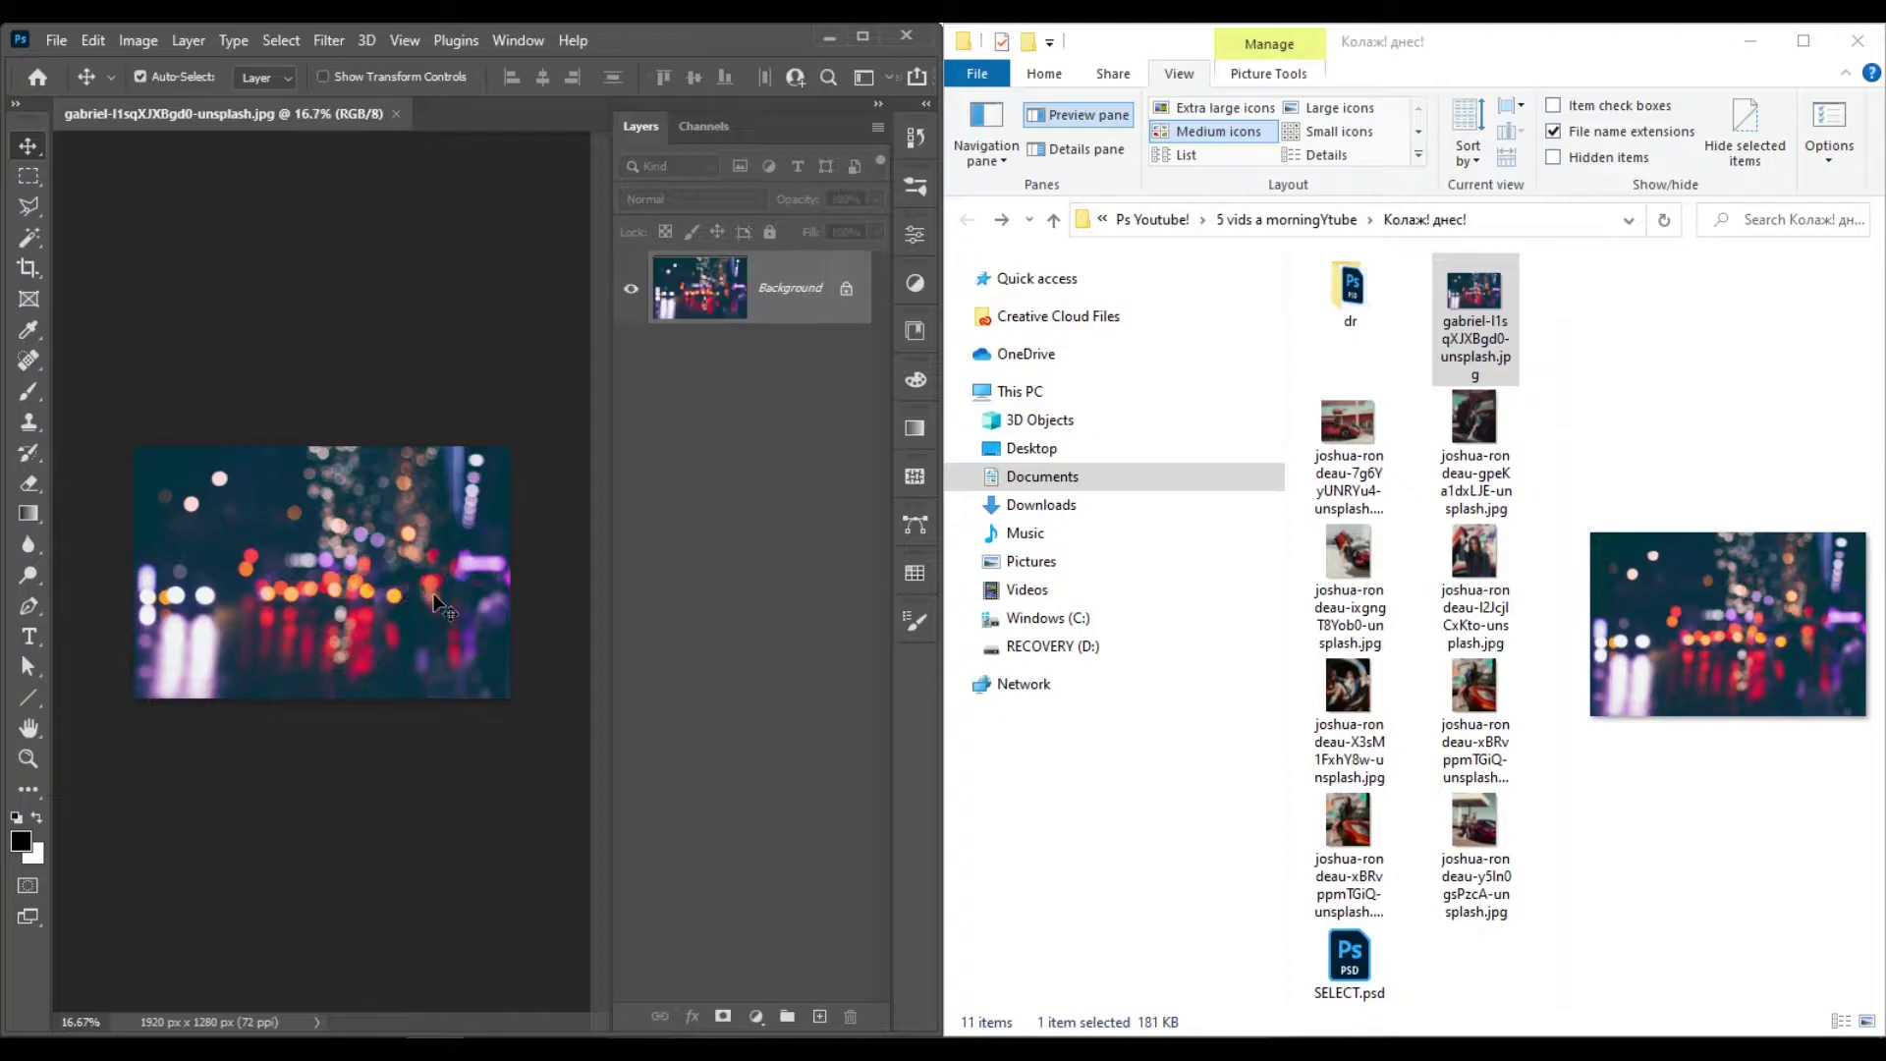
Place the eight woman-and-car JPG photos from the folder as layers in the blurred city lights document, working in a maximized window
click(1360, 439)
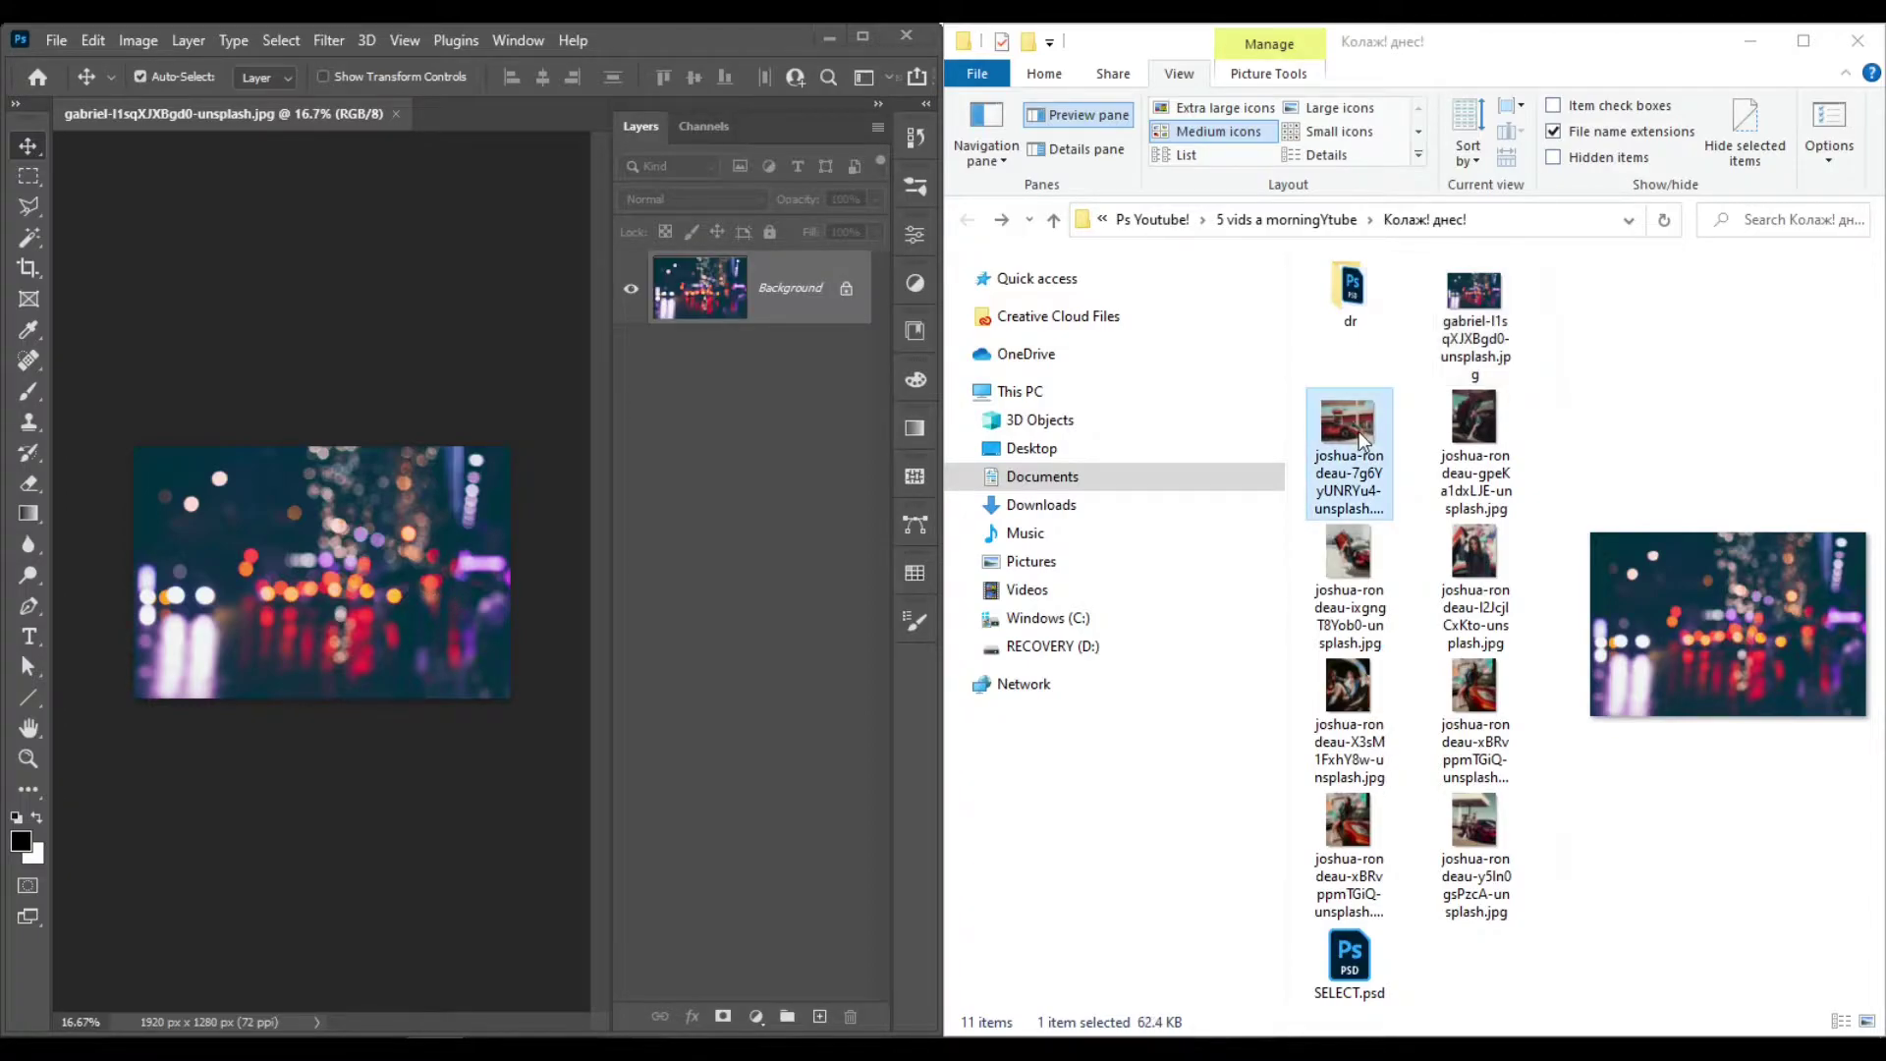
shift+click(1490, 828)
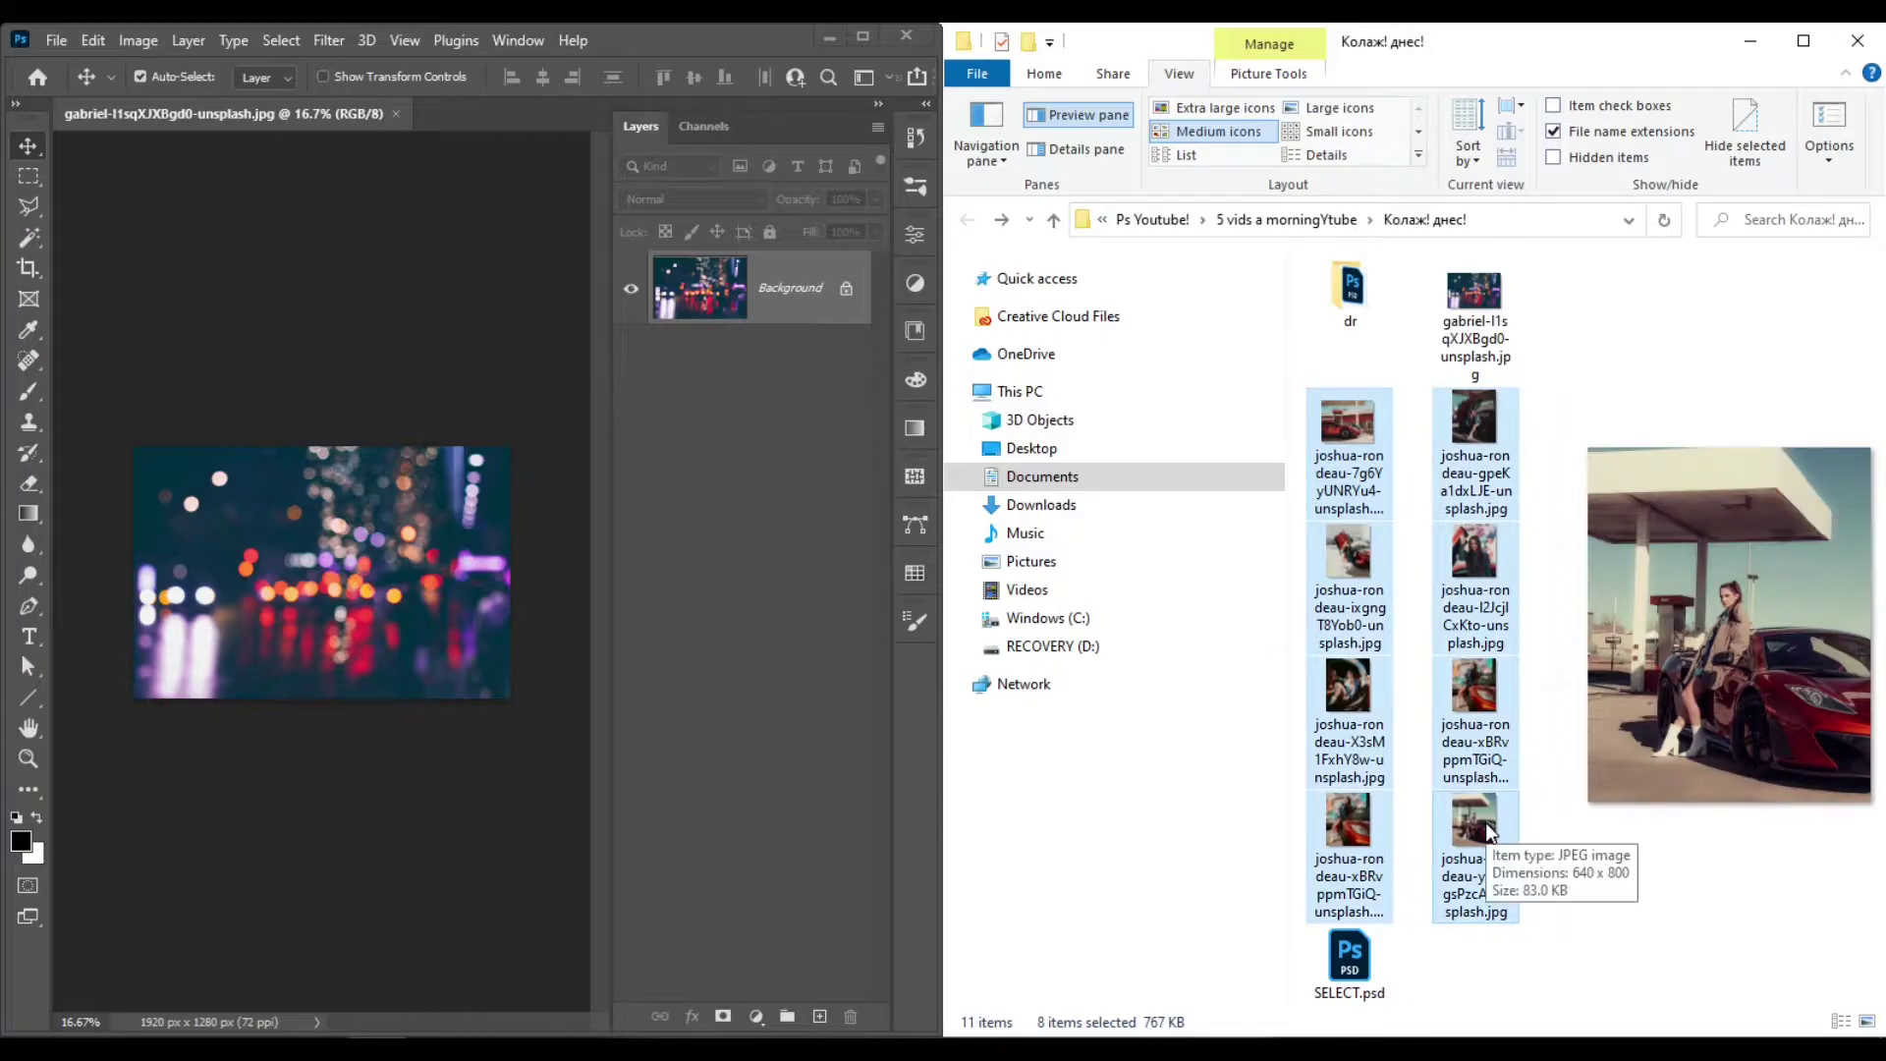
drag(1481, 843, 293, 557)
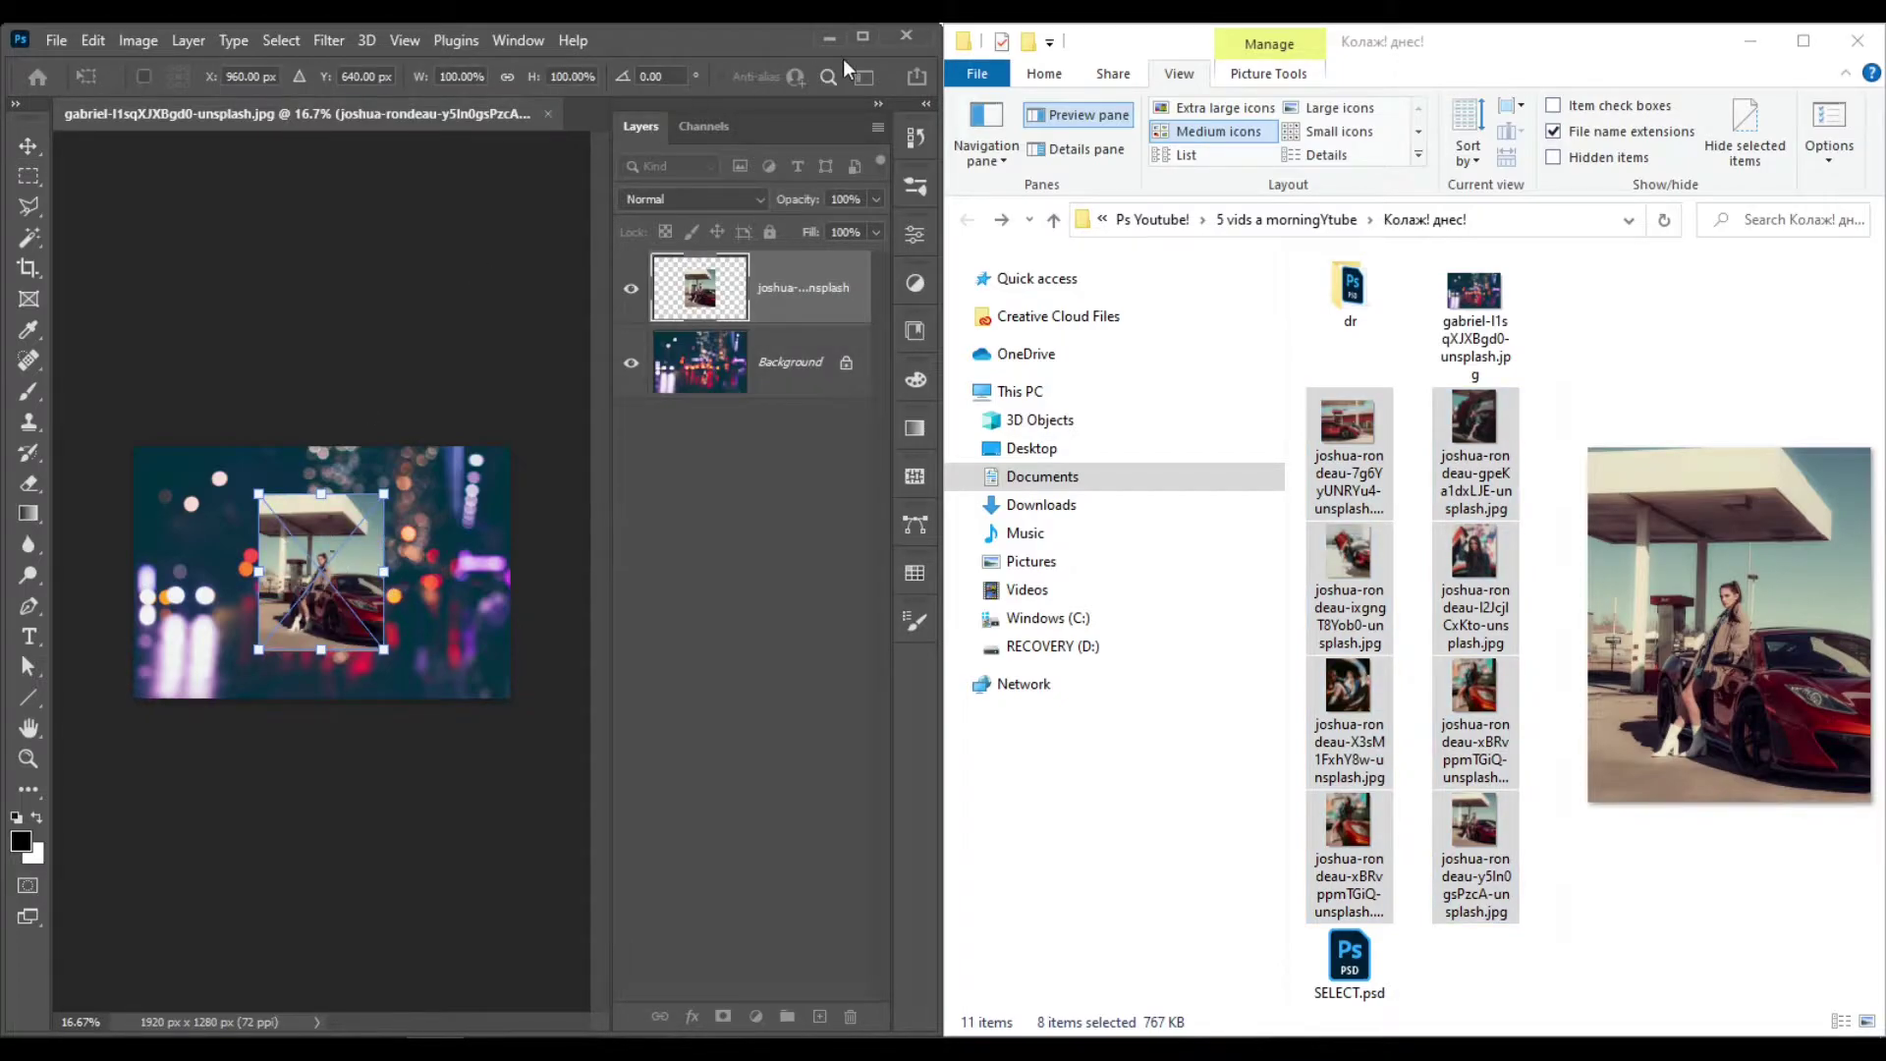
click(864, 37)
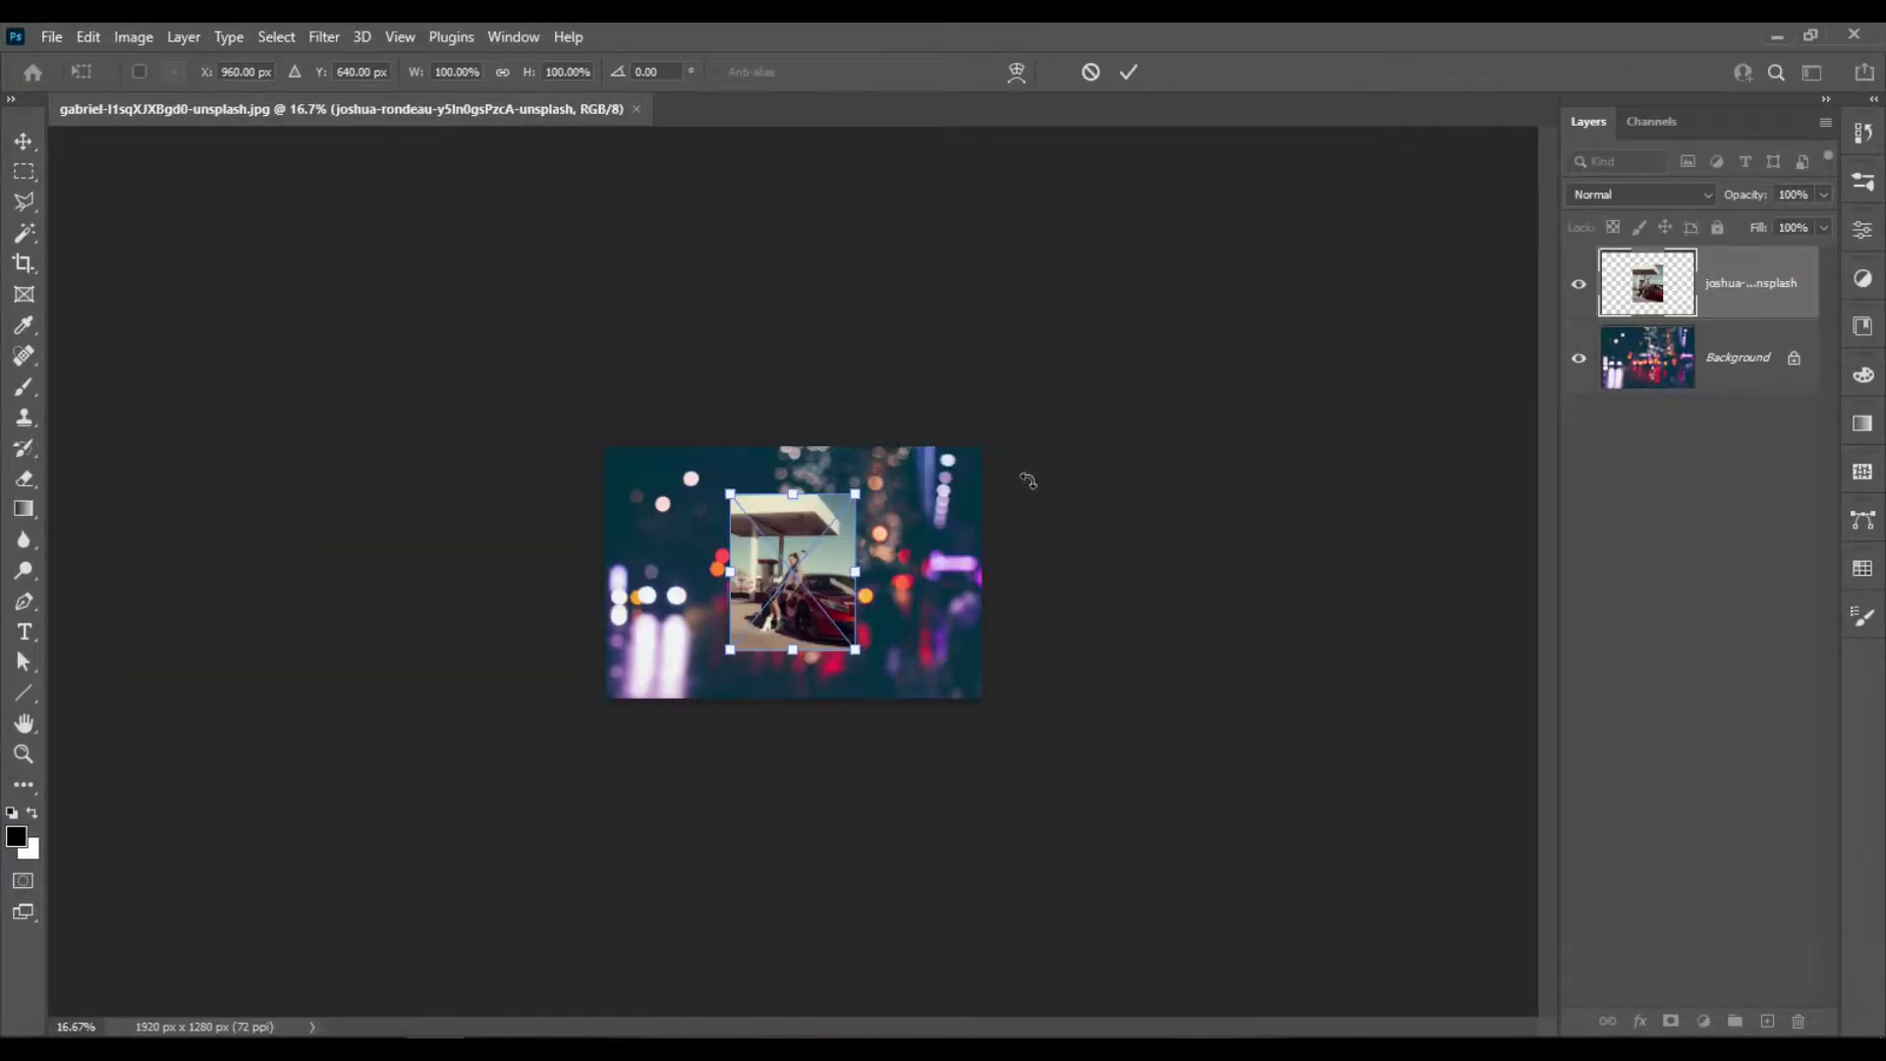
scroll(881, 519, up, 4)
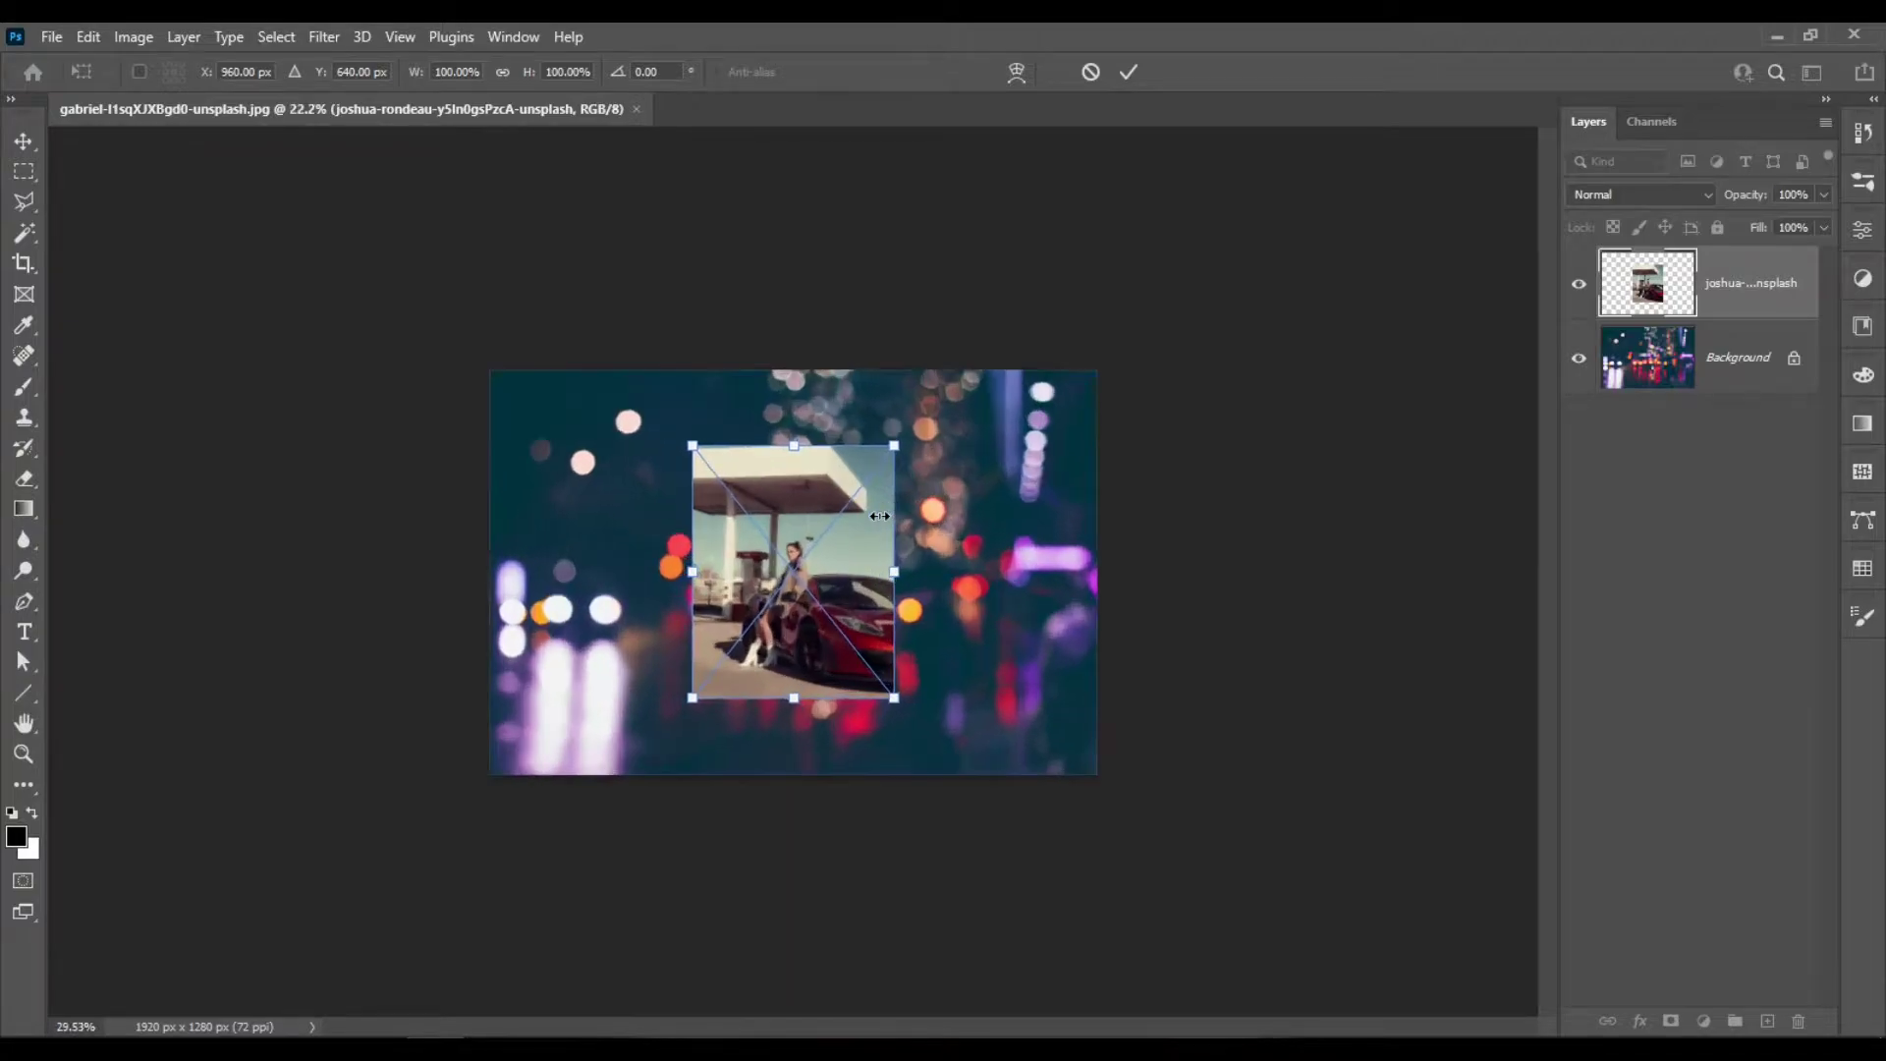
key(alt+space)
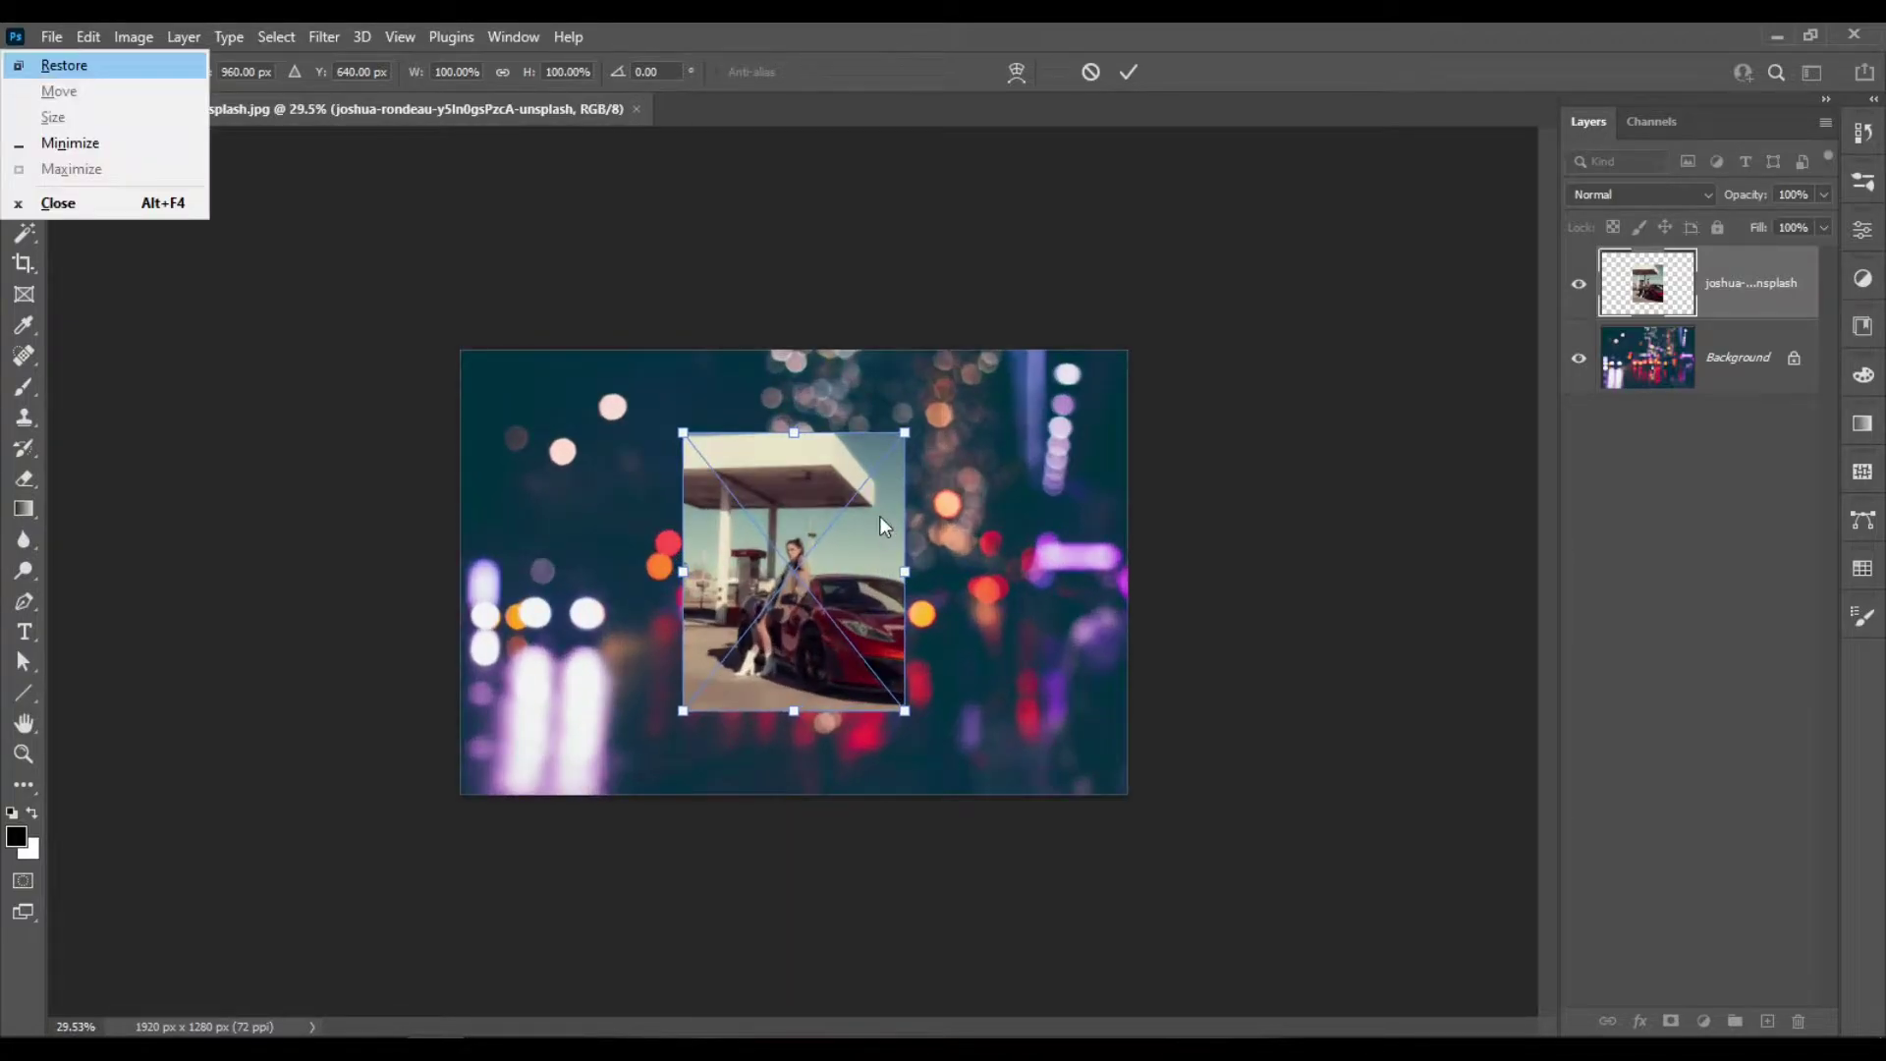
key(Escape)
key(Return)
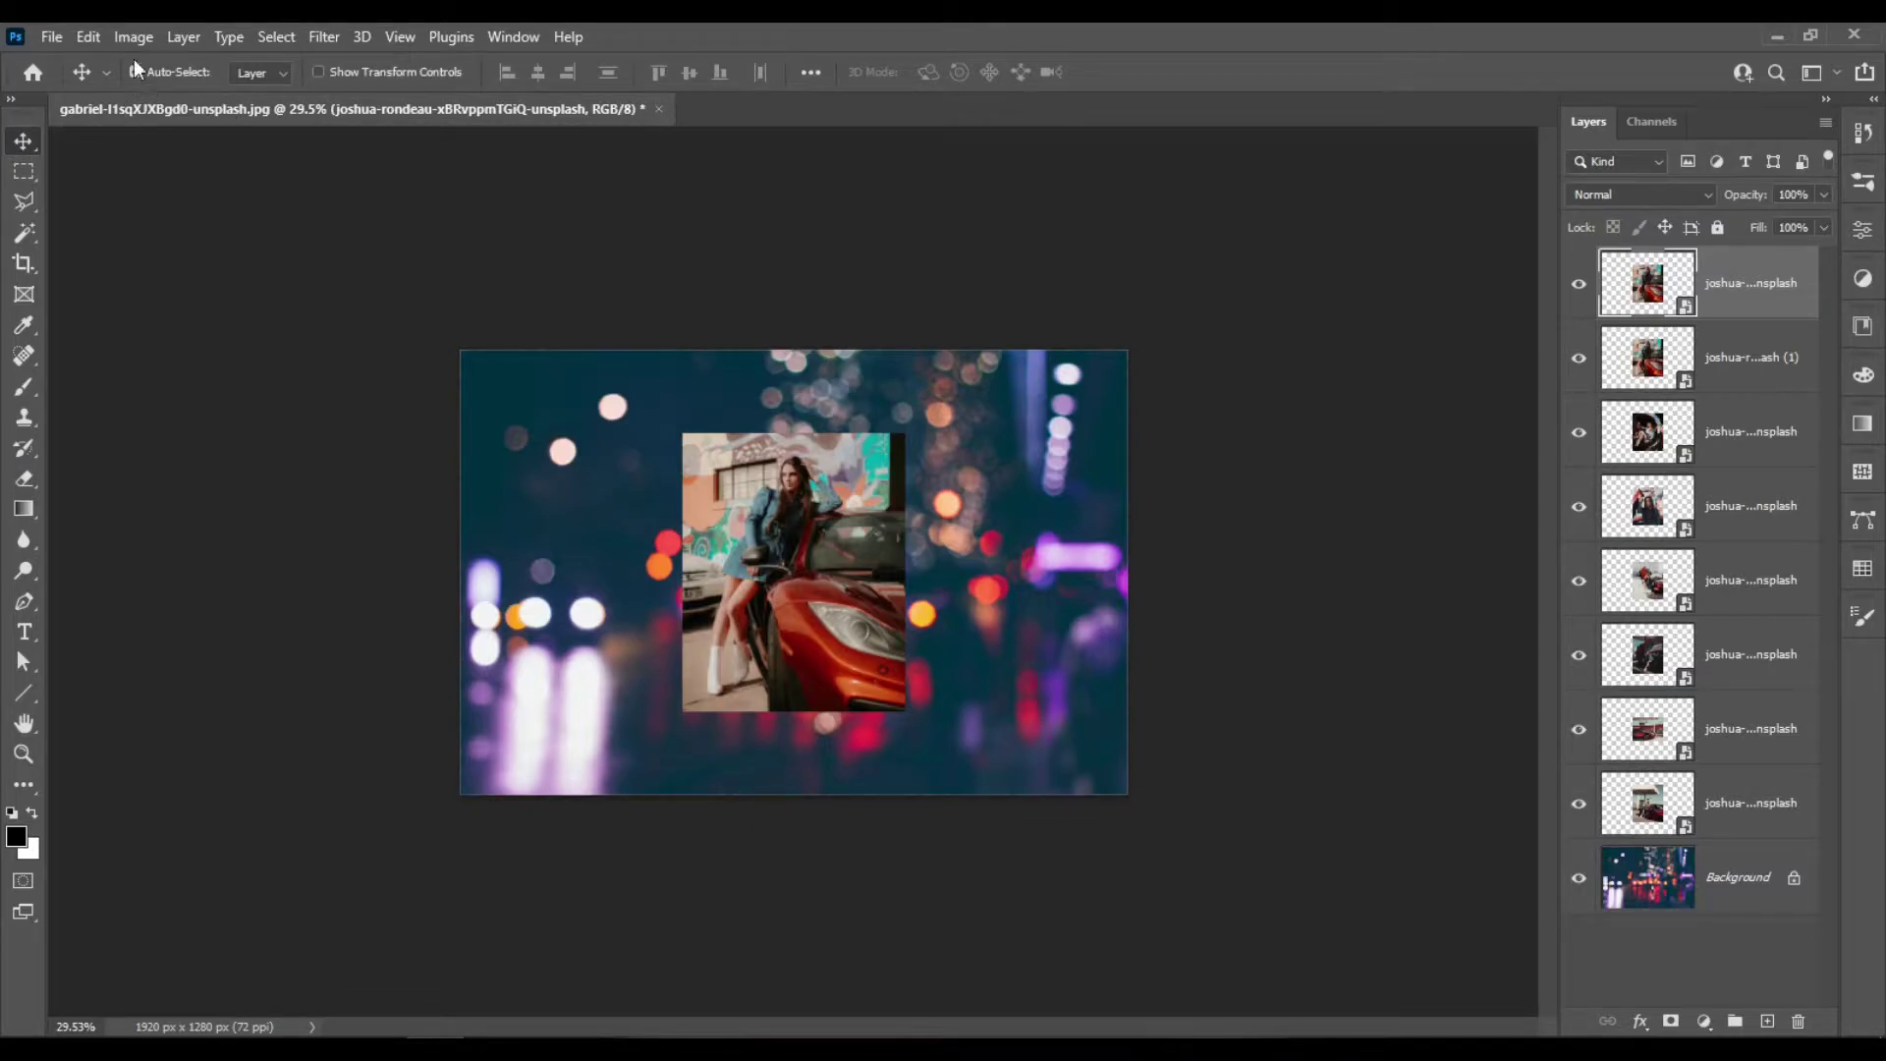
Set the Move tool's Auto-Select option to target individual layers
click(257, 73)
click(262, 71)
click(1702, 584)
Move the two identical mural photos apart on the canvas and delete the duplicate placed on the right side
drag(851, 528, 1036, 573)
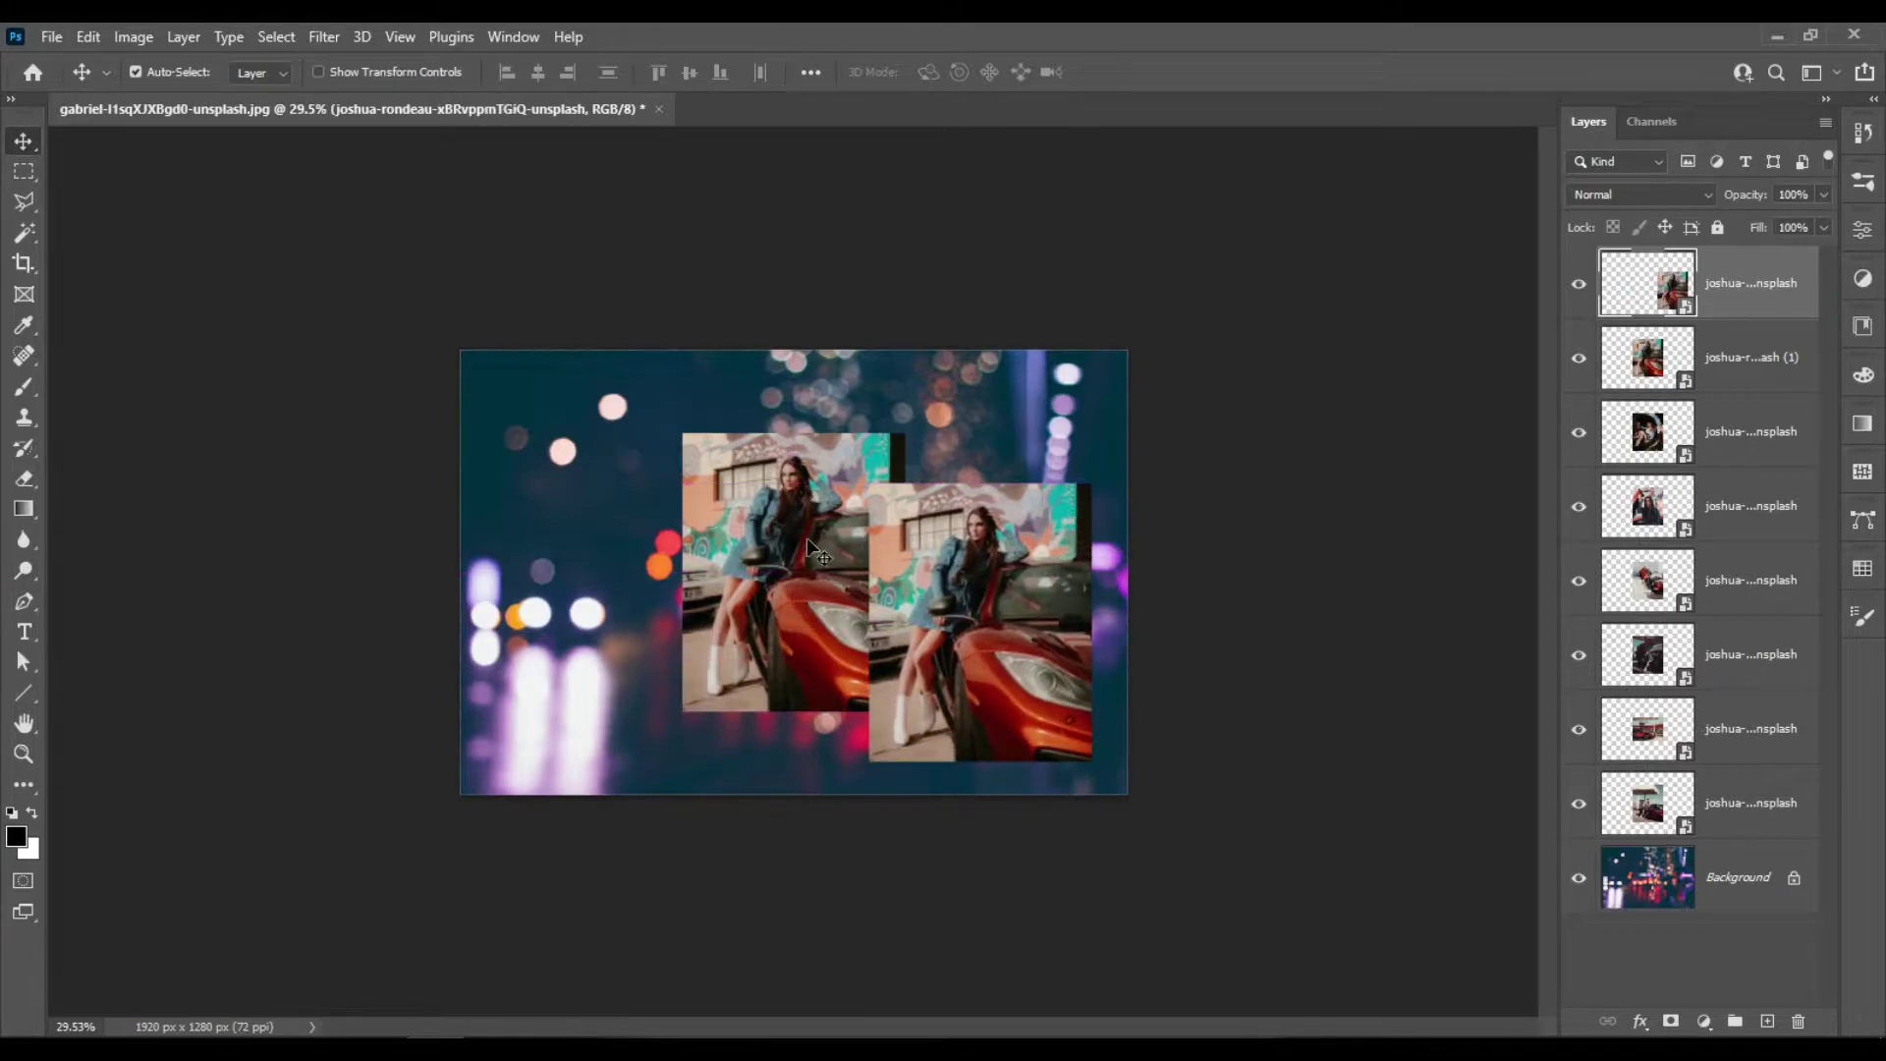
drag(811, 550, 598, 630)
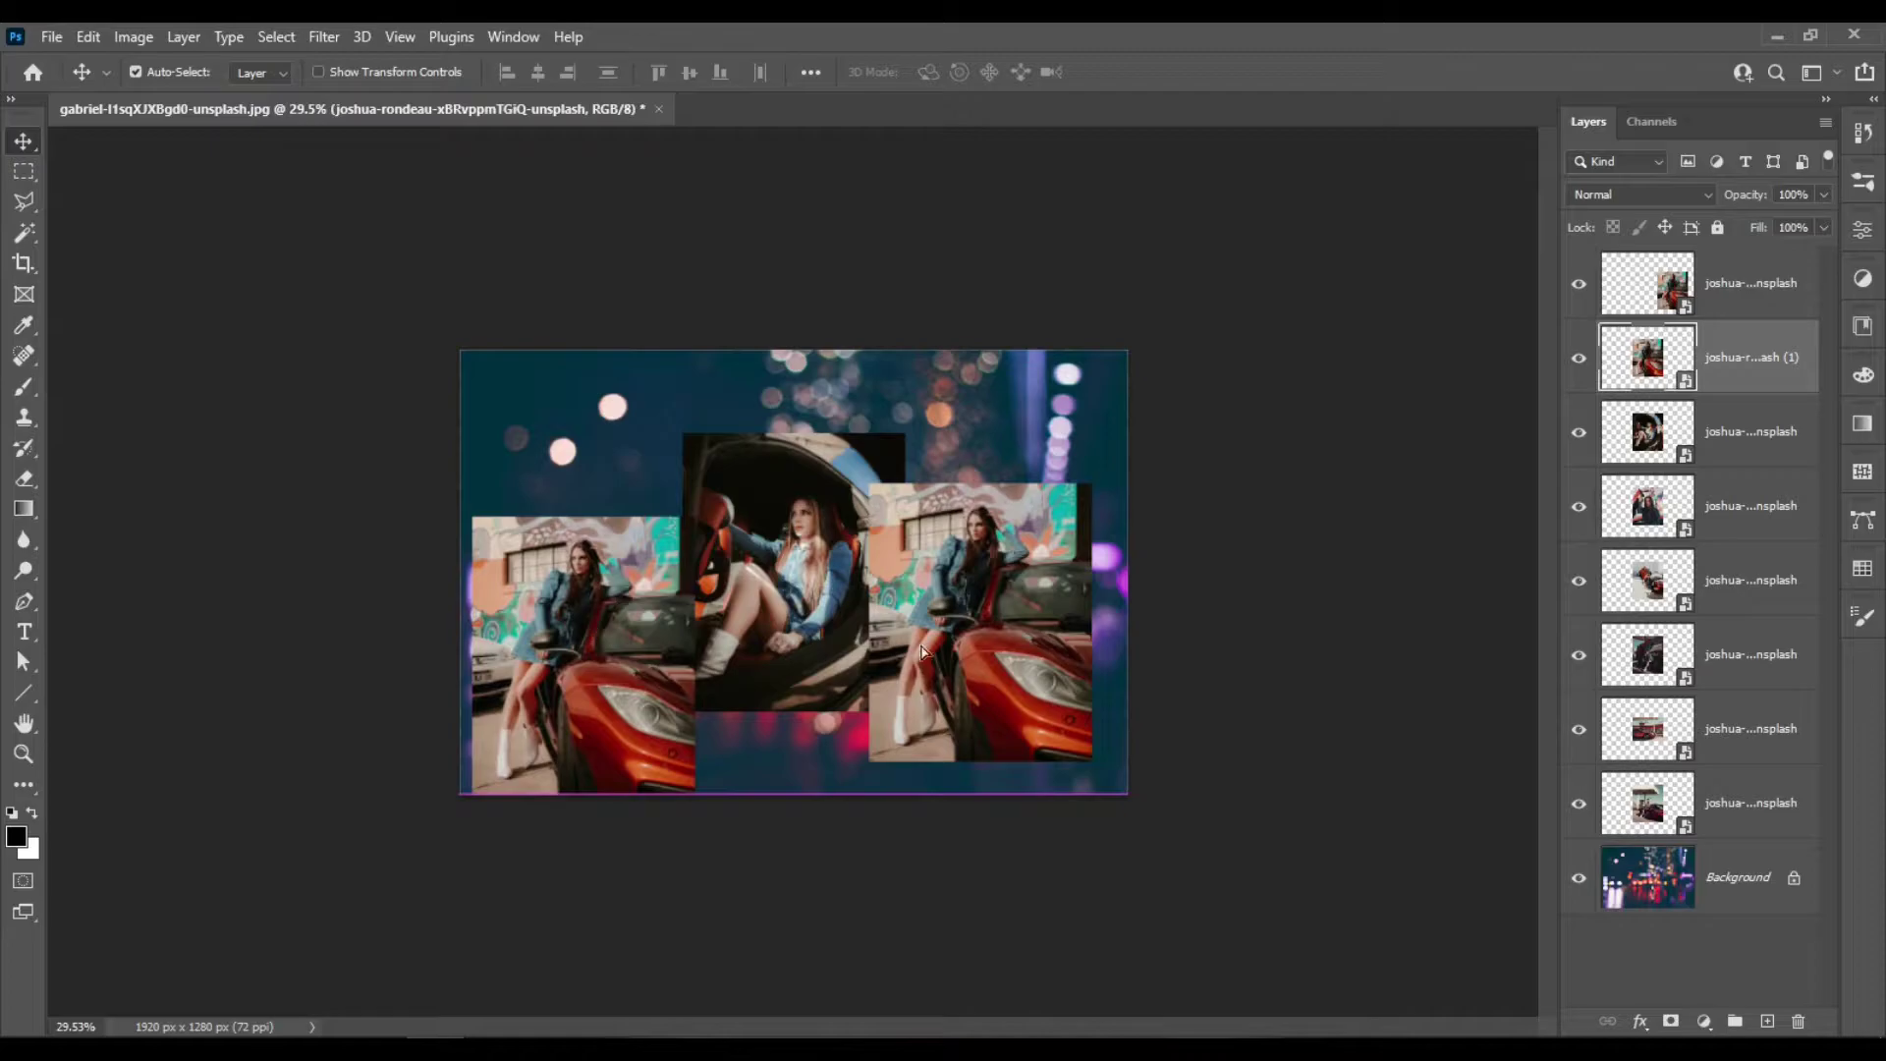
click(990, 591)
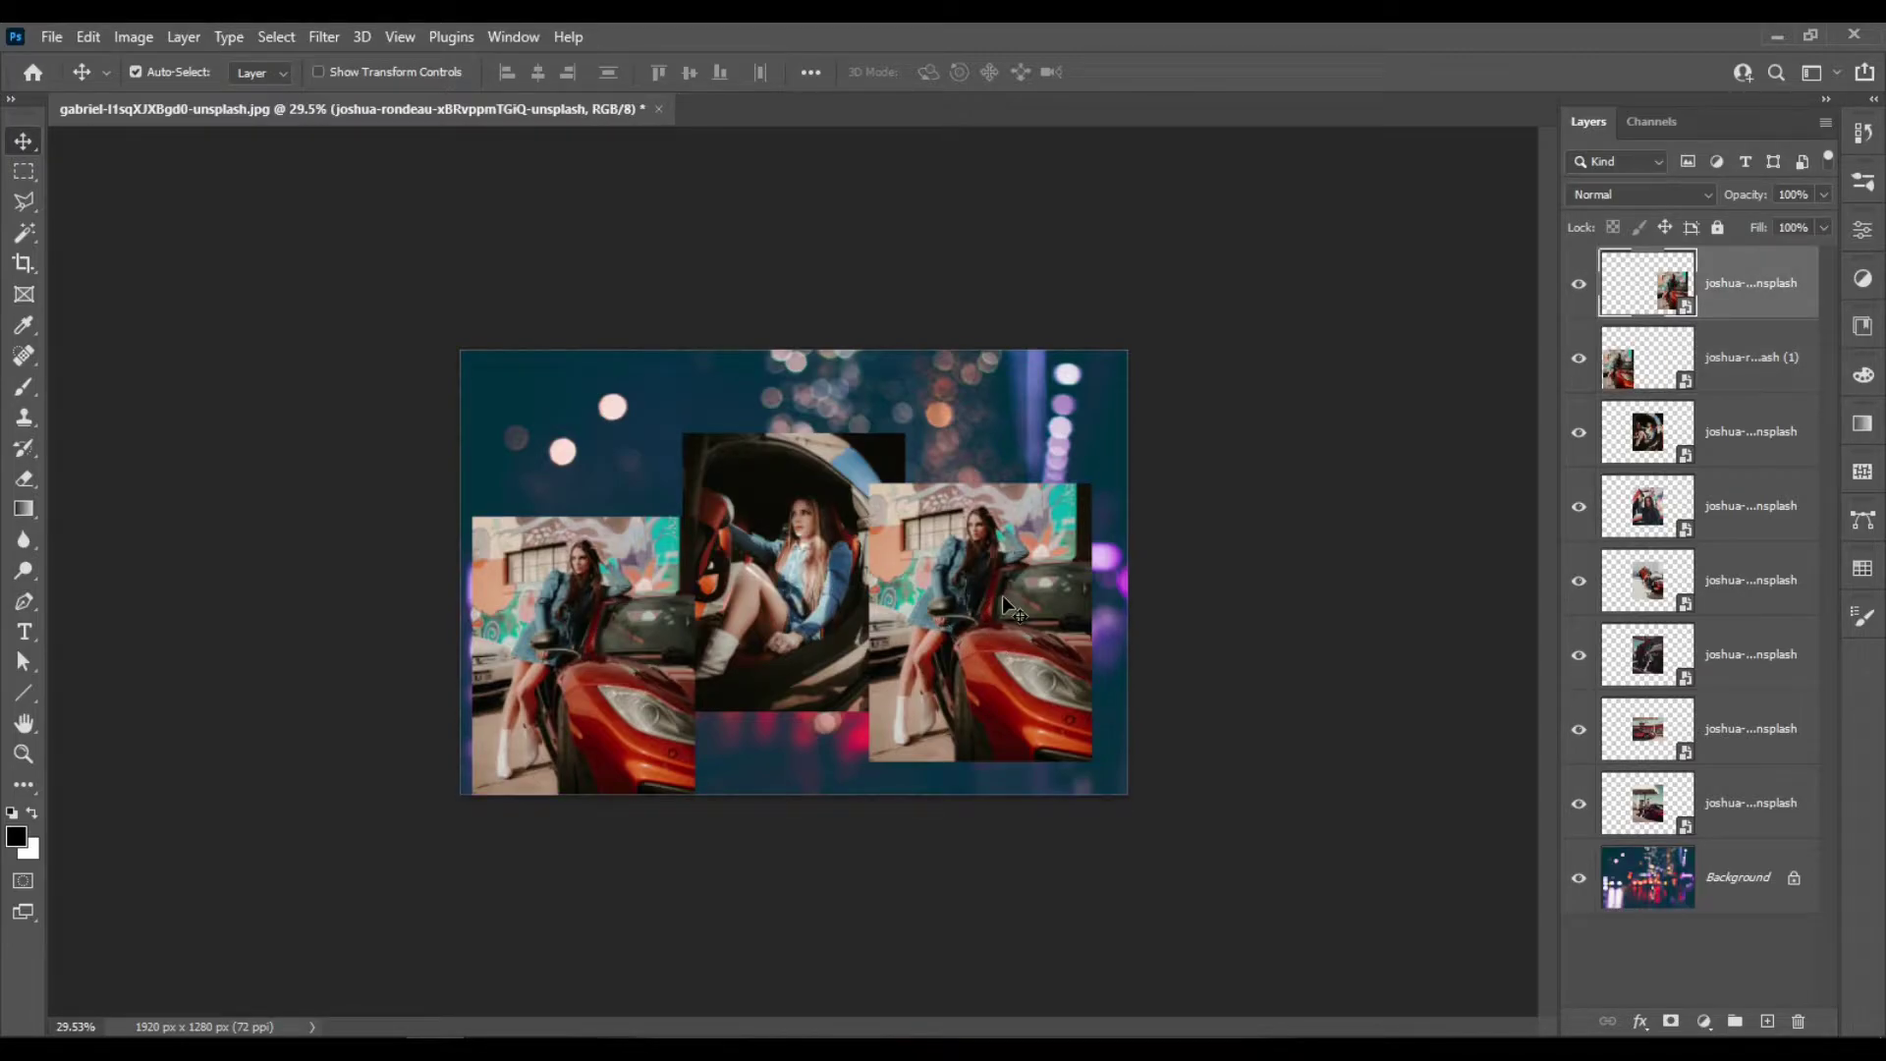
key(Delete)
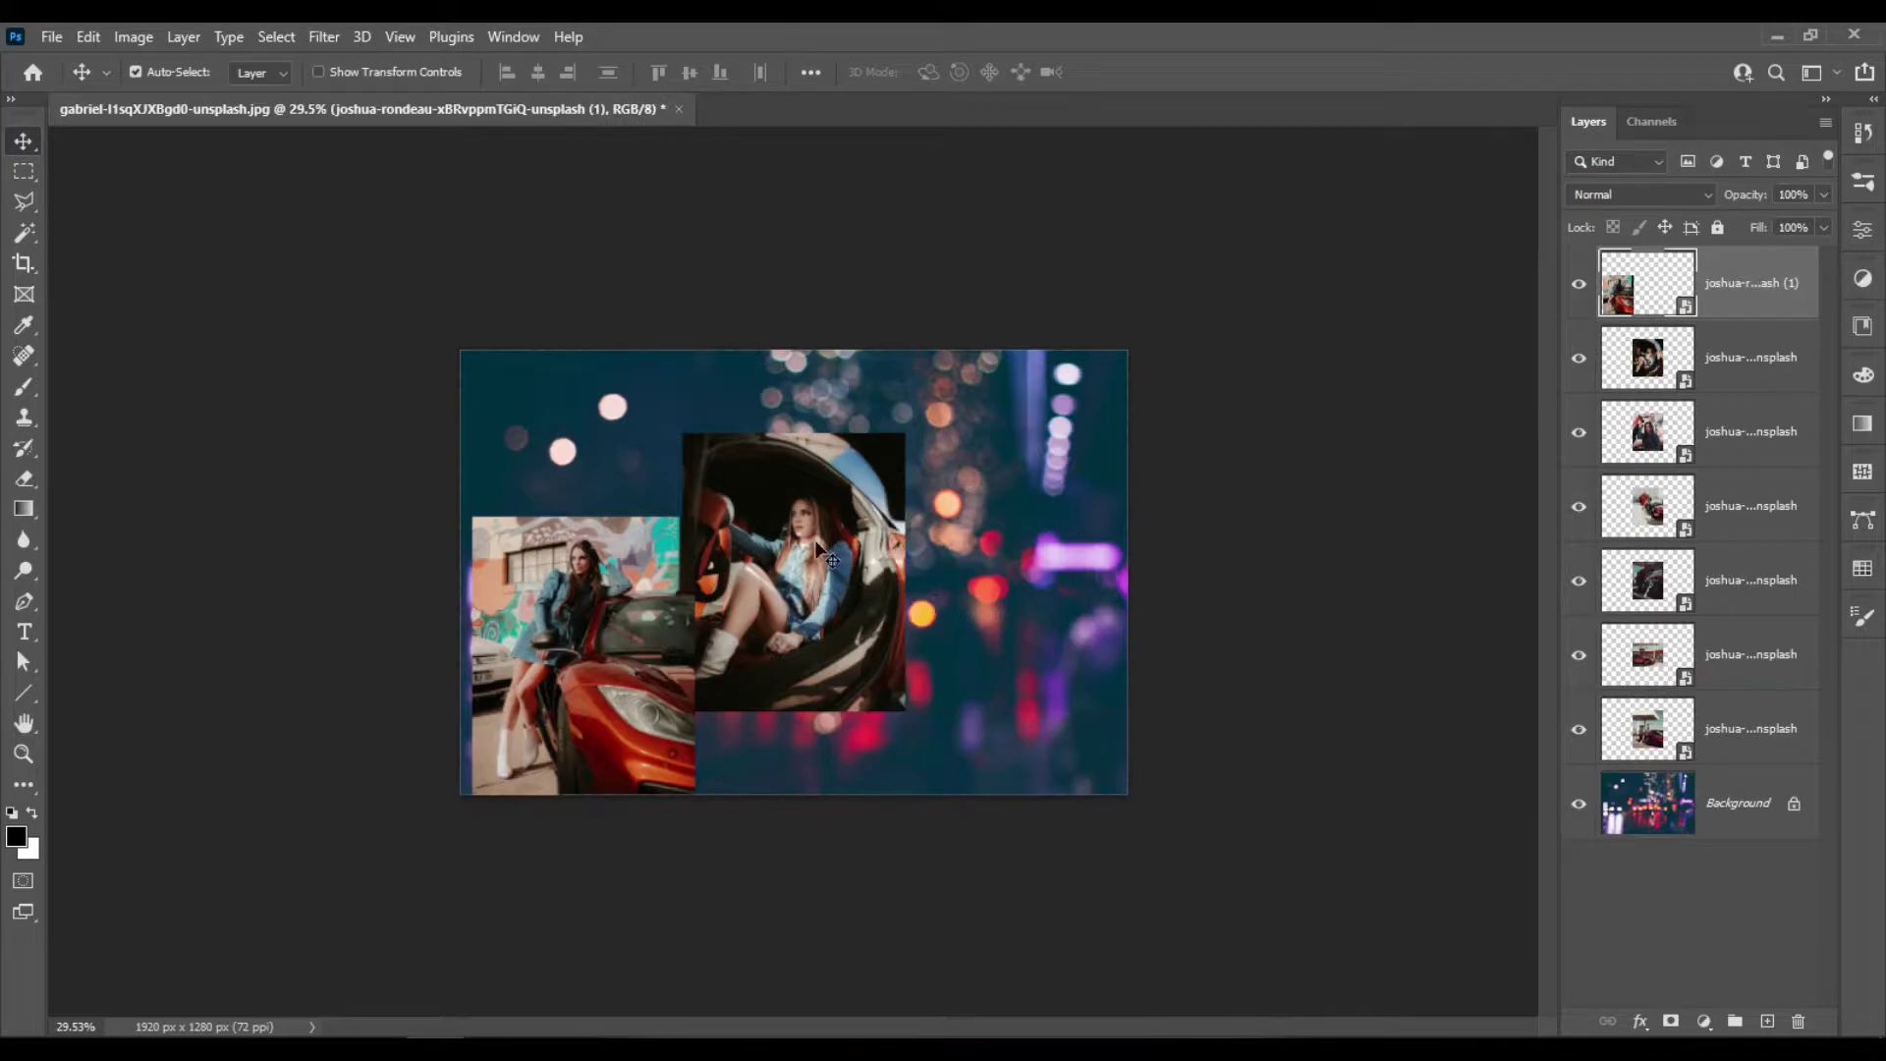
Scale the seven photo layers down together to about two thirds of their size and move them toward the canvas's upper left
click(1732, 728)
shift+click(1733, 310)
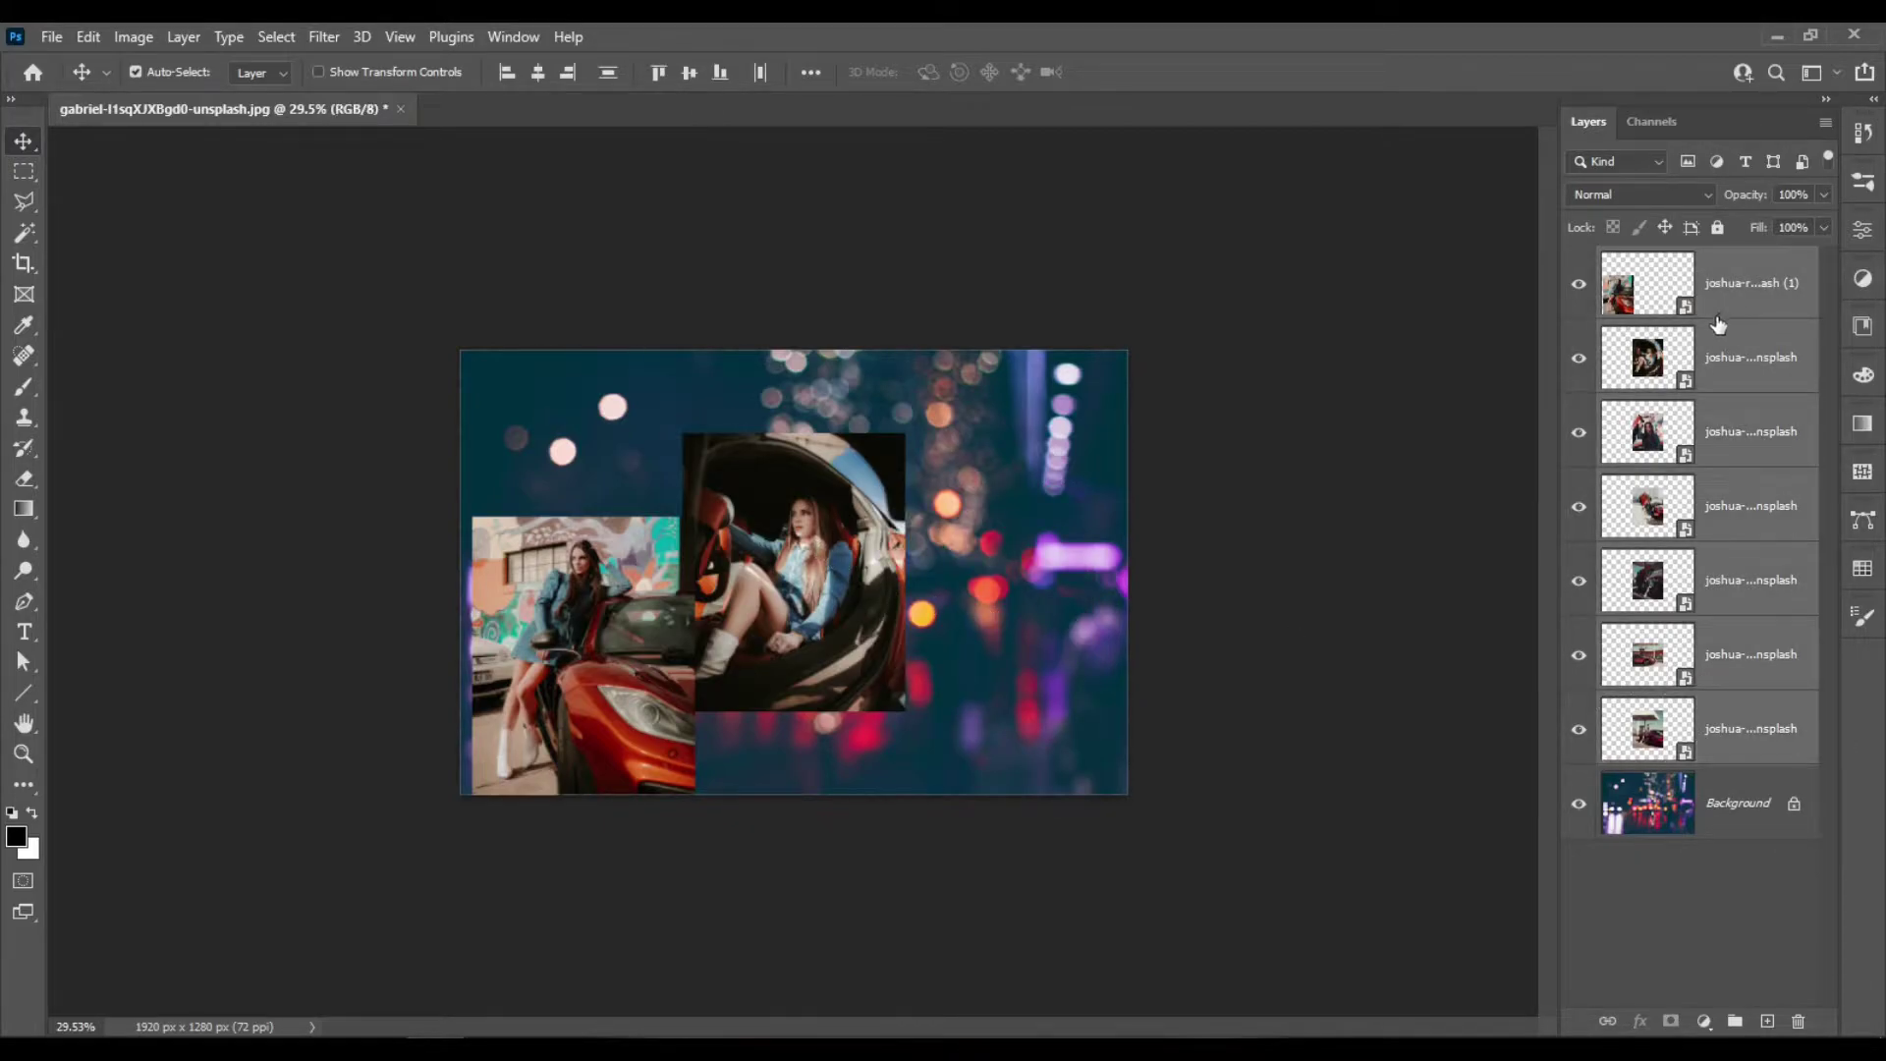
key(ctrl+t)
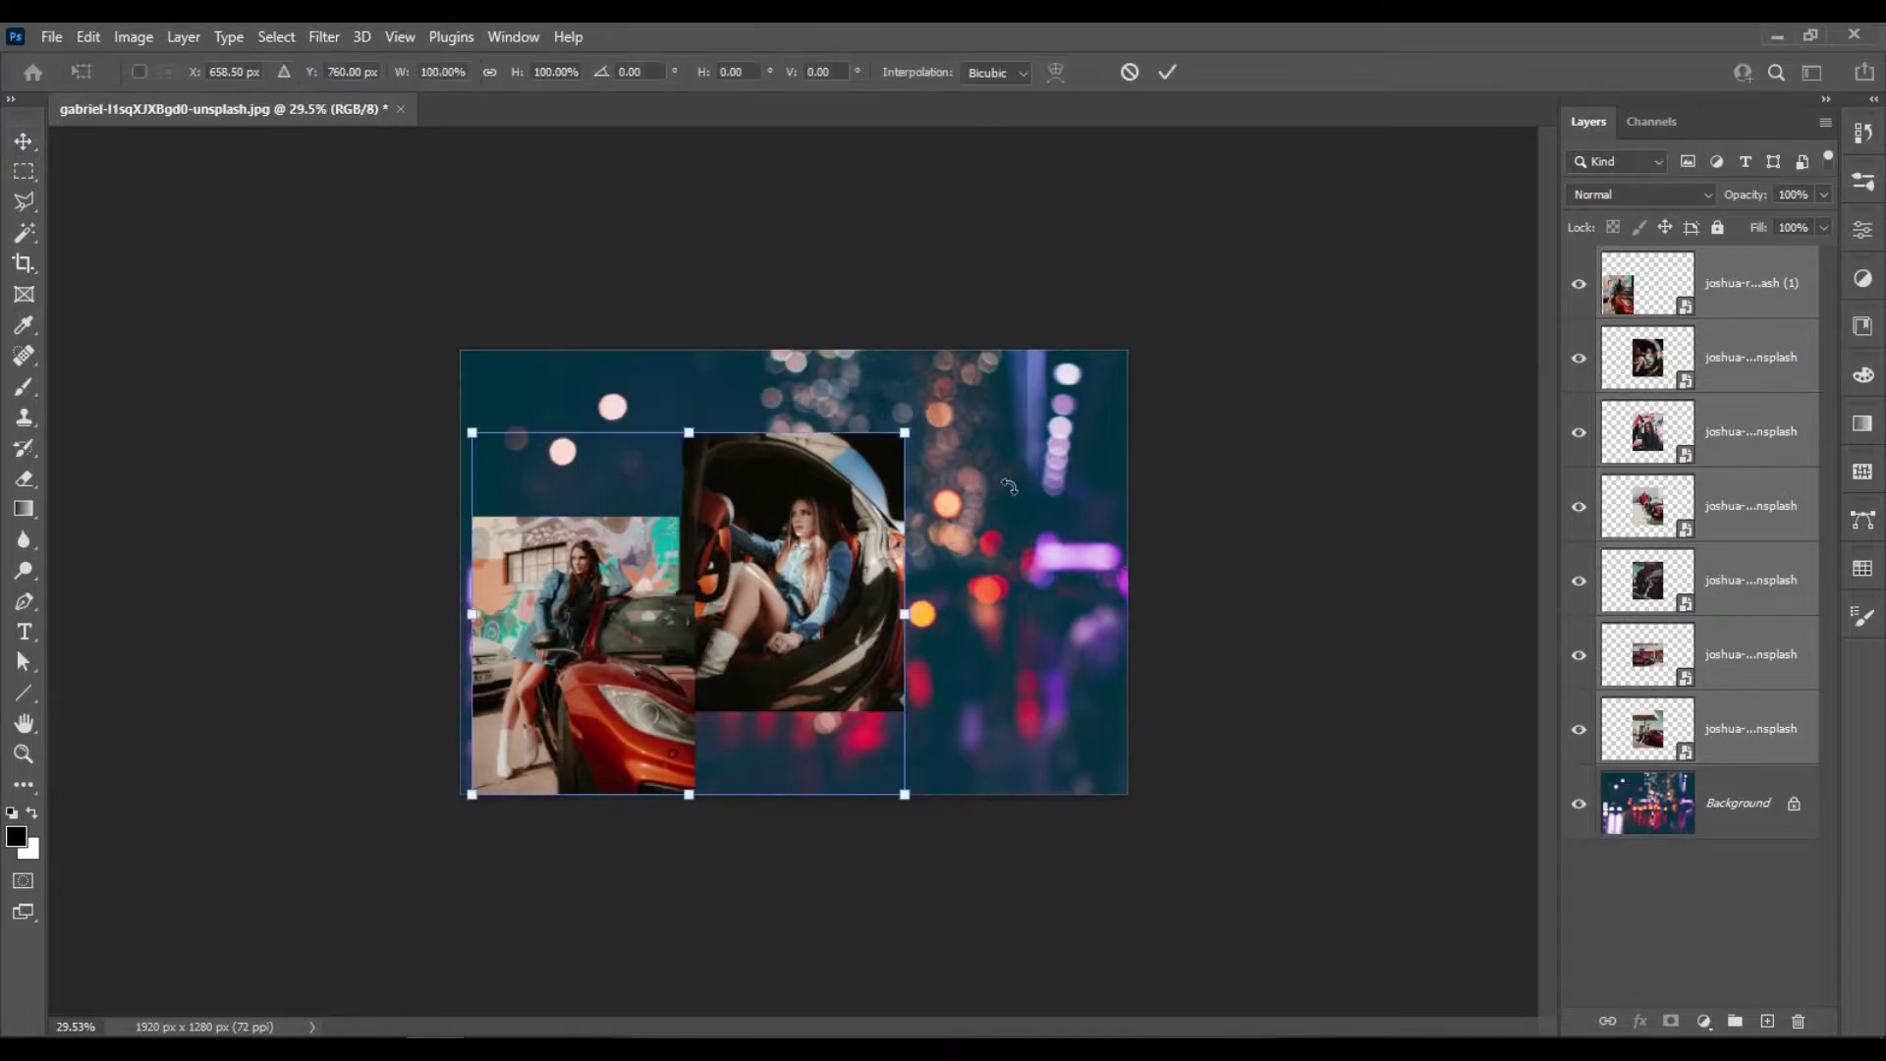
drag(905, 433, 845, 485)
key(ctrl+plus)
key(ctrl+plus)
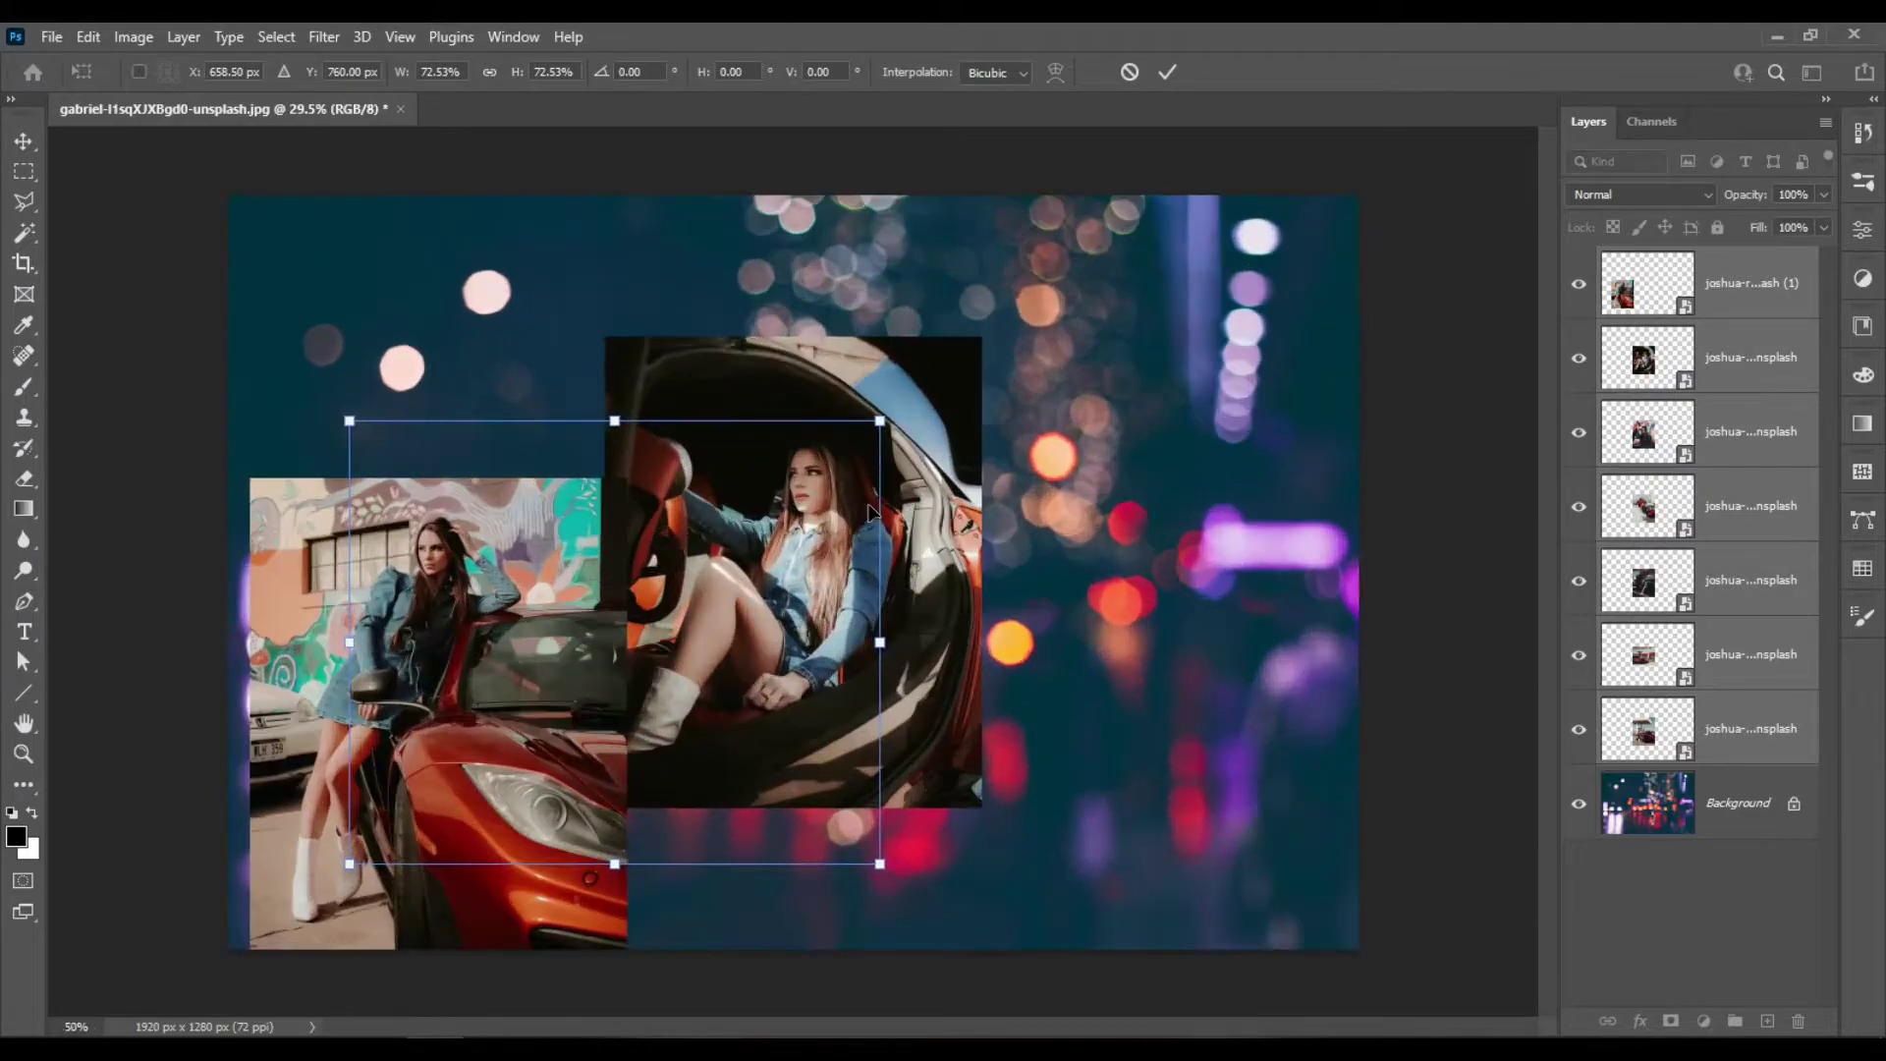
key(ctrl+minus)
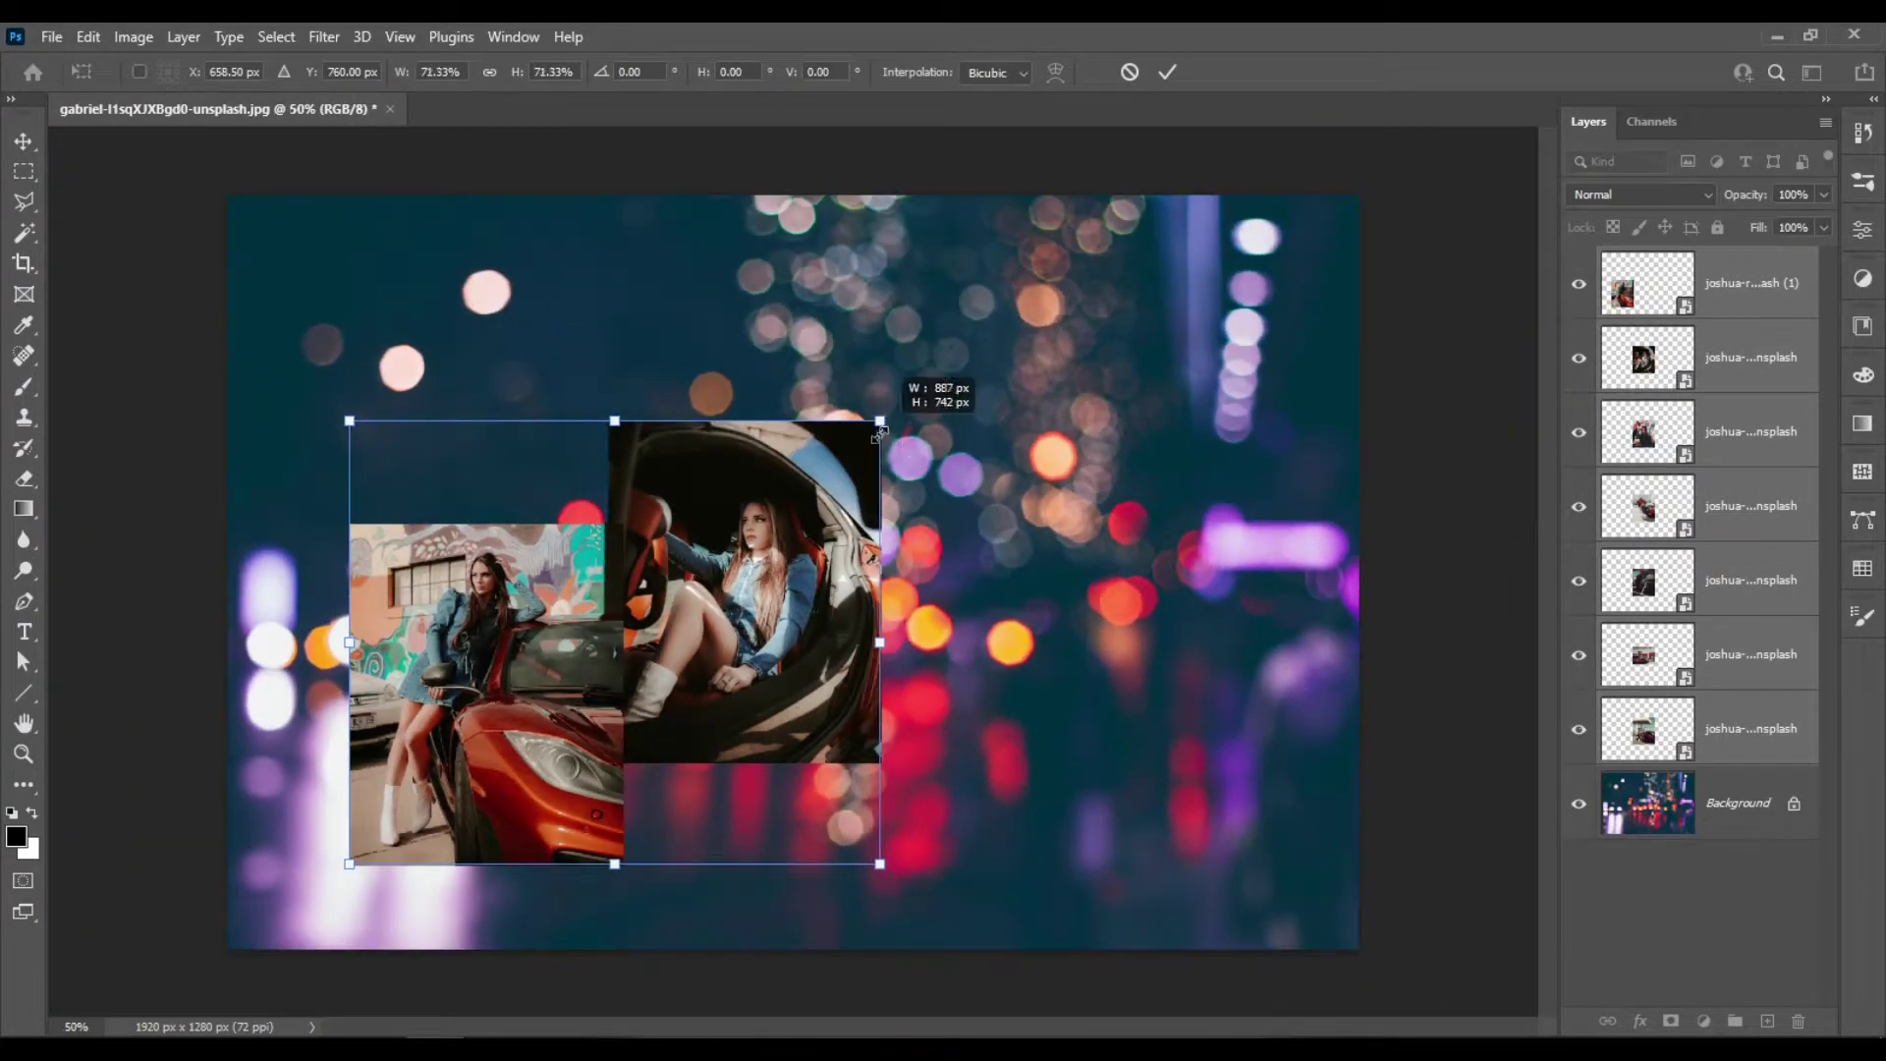
drag(883, 422, 861, 441)
key(Return)
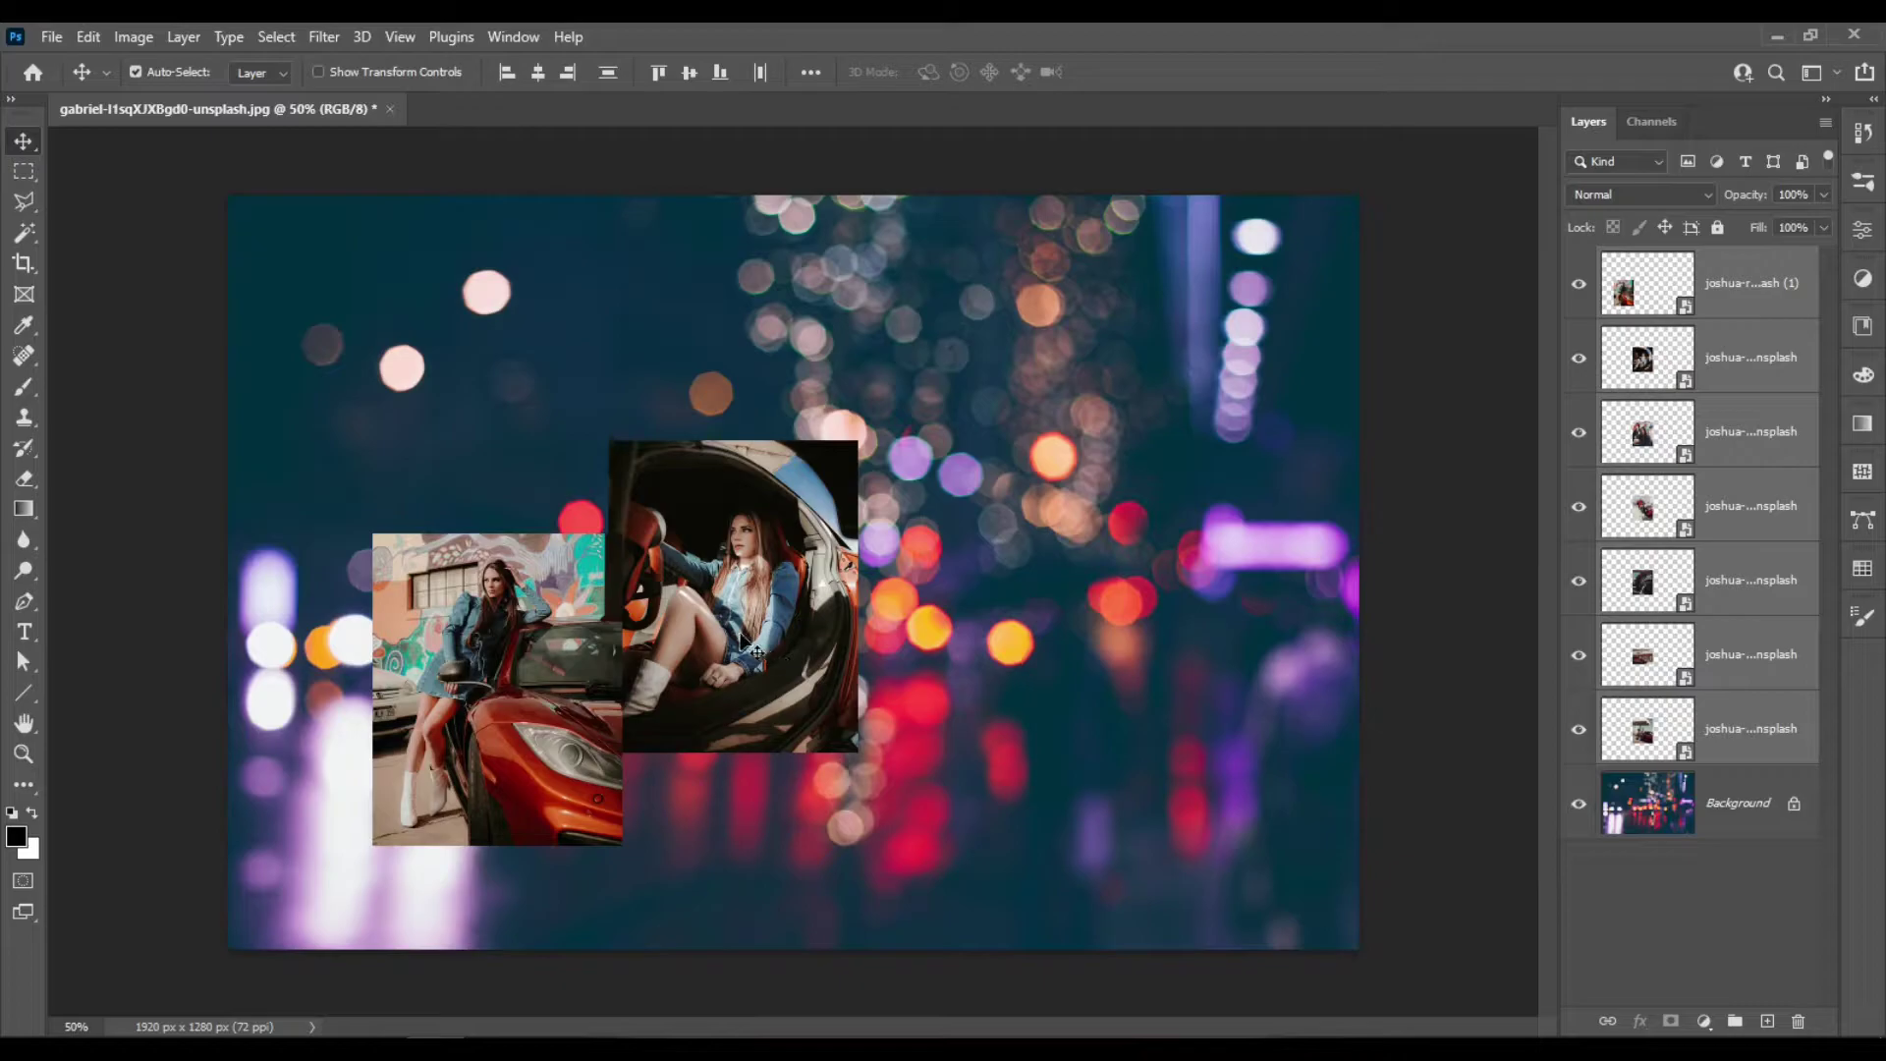
drag(986, 592, 911, 400)
Spread the stacked photos across the canvas so that each one lies in its own spot around the middle
click(1694, 522)
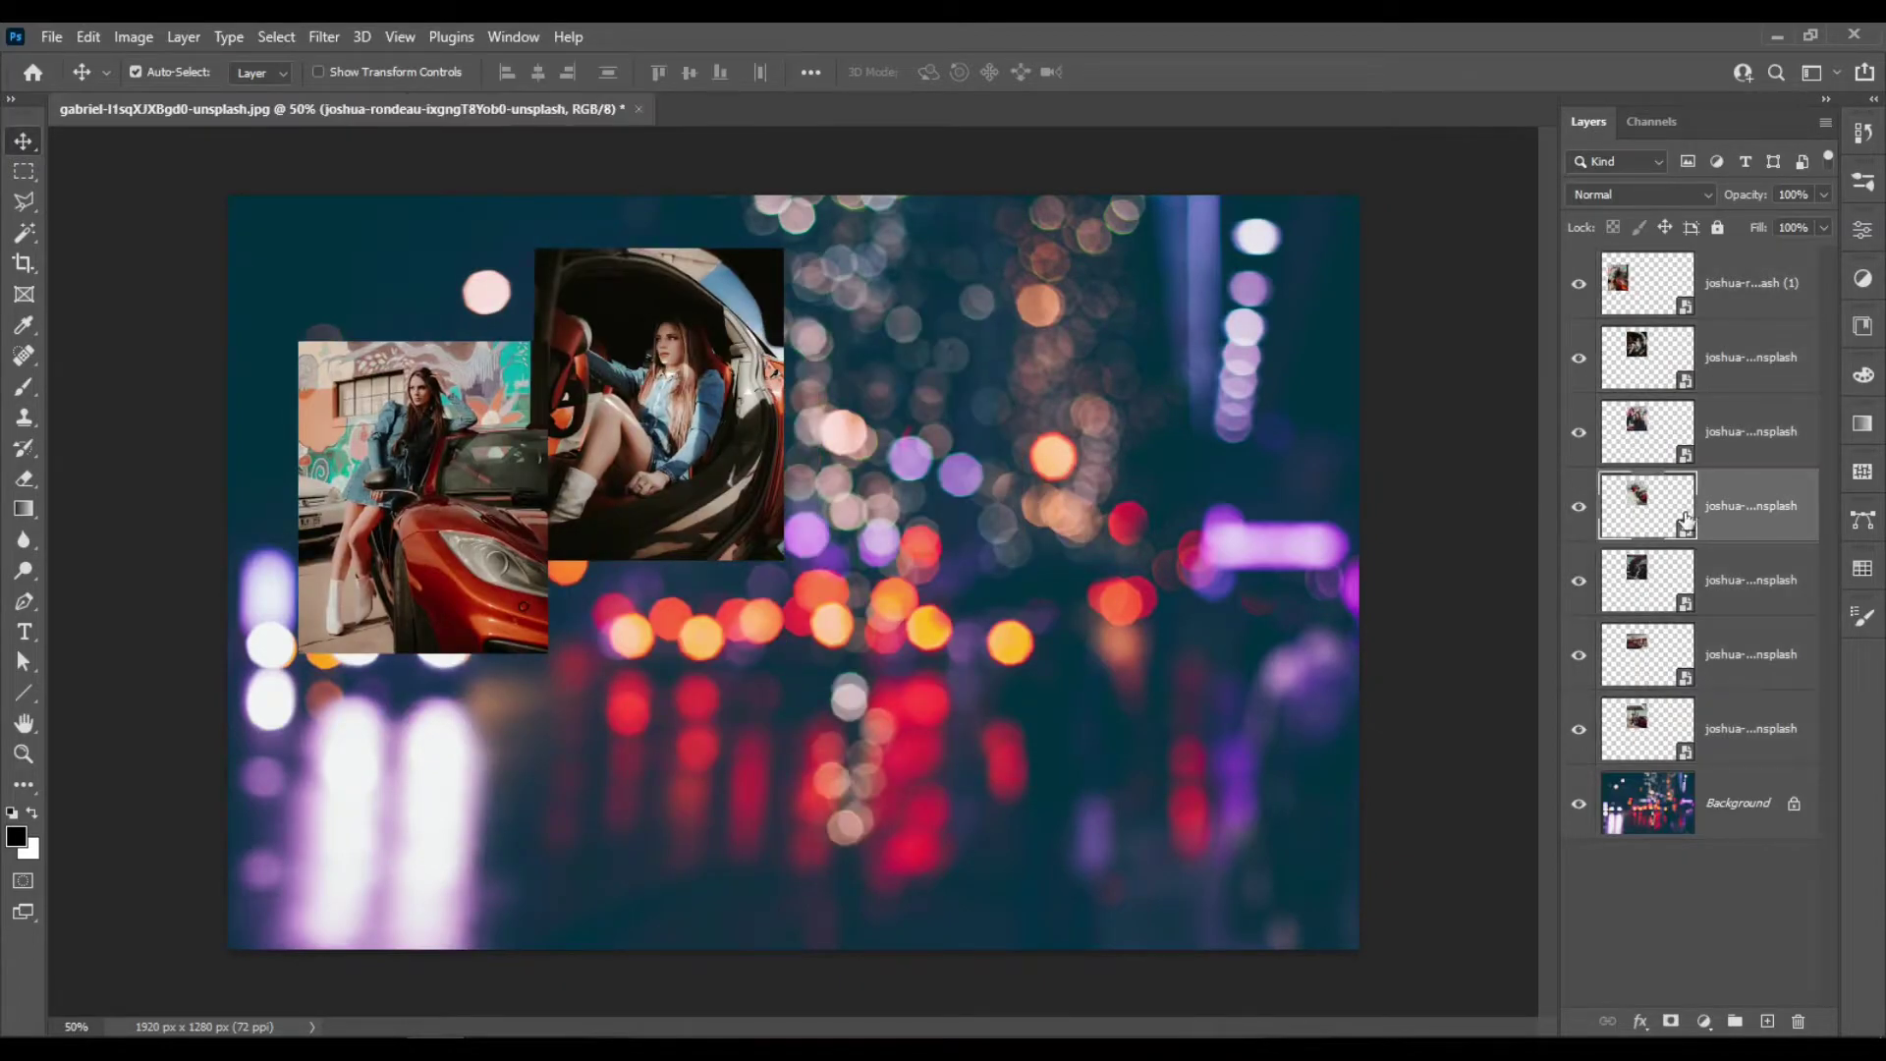
drag(718, 408, 1203, 639)
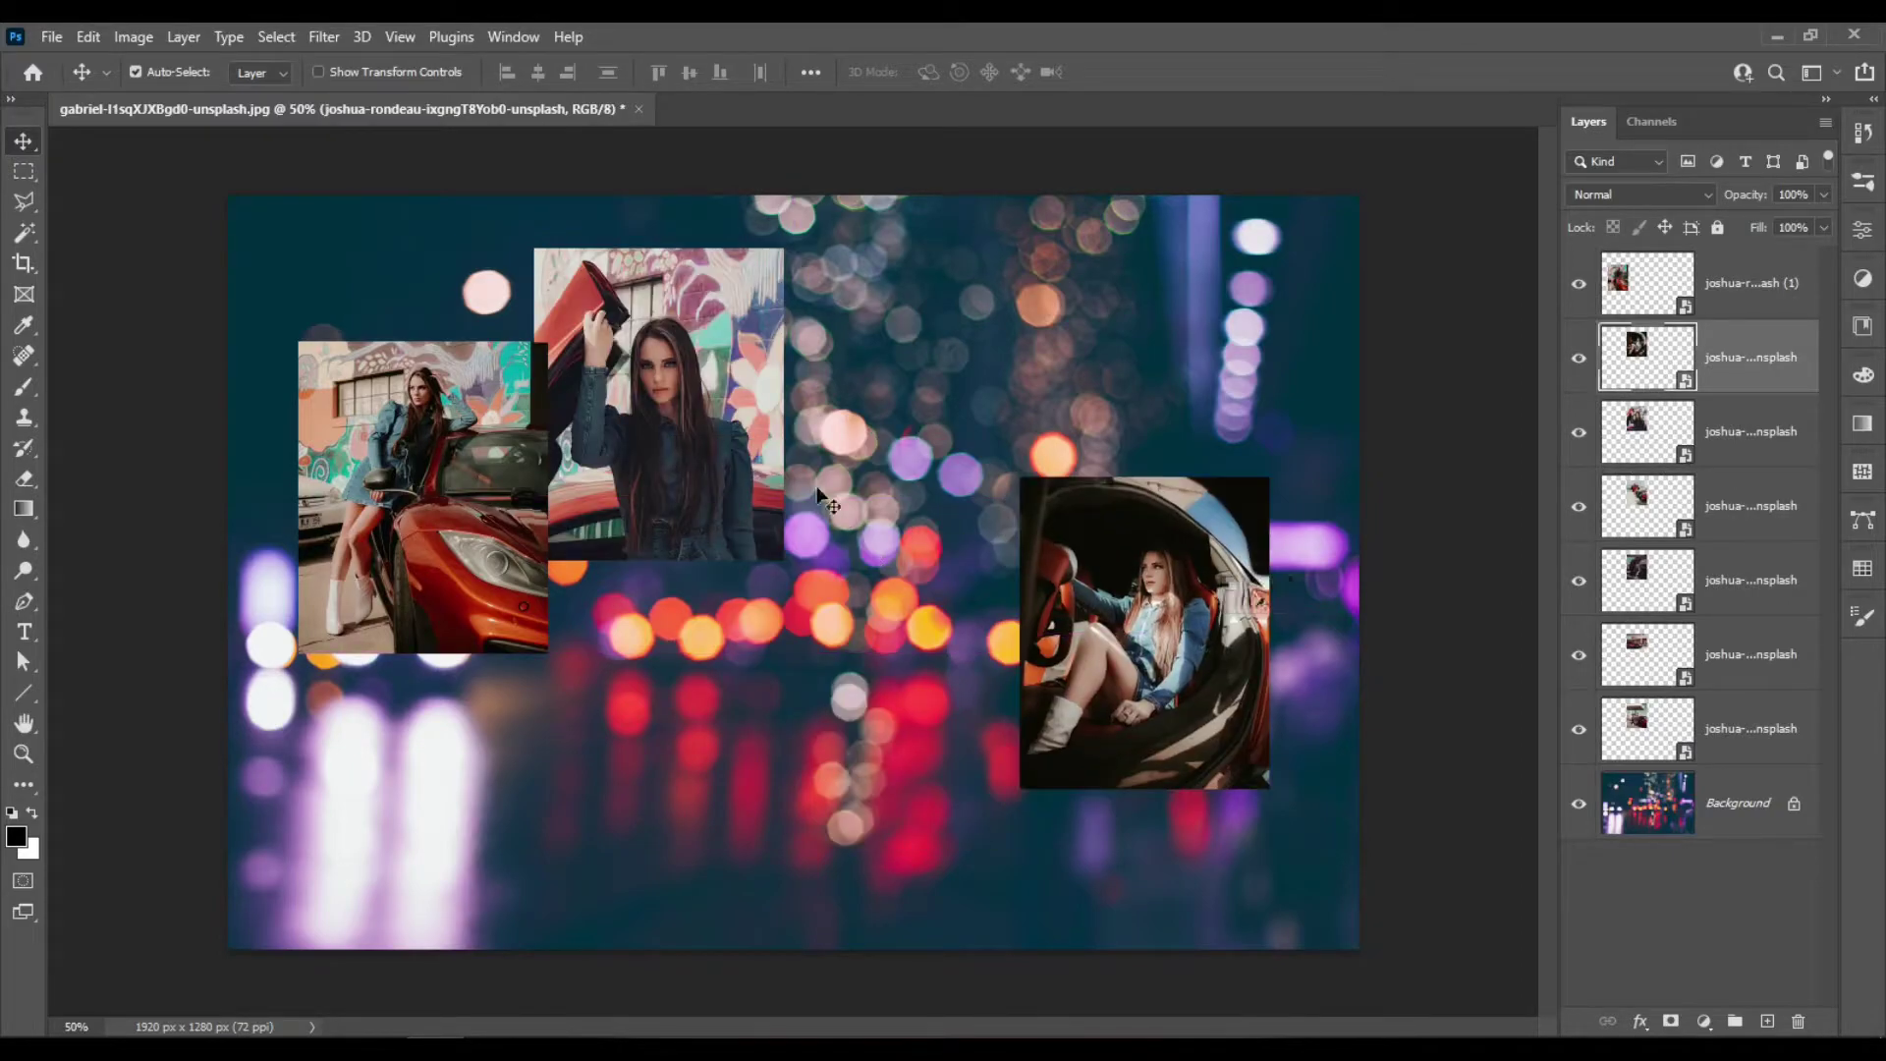
drag(688, 334, 905, 698)
drag(654, 402, 1032, 349)
drag(553, 341, 481, 714)
drag(693, 381, 1243, 801)
Adjust the positions of the seven photos into an upper and a lower row around an open centre, with the car-interior photo on the right
drag(742, 465, 742, 427)
drag(983, 690, 918, 688)
drag(1126, 693, 1040, 693)
mouse_move(904, 766)
mouse_down()
mouse_move(833, 766)
mouse_move(884, 789)
mouse_up()
drag(1005, 711, 1140, 637)
drag(1154, 809, 982, 792)
drag(599, 787, 628, 814)
drag(756, 389, 796, 378)
drag(923, 388, 835, 403)
drag(442, 538, 468, 534)
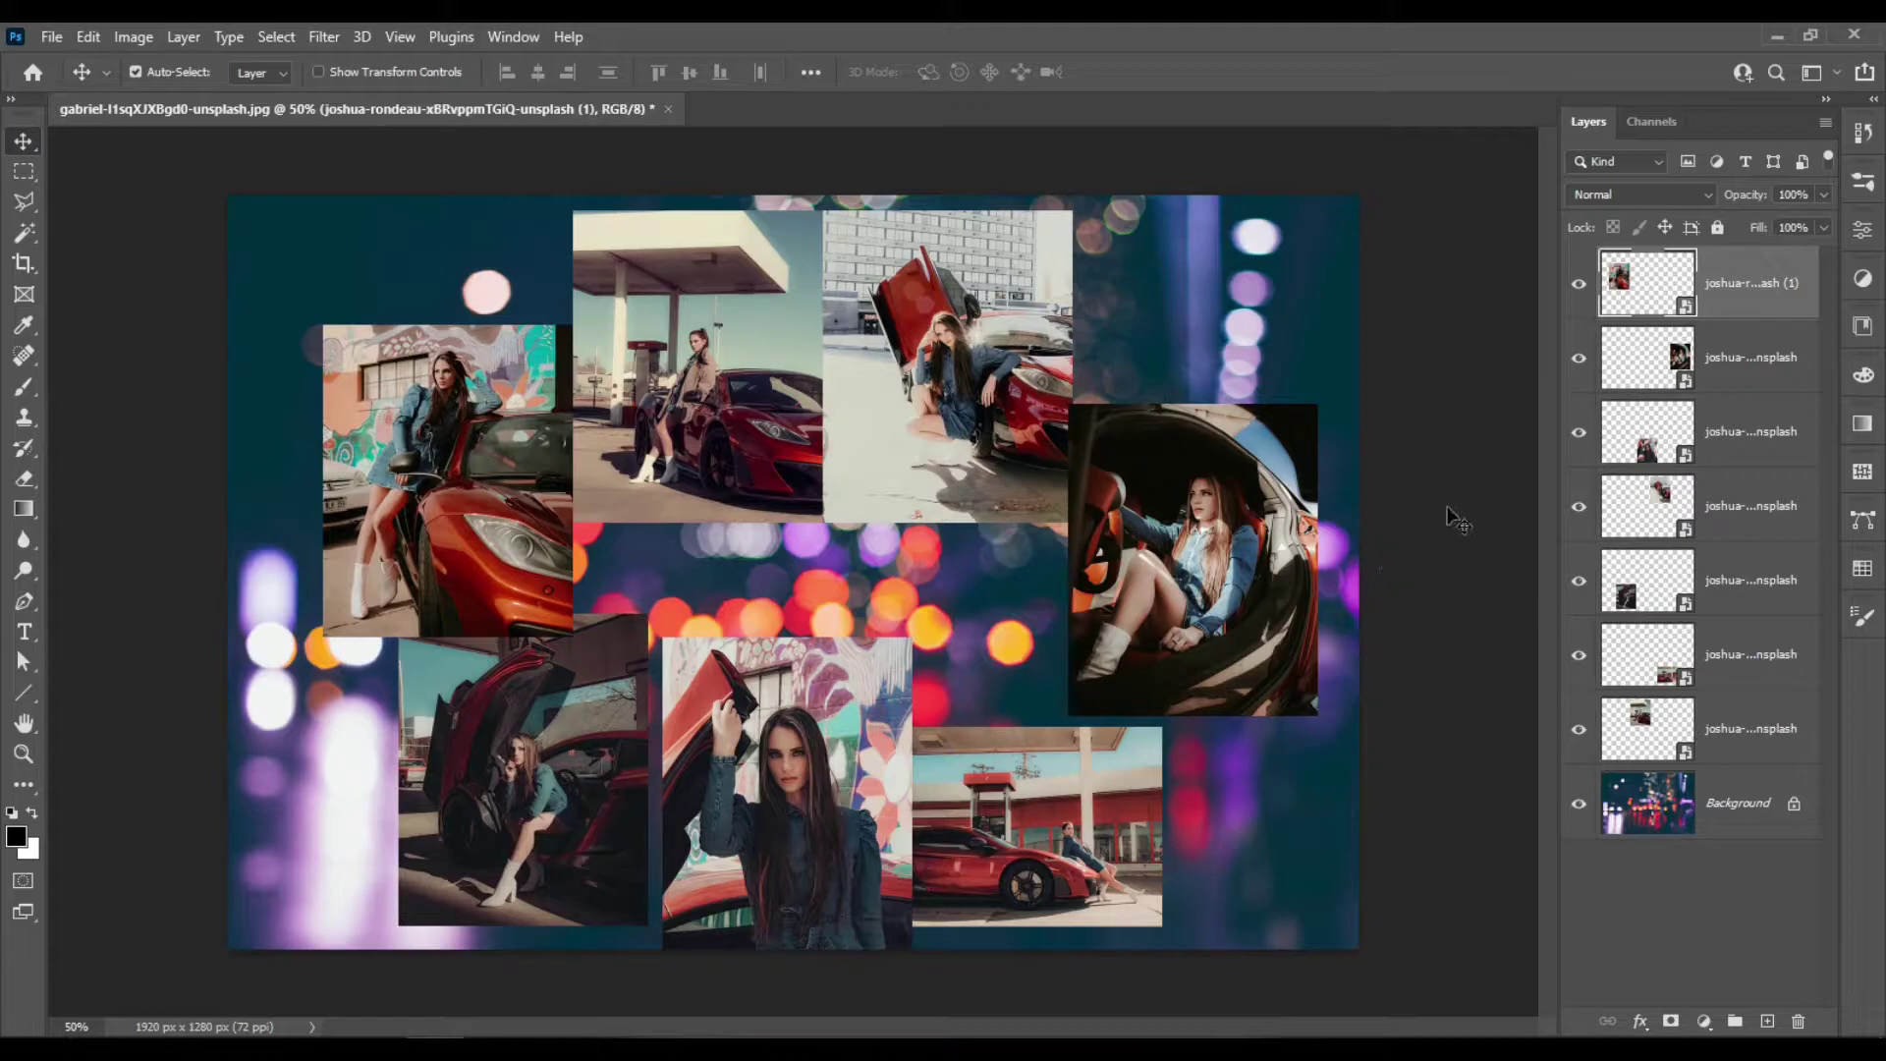
Scale all seven photo layers down slightly together around their common centre to leave a wider margin on the canvas
shift+click(1731, 735)
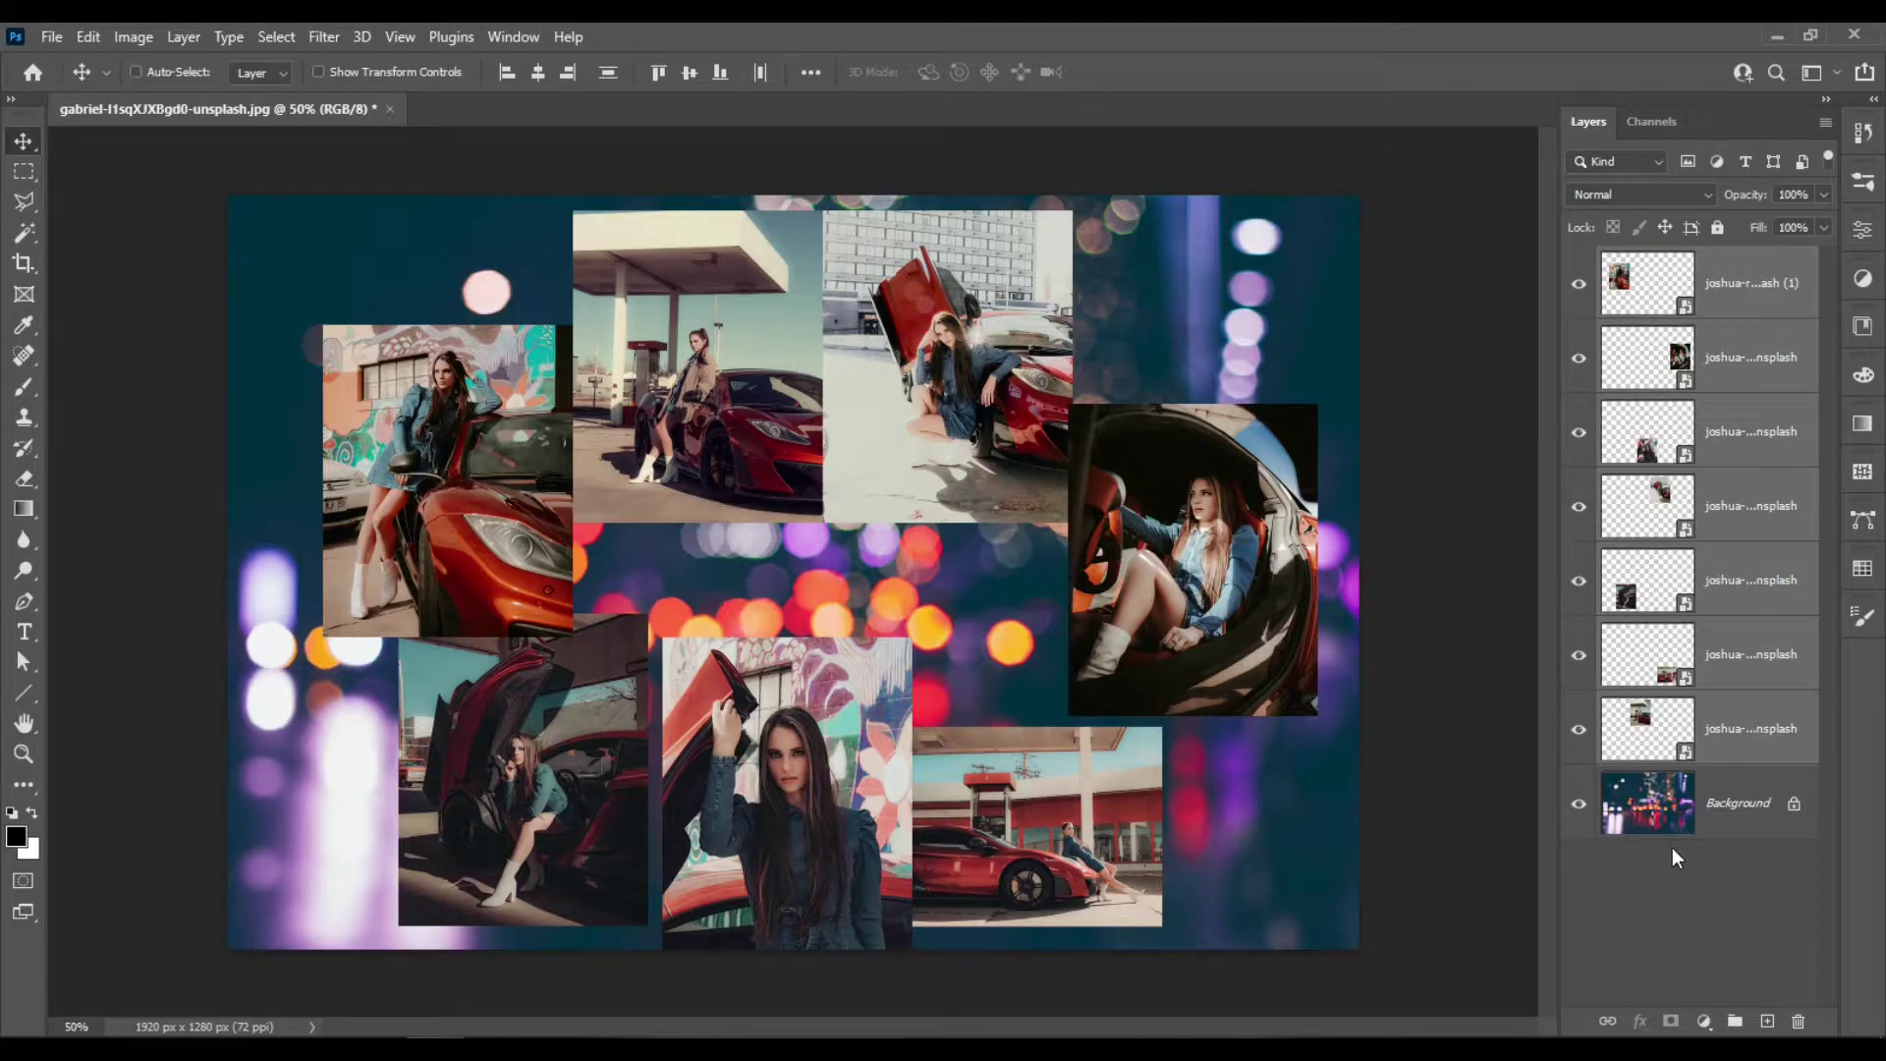
key(ctrl+t)
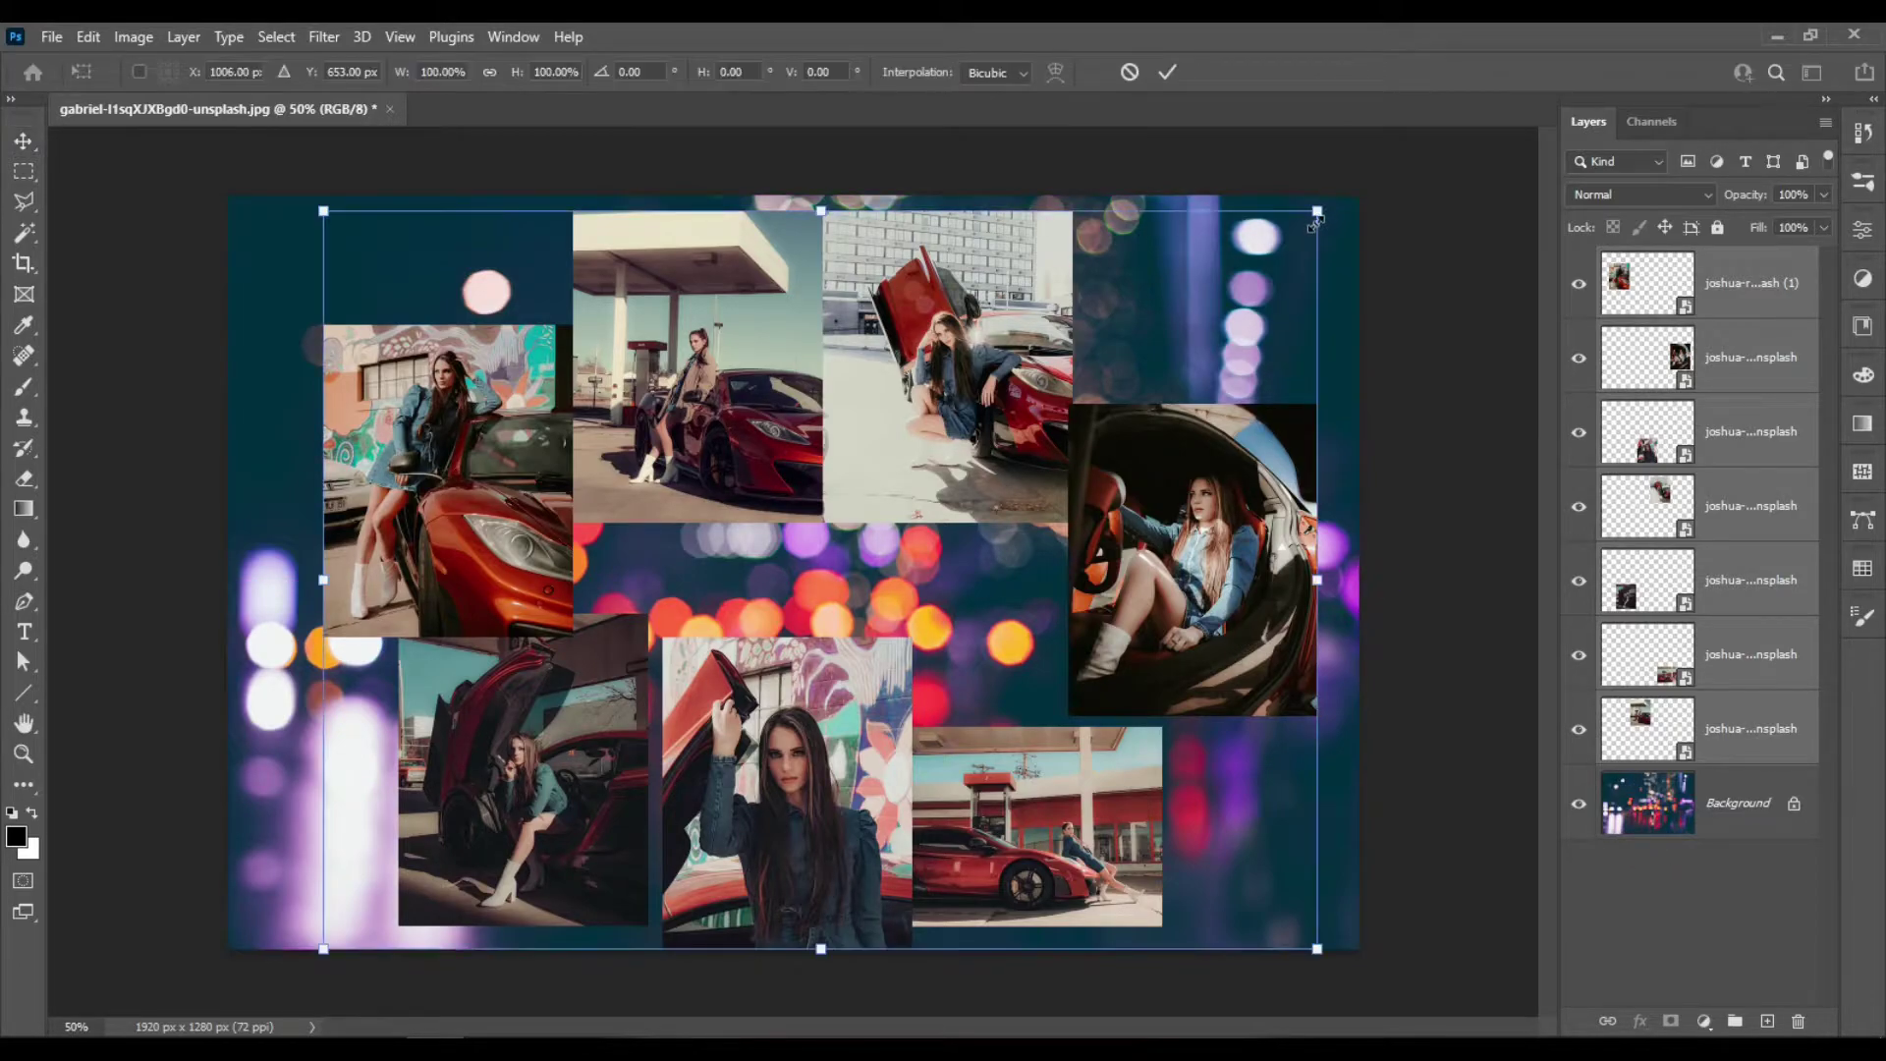
drag(1284, 284, 1274, 294)
key(Return)
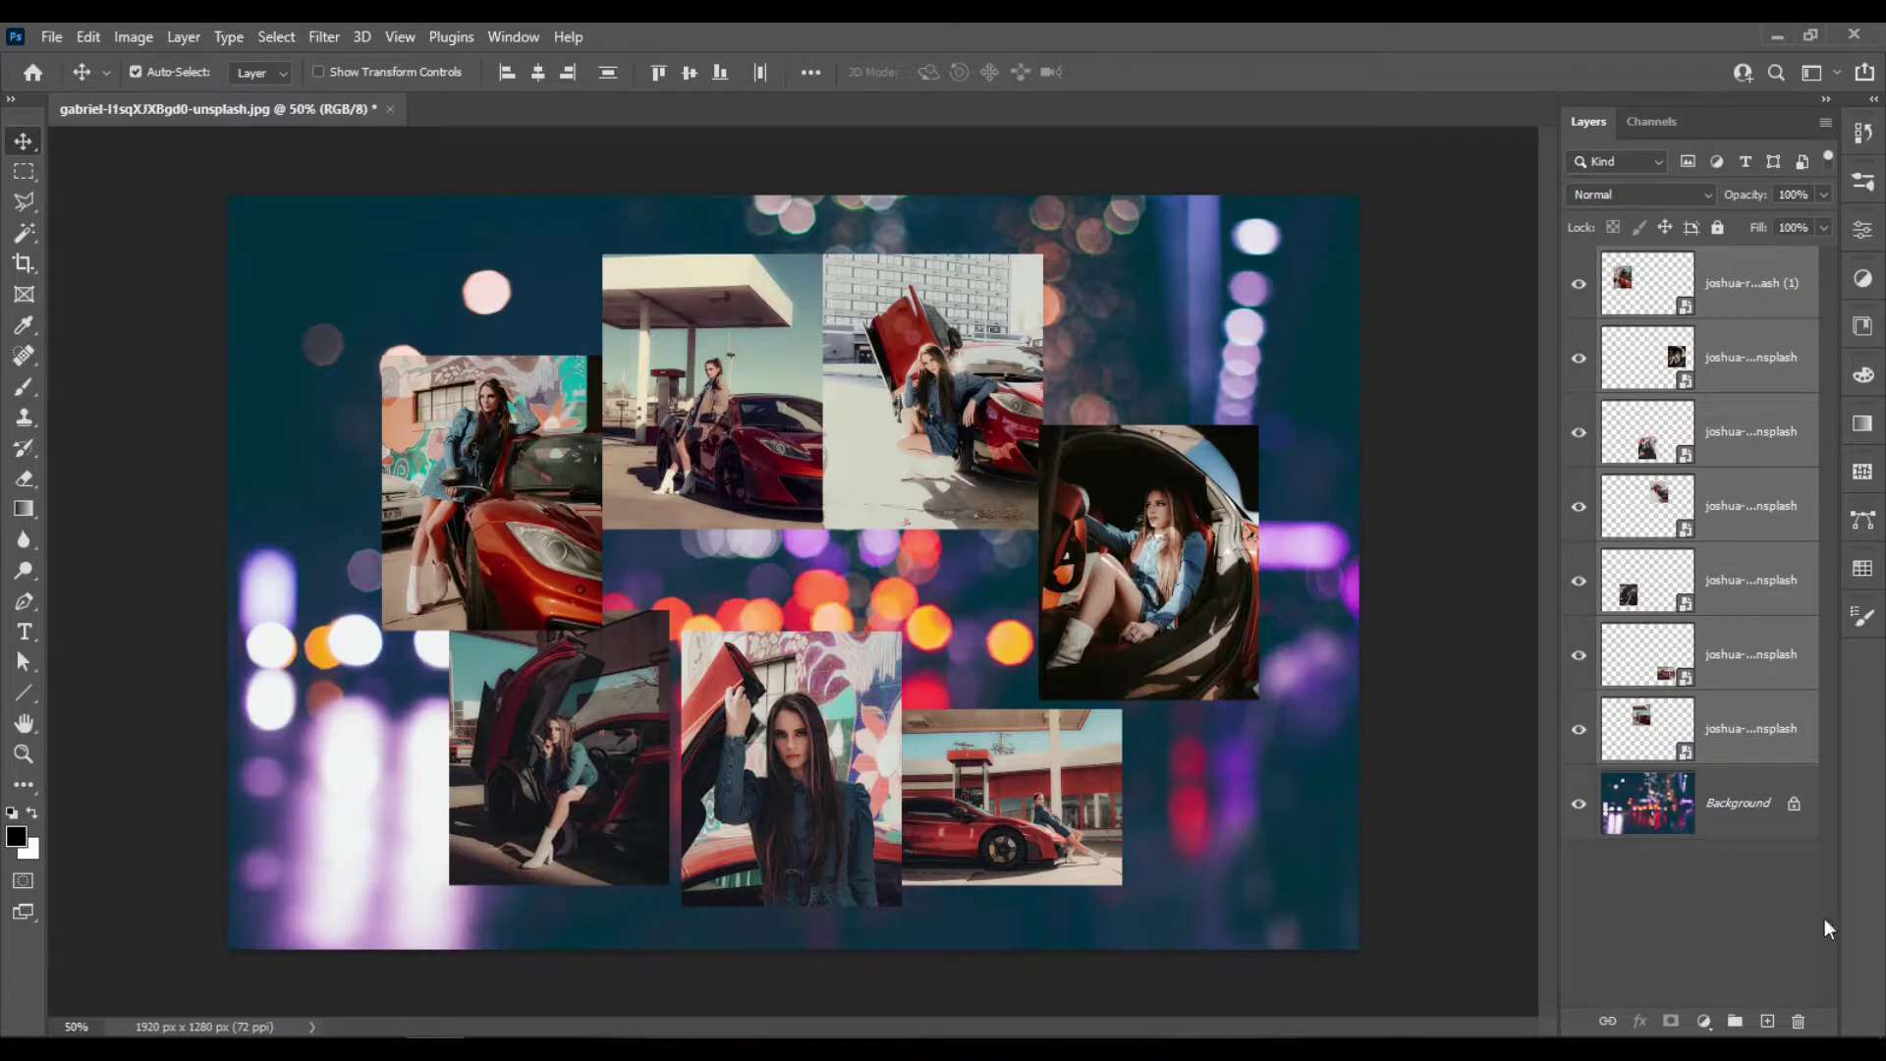
Add a black-to-white Gradient Map adjustment layer directly above the Background
click(1682, 821)
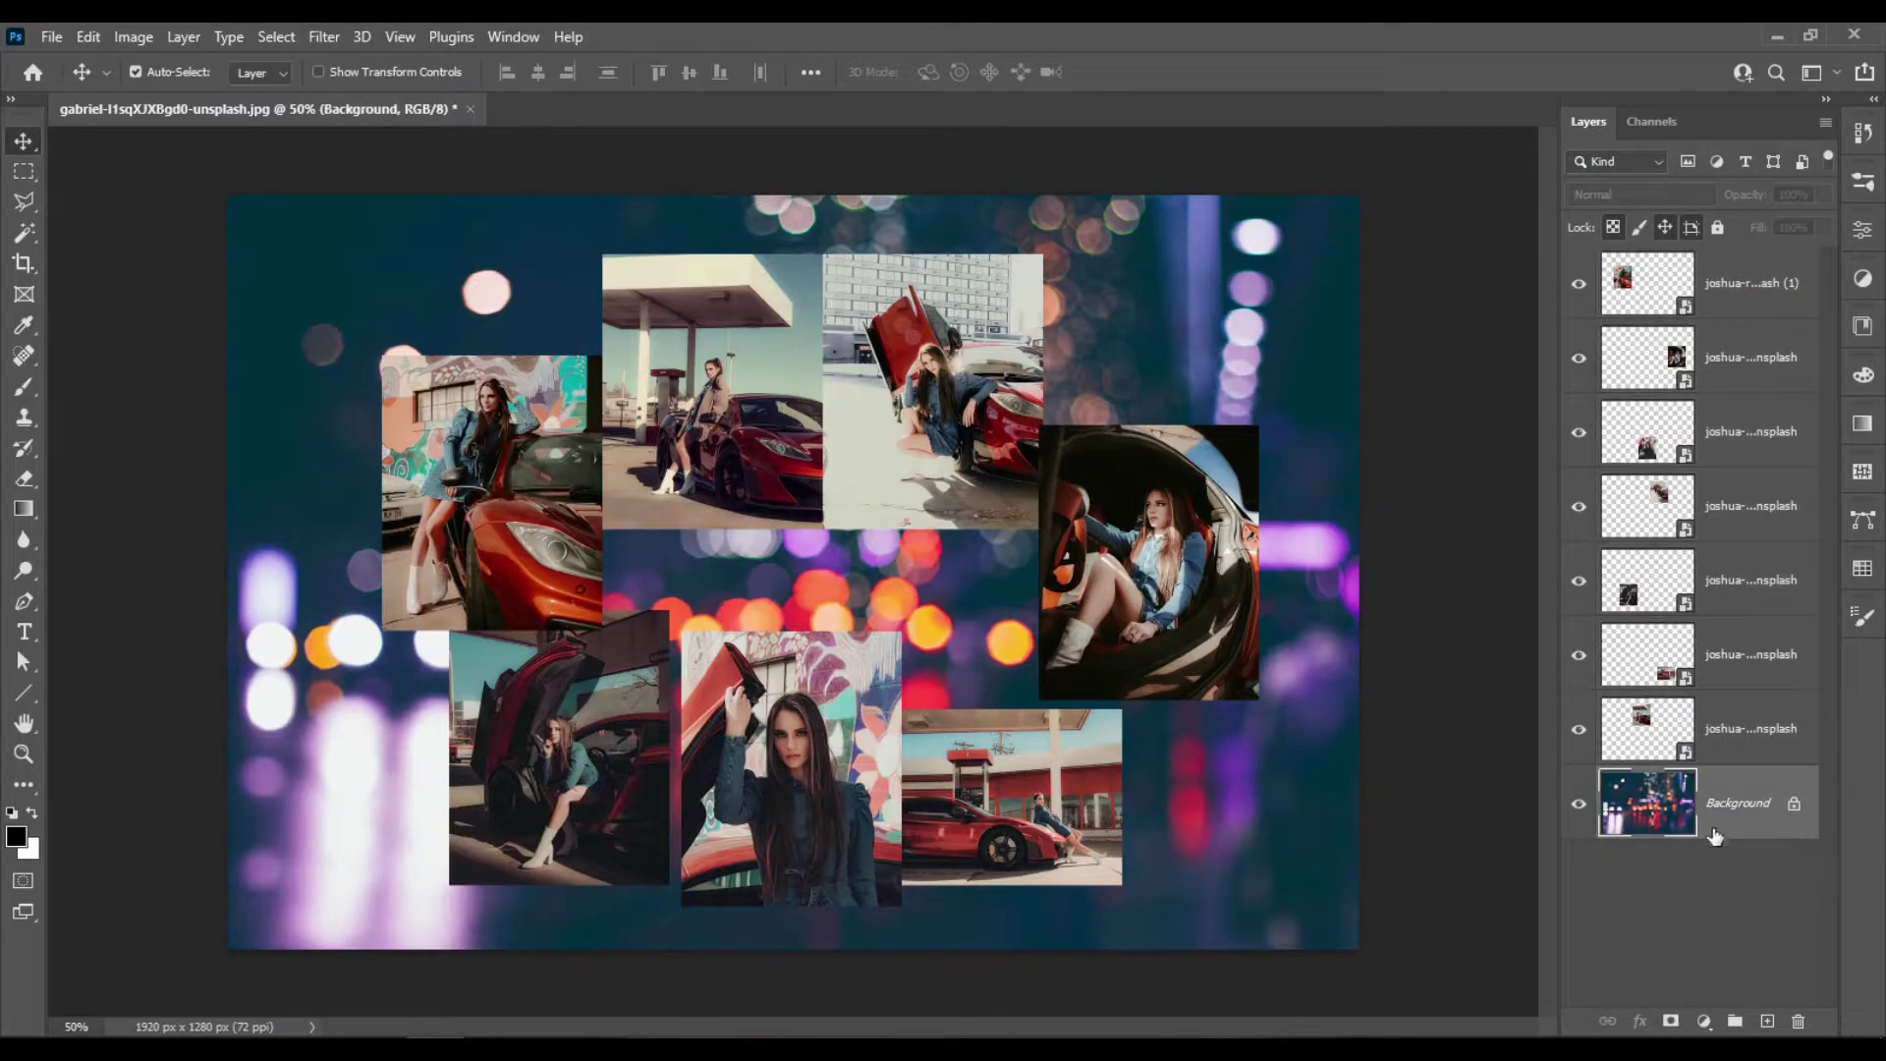
click(1704, 1021)
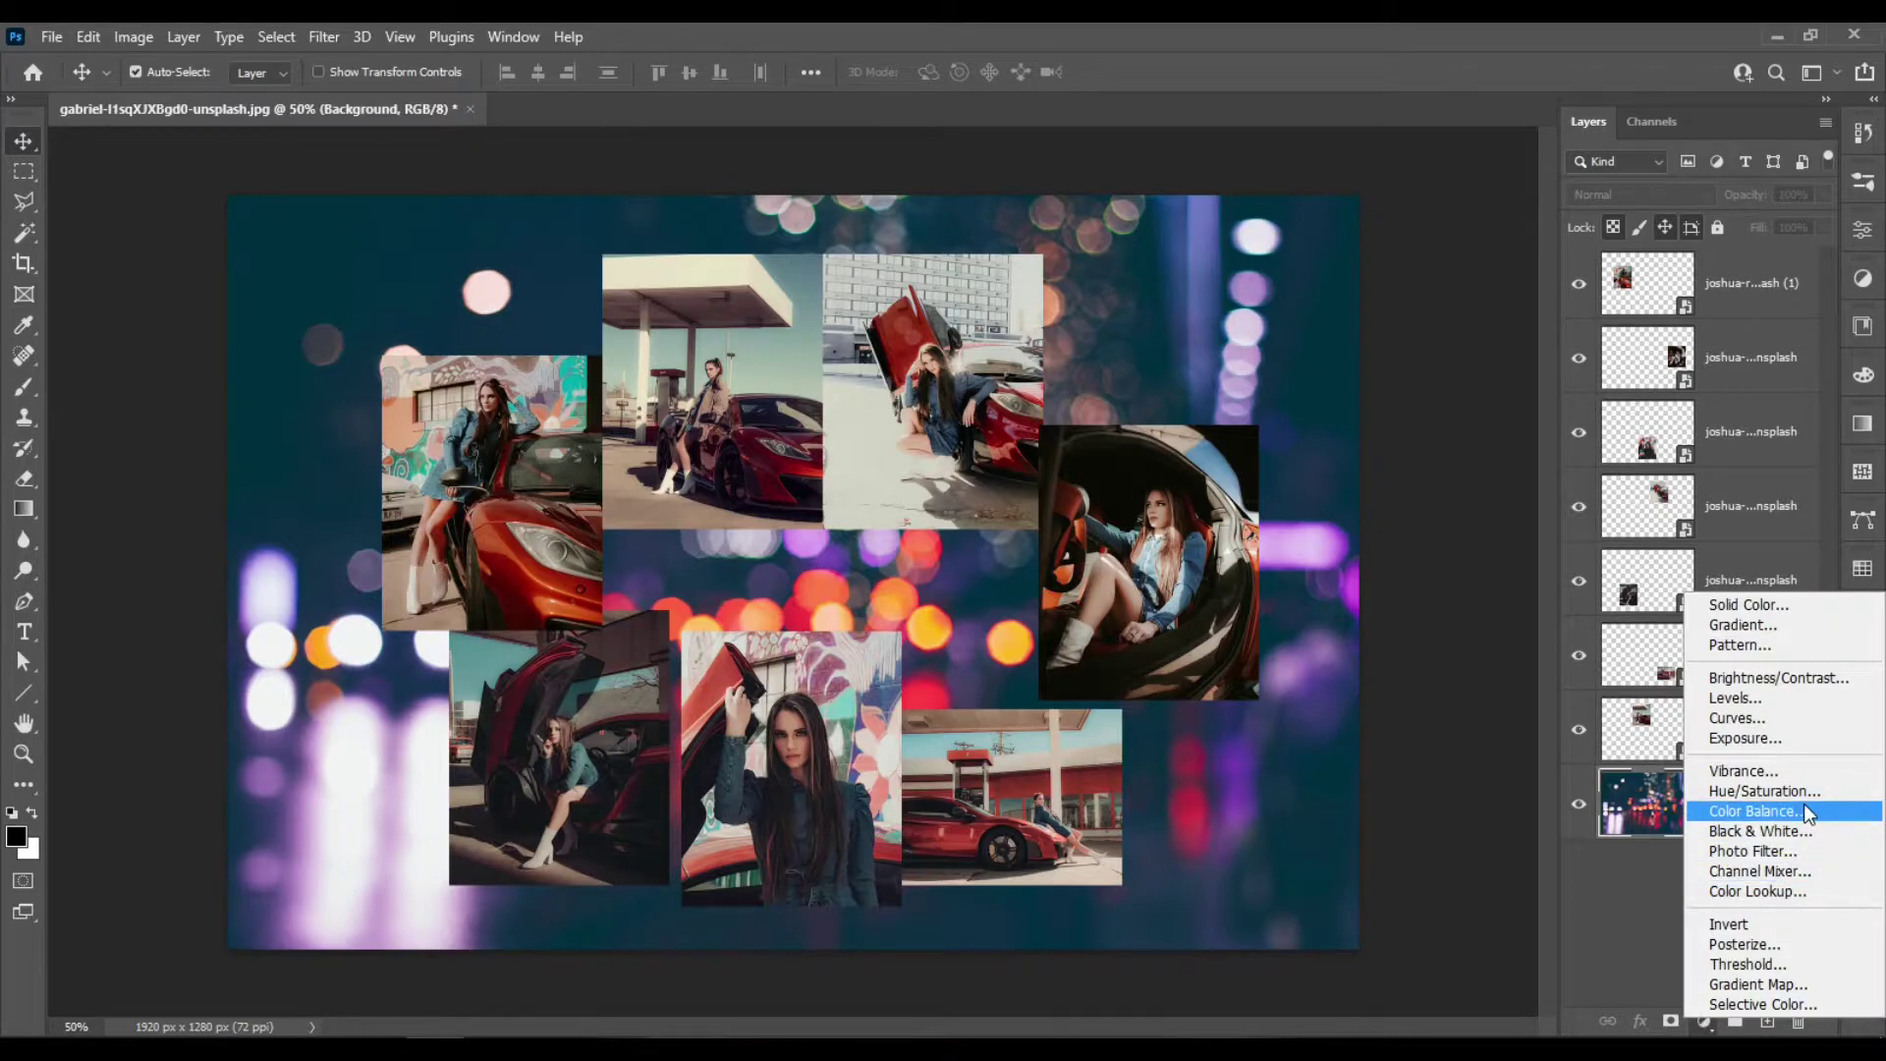
click(1824, 987)
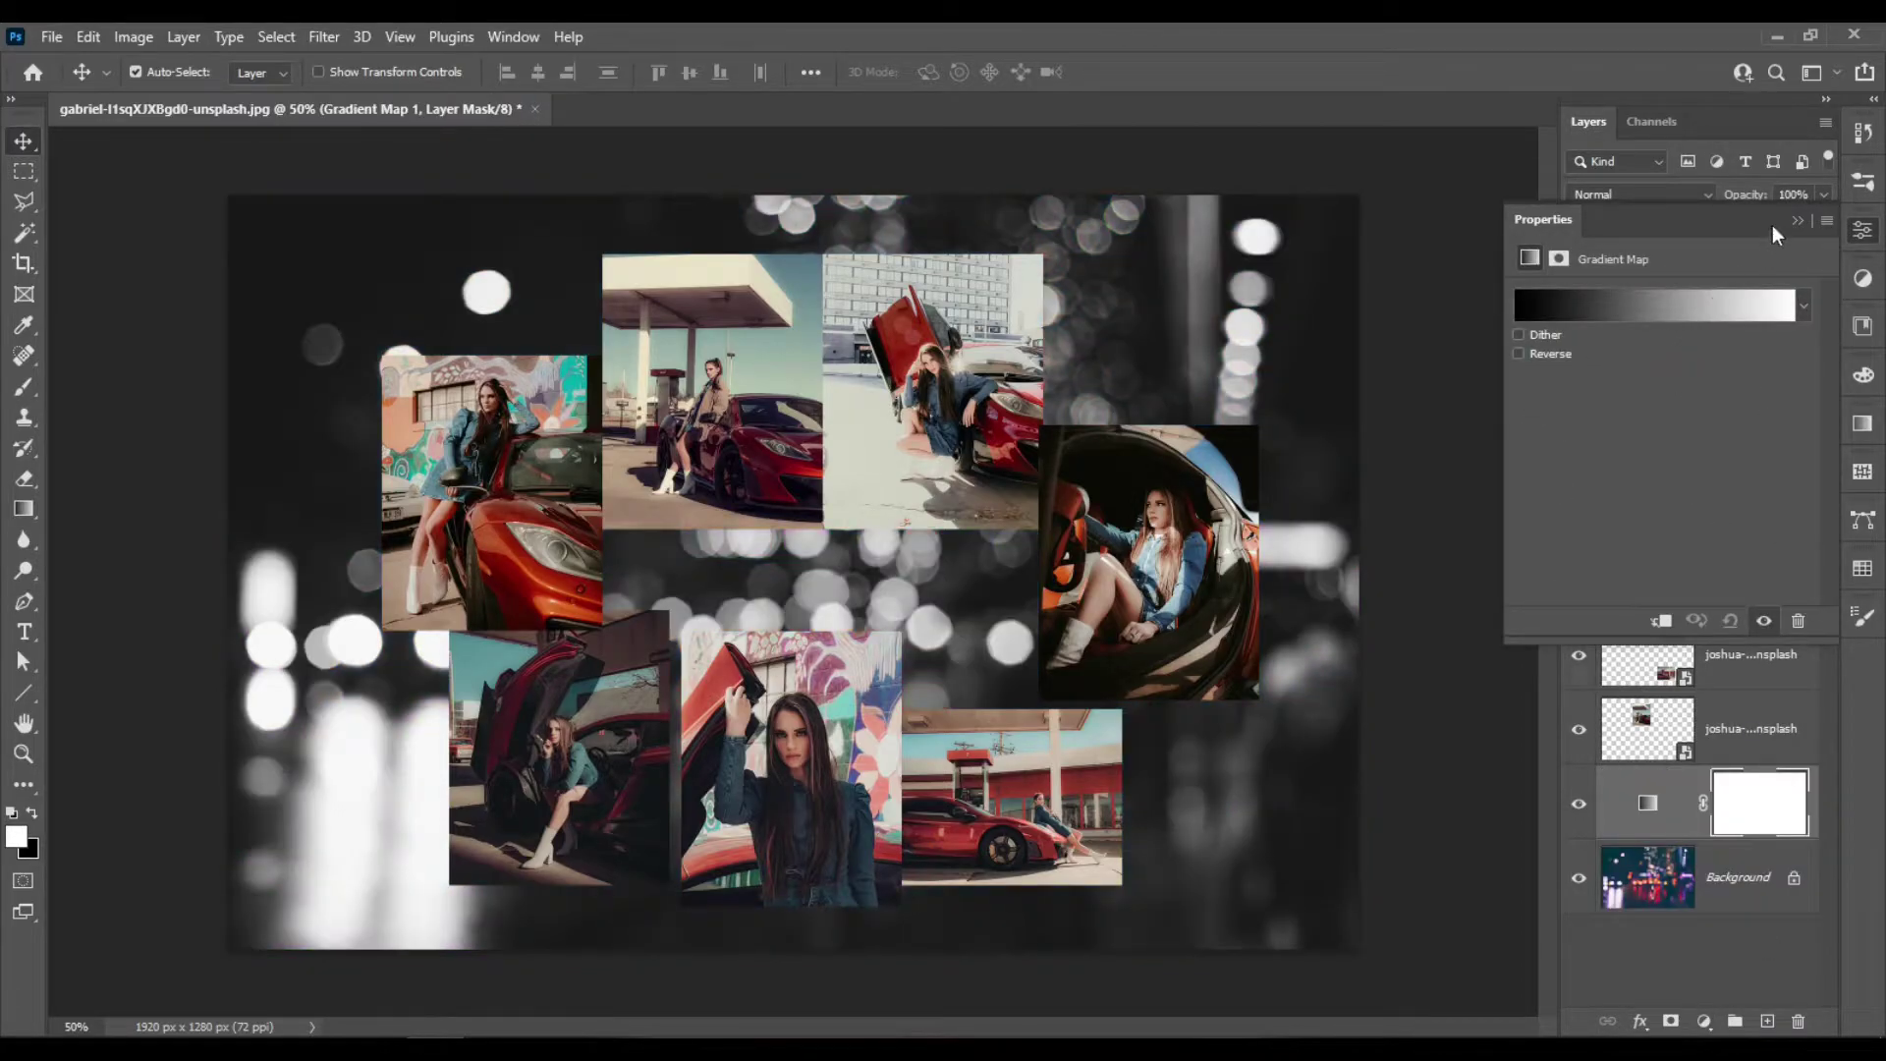
click(1672, 305)
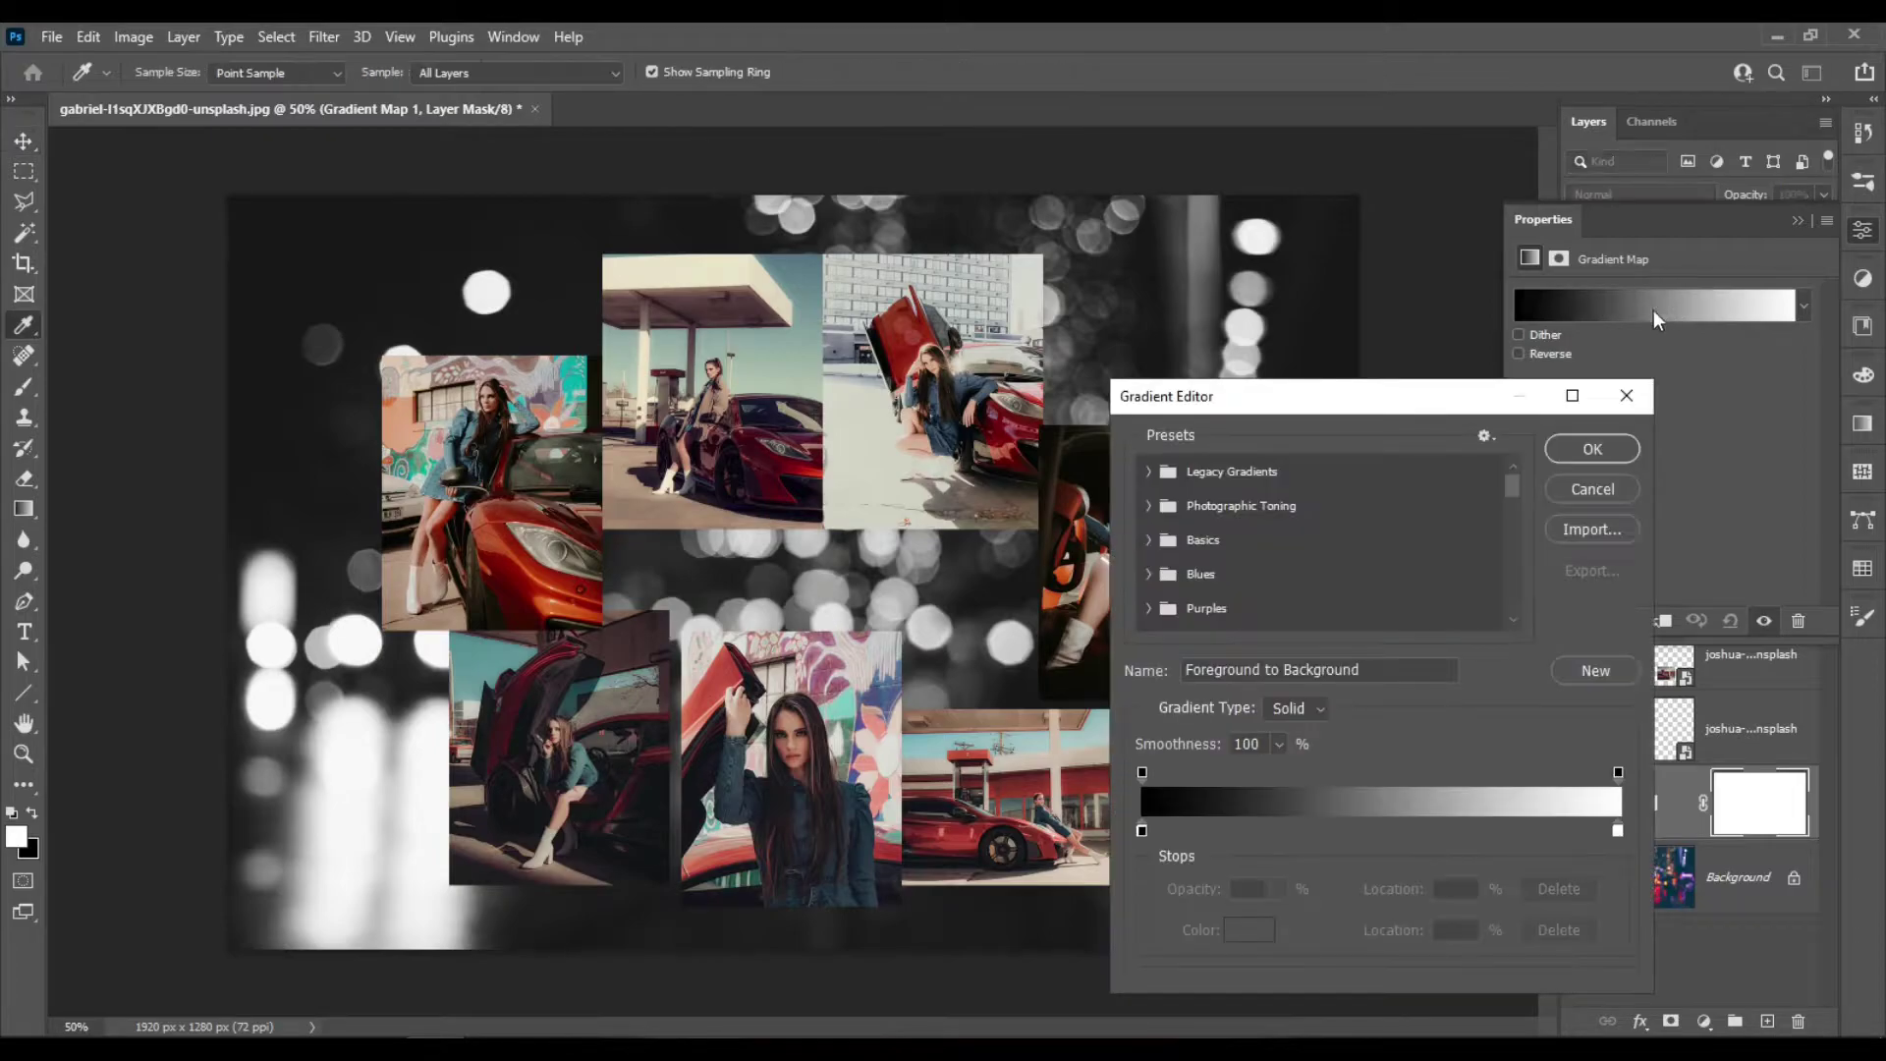
click(1618, 454)
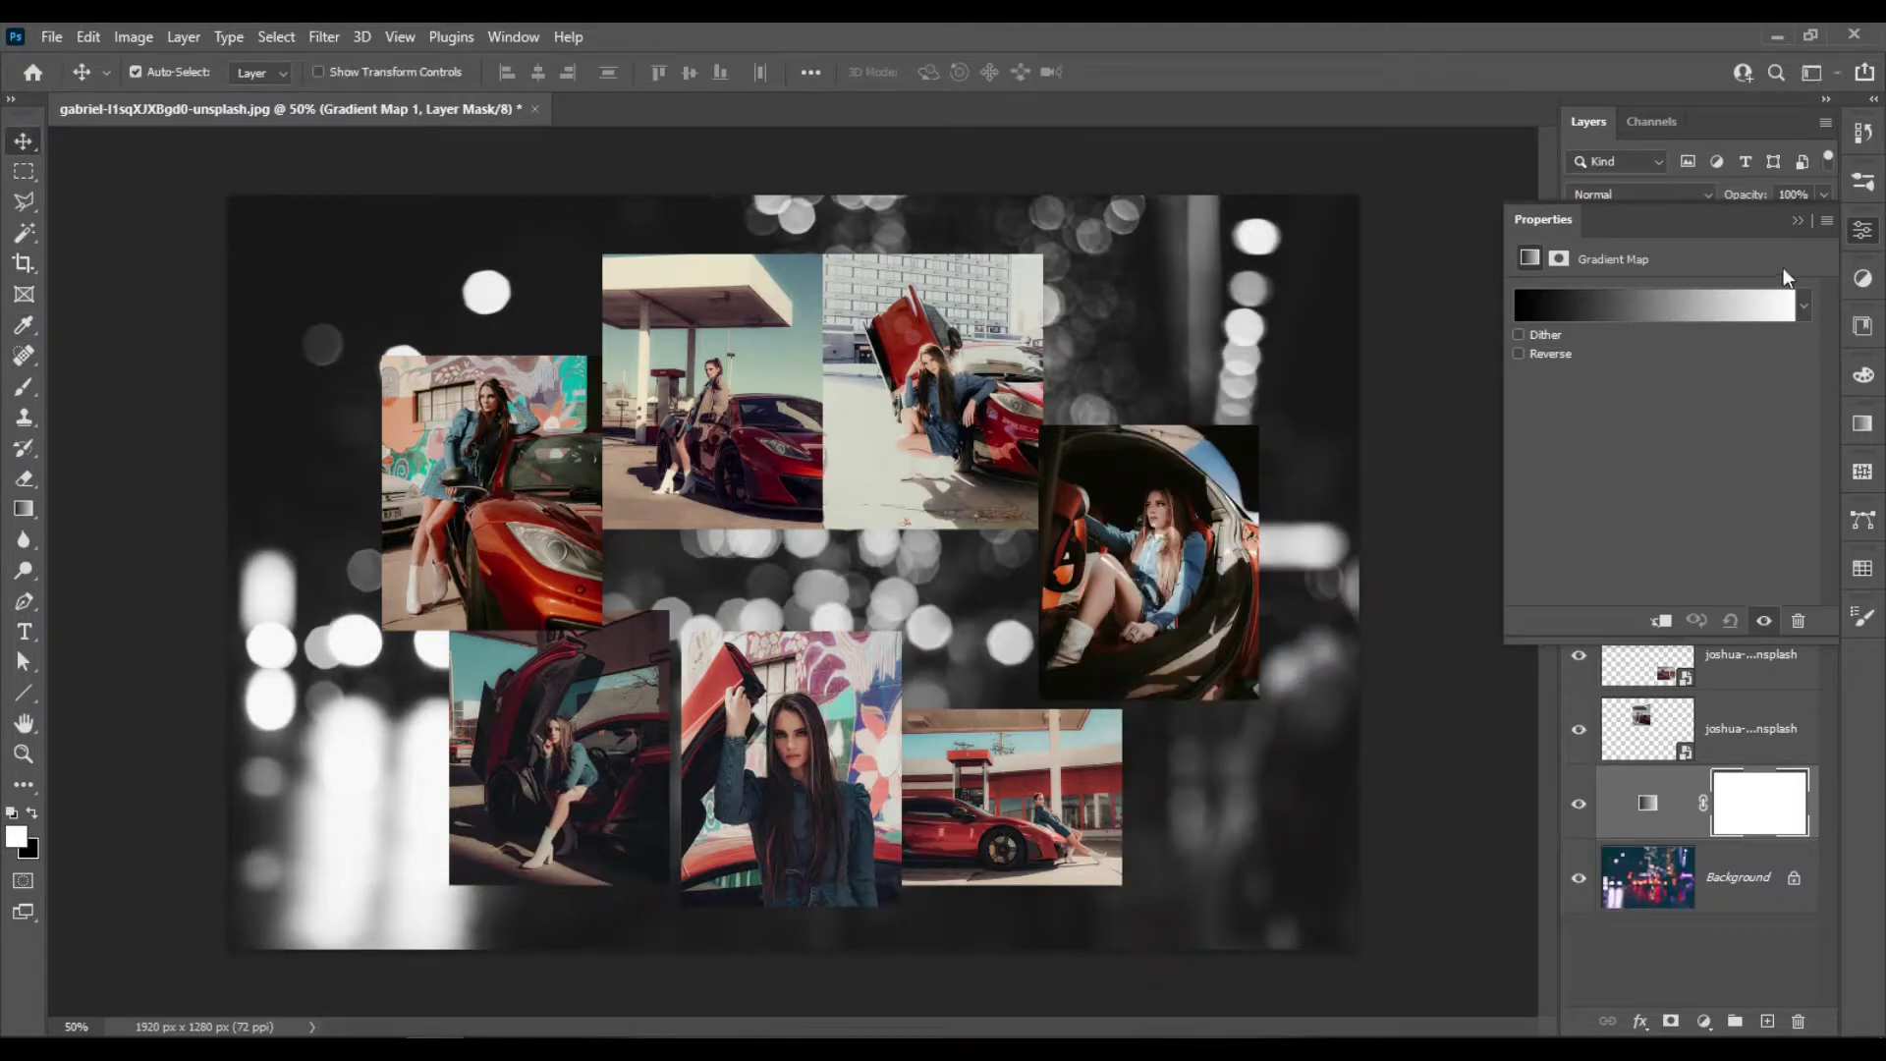
Lower the Gradient Map layer's opacity so that a little of the background's original color comes through
click(1798, 220)
click(1794, 194)
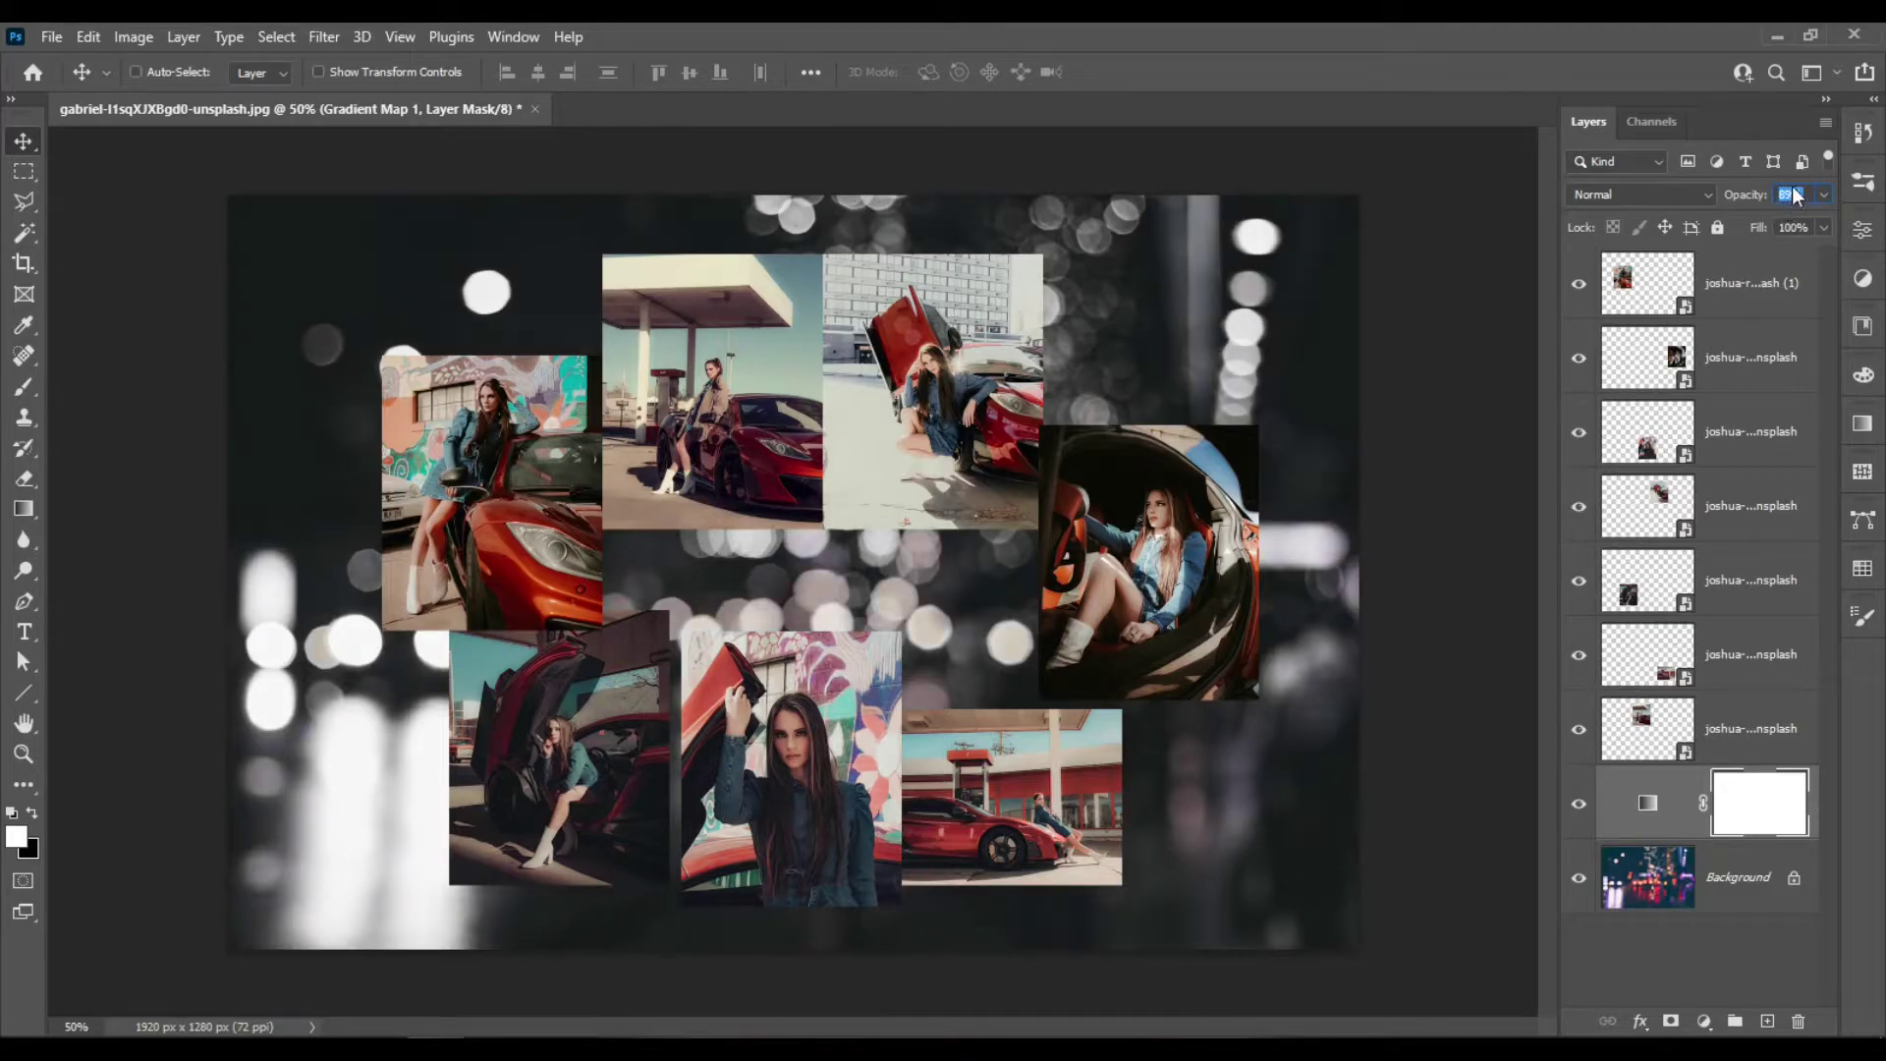
drag(1794, 197, 1794, 198)
Add a second Gradient Map directly above the Background and set its dark stop to red #942108, sampled from the car in the mural photo
click(1649, 884)
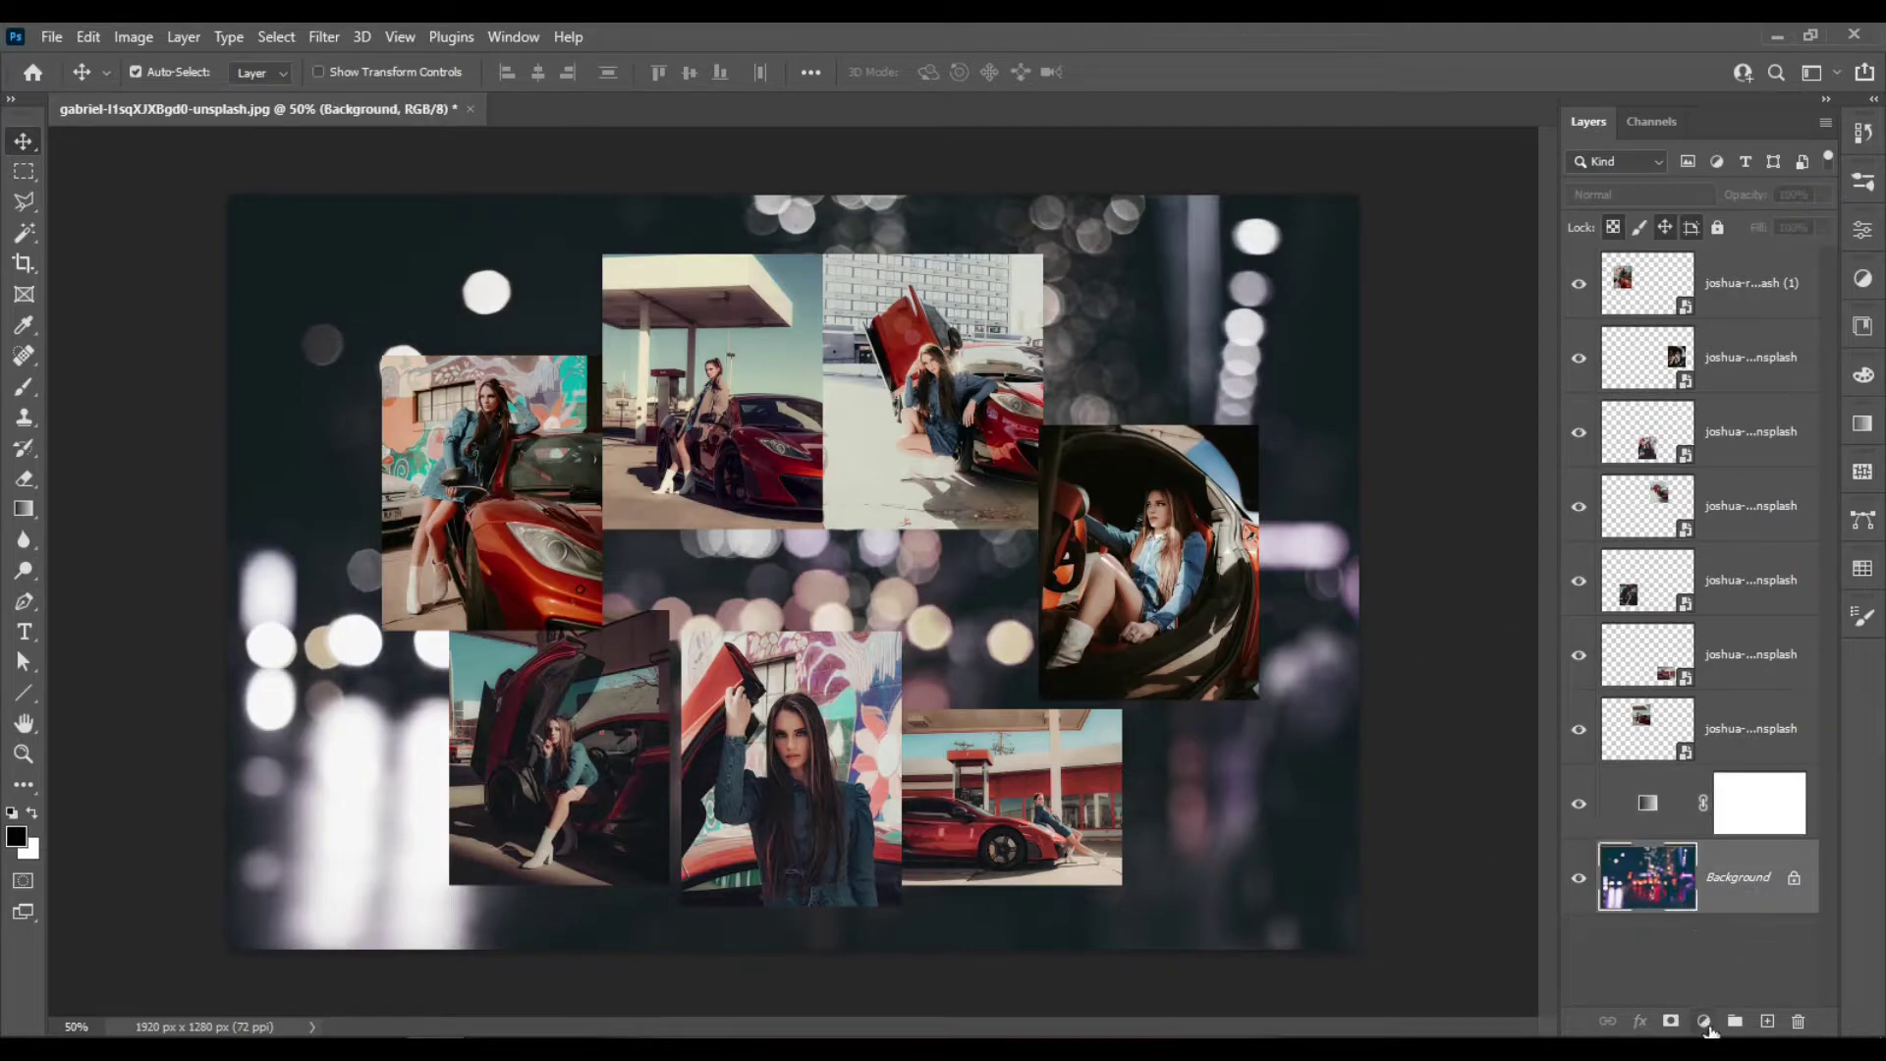
click(1705, 1021)
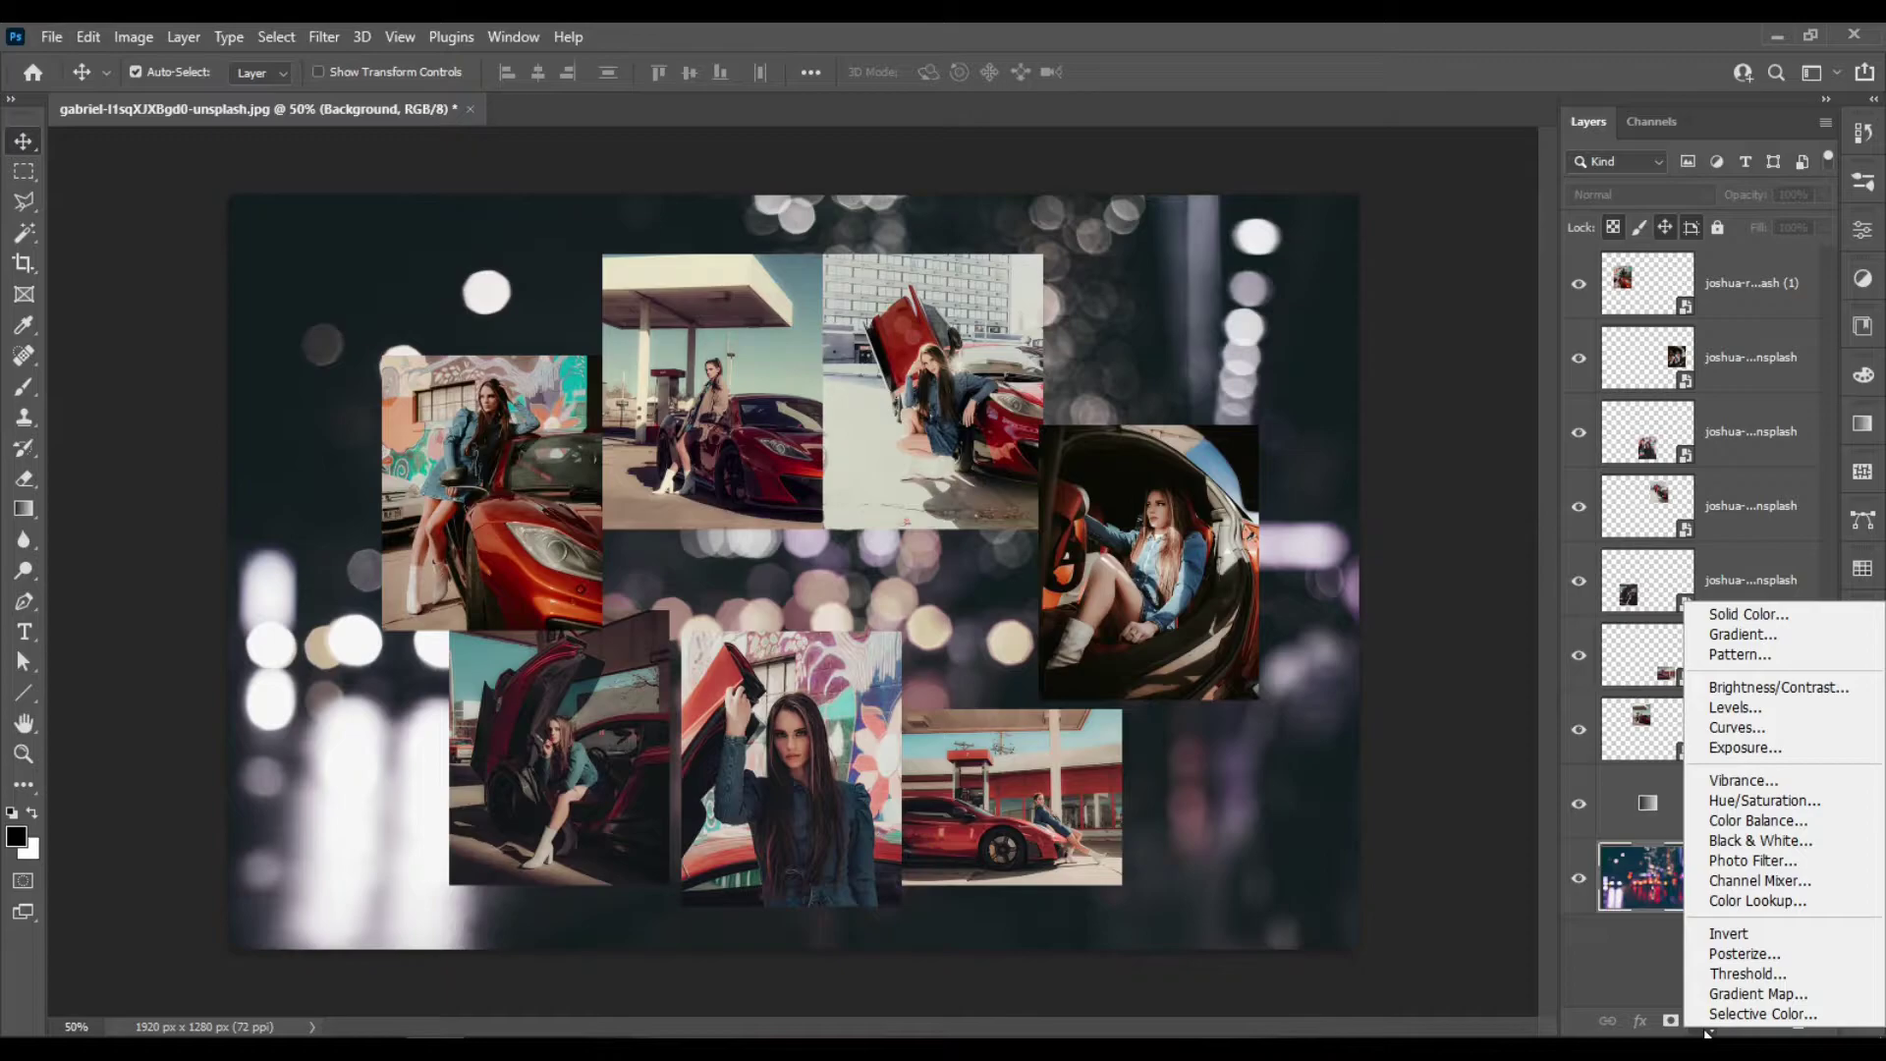
click(1759, 996)
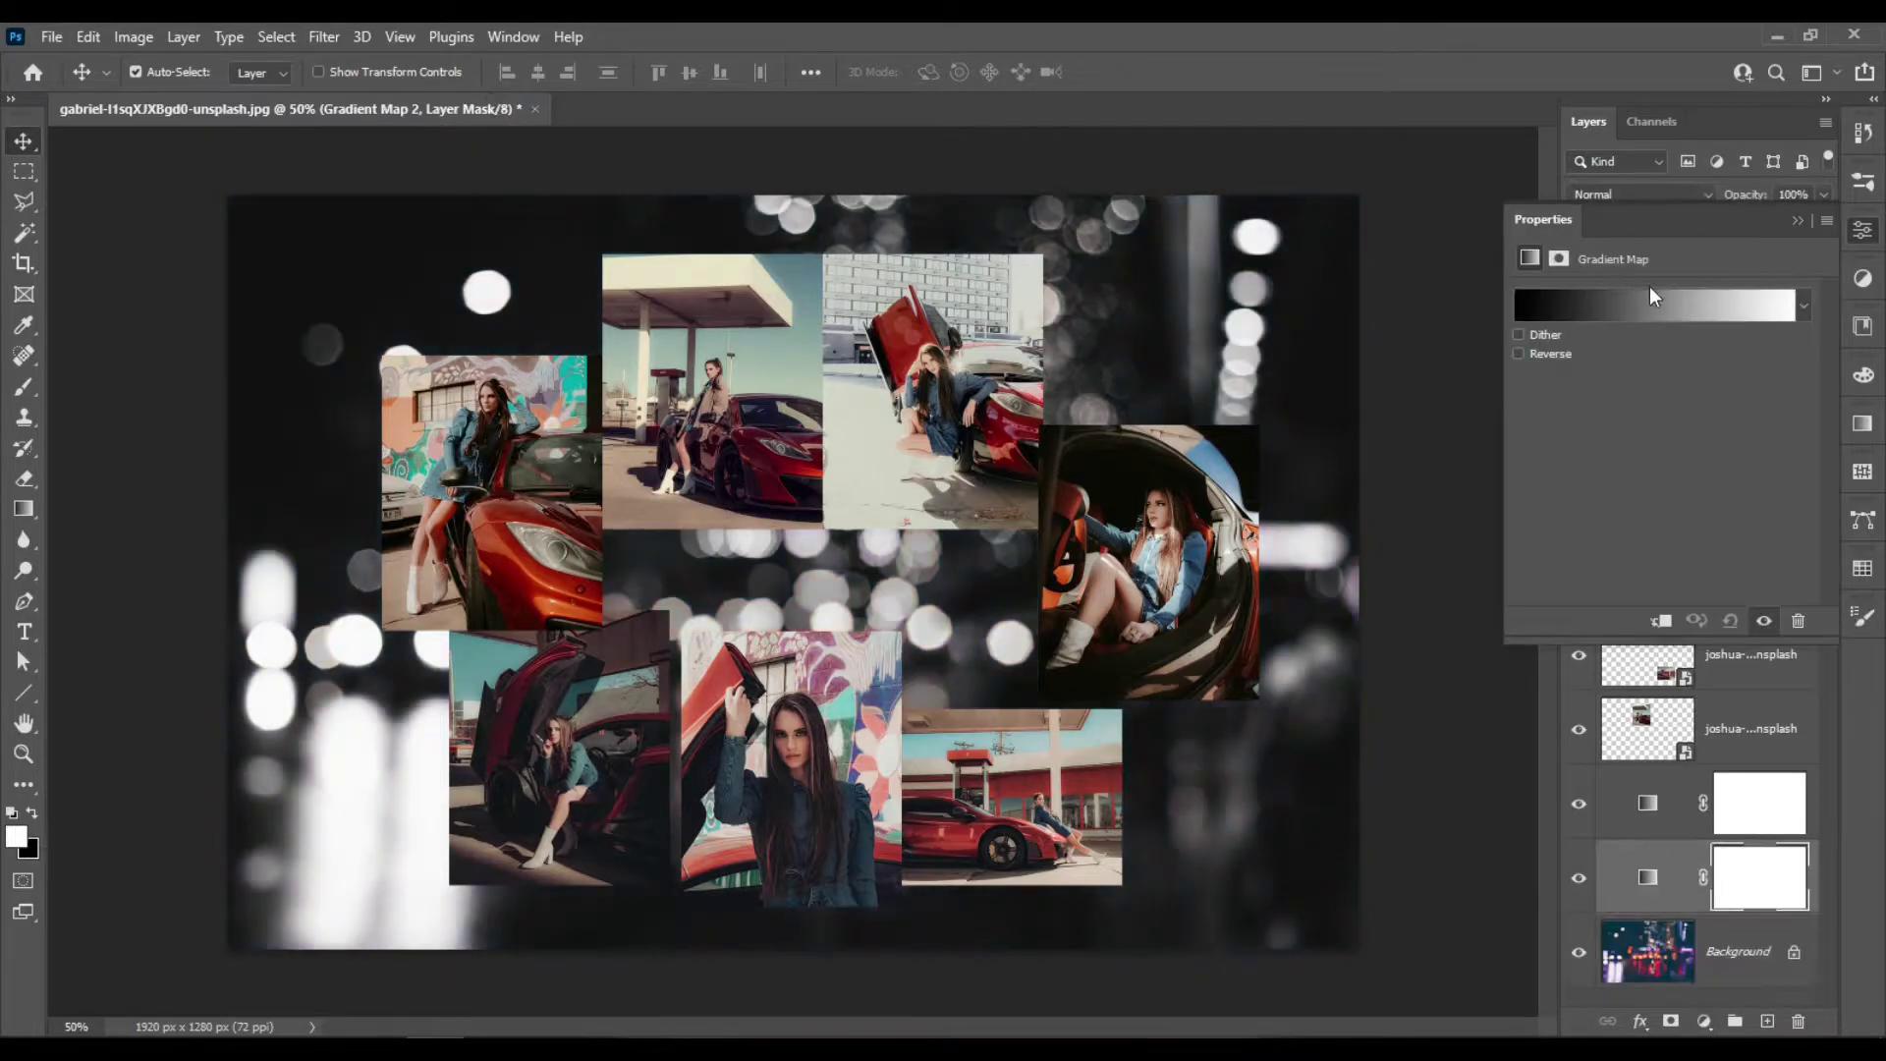
click(1649, 303)
double_click(1137, 835)
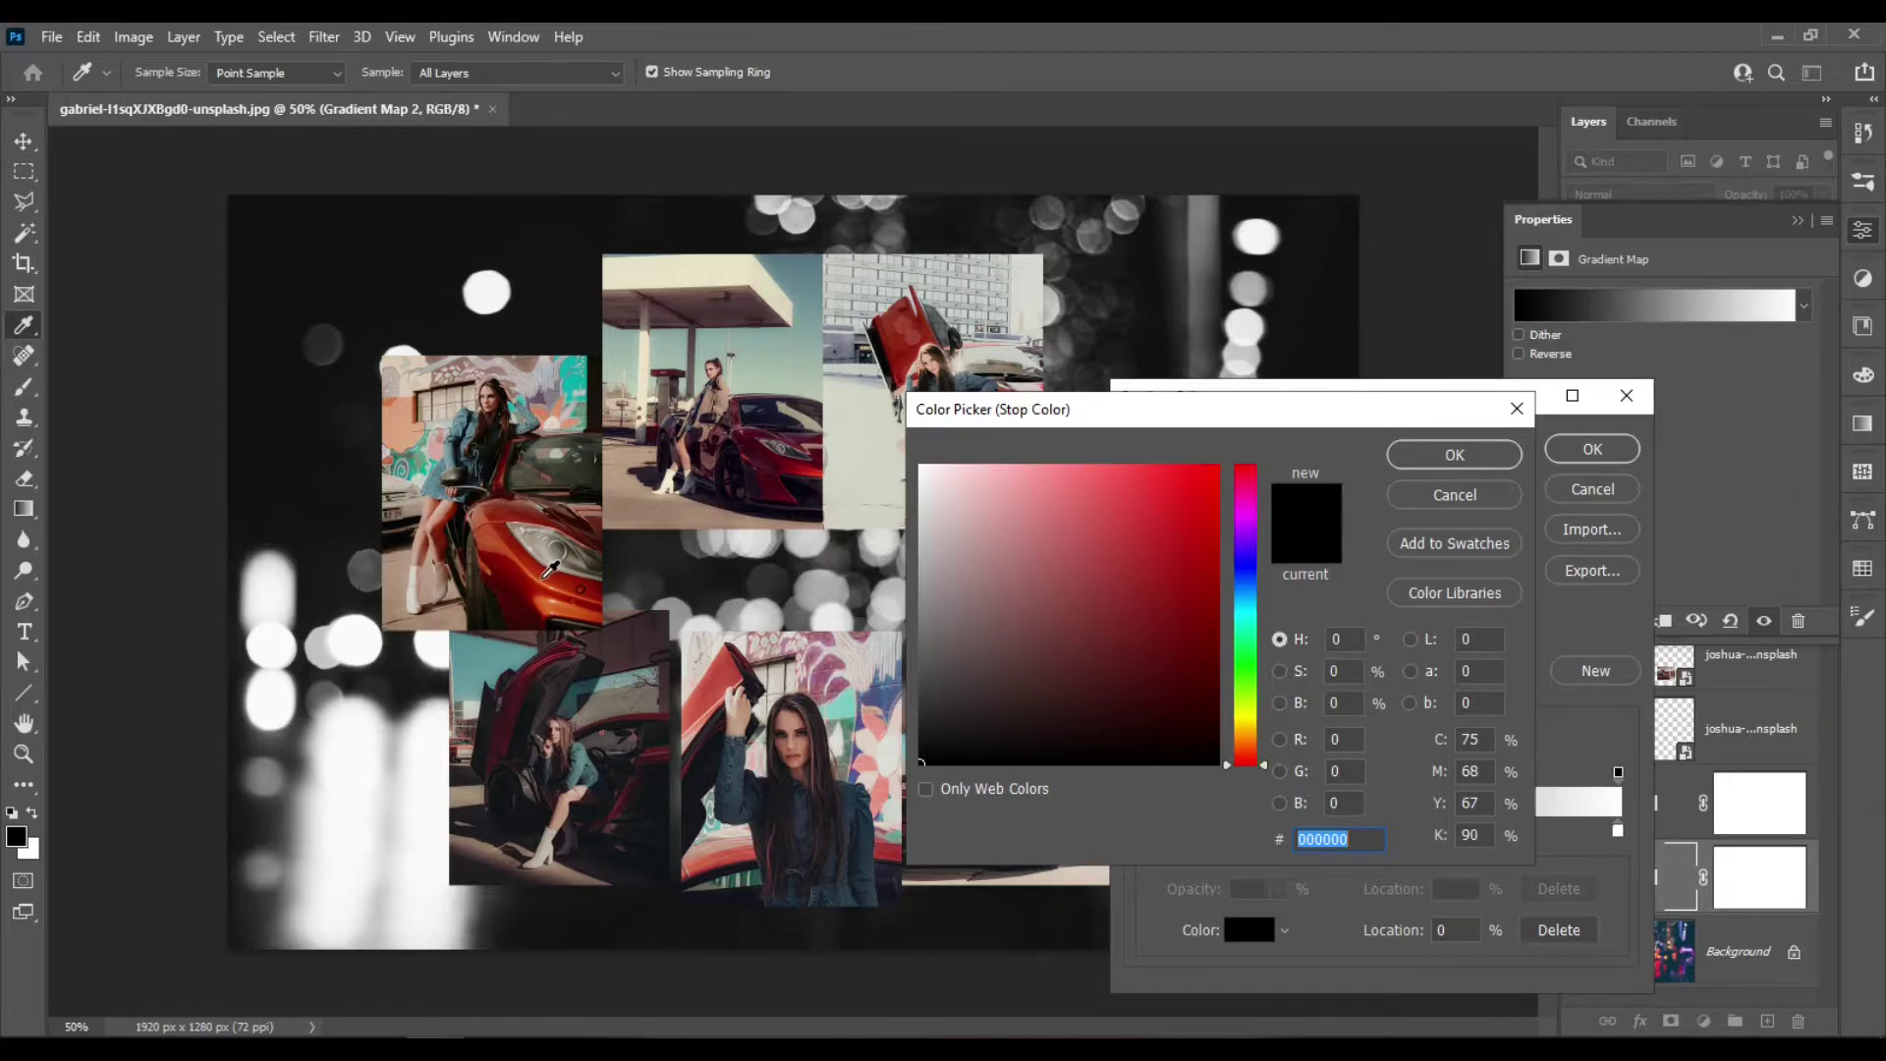
click(509, 539)
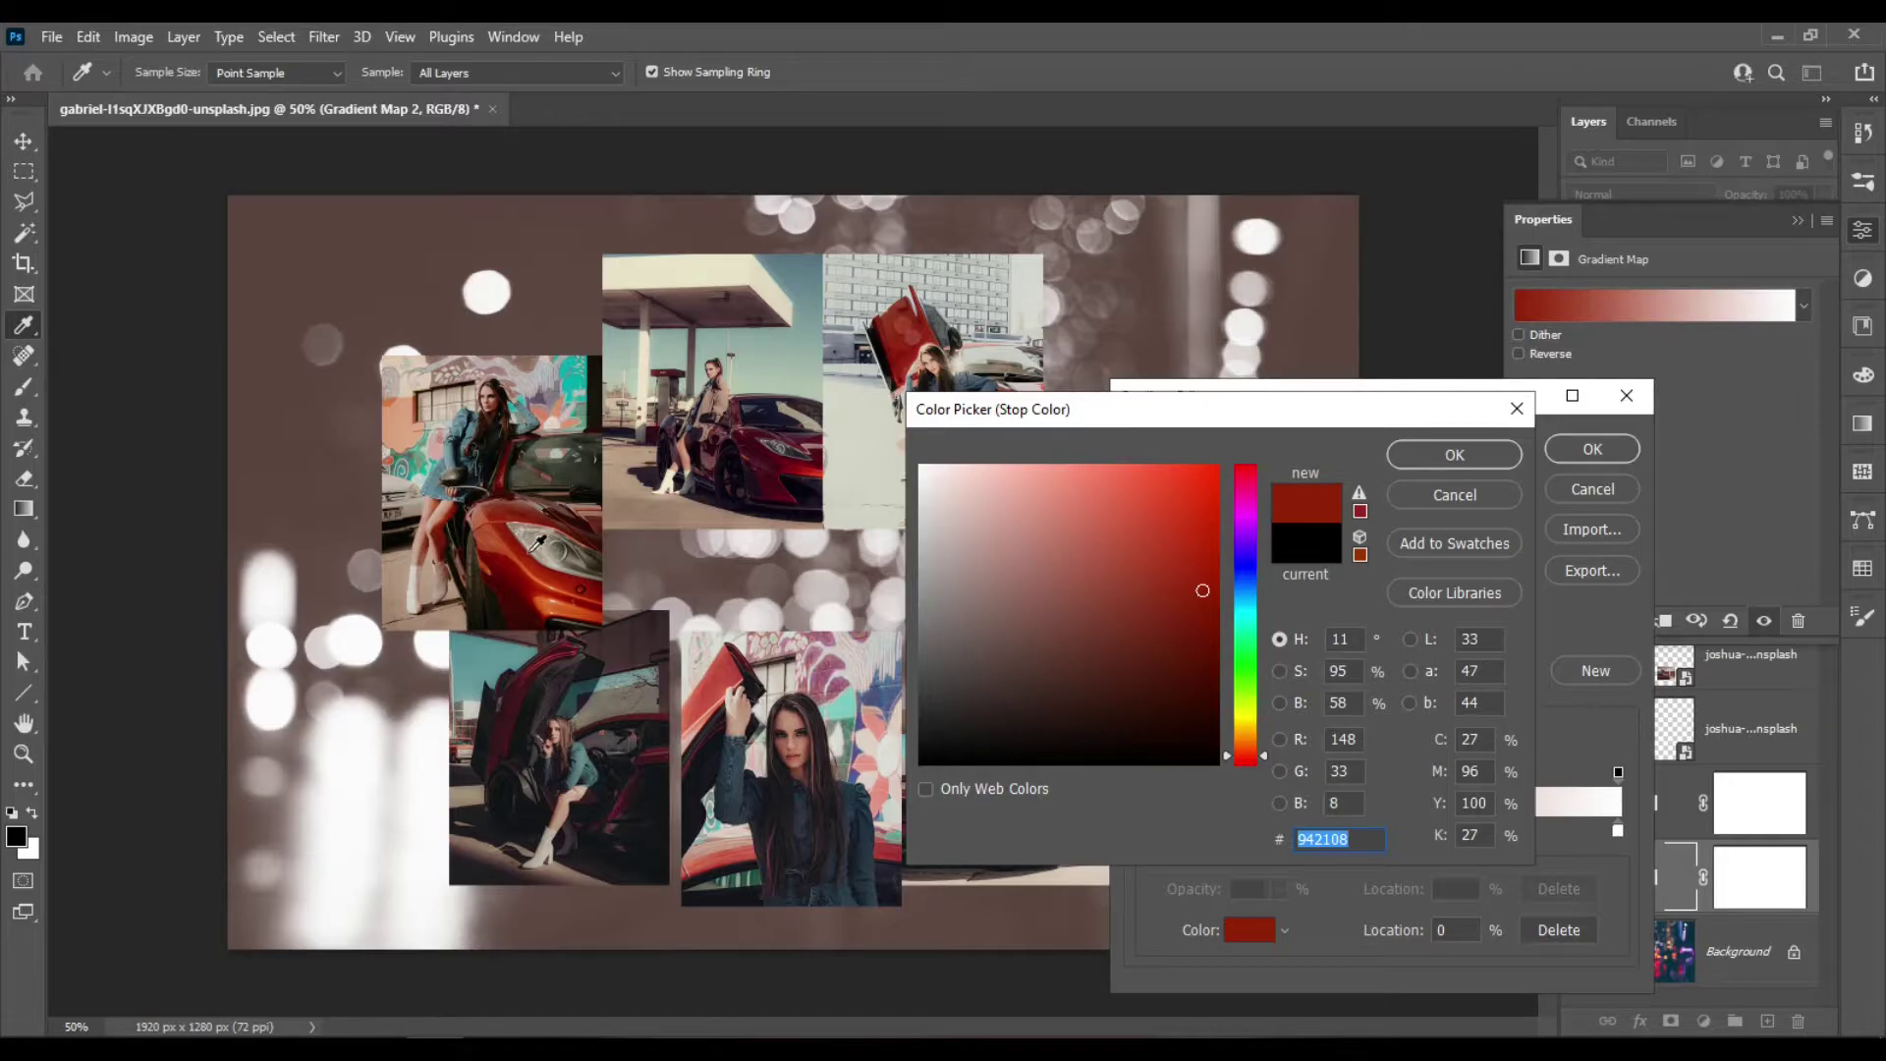
click(1510, 456)
Set the second Gradient Map's light stop to bright blue #00acff and accept the gradient
double_click(1619, 832)
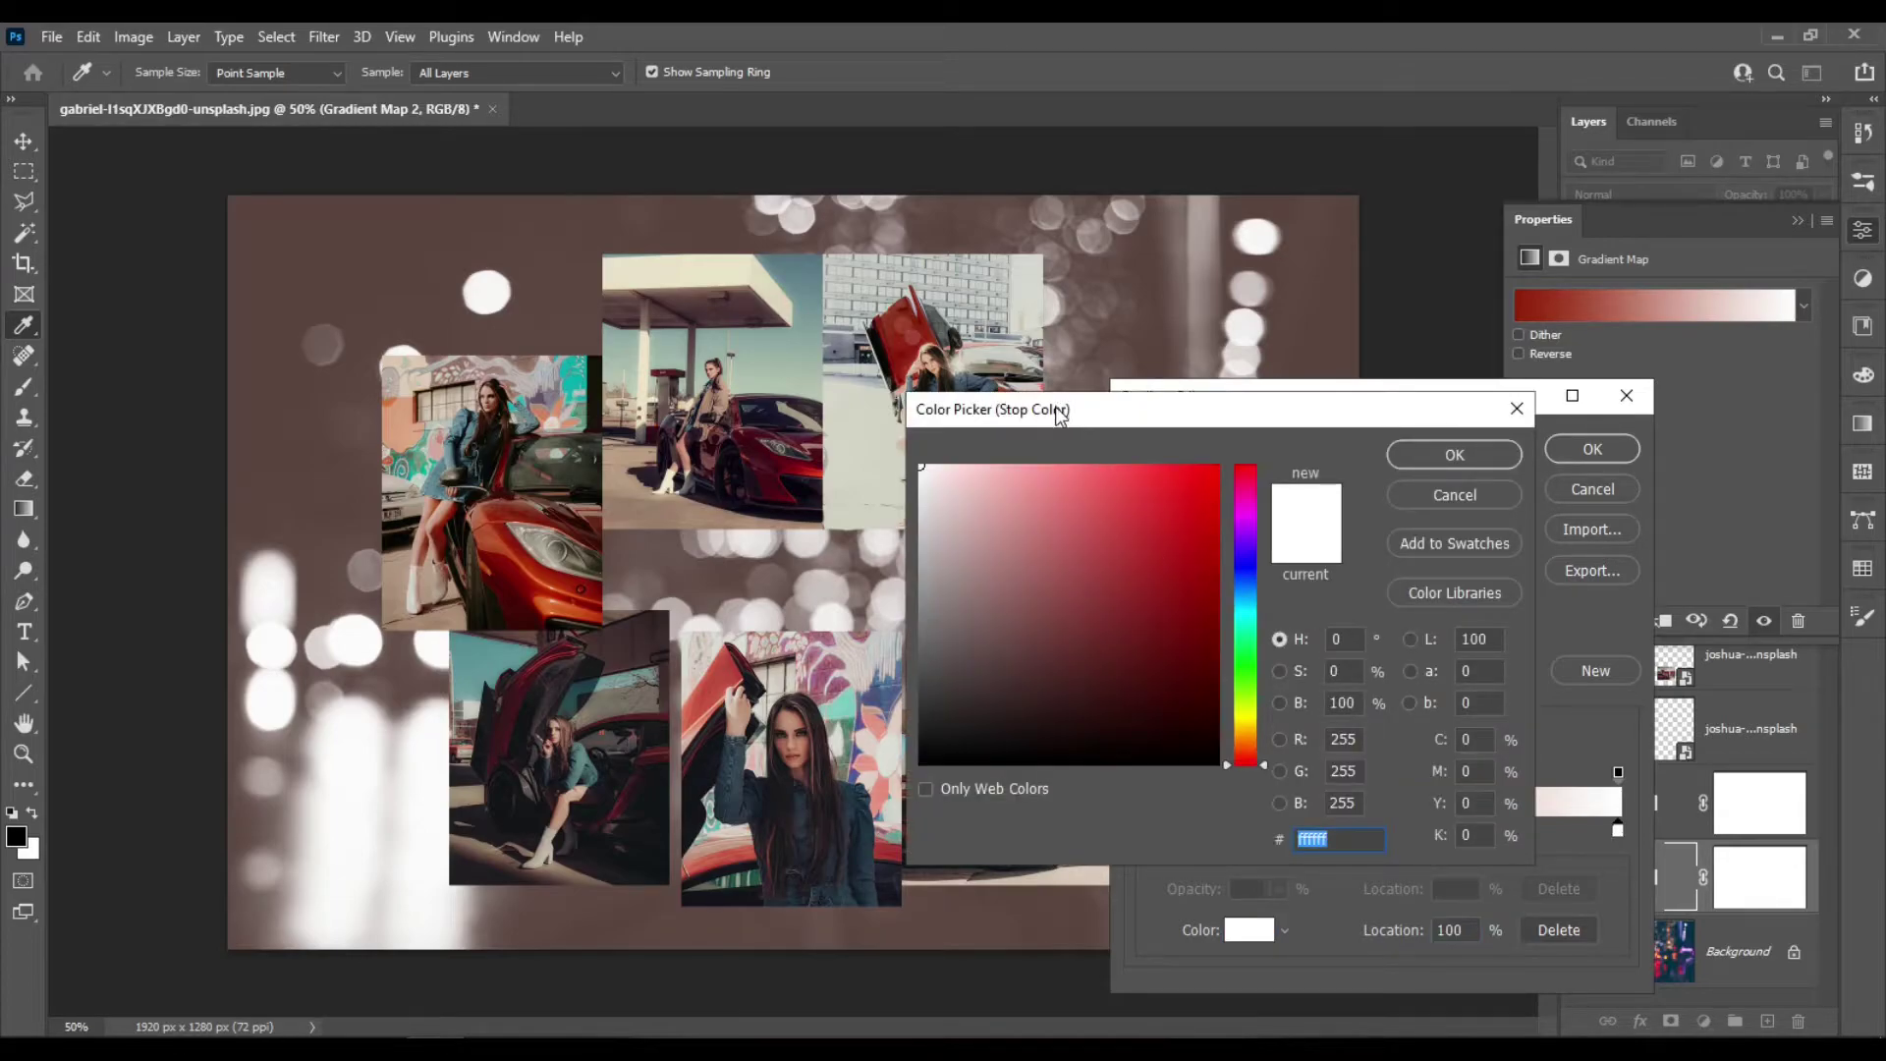
click(789, 261)
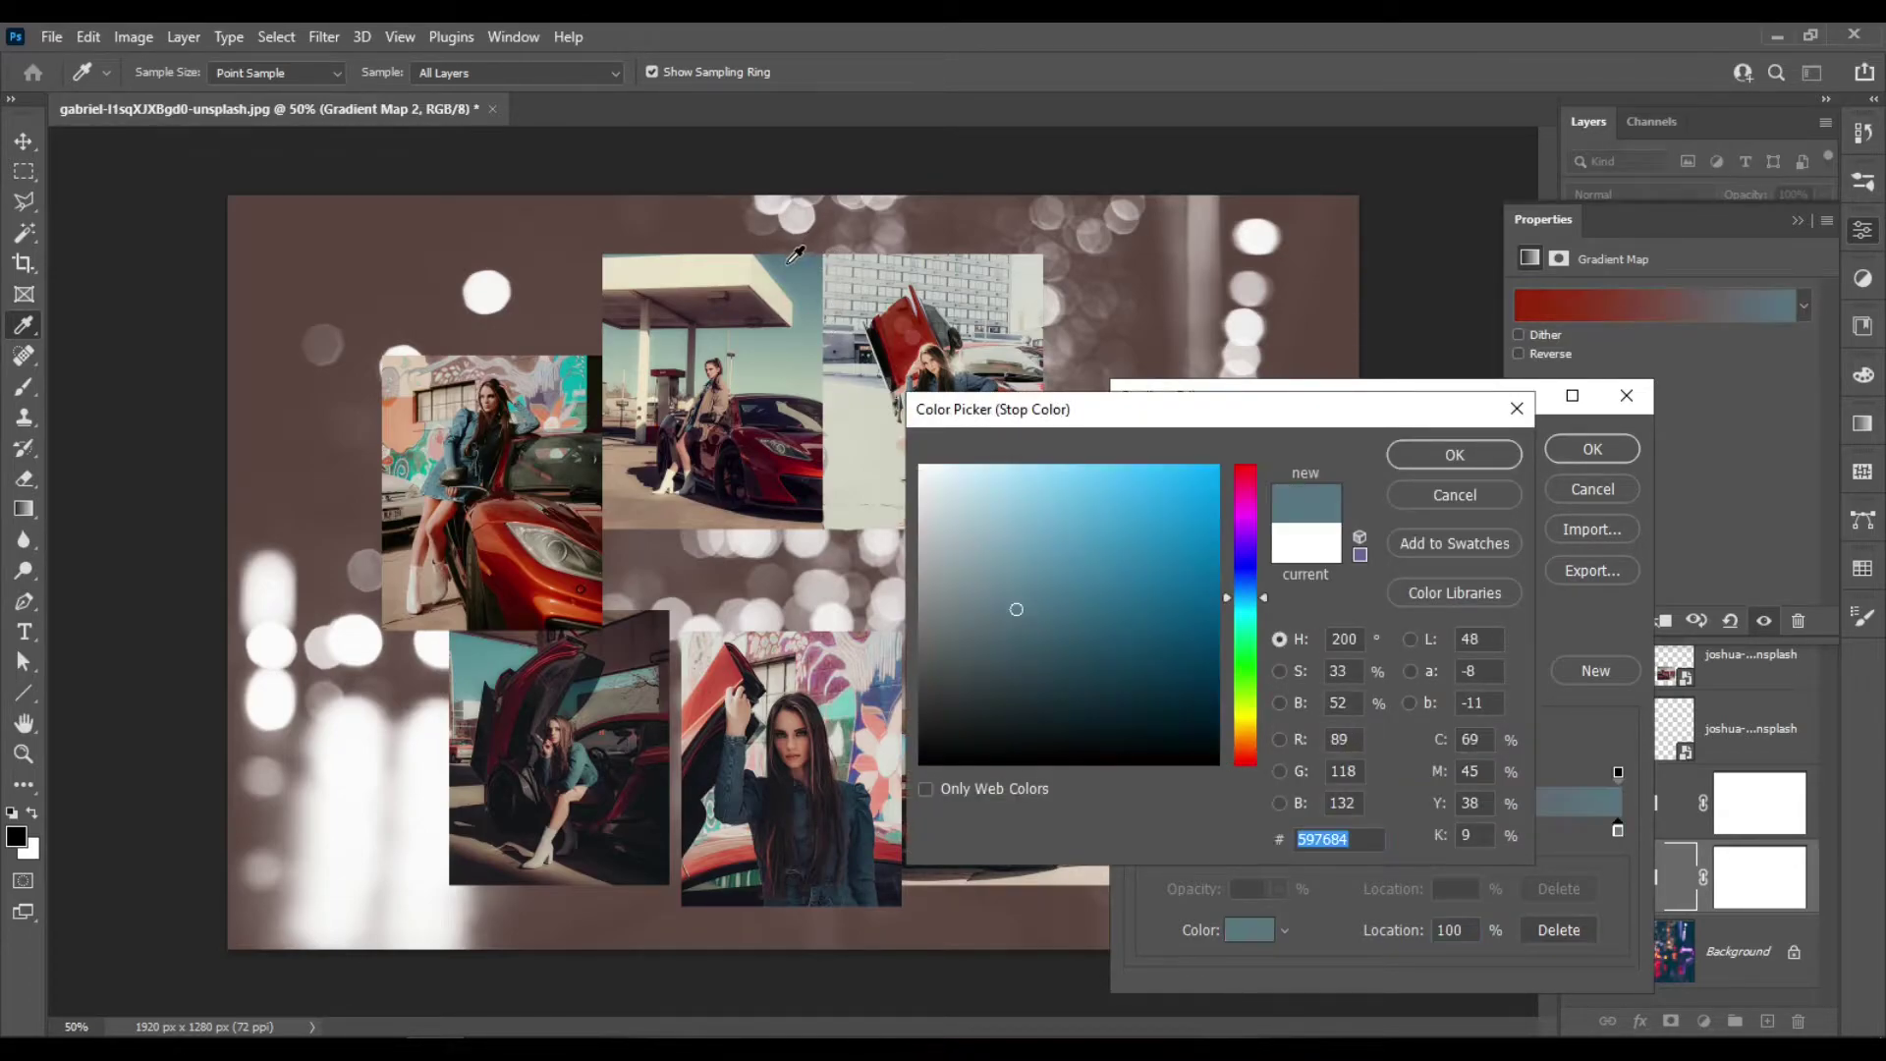
drag(1089, 409, 1090, 577)
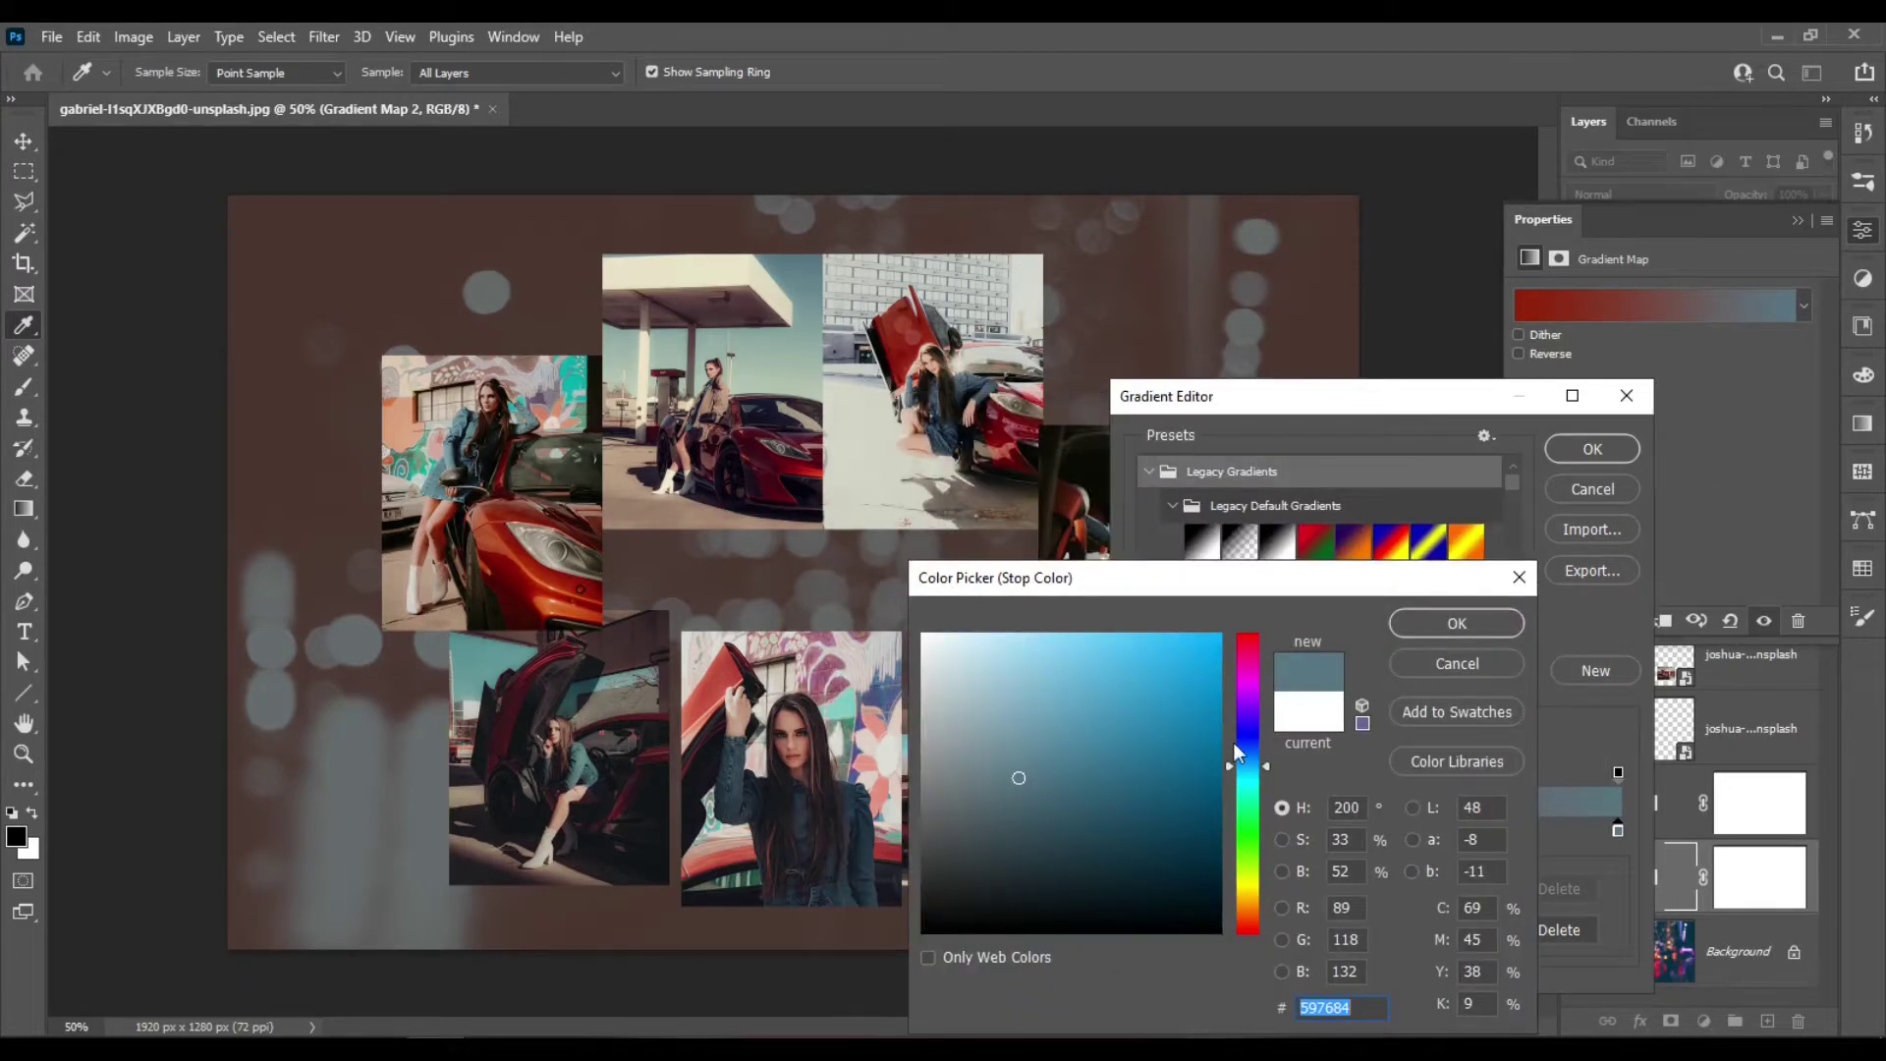
text(00acff)
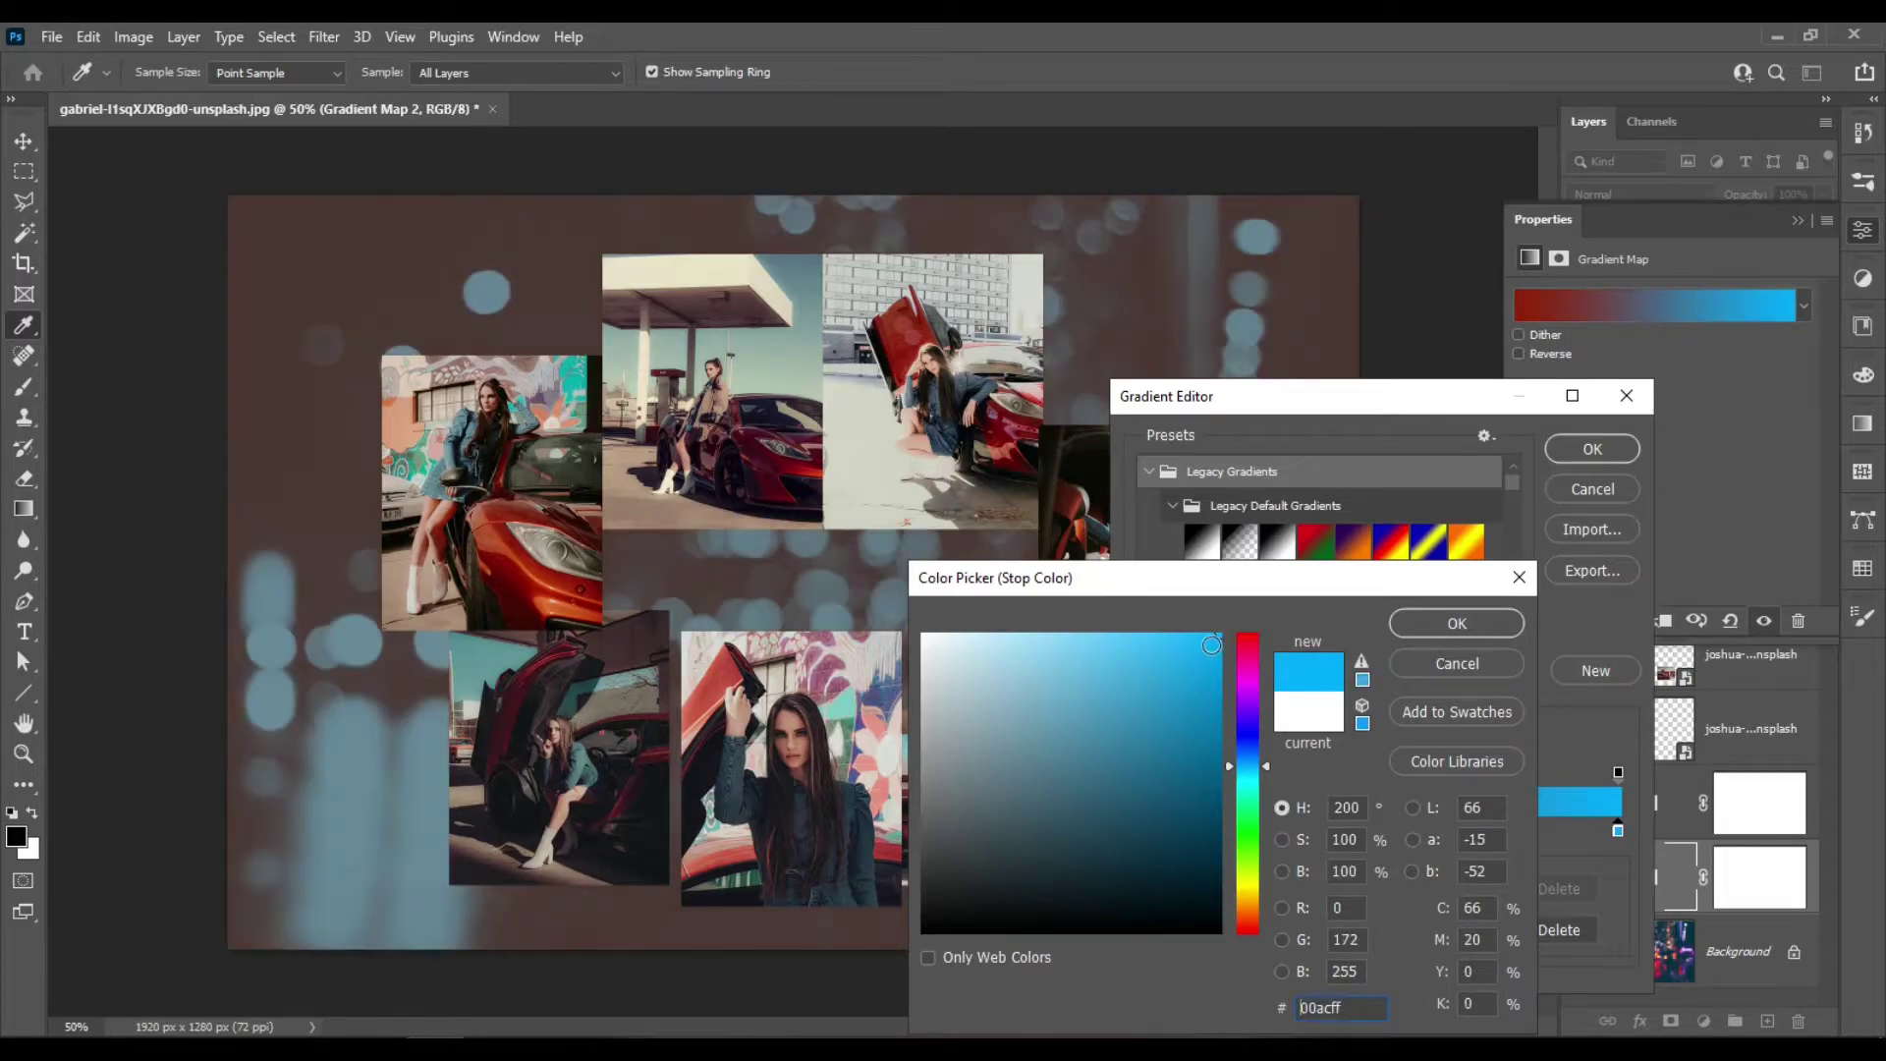
click(1435, 627)
click(1592, 449)
key(v)
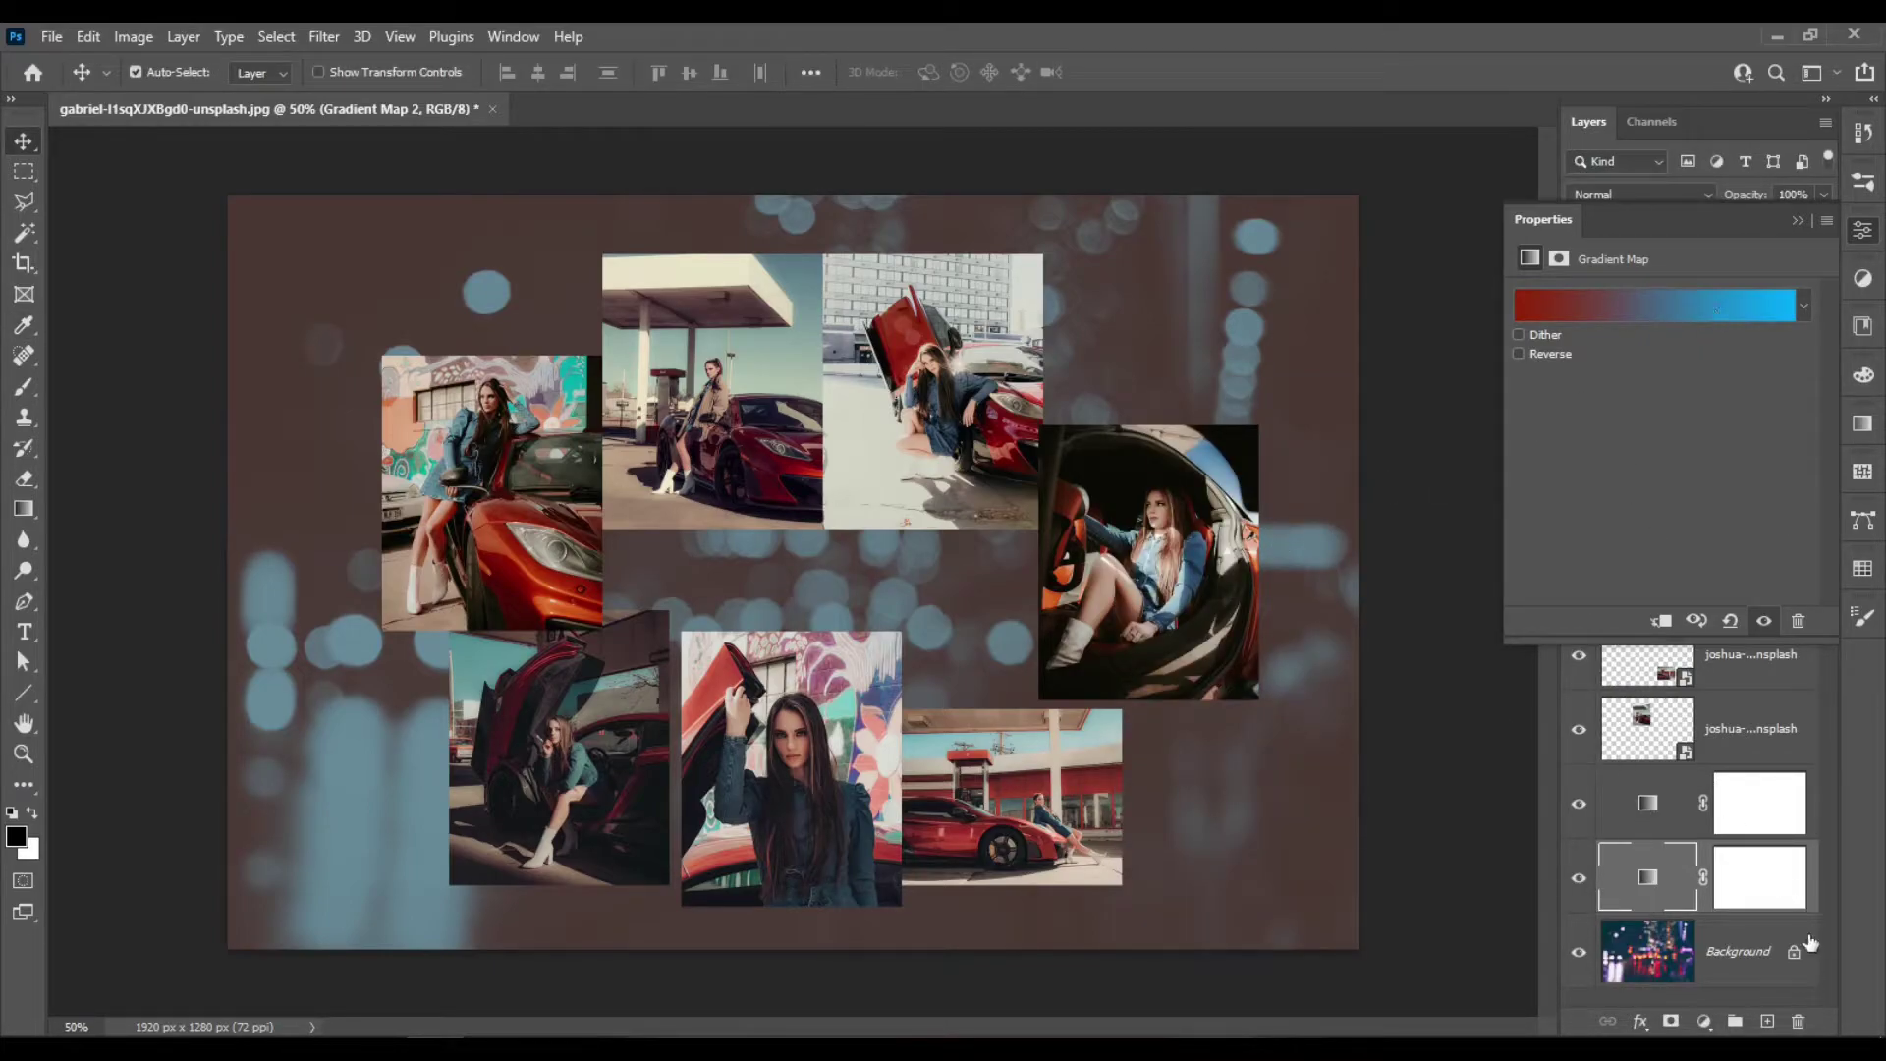
click(1798, 221)
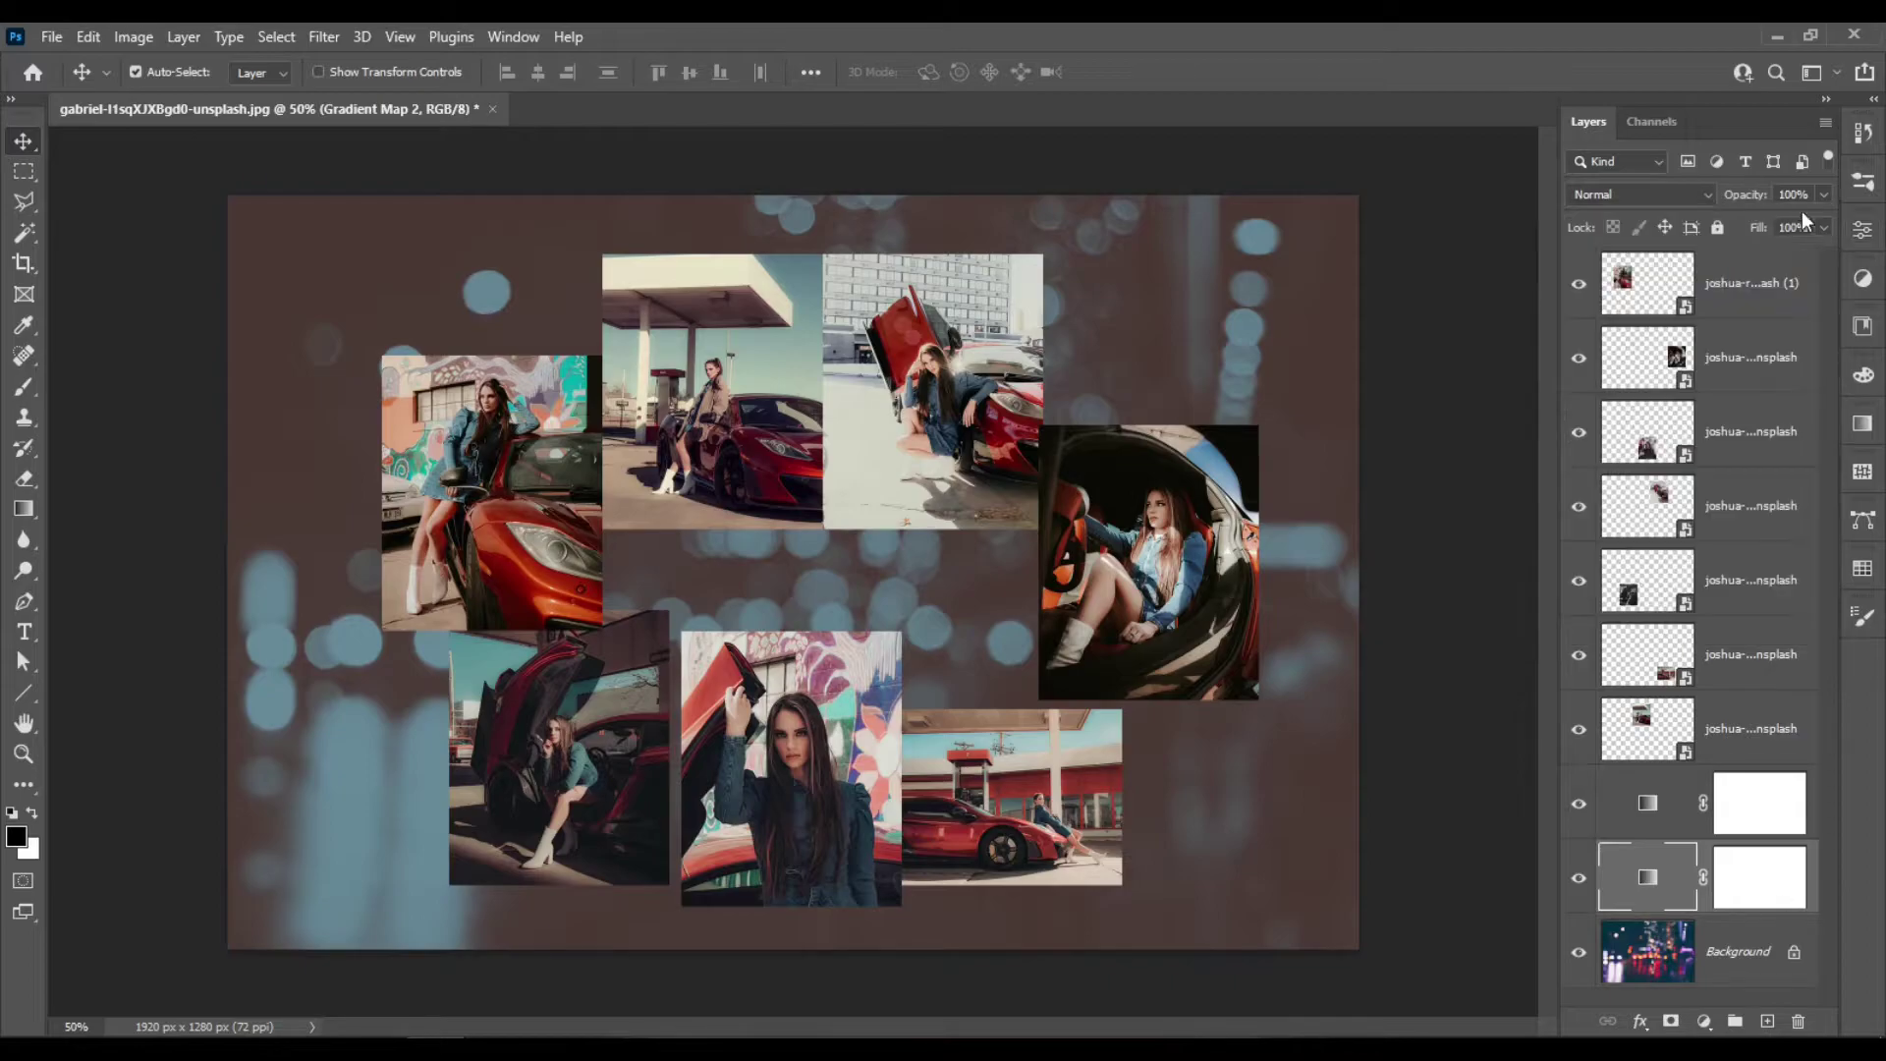
Fade the second Gradient Map's mask with a linear black-to-white gradient running from the top of the canvas to the bottom
click(1759, 887)
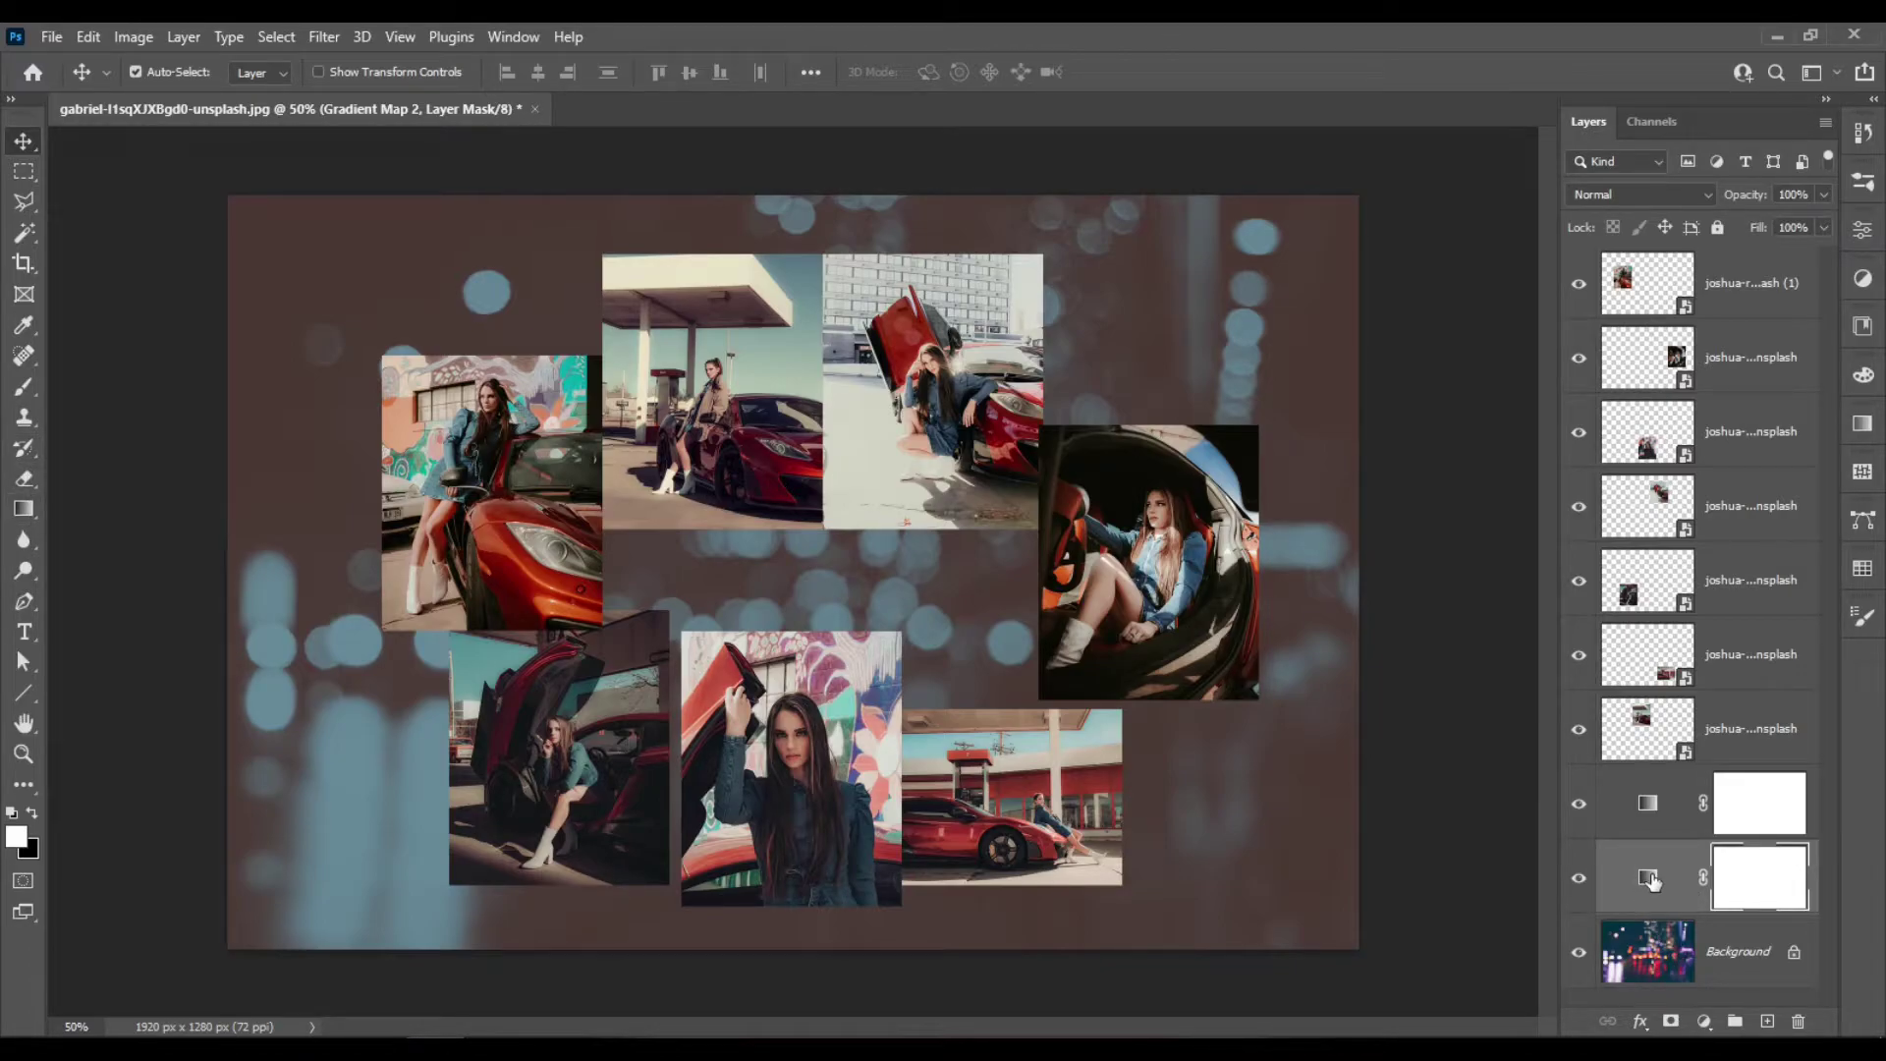
click(1578, 880)
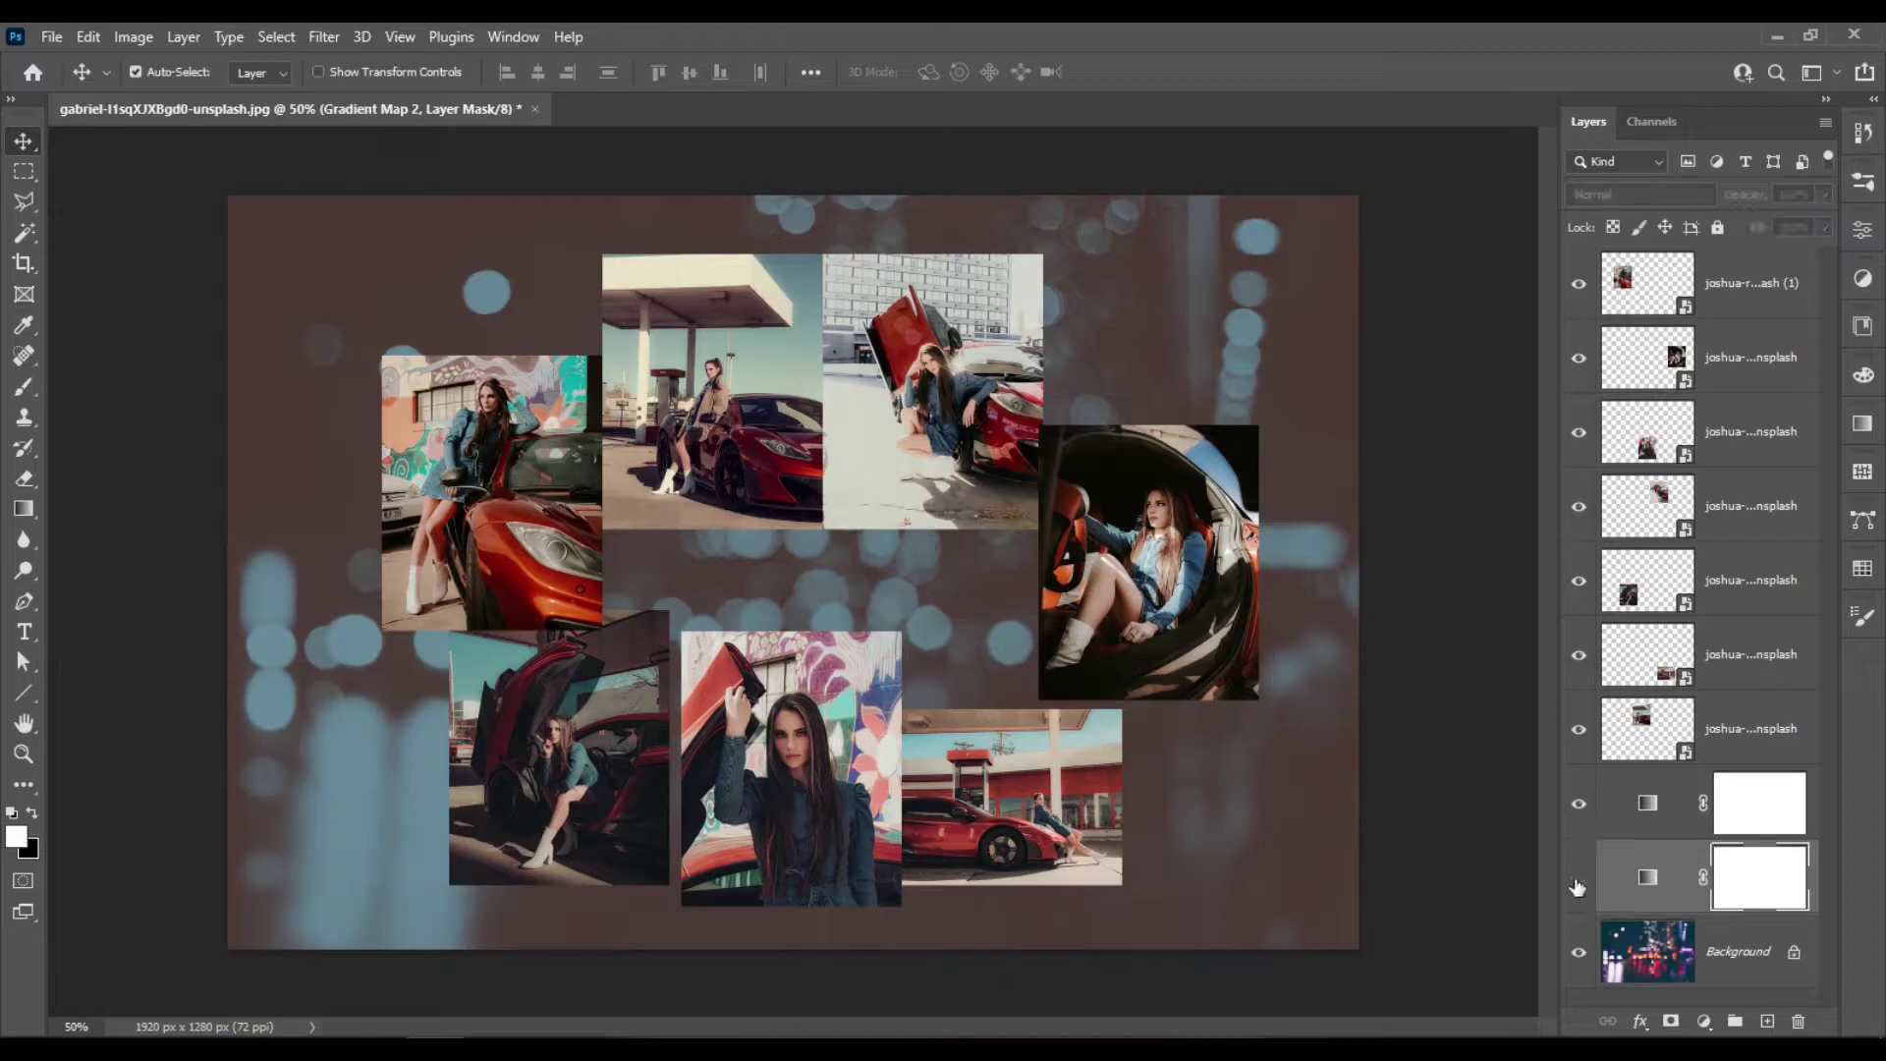
click(1578, 879)
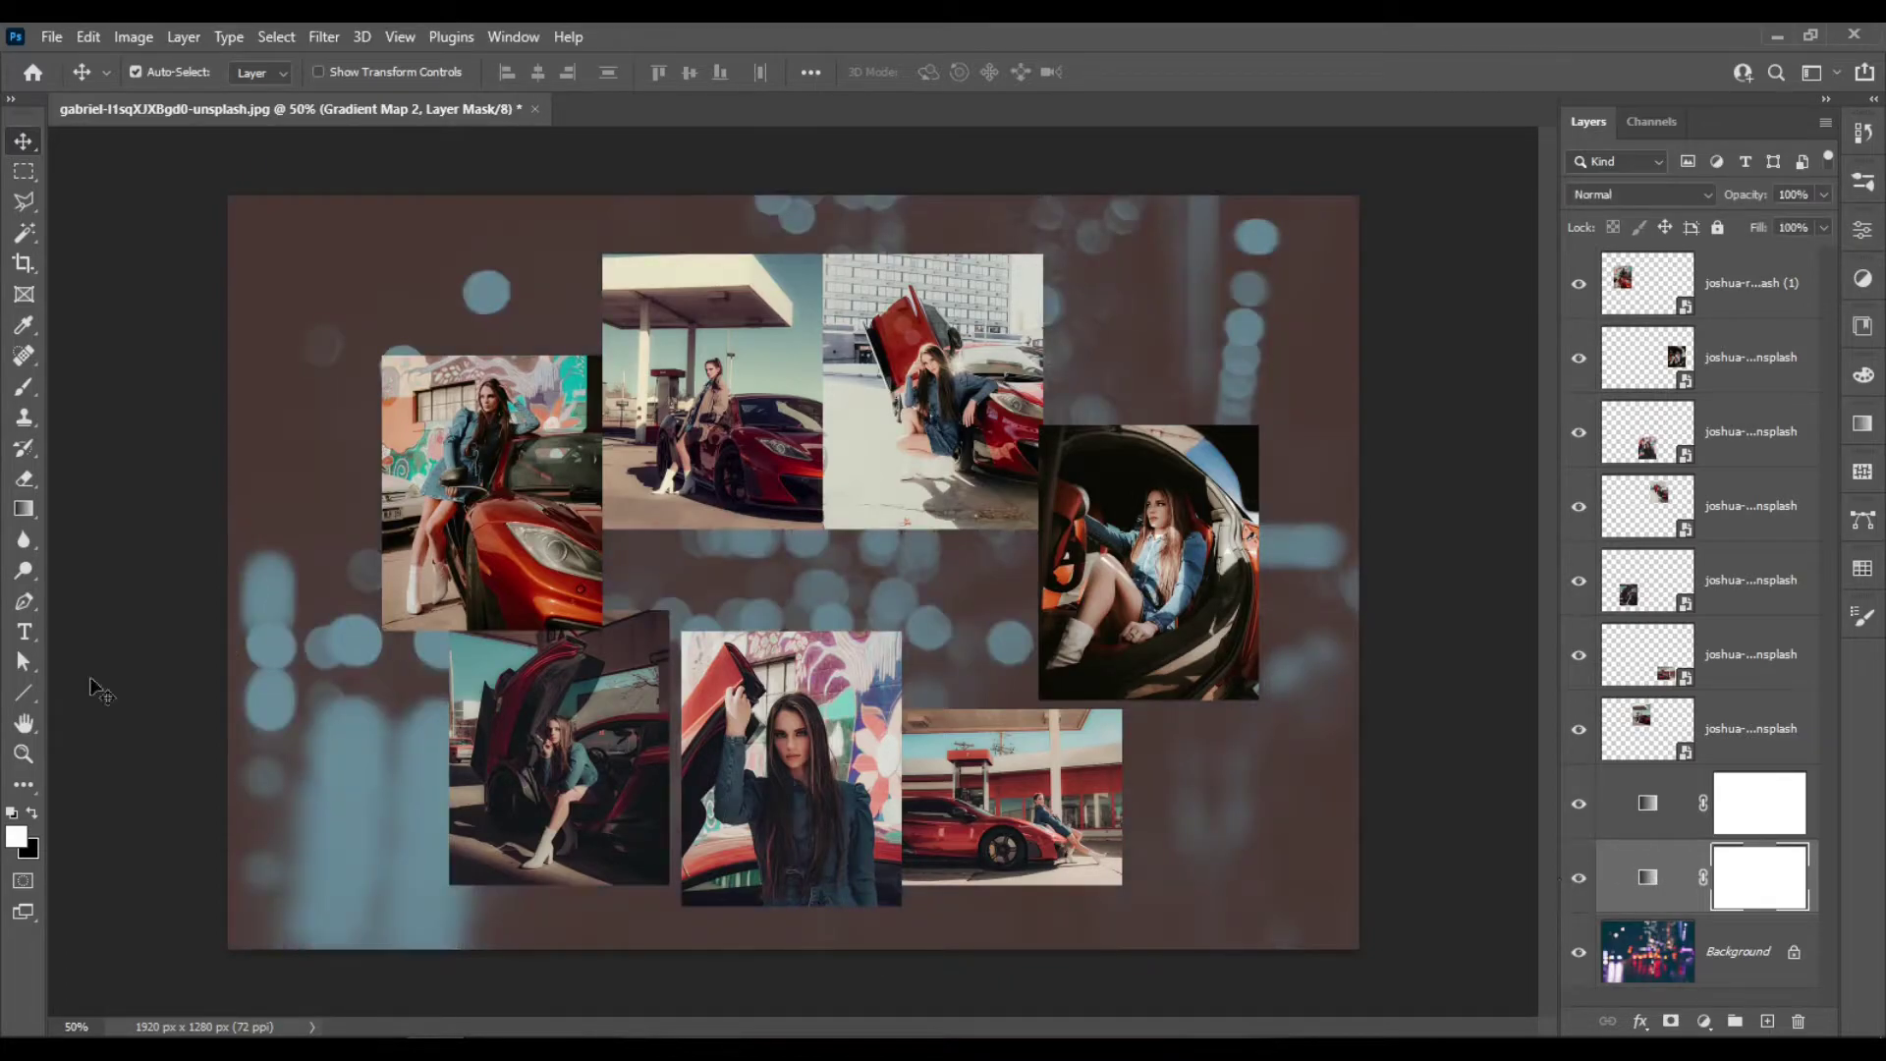
click(23, 513)
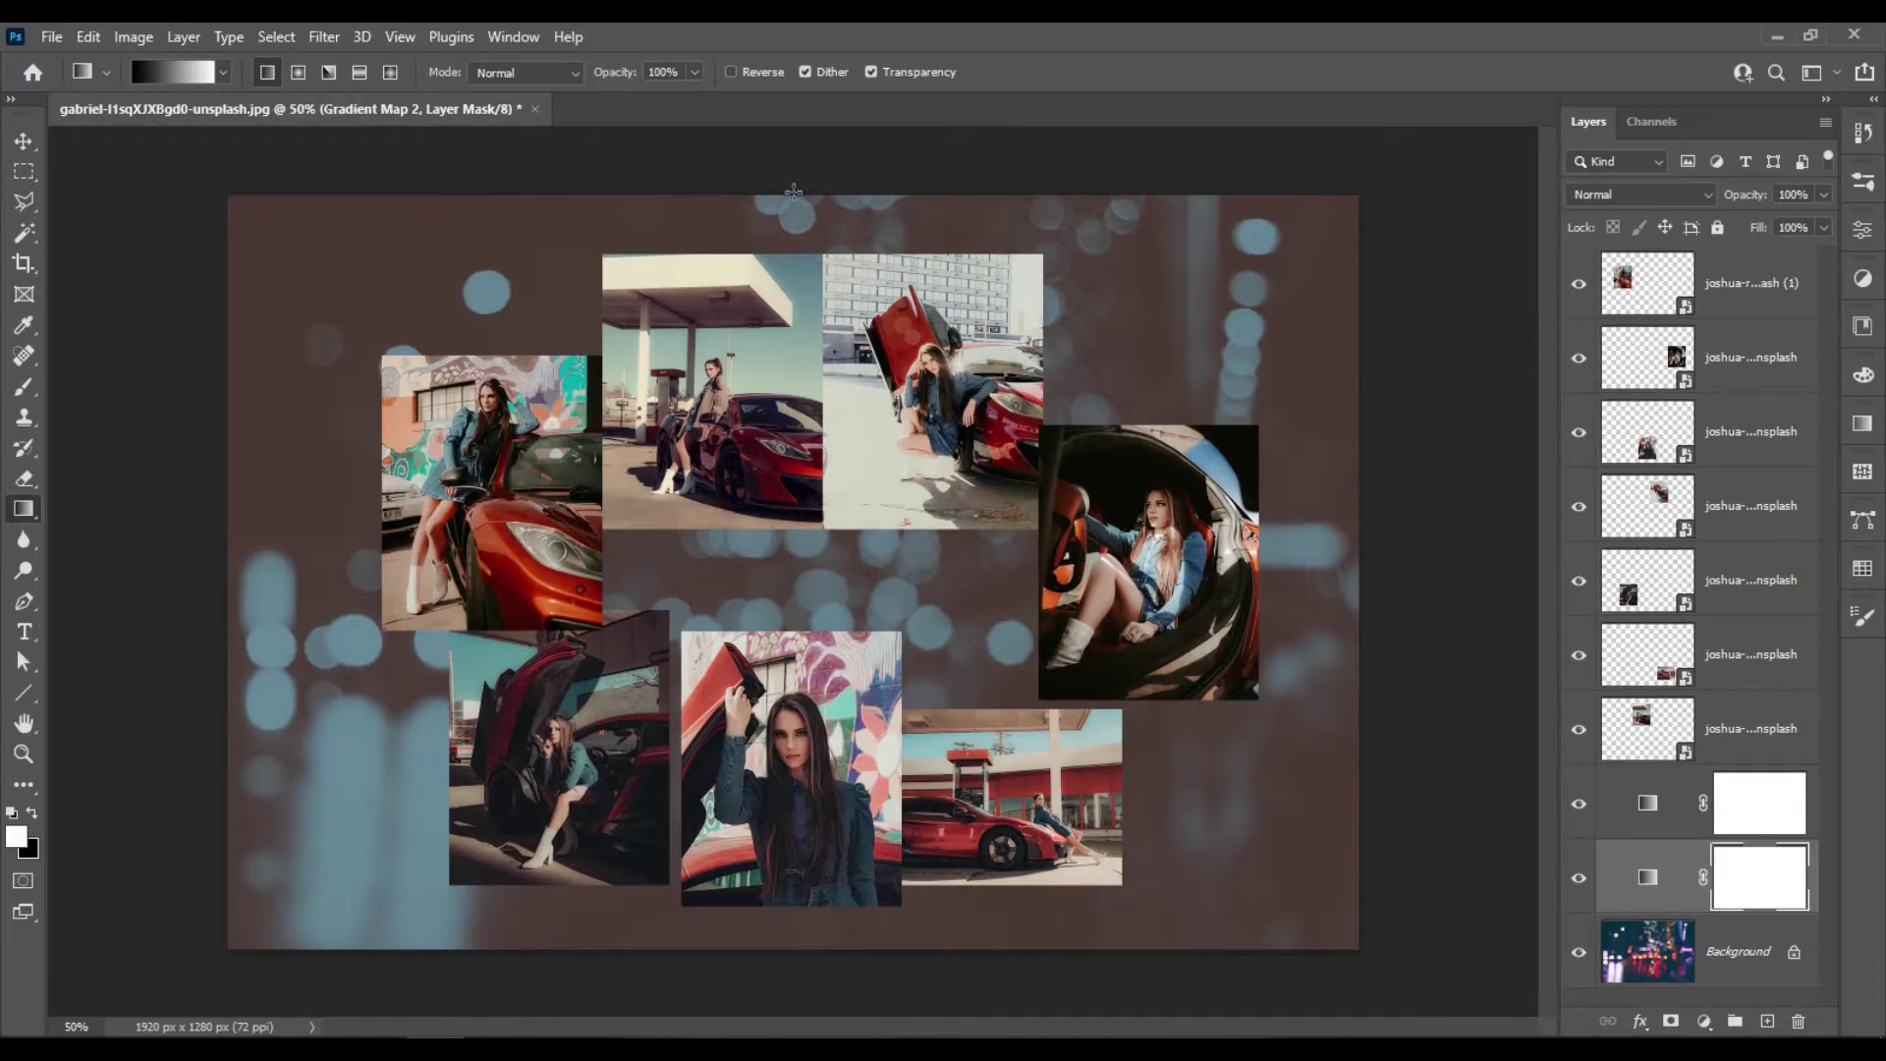
drag(785, 266, 831, 947)
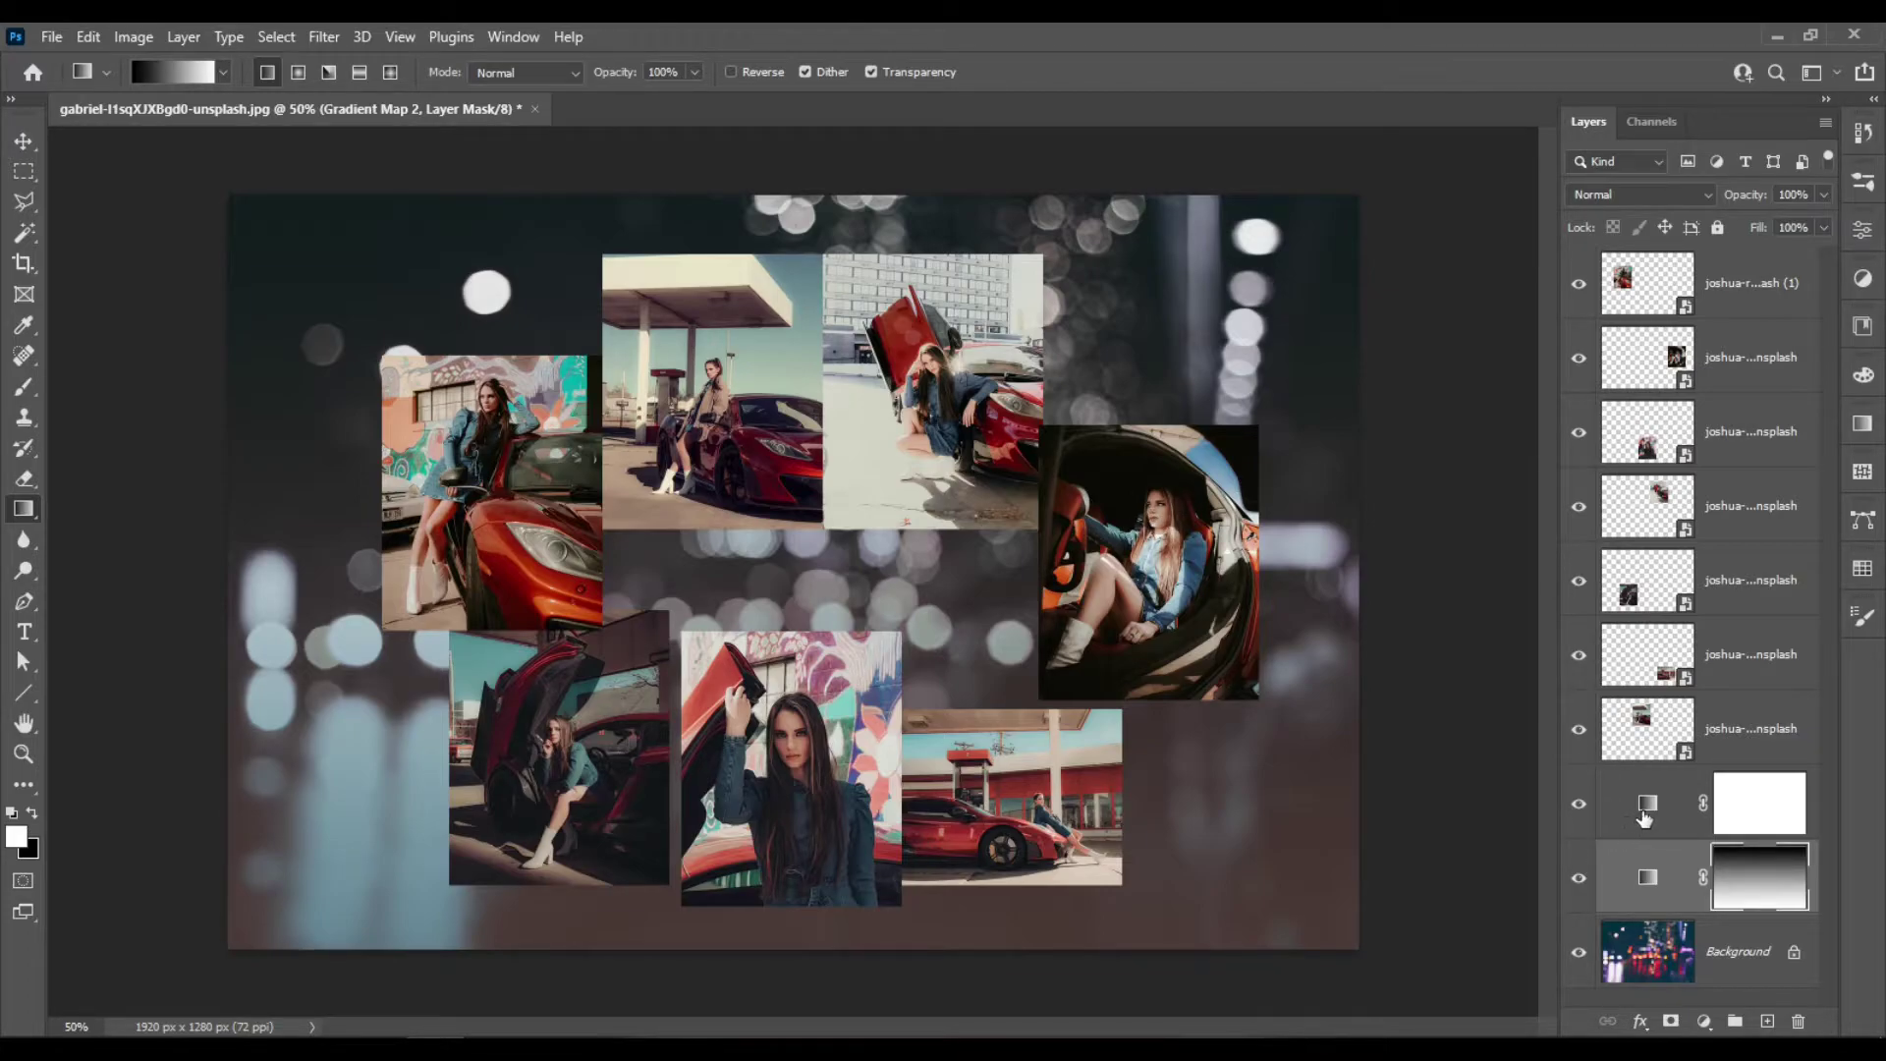
Widen the layer list to show full names and enable an Outer Glow on the topmost layer, the mural photo
drag(1561, 760, 1428, 762)
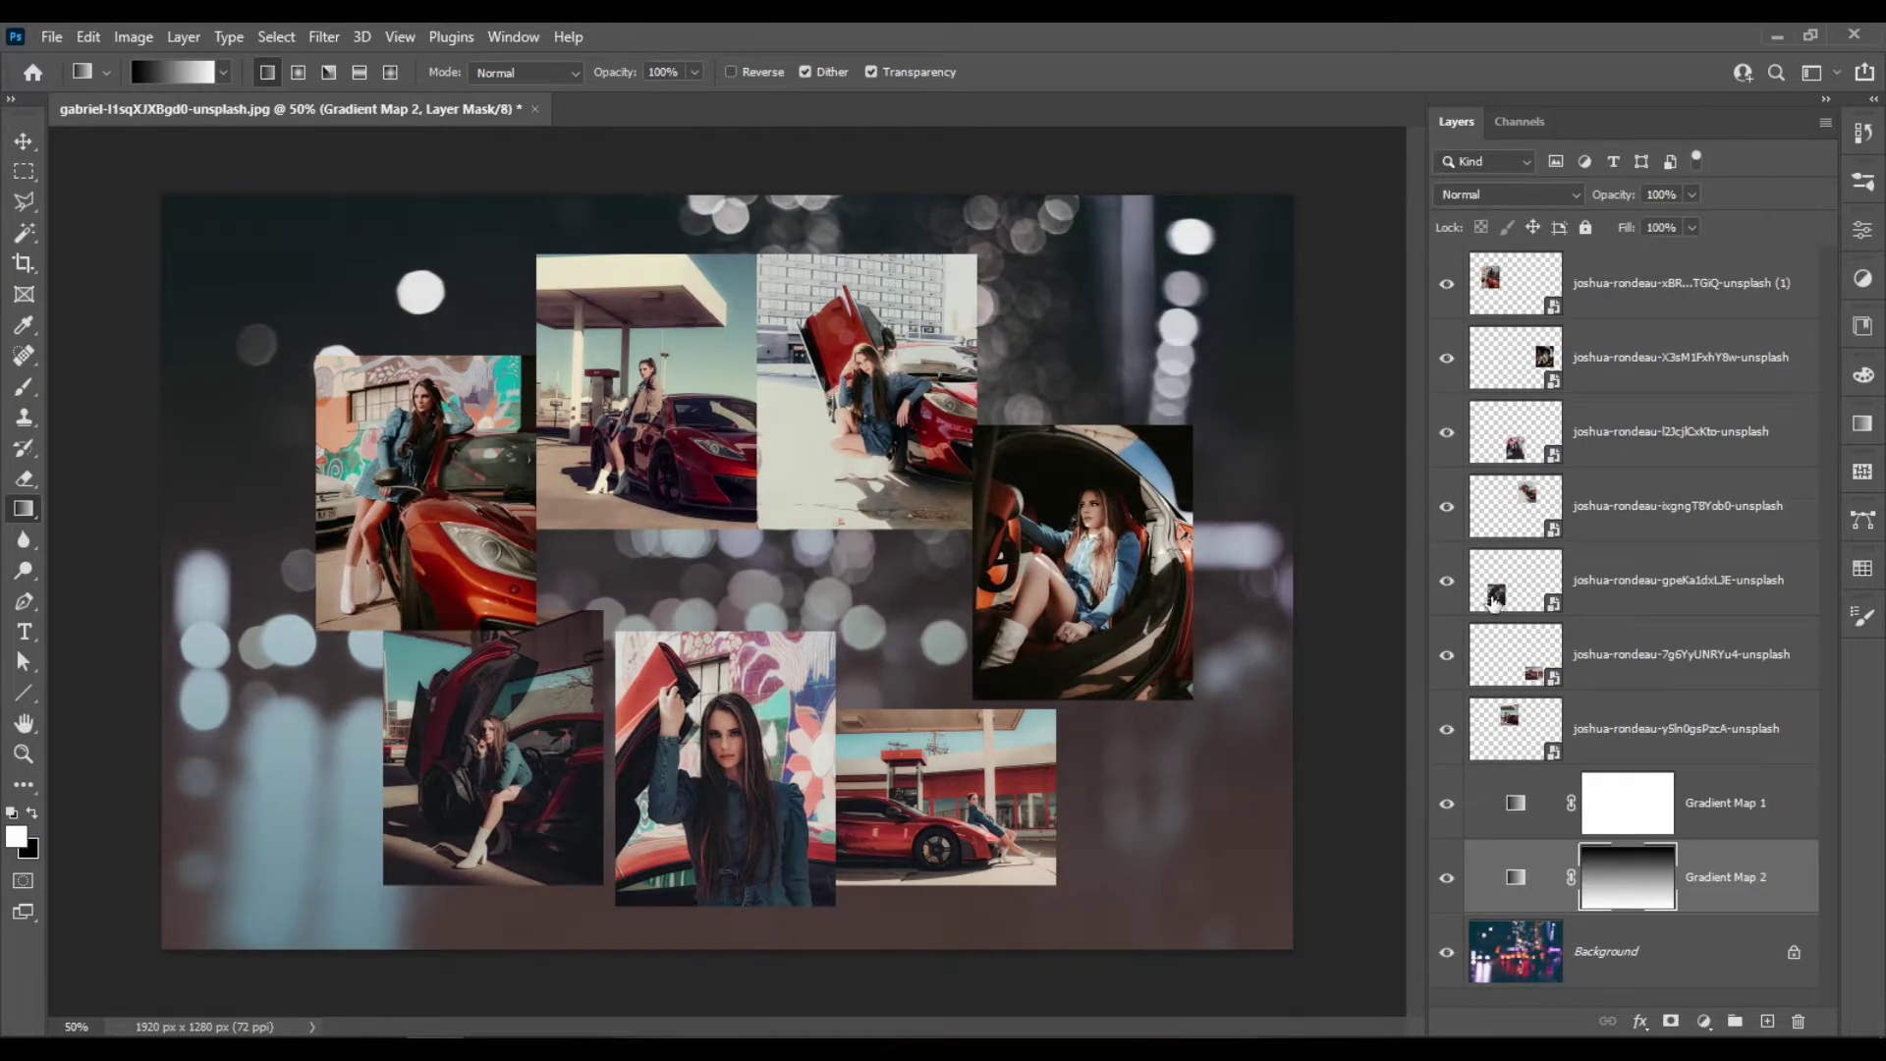
click(1653, 312)
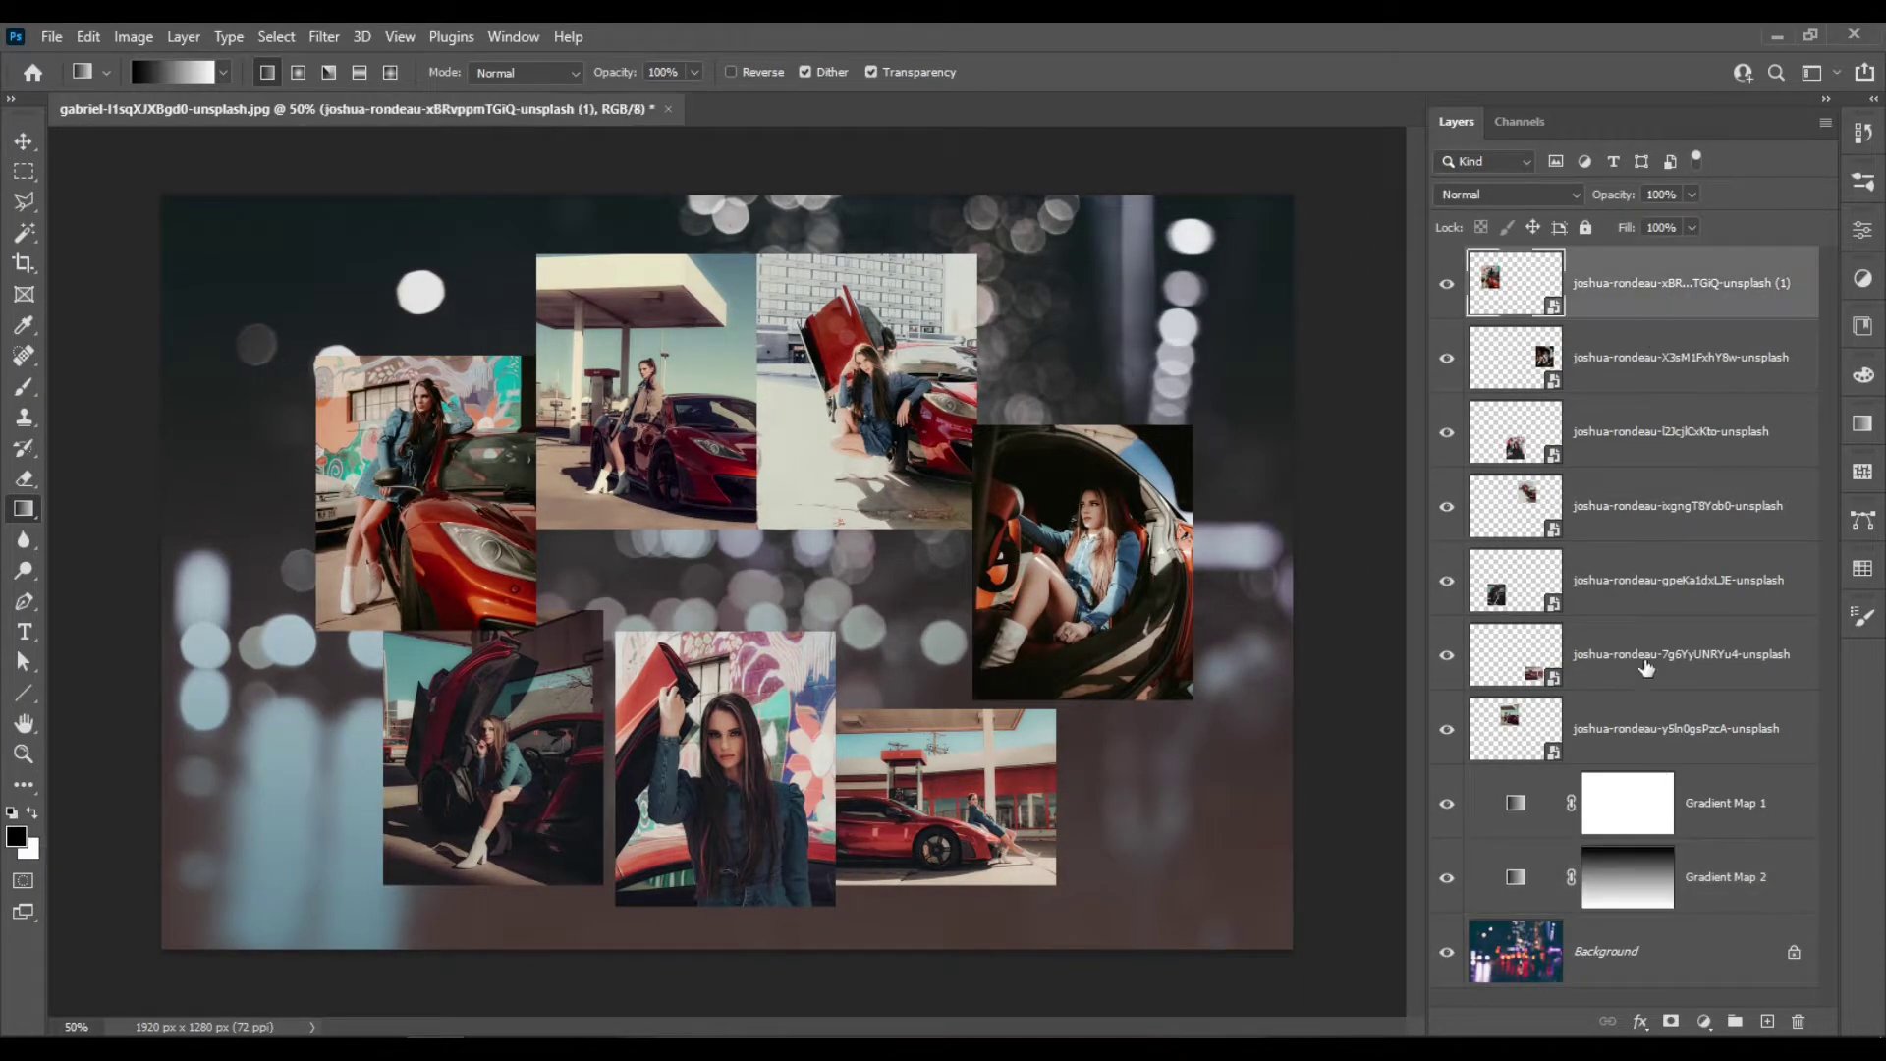
right_click(1725, 264)
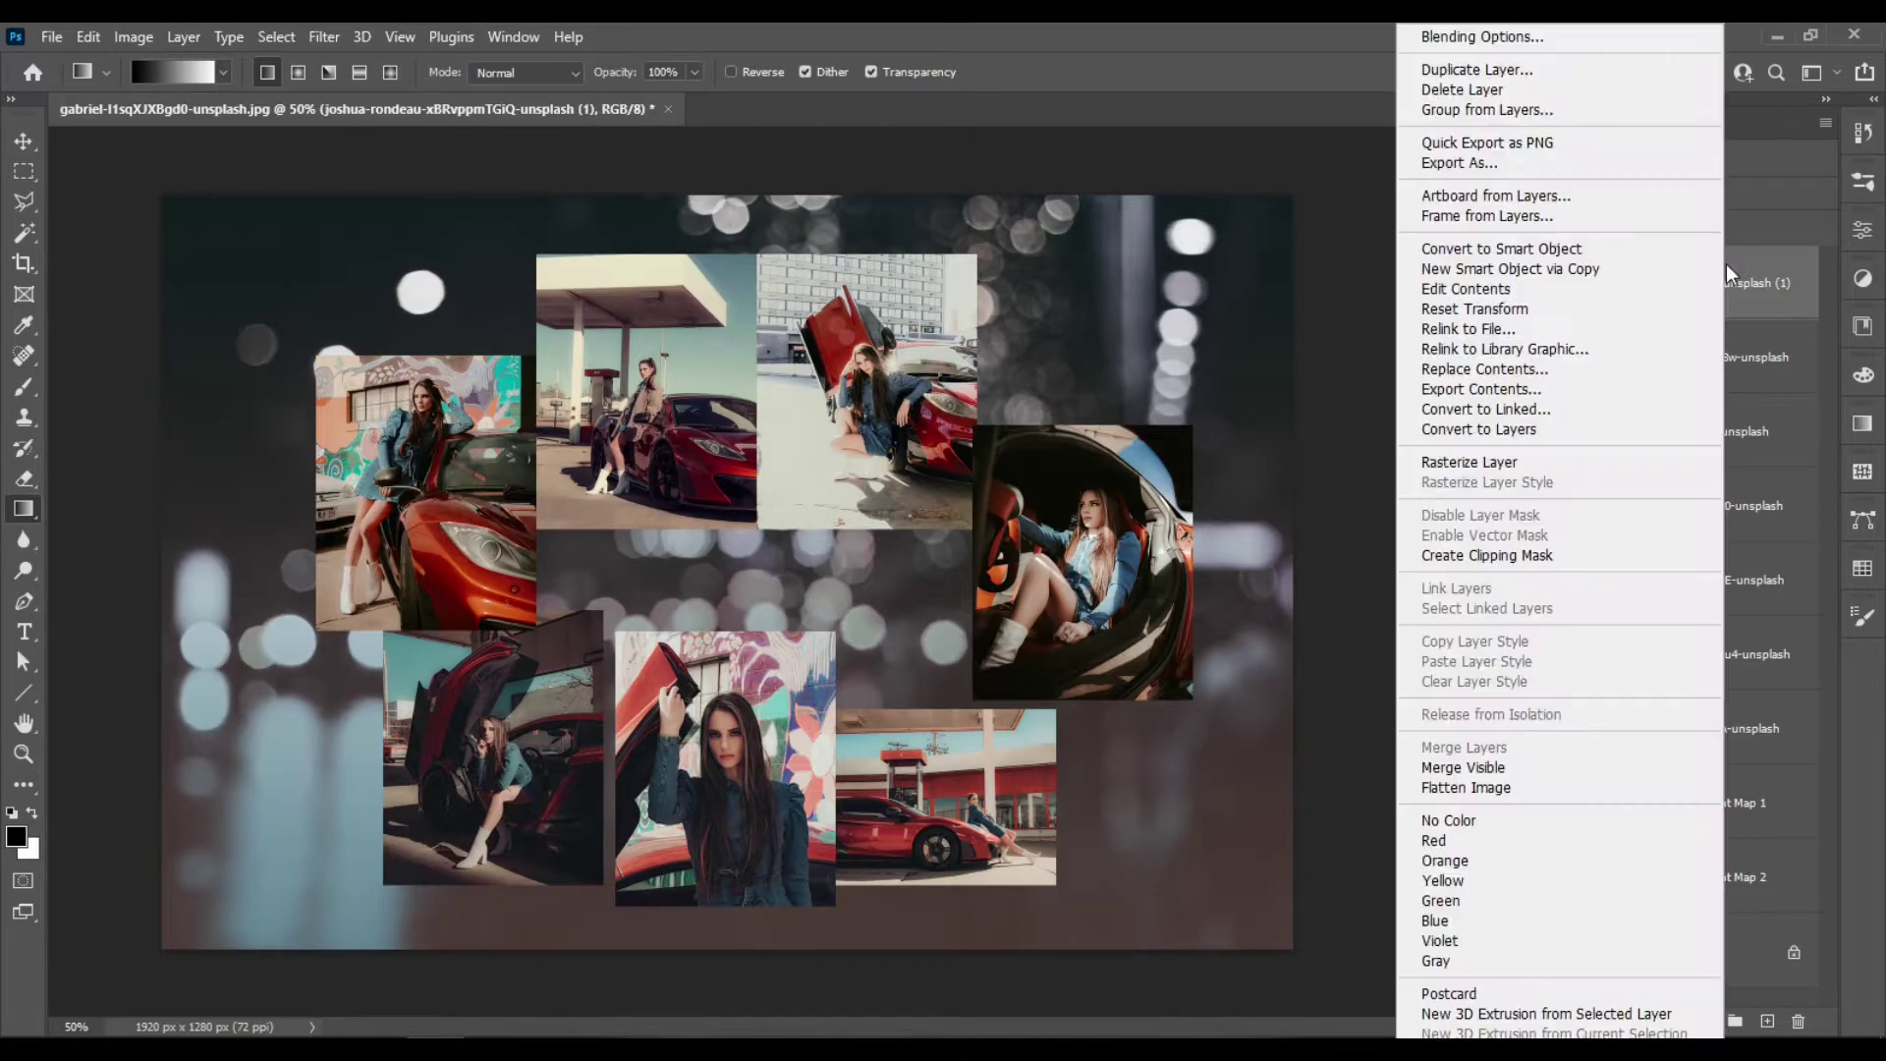
click(1623, 37)
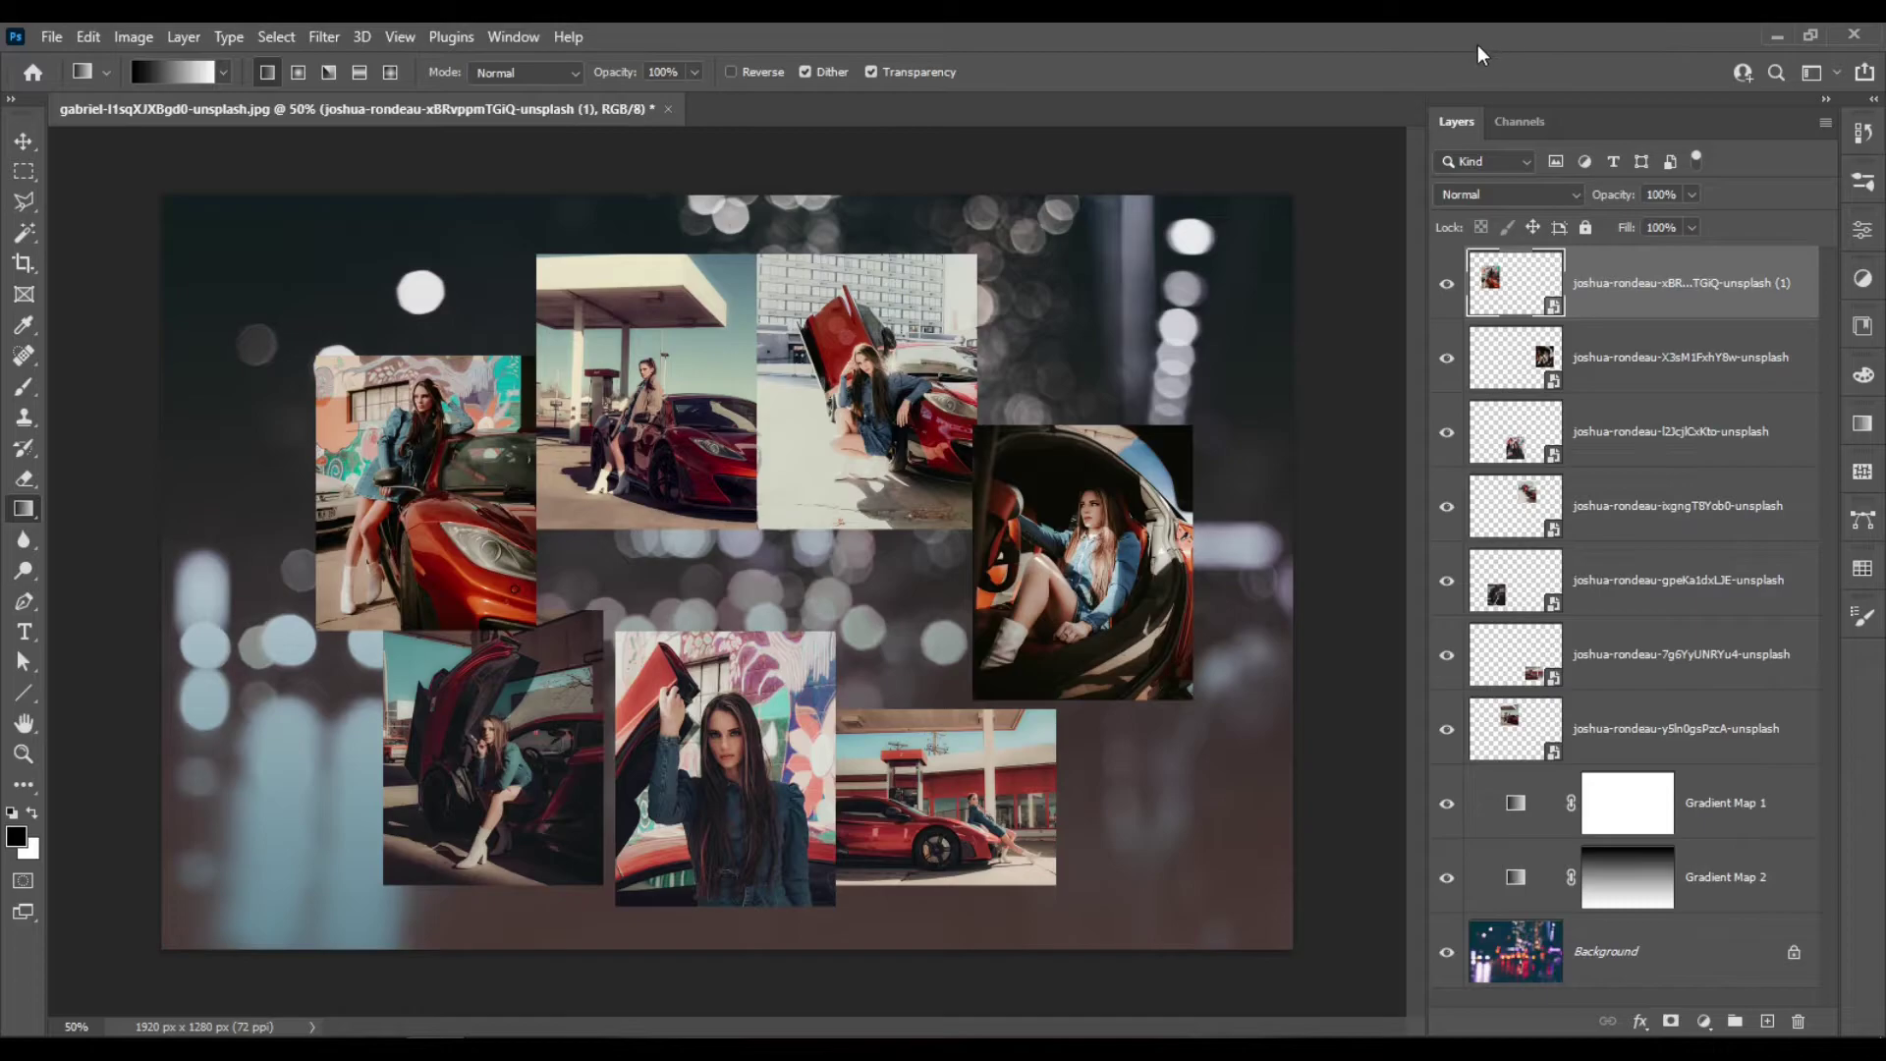
drag(1266, 475, 1401, 267)
click(1187, 674)
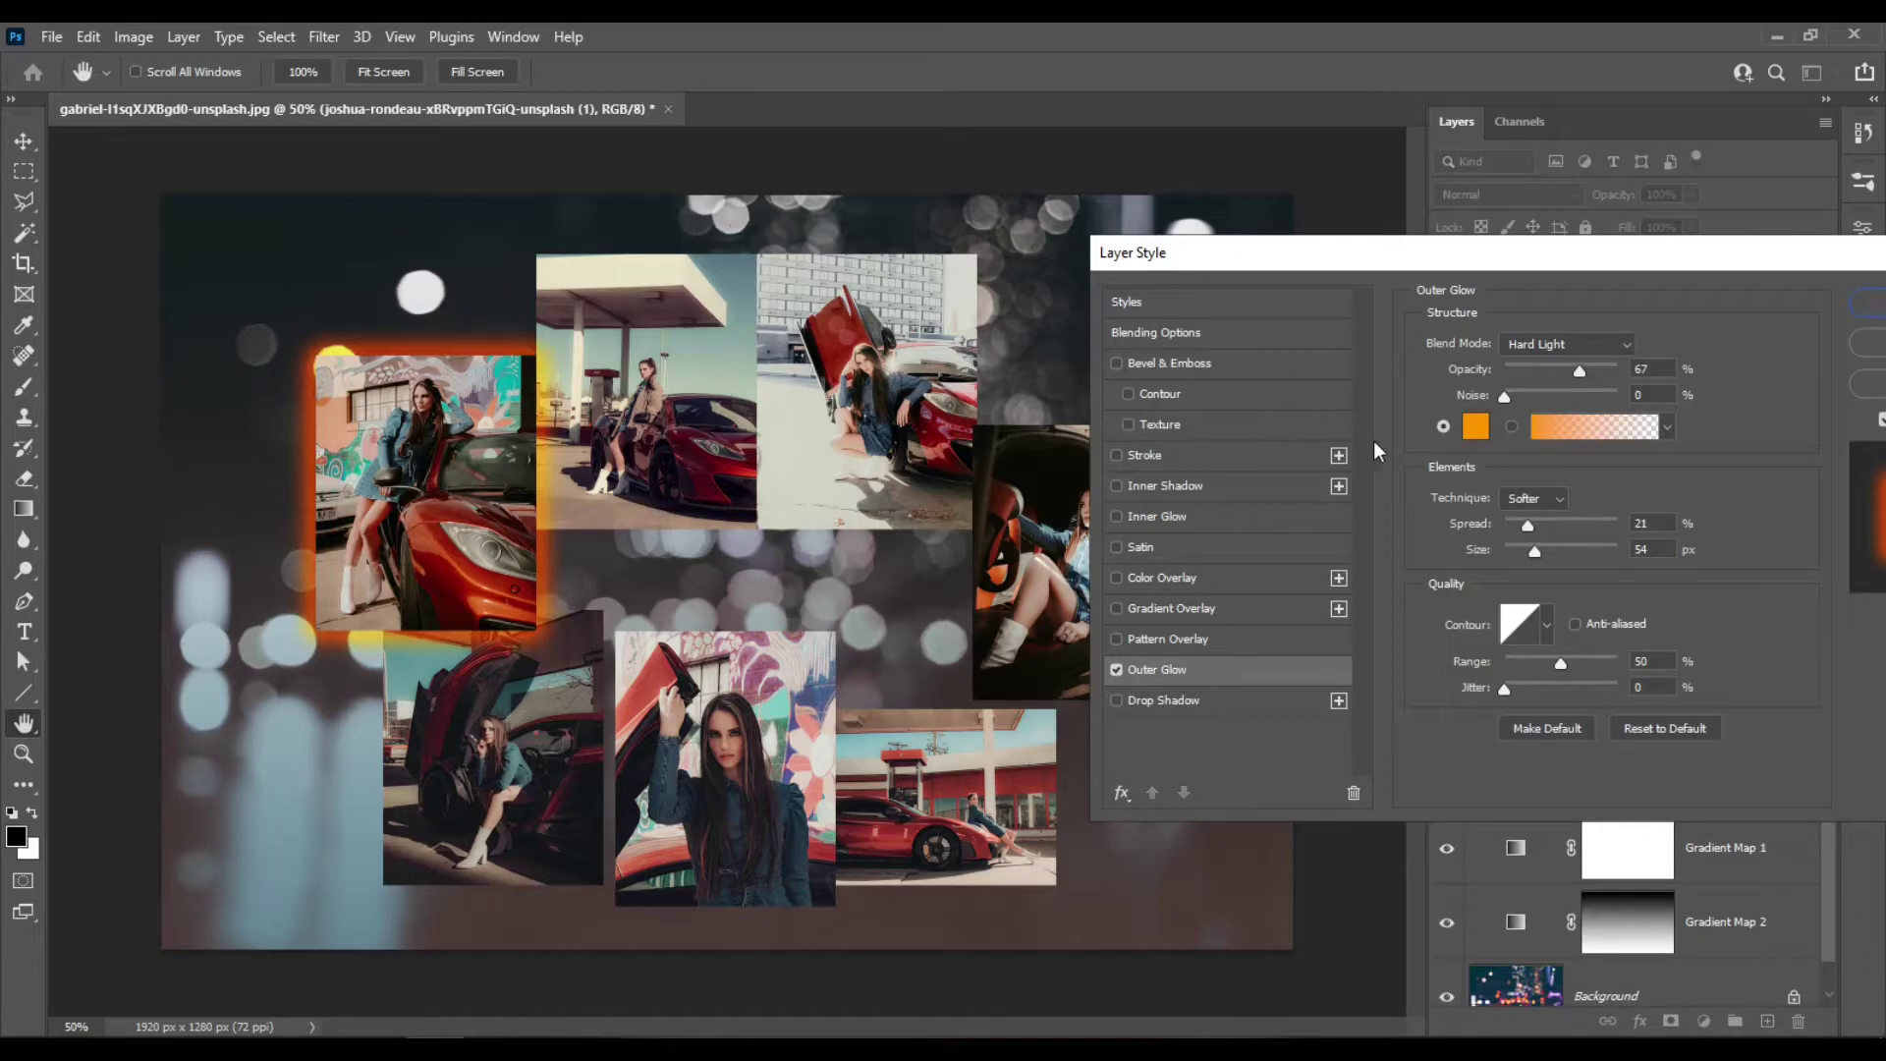
Set the mural photo's Outer Glow color to white #ffffff and add a white outside Stroke of 8 px
click(1475, 428)
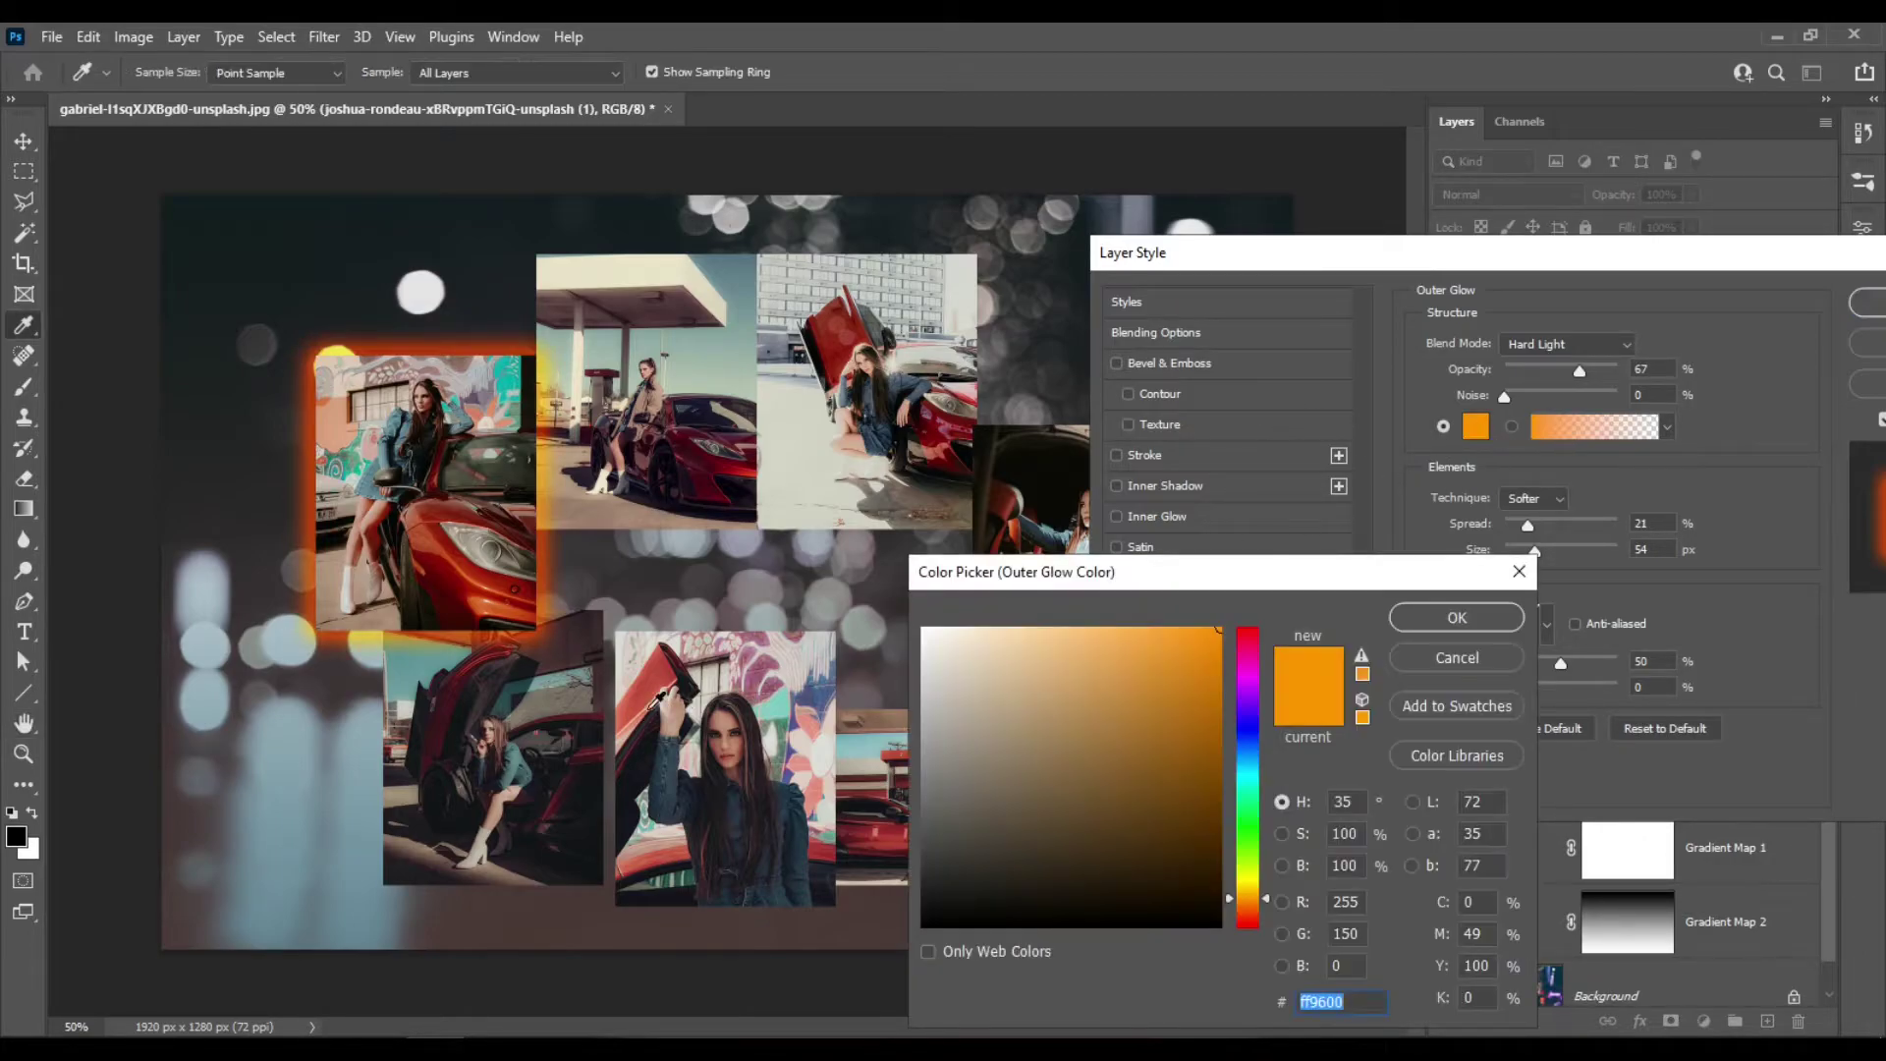
click(656, 688)
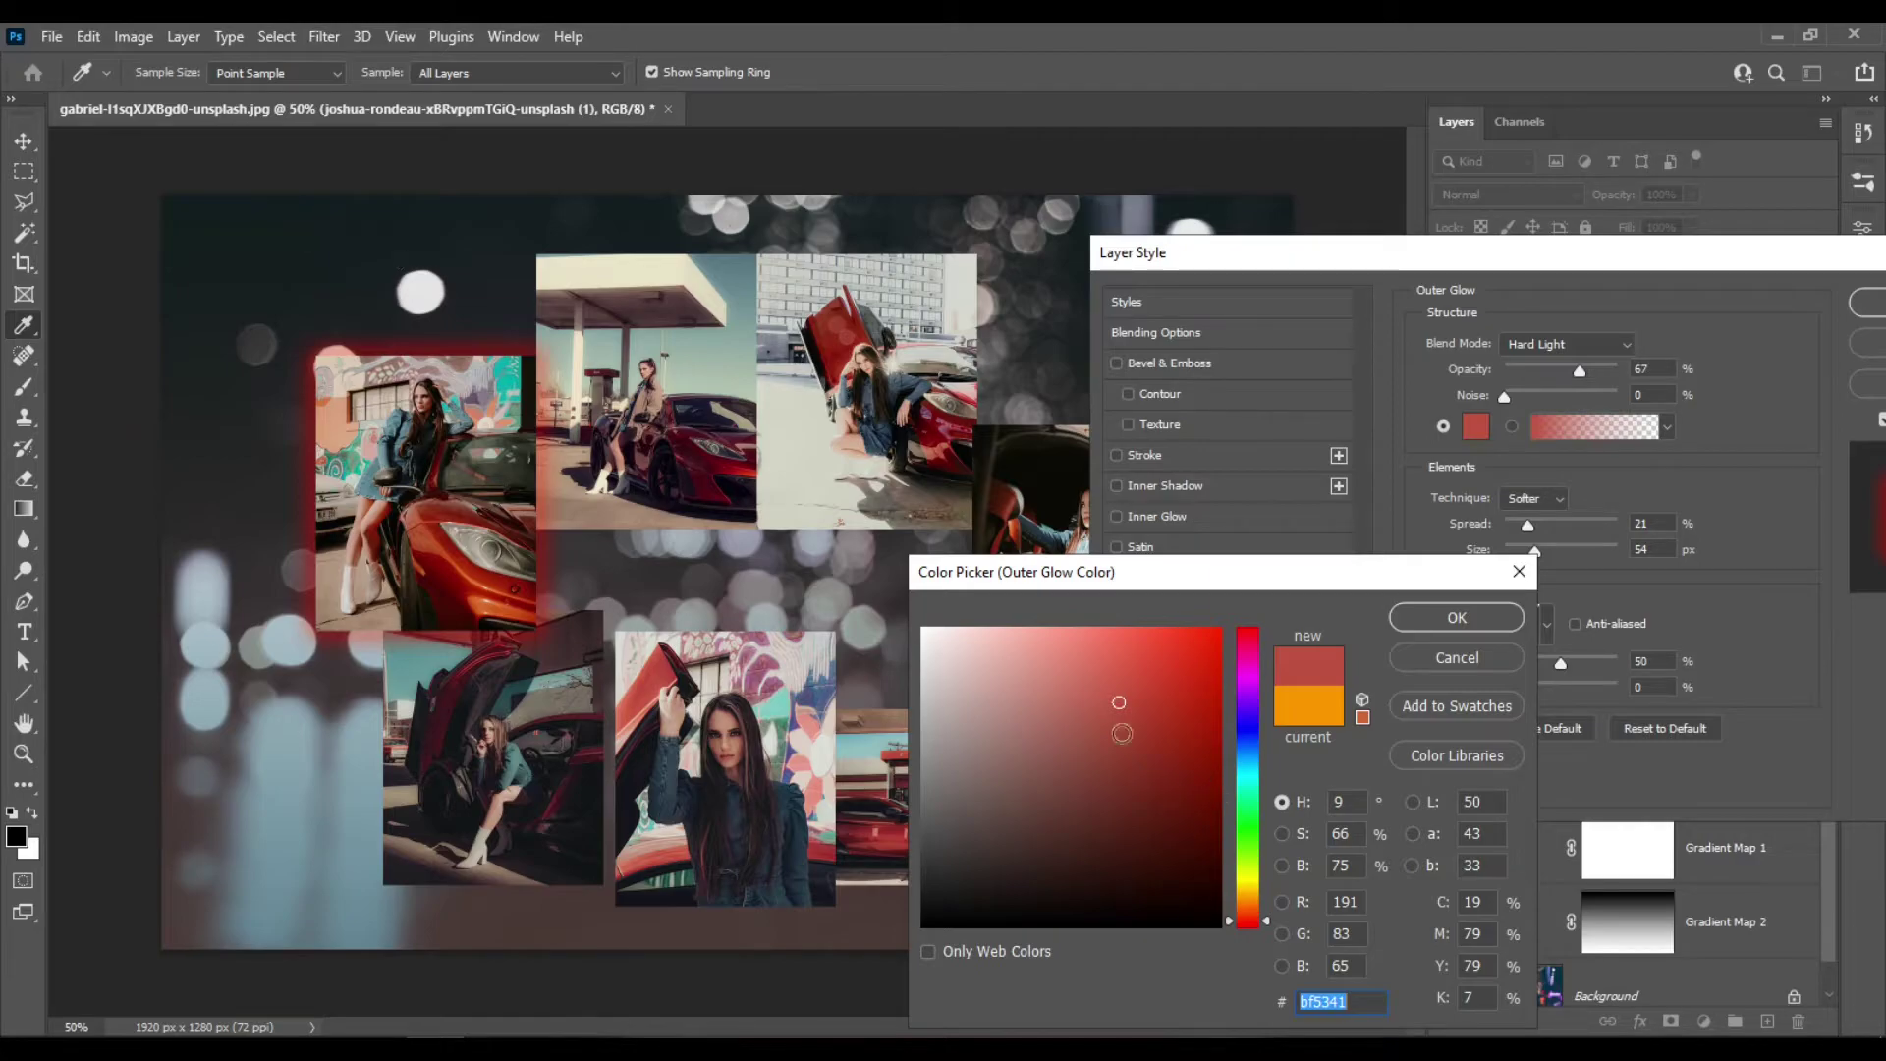
click(430, 298)
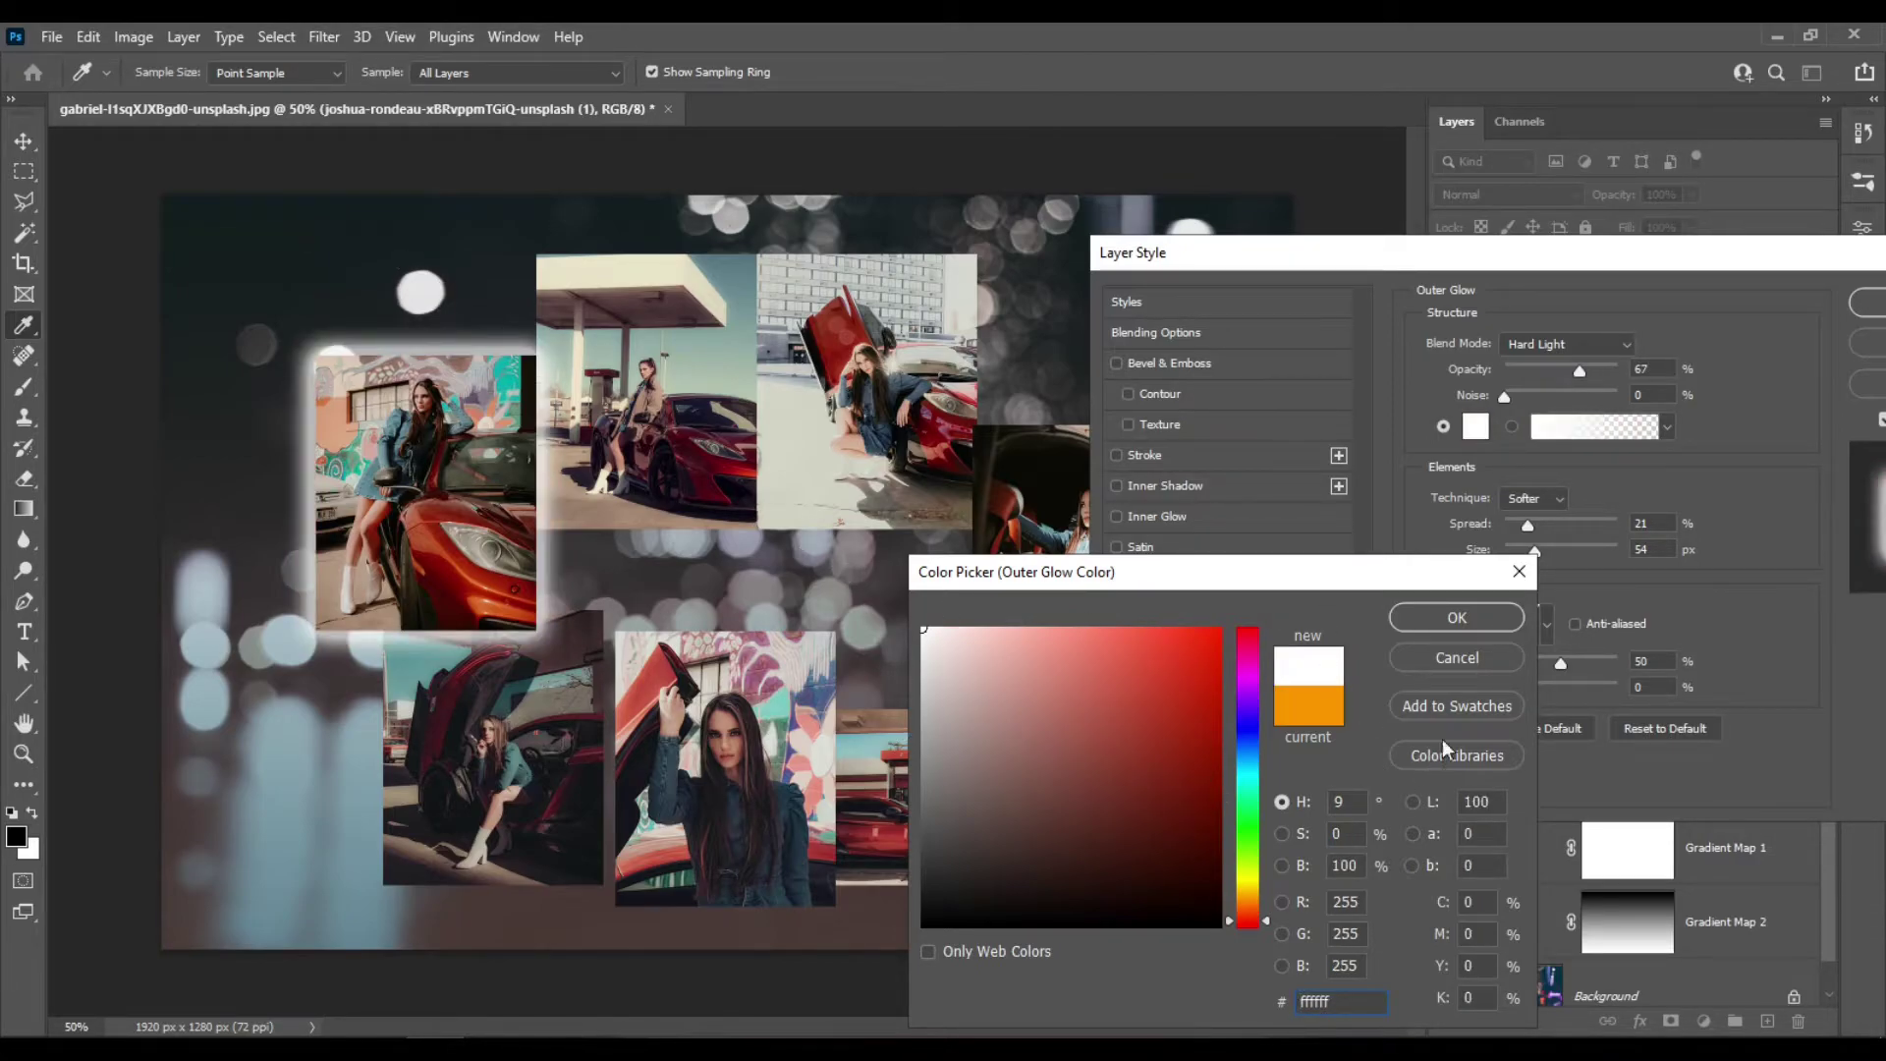
click(1476, 615)
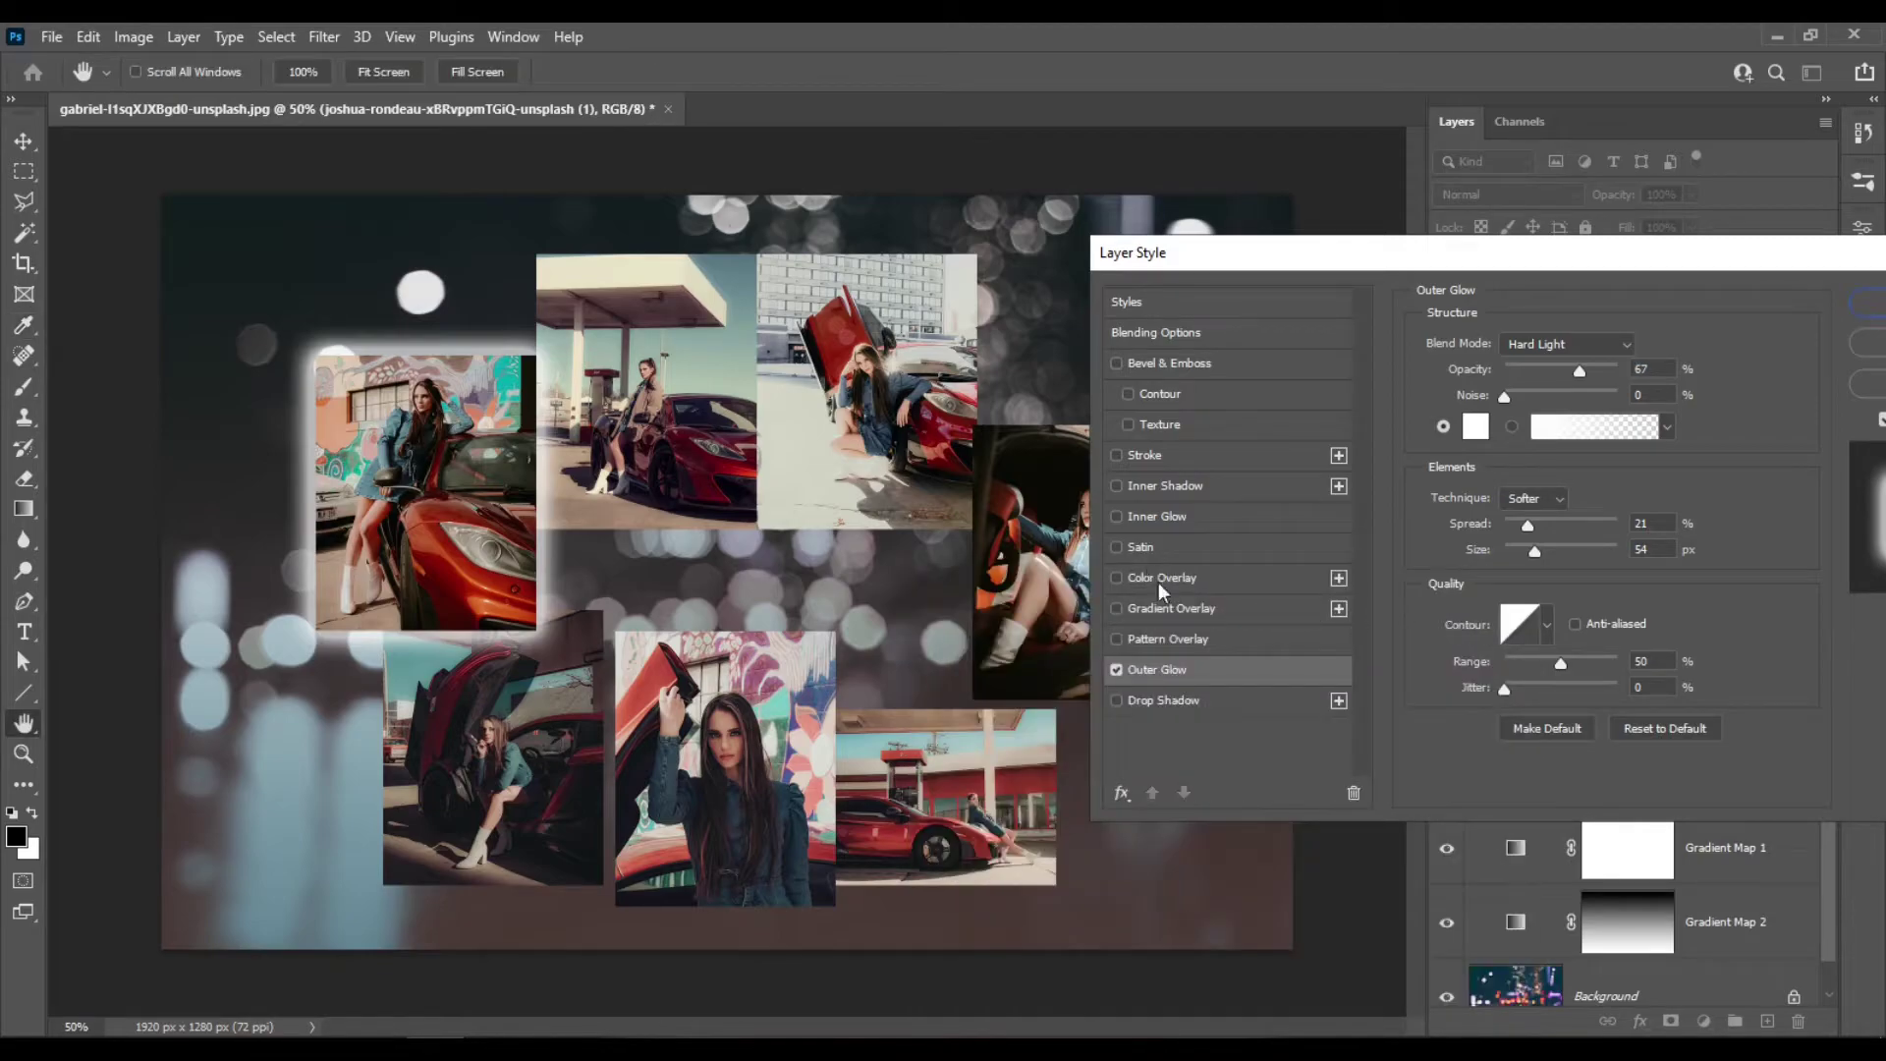
click(1140, 457)
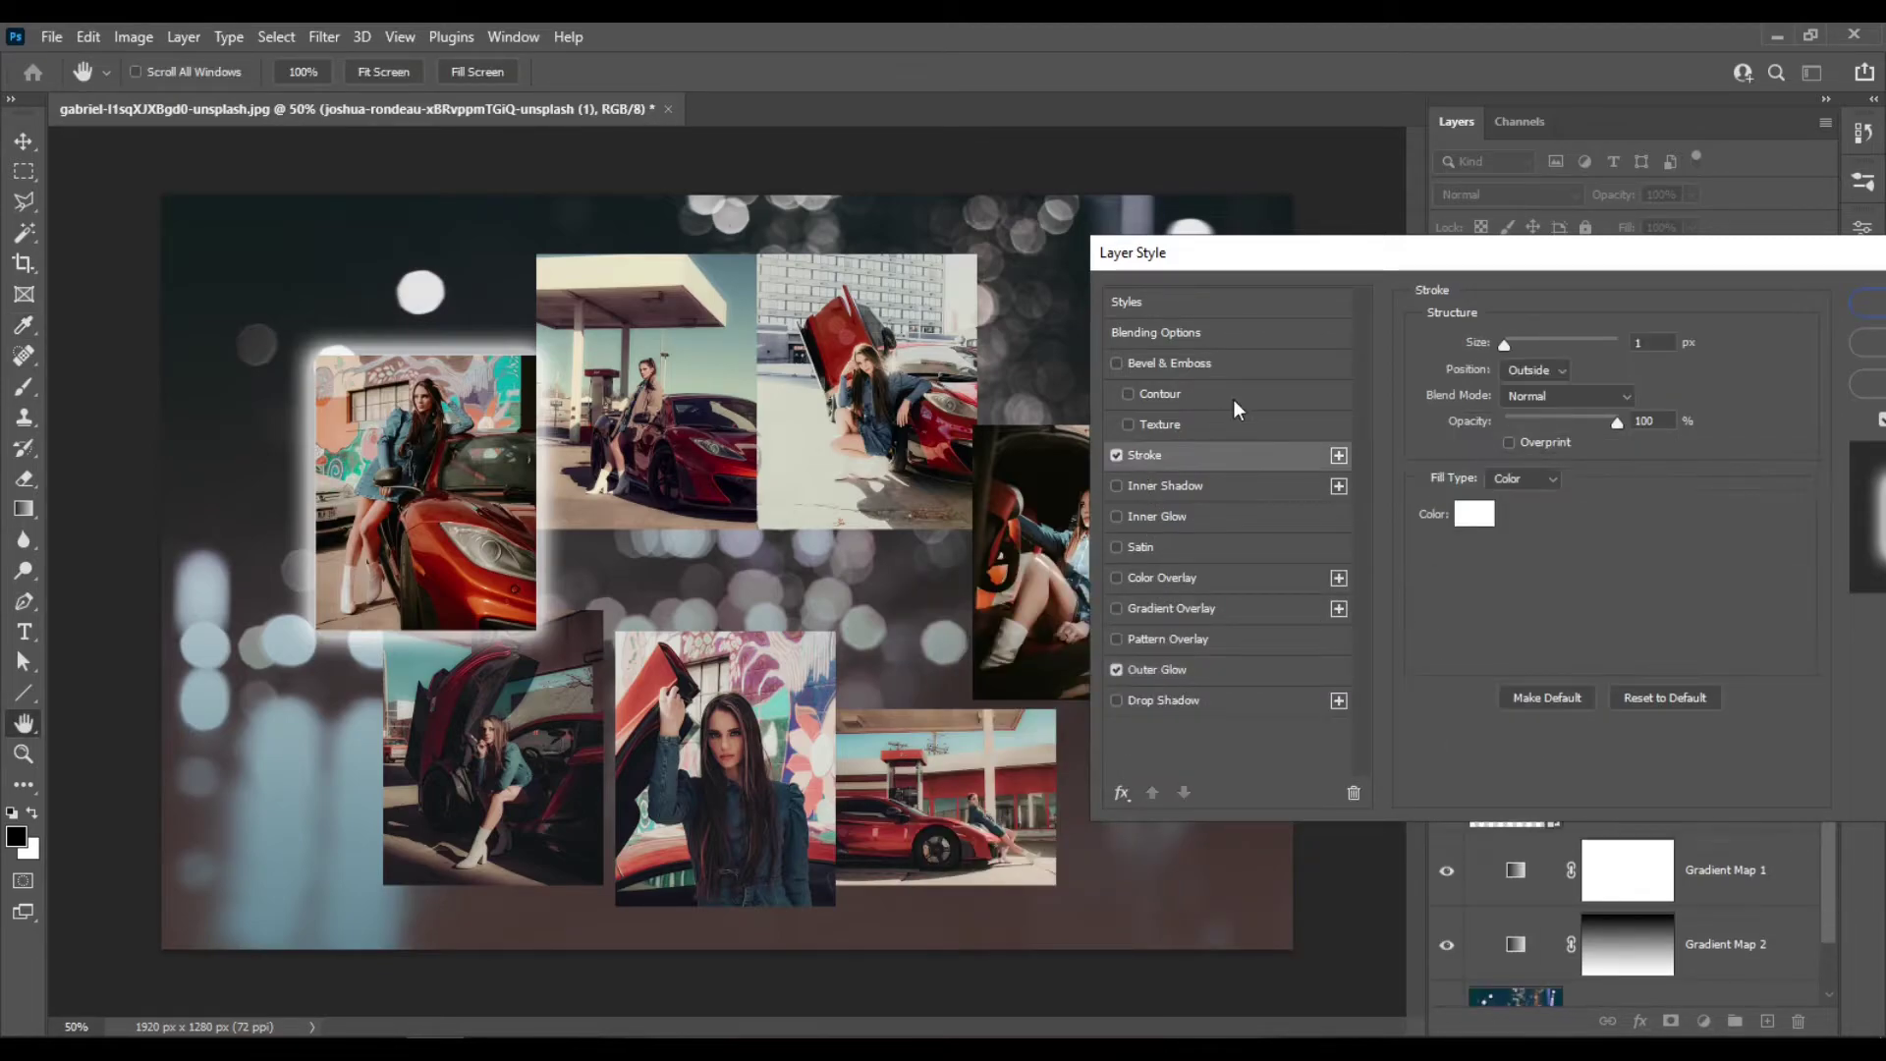
click(1515, 346)
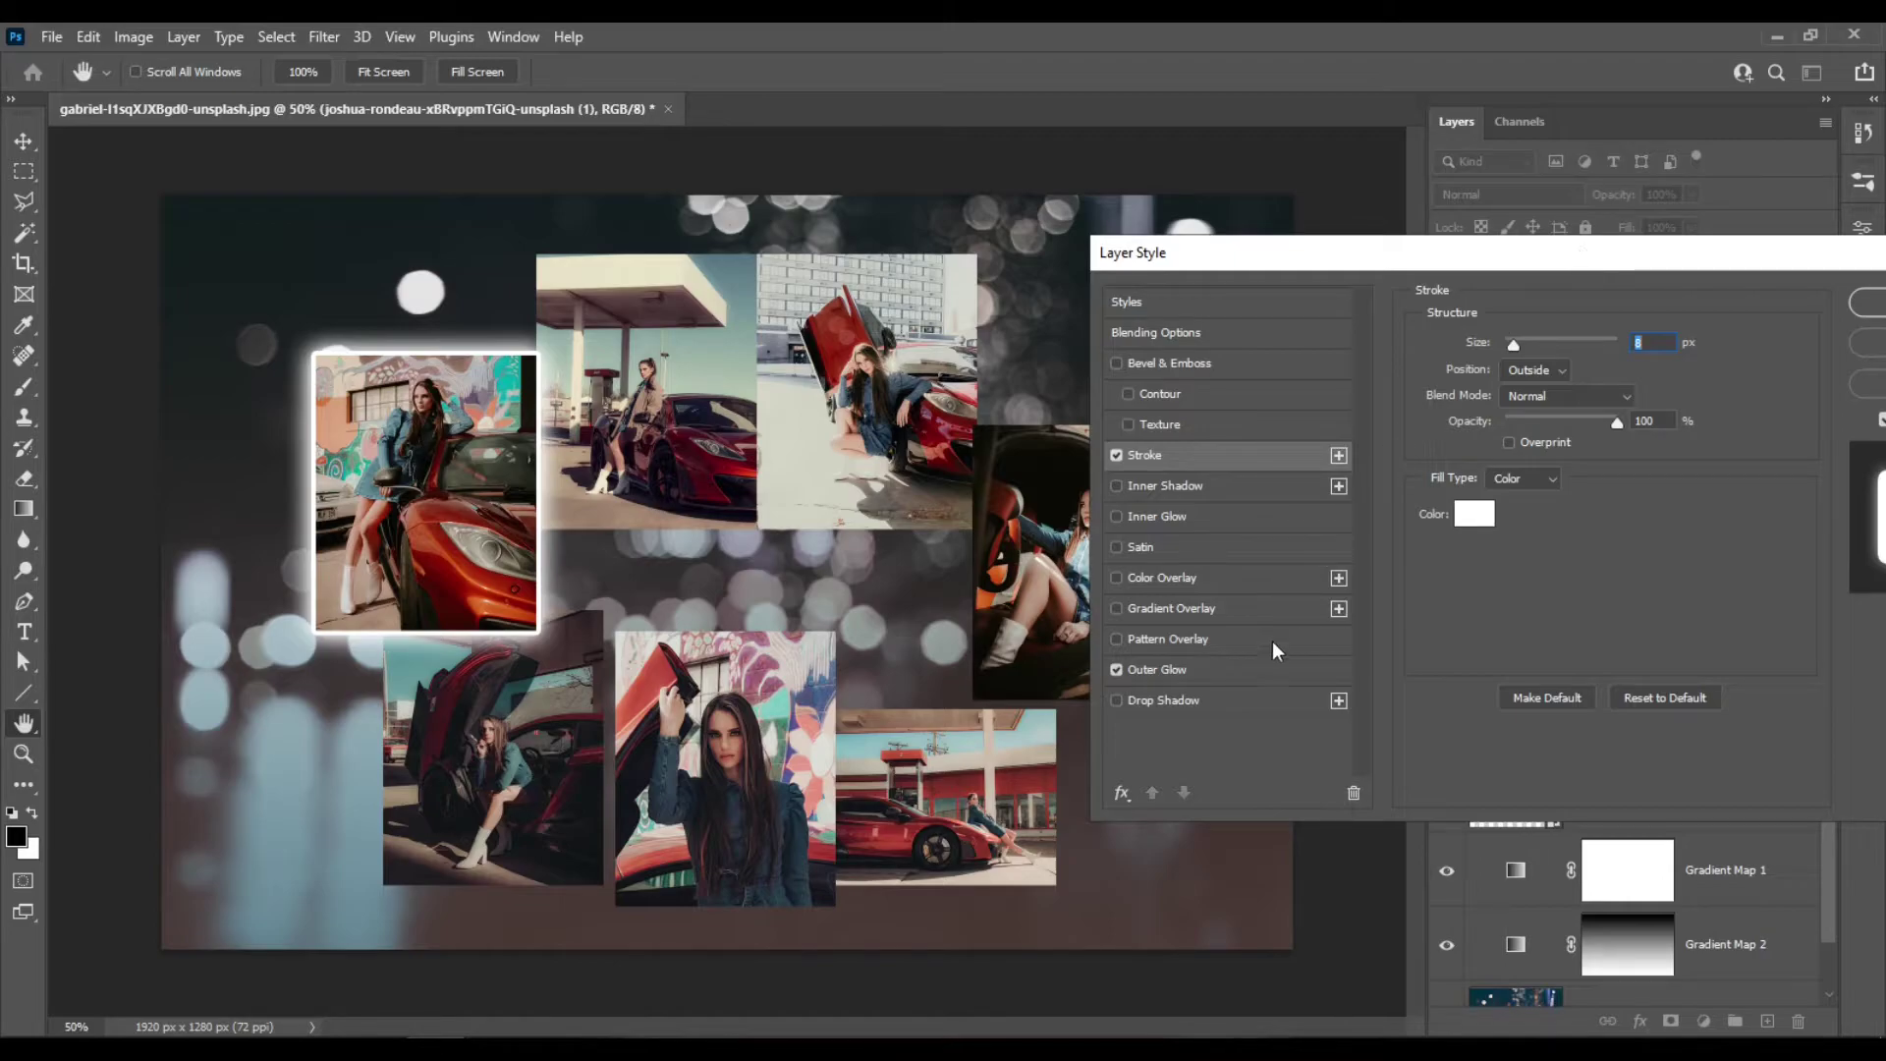
Set the mural photo's Outer Glow range to 51% and its size to about 35 px, and apply the layer style
click(1262, 676)
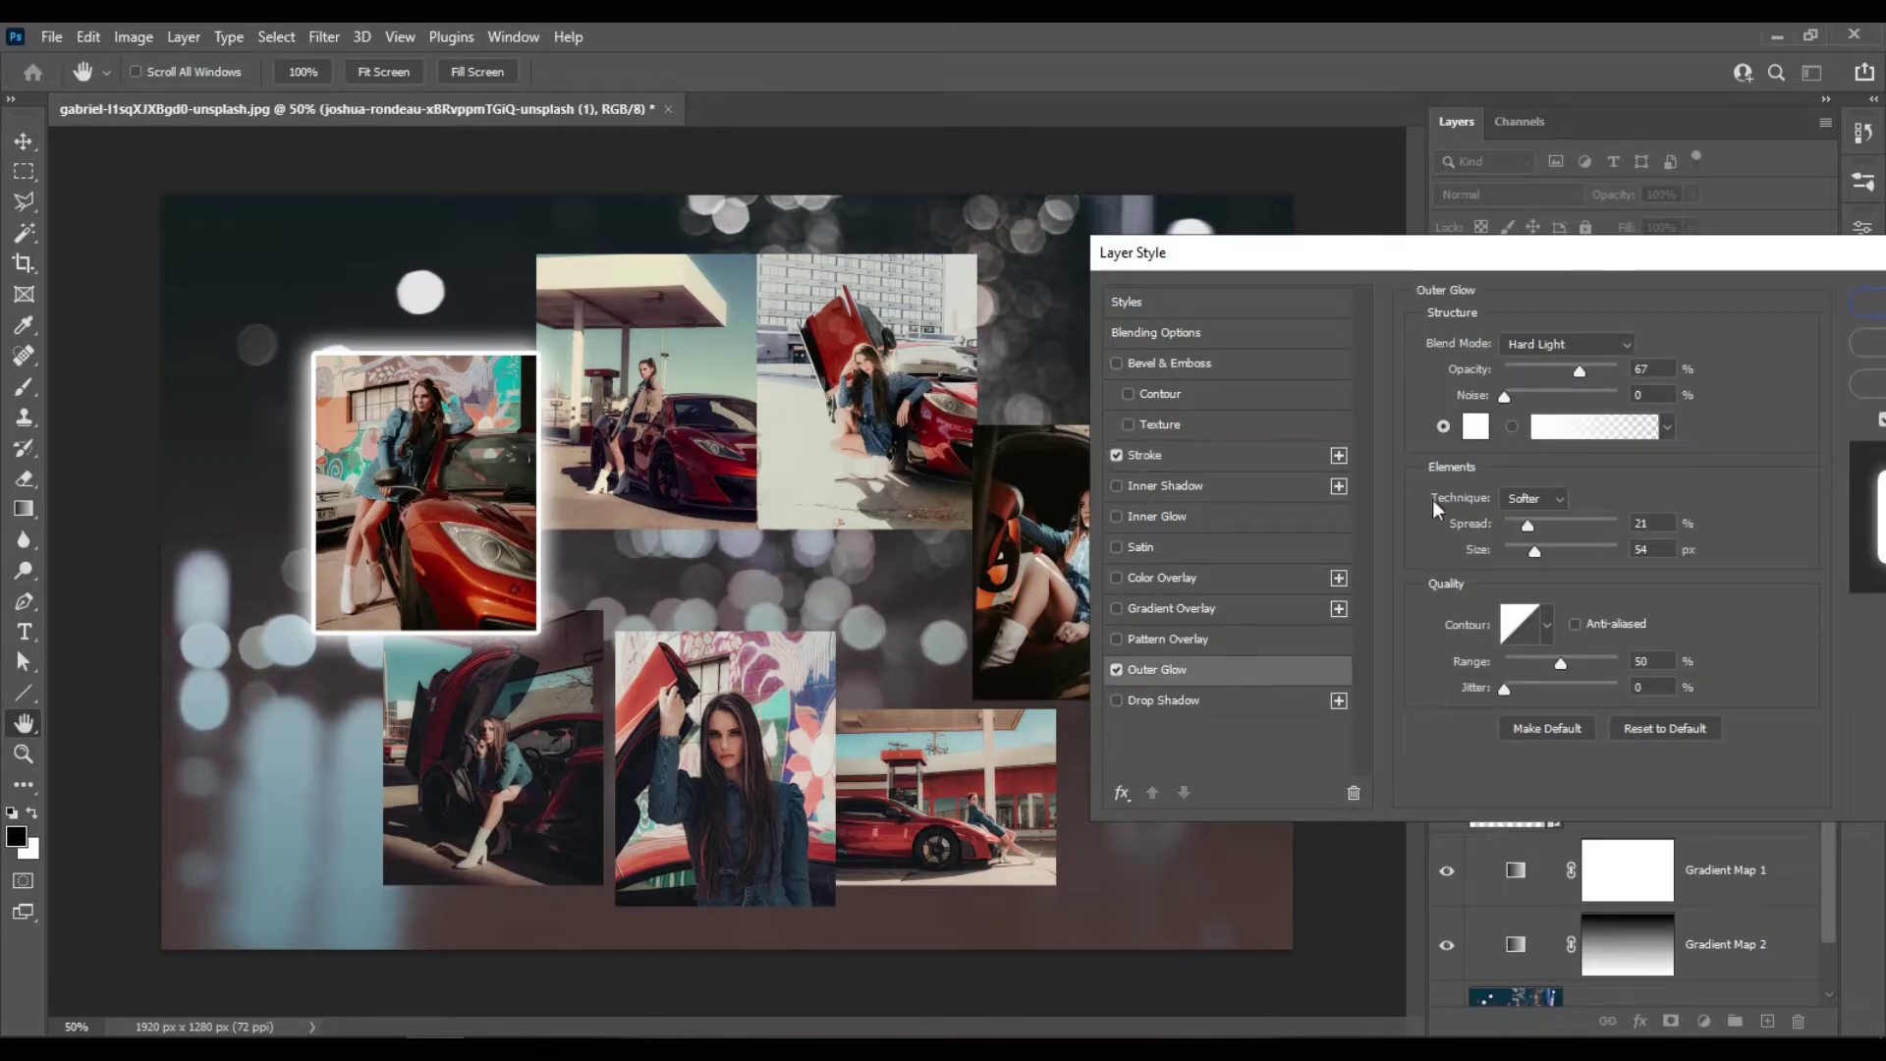
drag(1678, 261, 1515, 307)
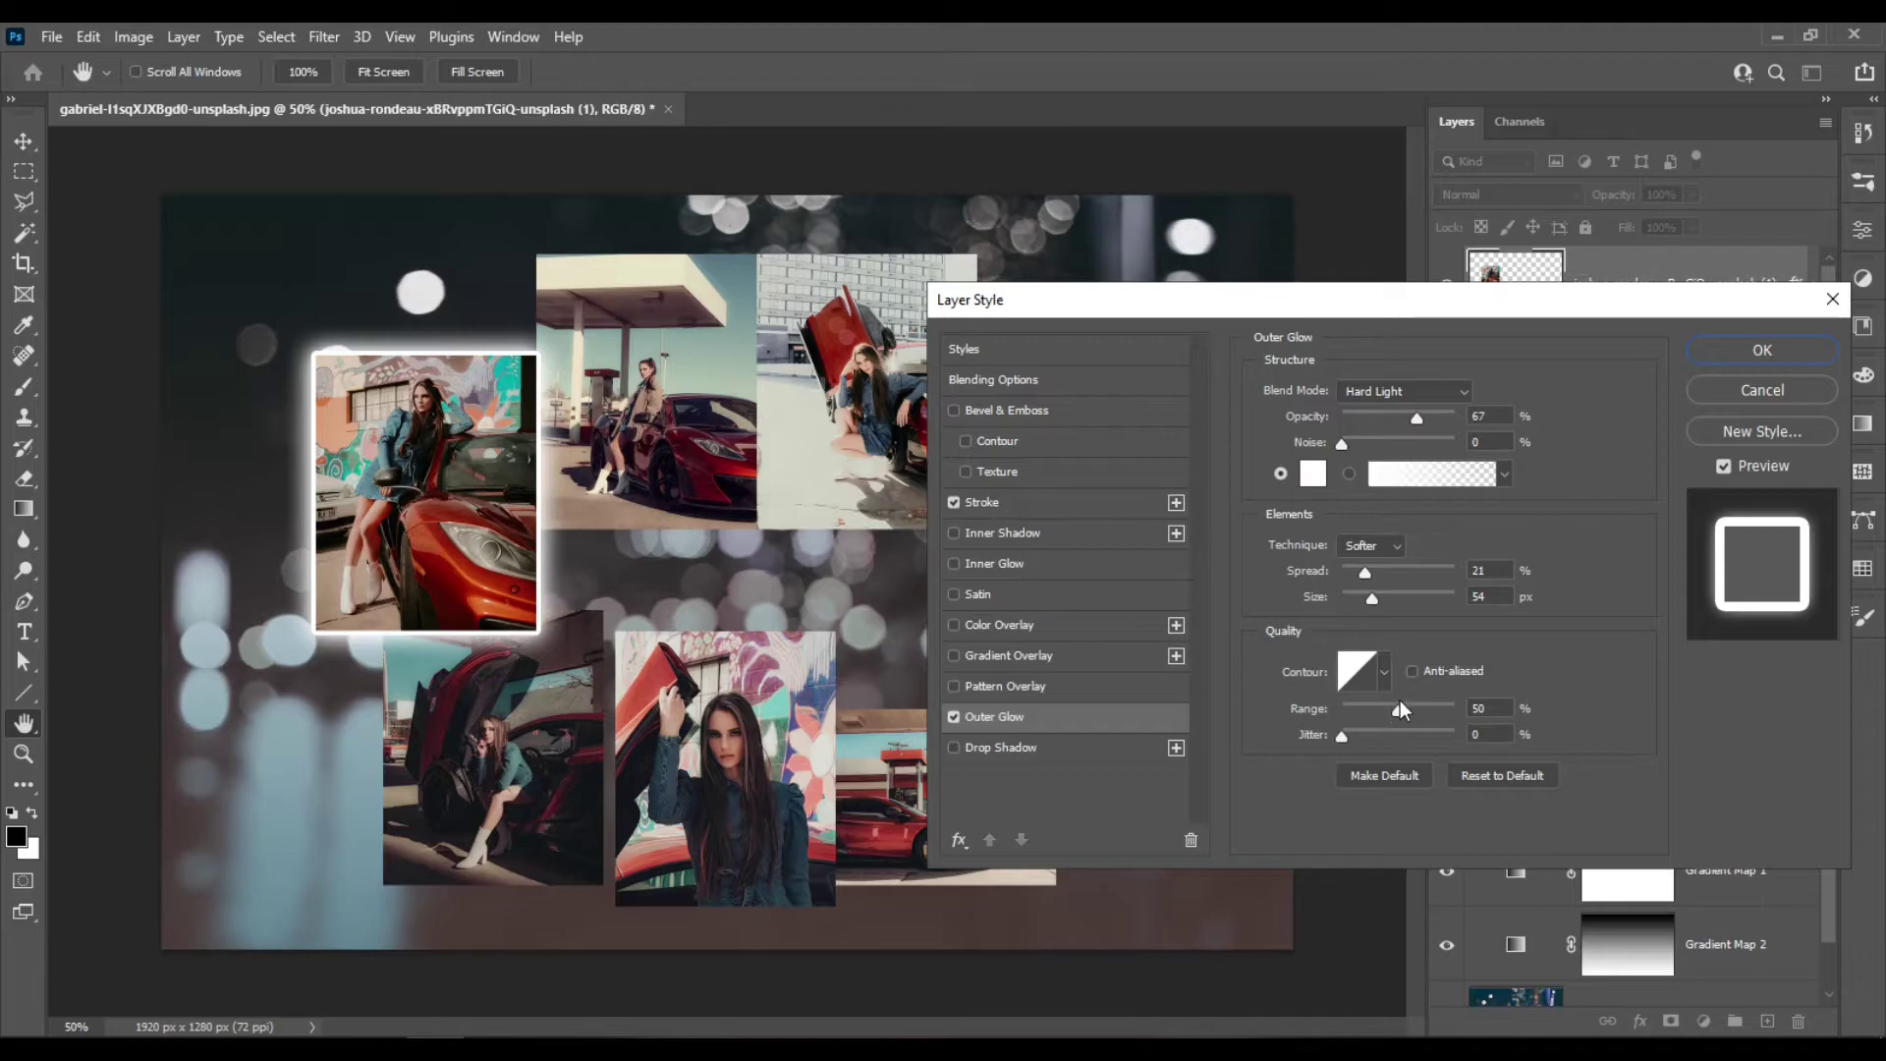
drag(1399, 709, 1382, 711)
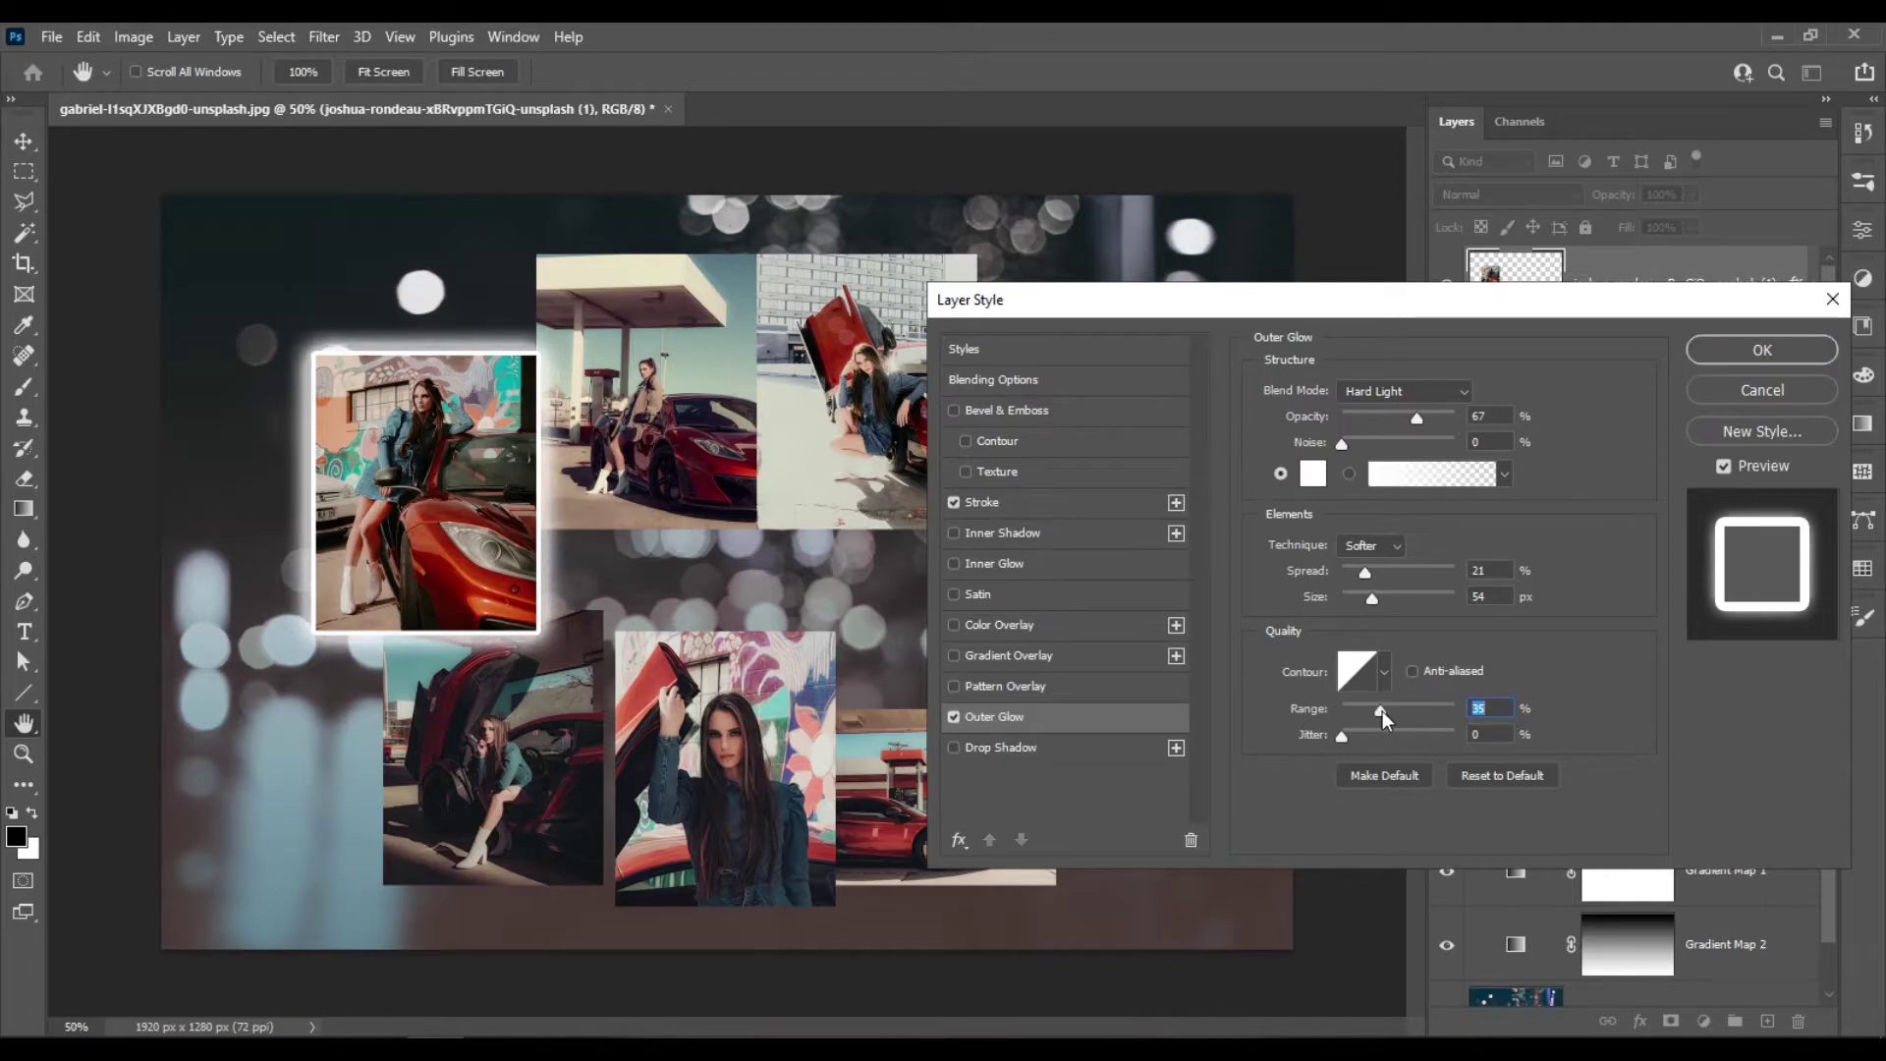
click(1400, 717)
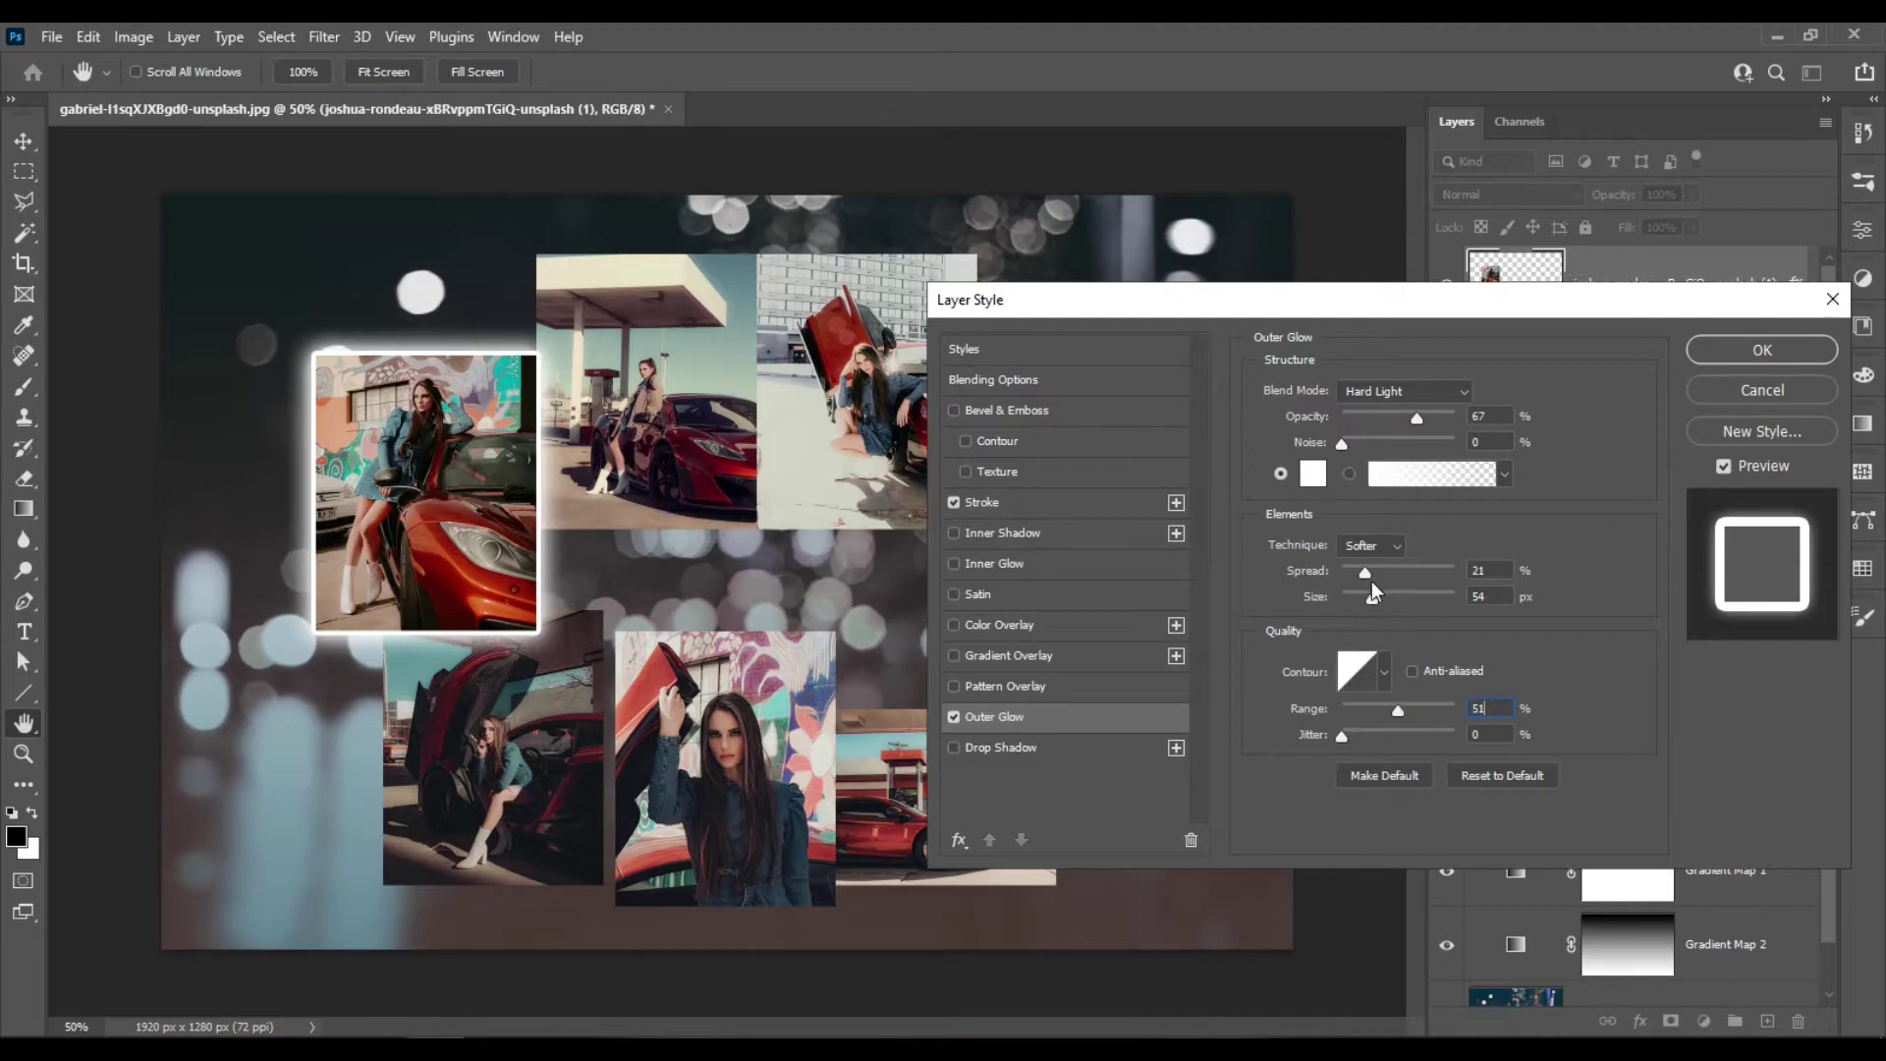
drag(1377, 598, 1365, 599)
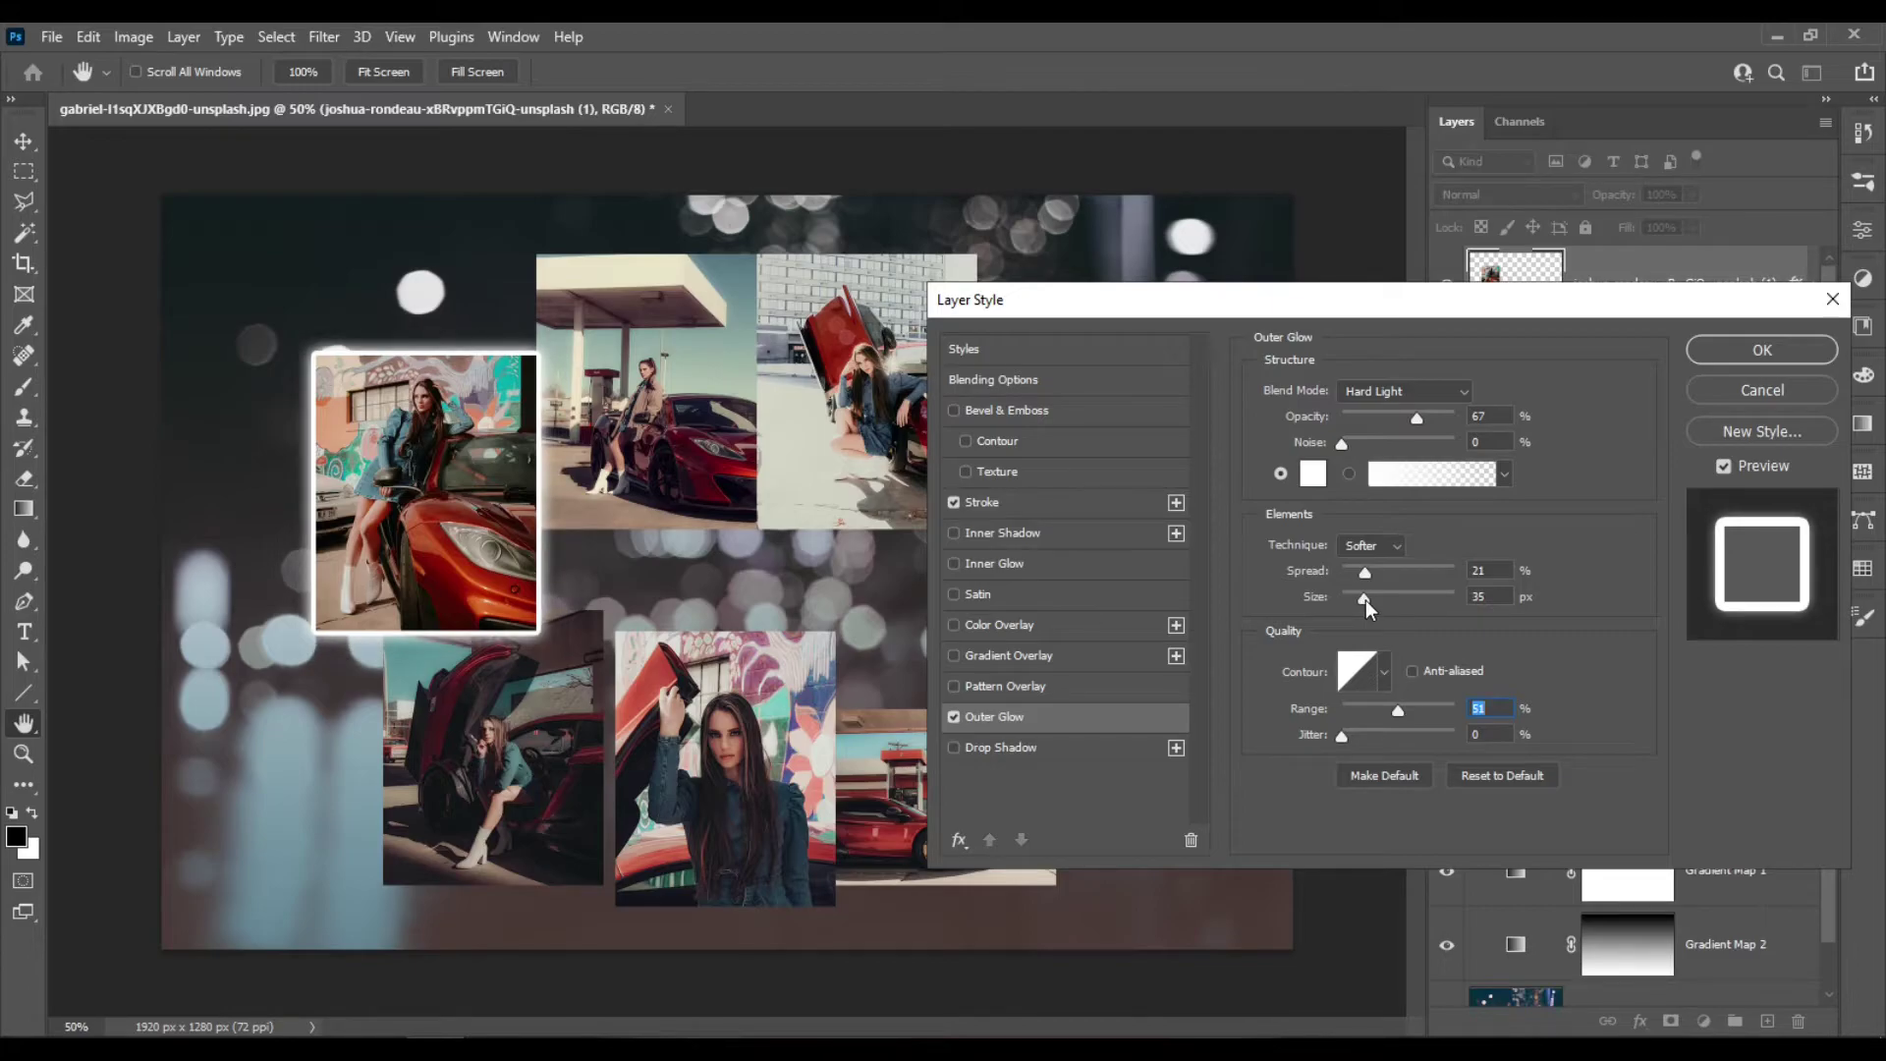
drag(1366, 599, 1365, 599)
click(1768, 362)
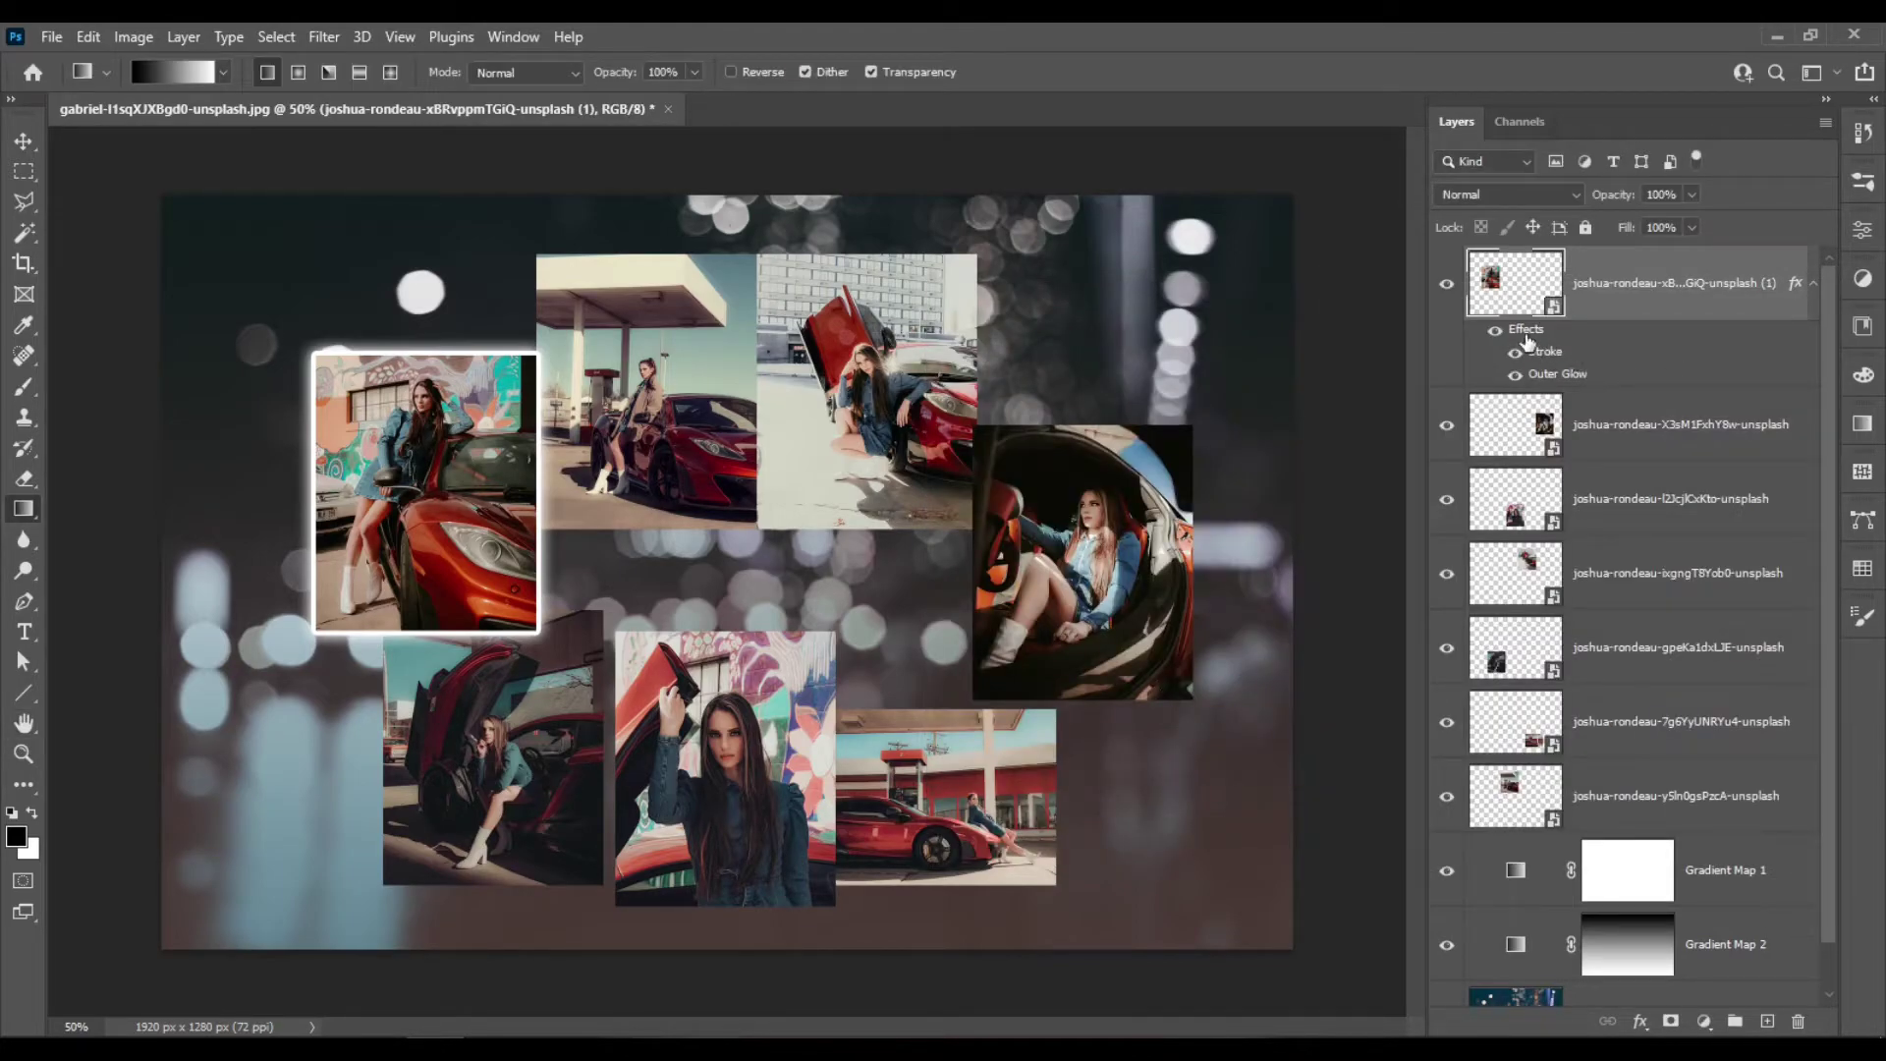
Copy the mural photo's layer style and paste it onto the other six photo layers
right_click(1528, 340)
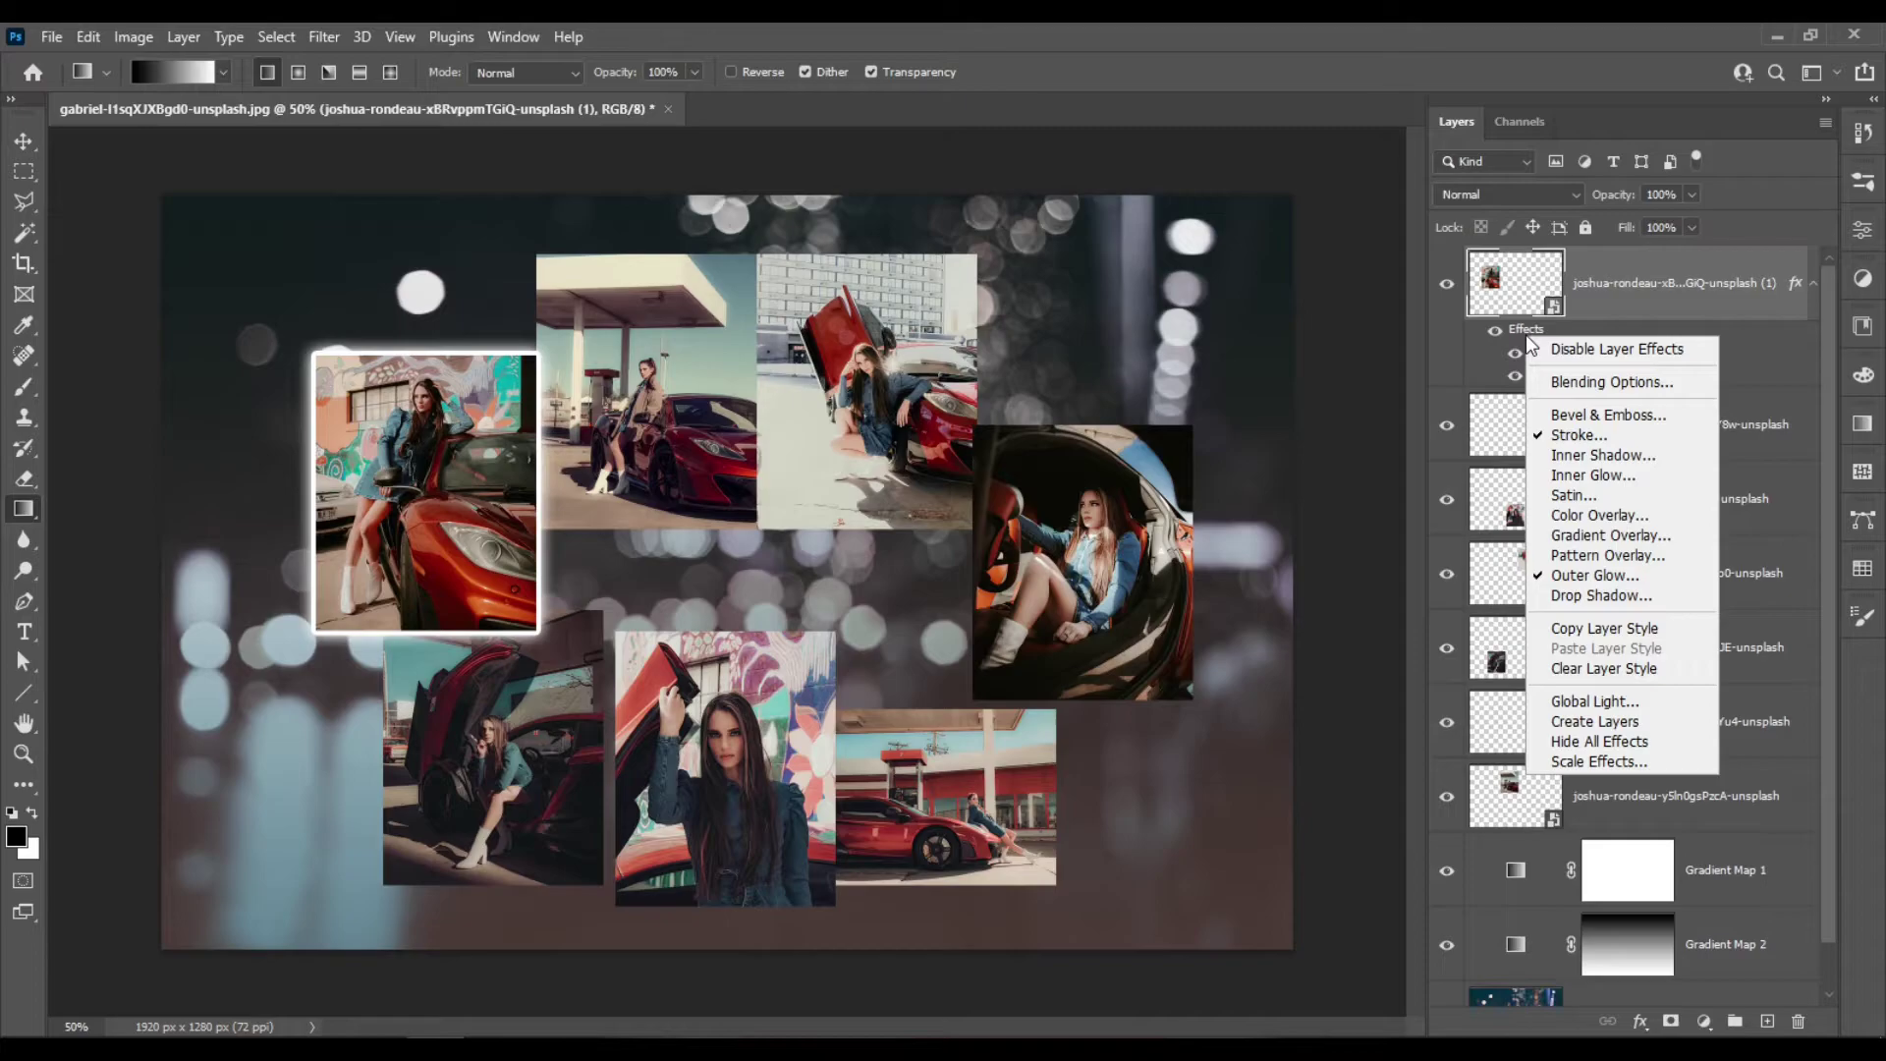
click(1643, 636)
click(1703, 432)
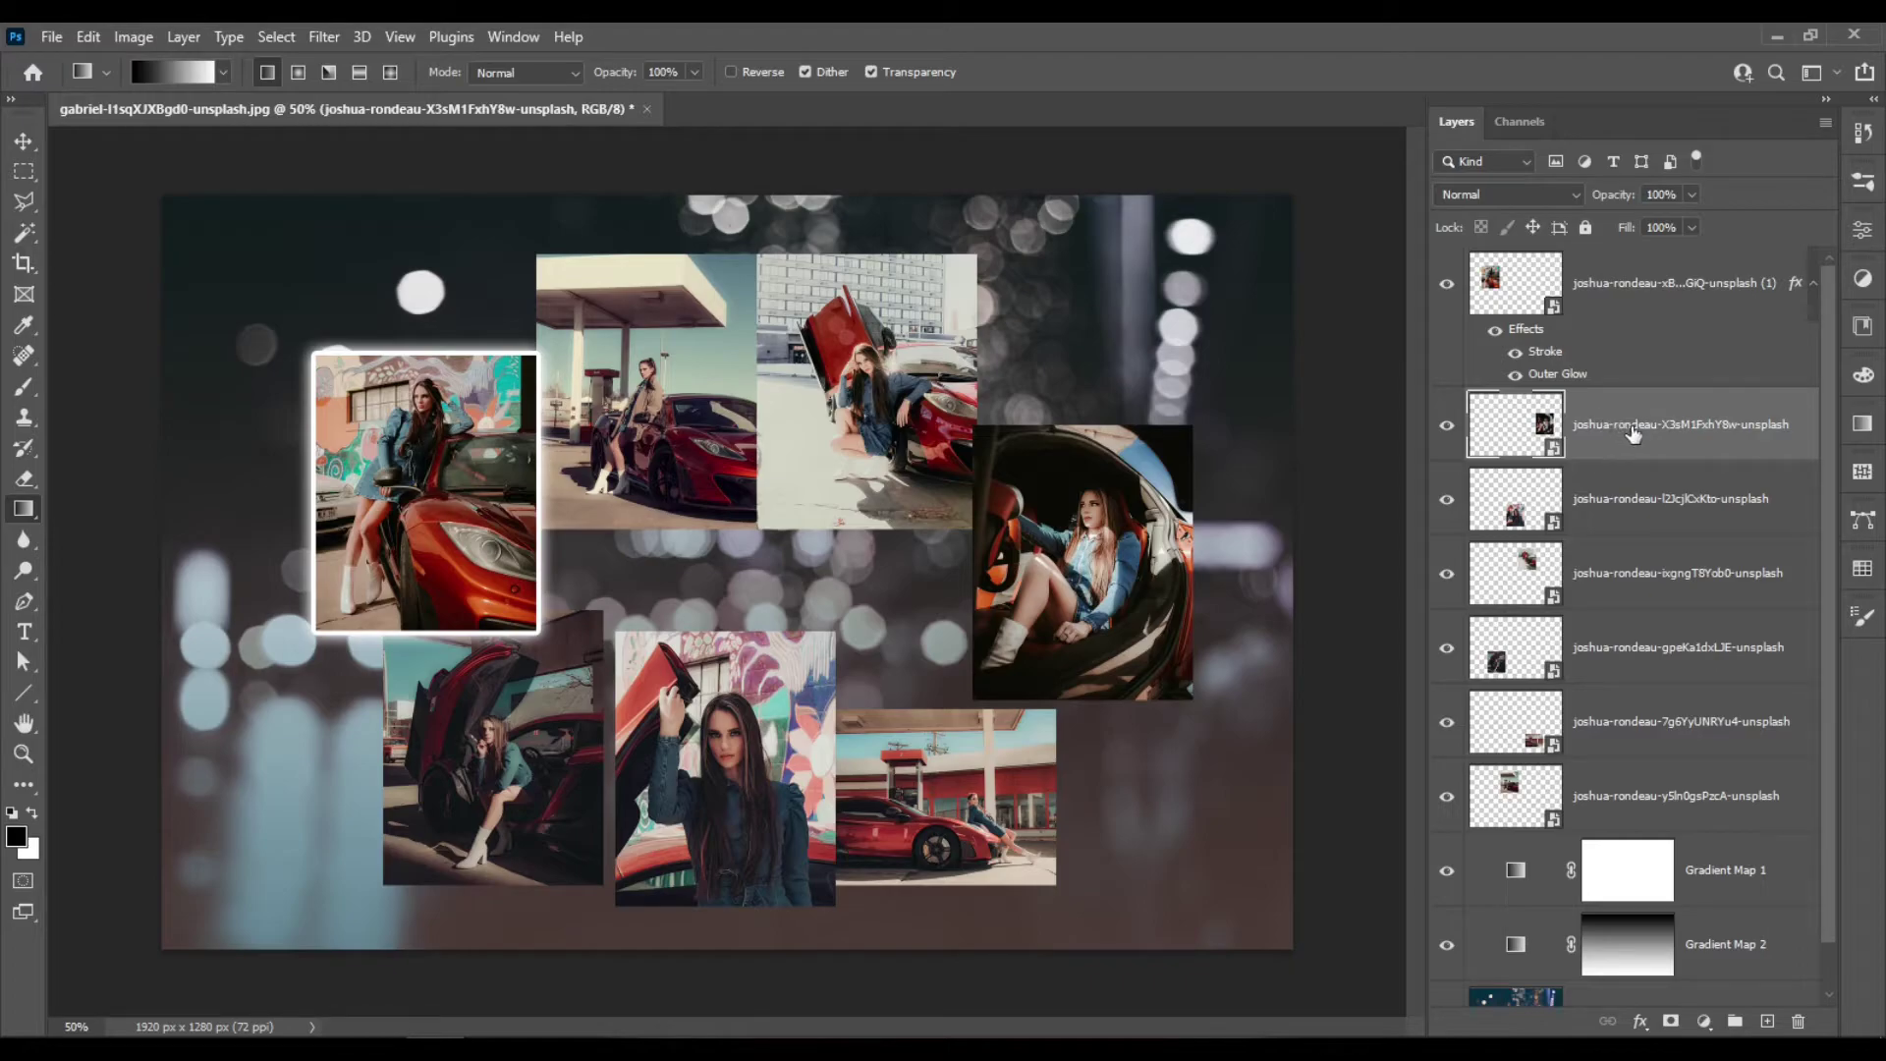
shift+click(1680, 797)
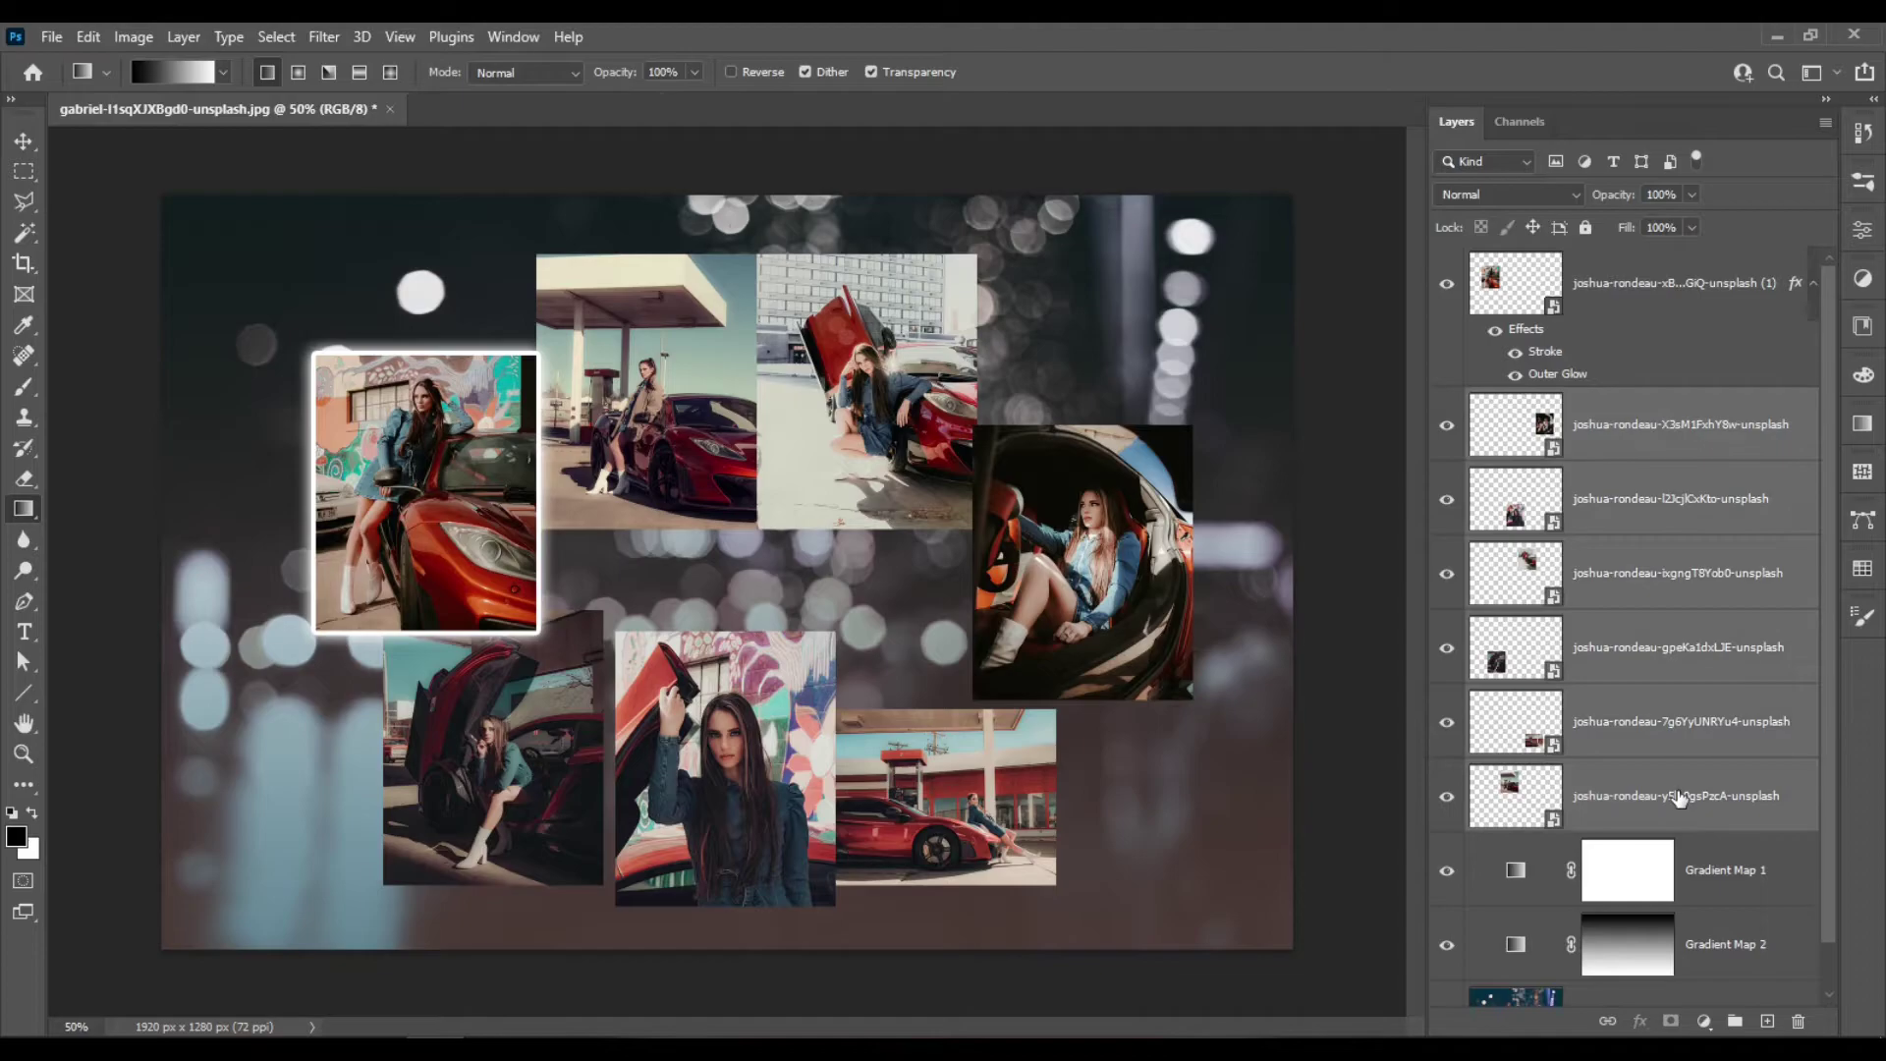
right_click(1680, 798)
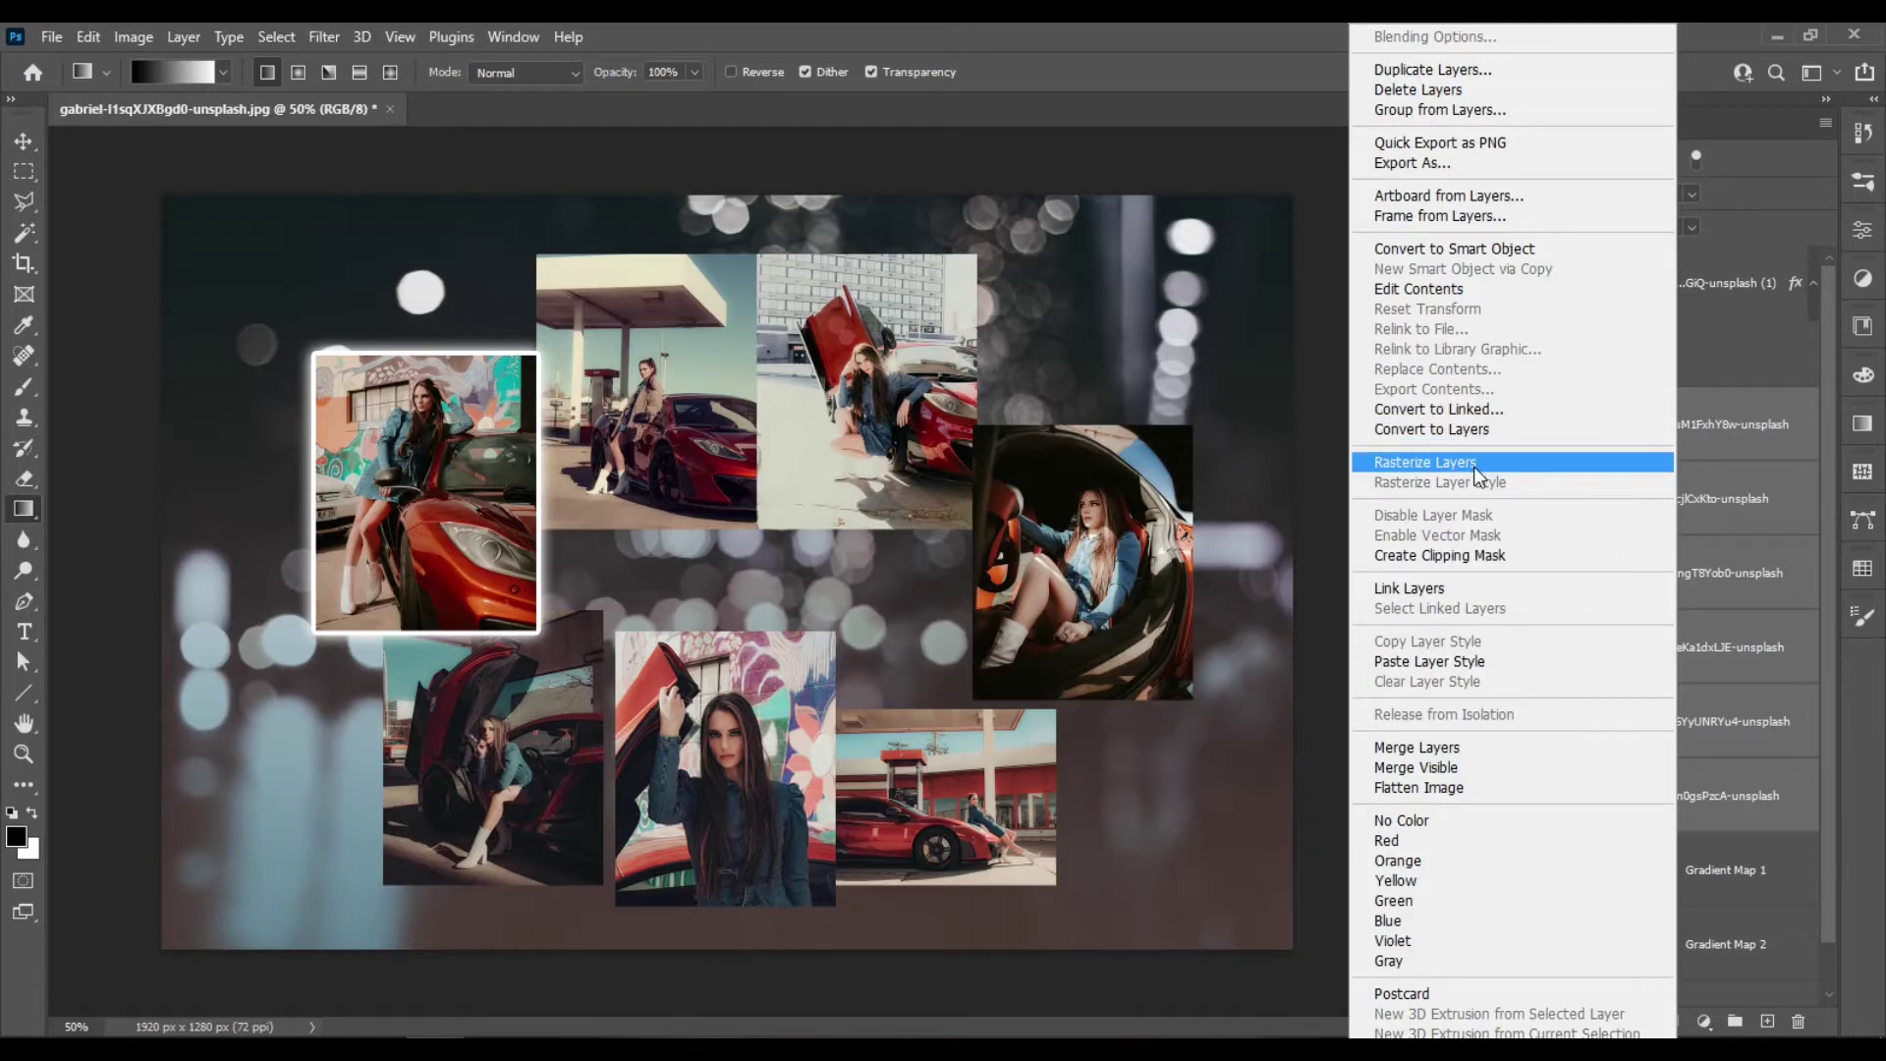
click(1506, 669)
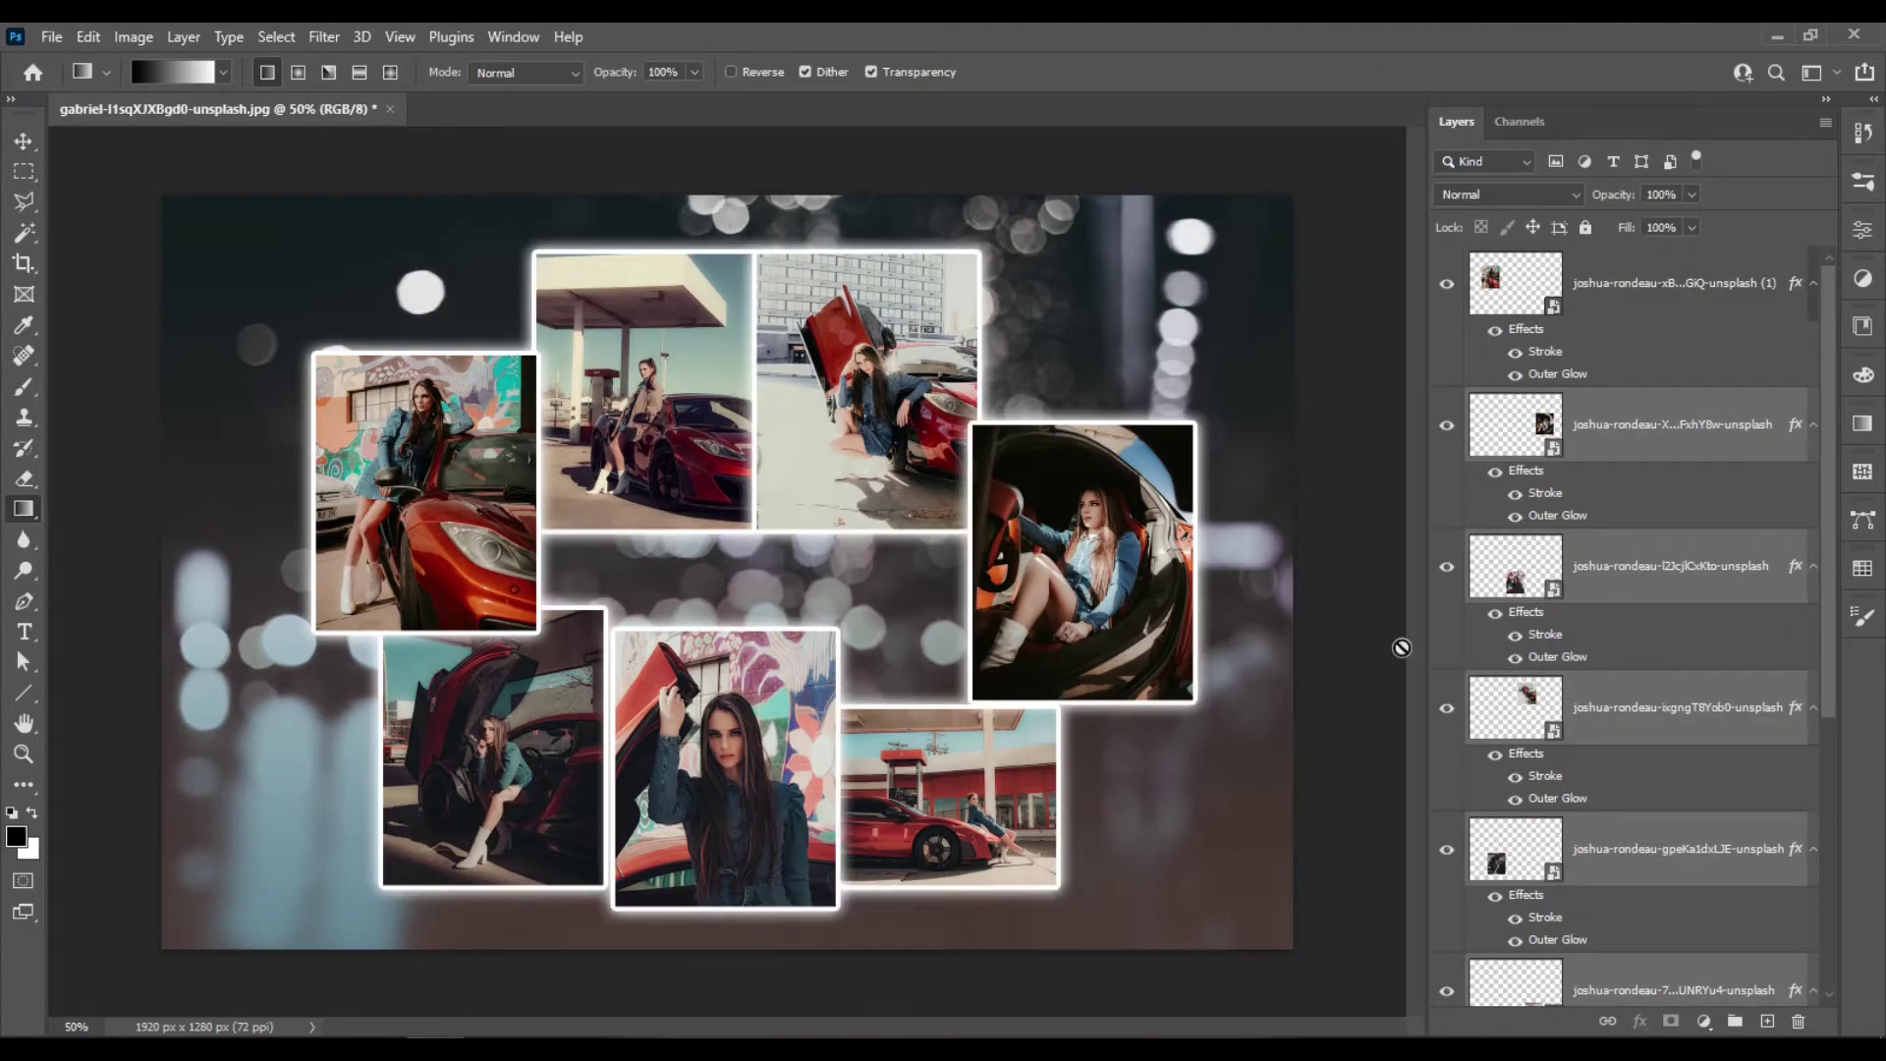
Move the mural photo to the canvas's upper left and spread the gas station and raised-door photos apart along the top
click(23, 142)
click(408, 461)
drag(327, 429, 202, 326)
click(544, 480)
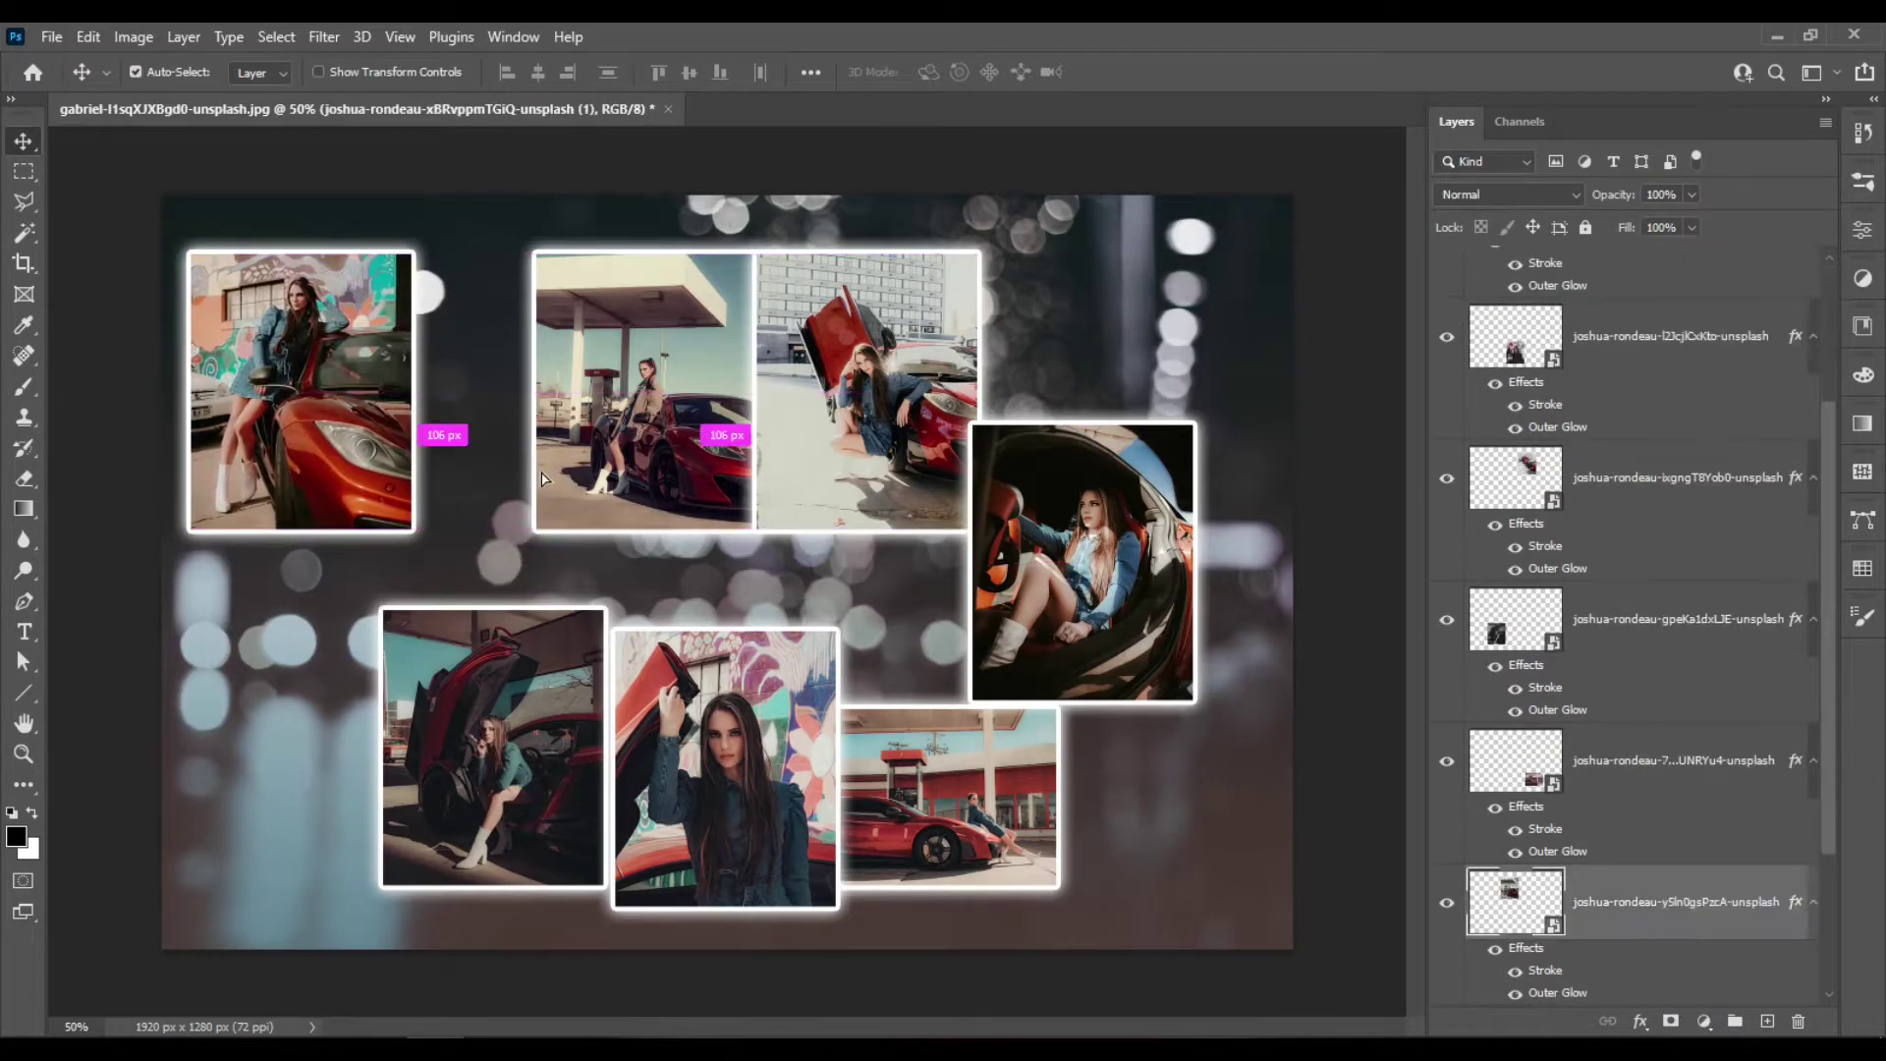
drag(543, 479, 467, 522)
drag(830, 422, 801, 387)
click(567, 411)
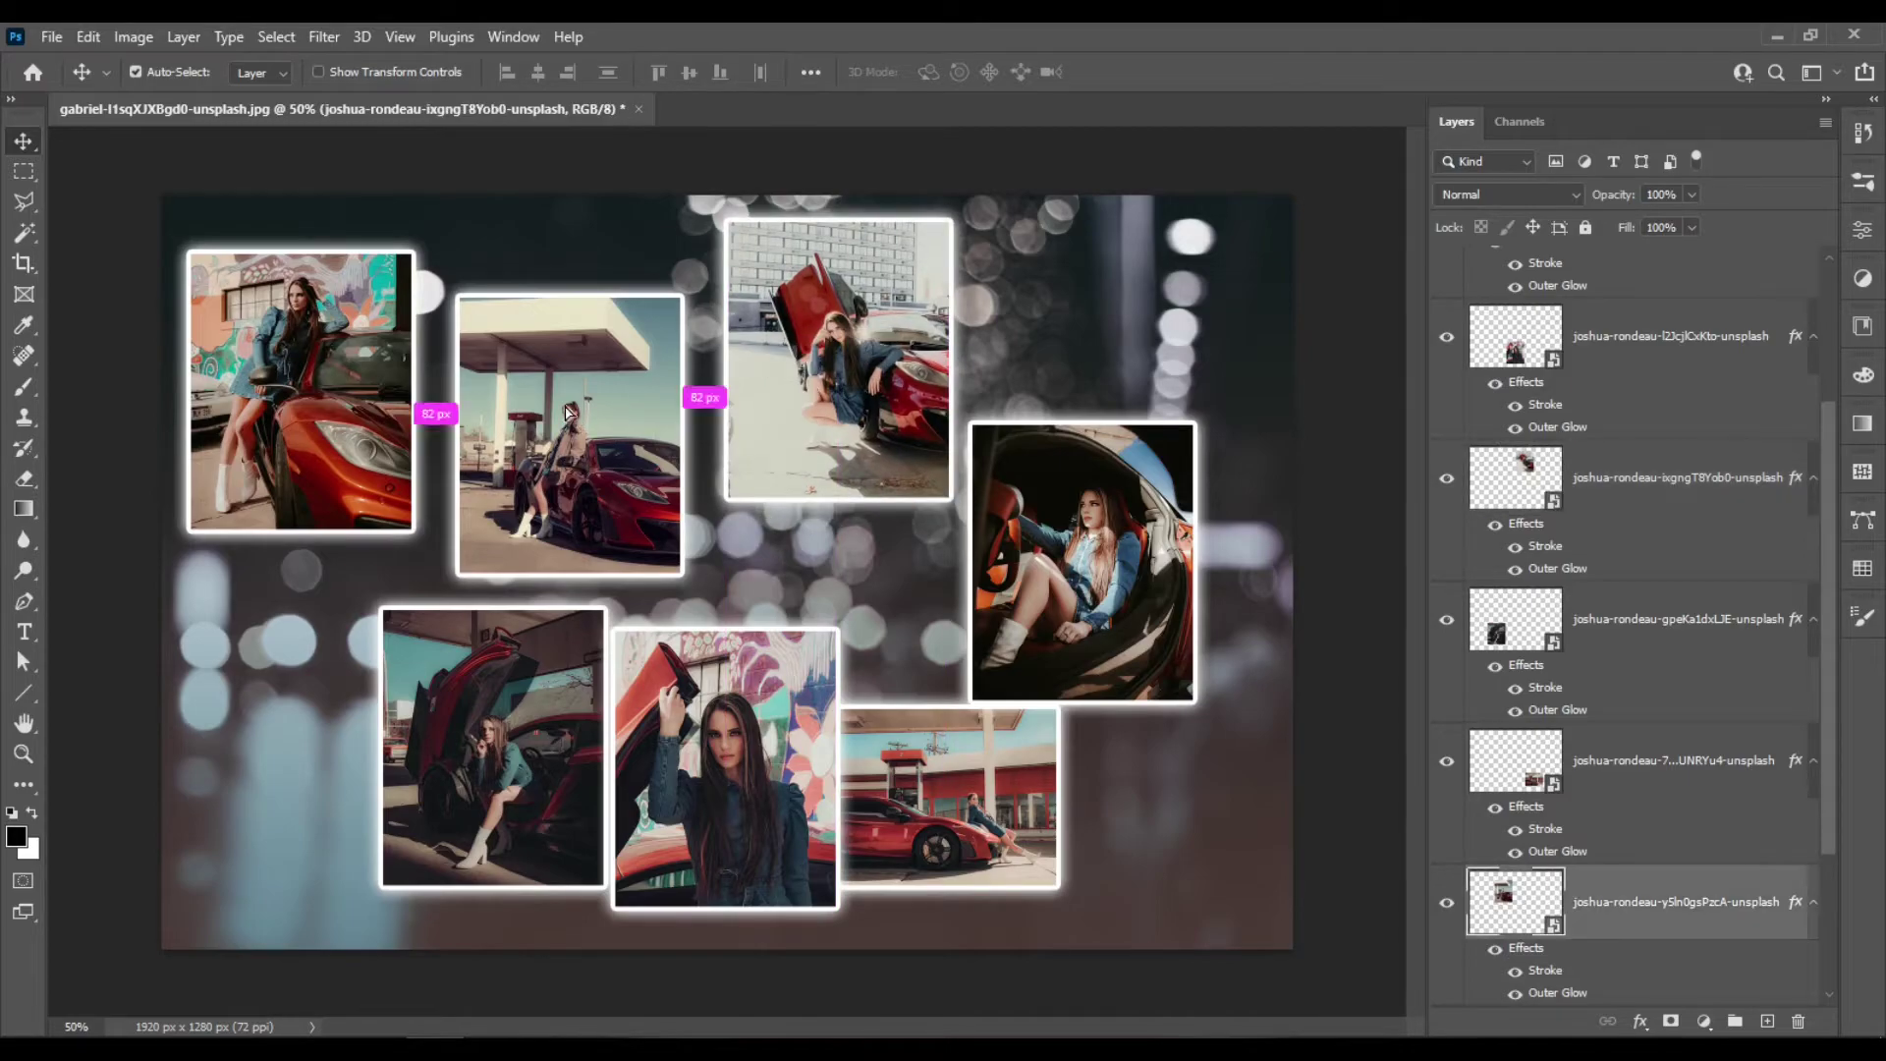
drag(568, 411, 568, 351)
Lower the dark garage and mural photos on the left, and space the close-up portrait and landscape car photo along the bottom
drag(483, 722, 429, 754)
drag(305, 526, 344, 665)
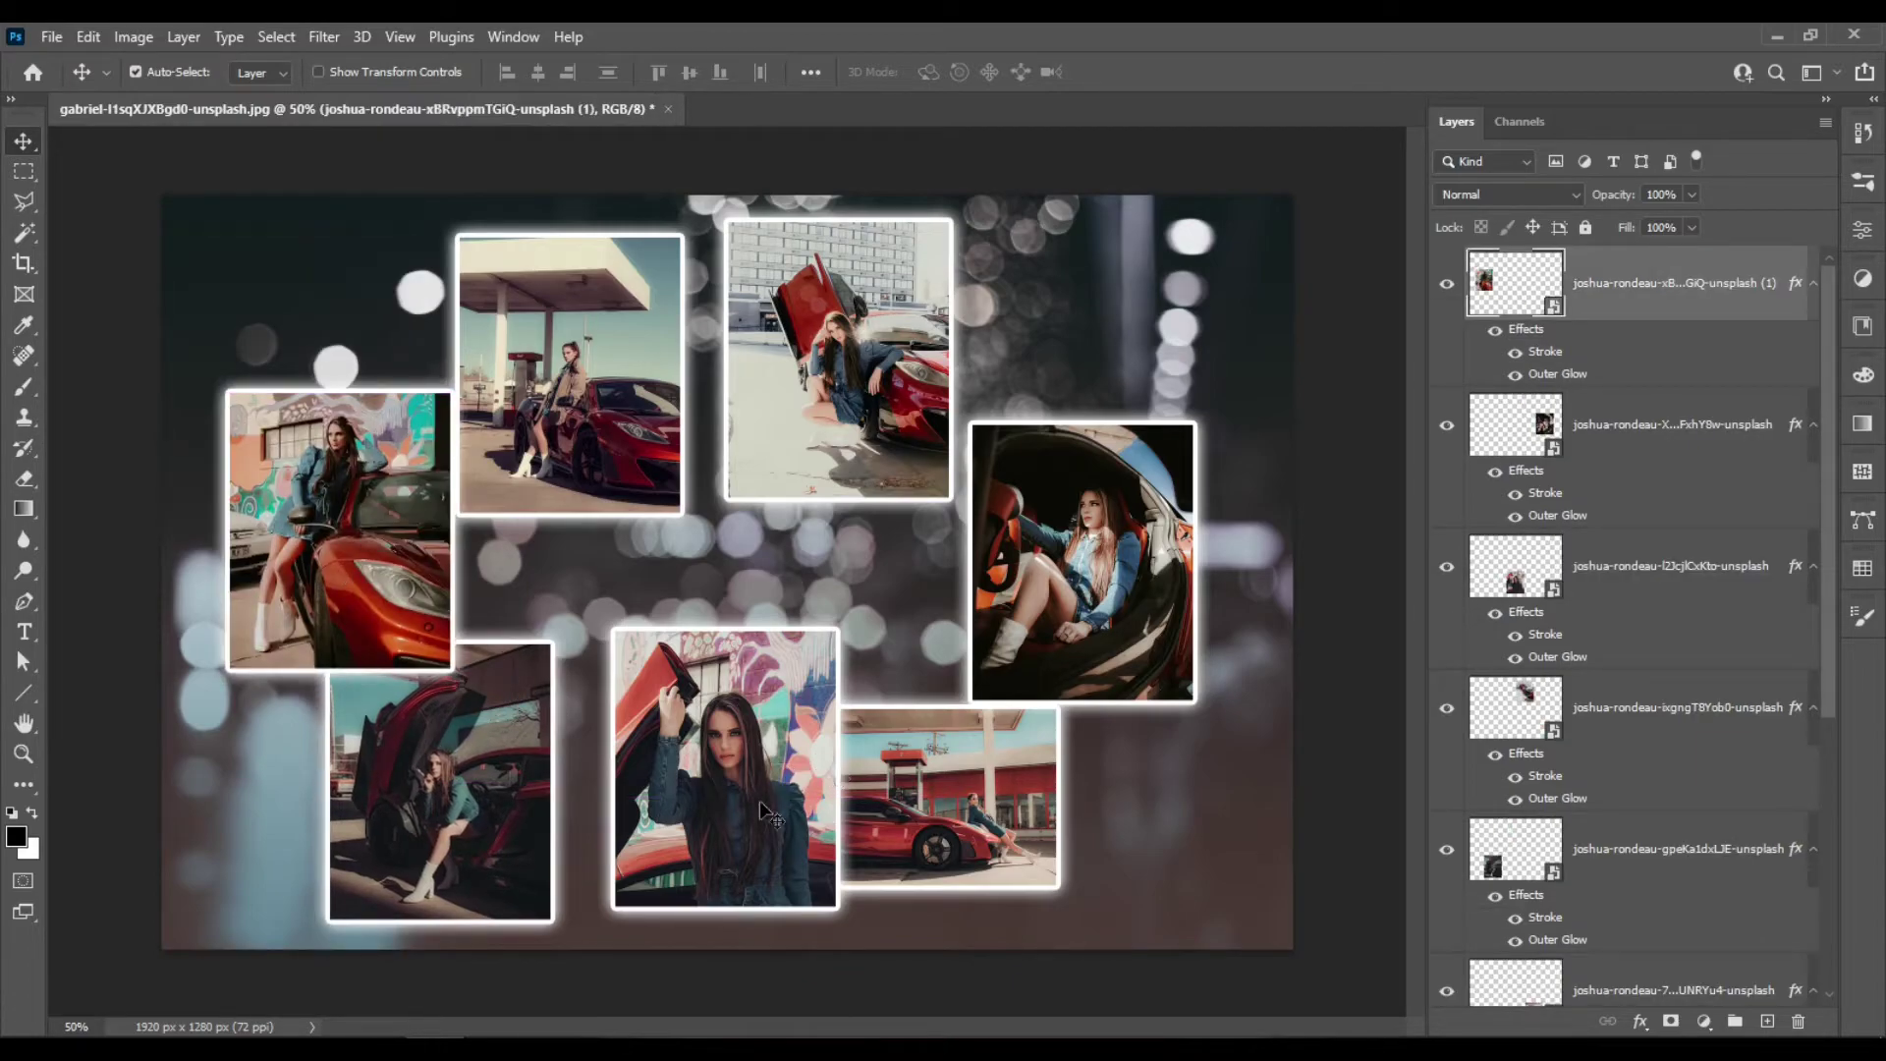
drag(781, 791, 749, 835)
drag(899, 791, 996, 839)
drag(829, 828, 879, 822)
Shift the car interior photo toward the upper right, nudge the two top photos rightward, and raise the mural and landscape photos slightly
drag(1114, 594, 1156, 563)
drag(837, 432, 856, 433)
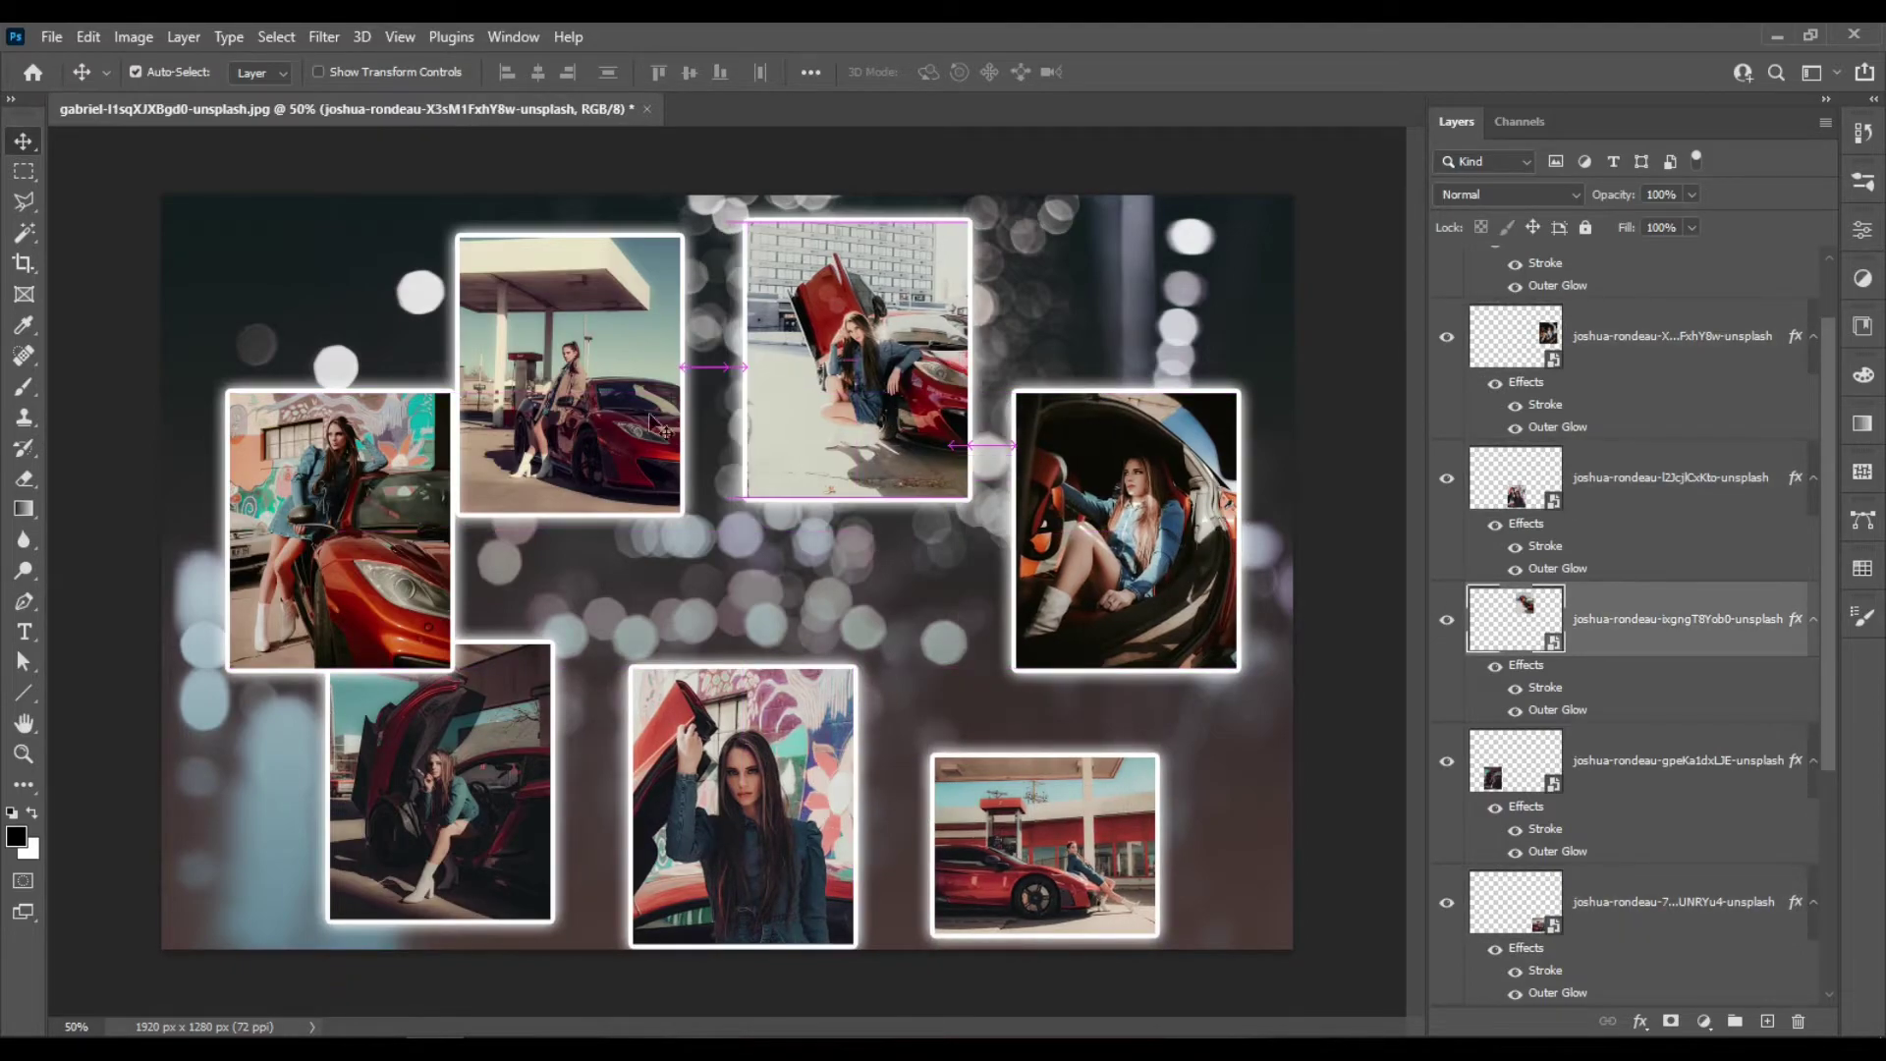
drag(619, 422, 657, 423)
drag(382, 500, 383, 488)
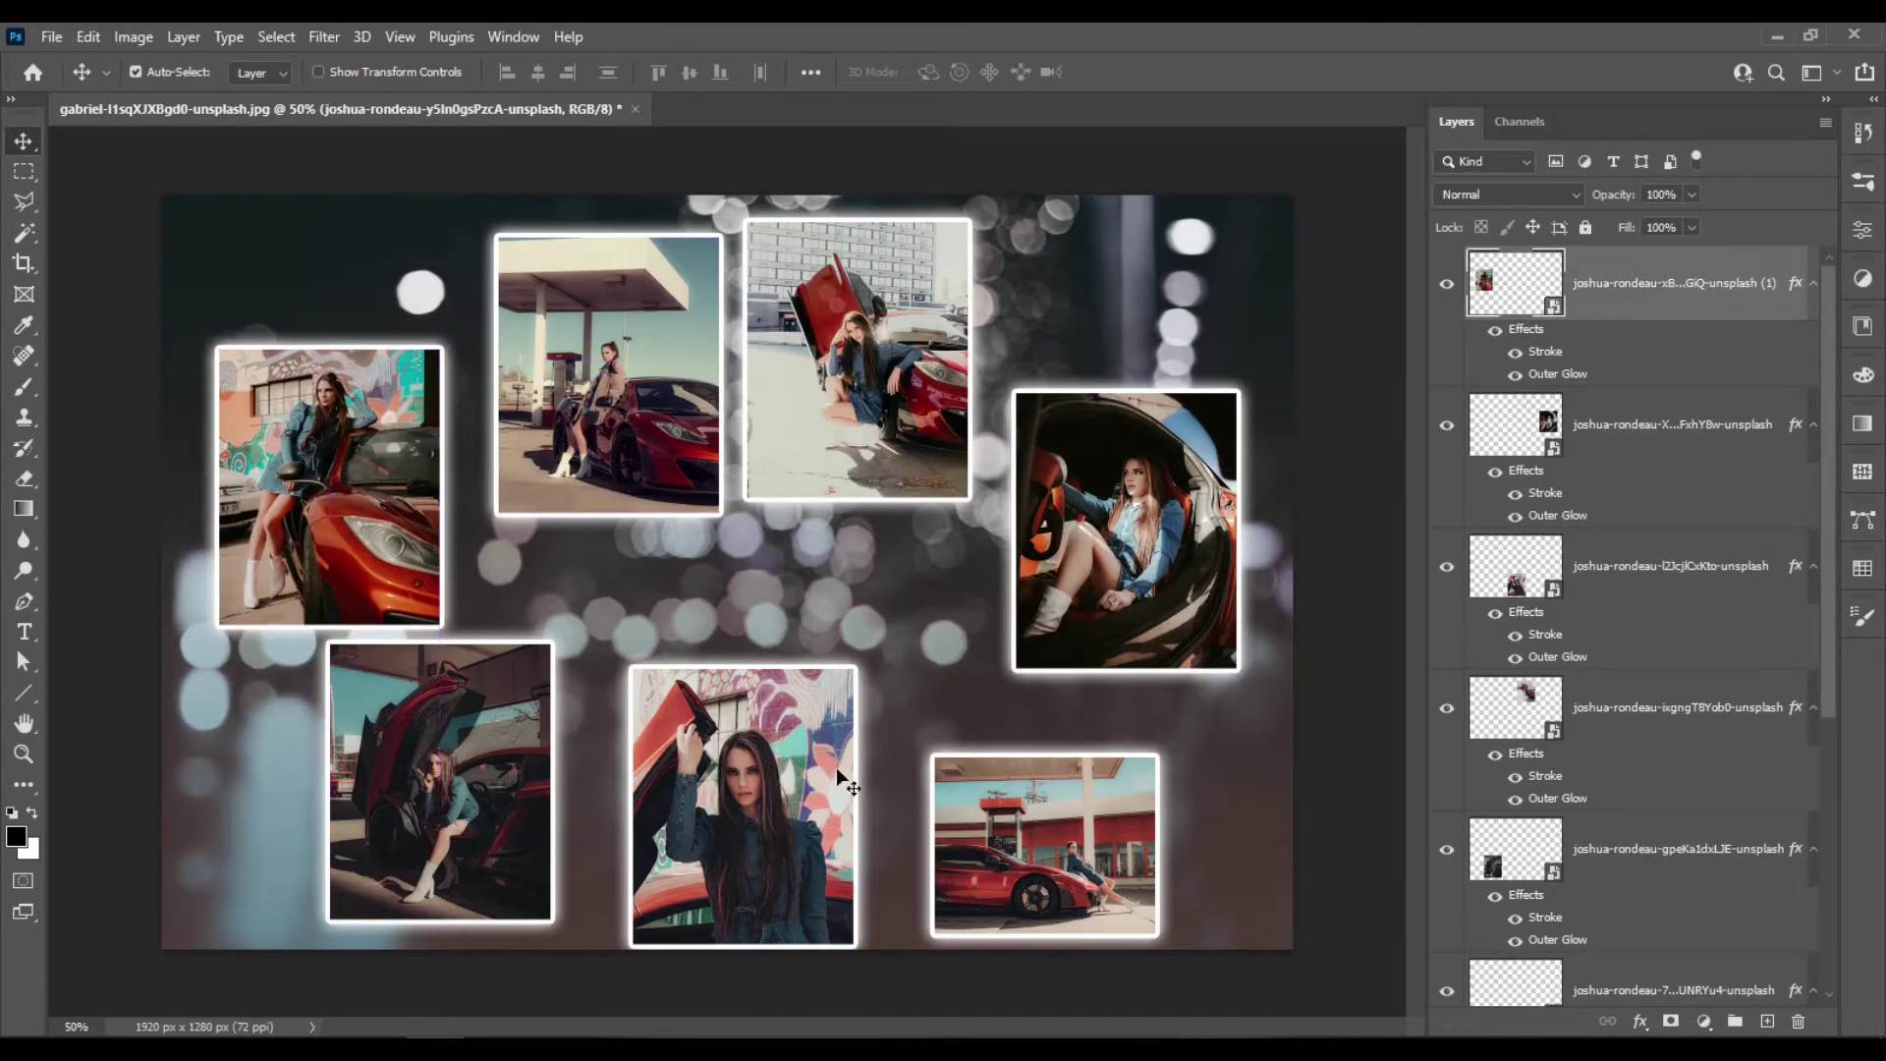
drag(992, 867, 991, 827)
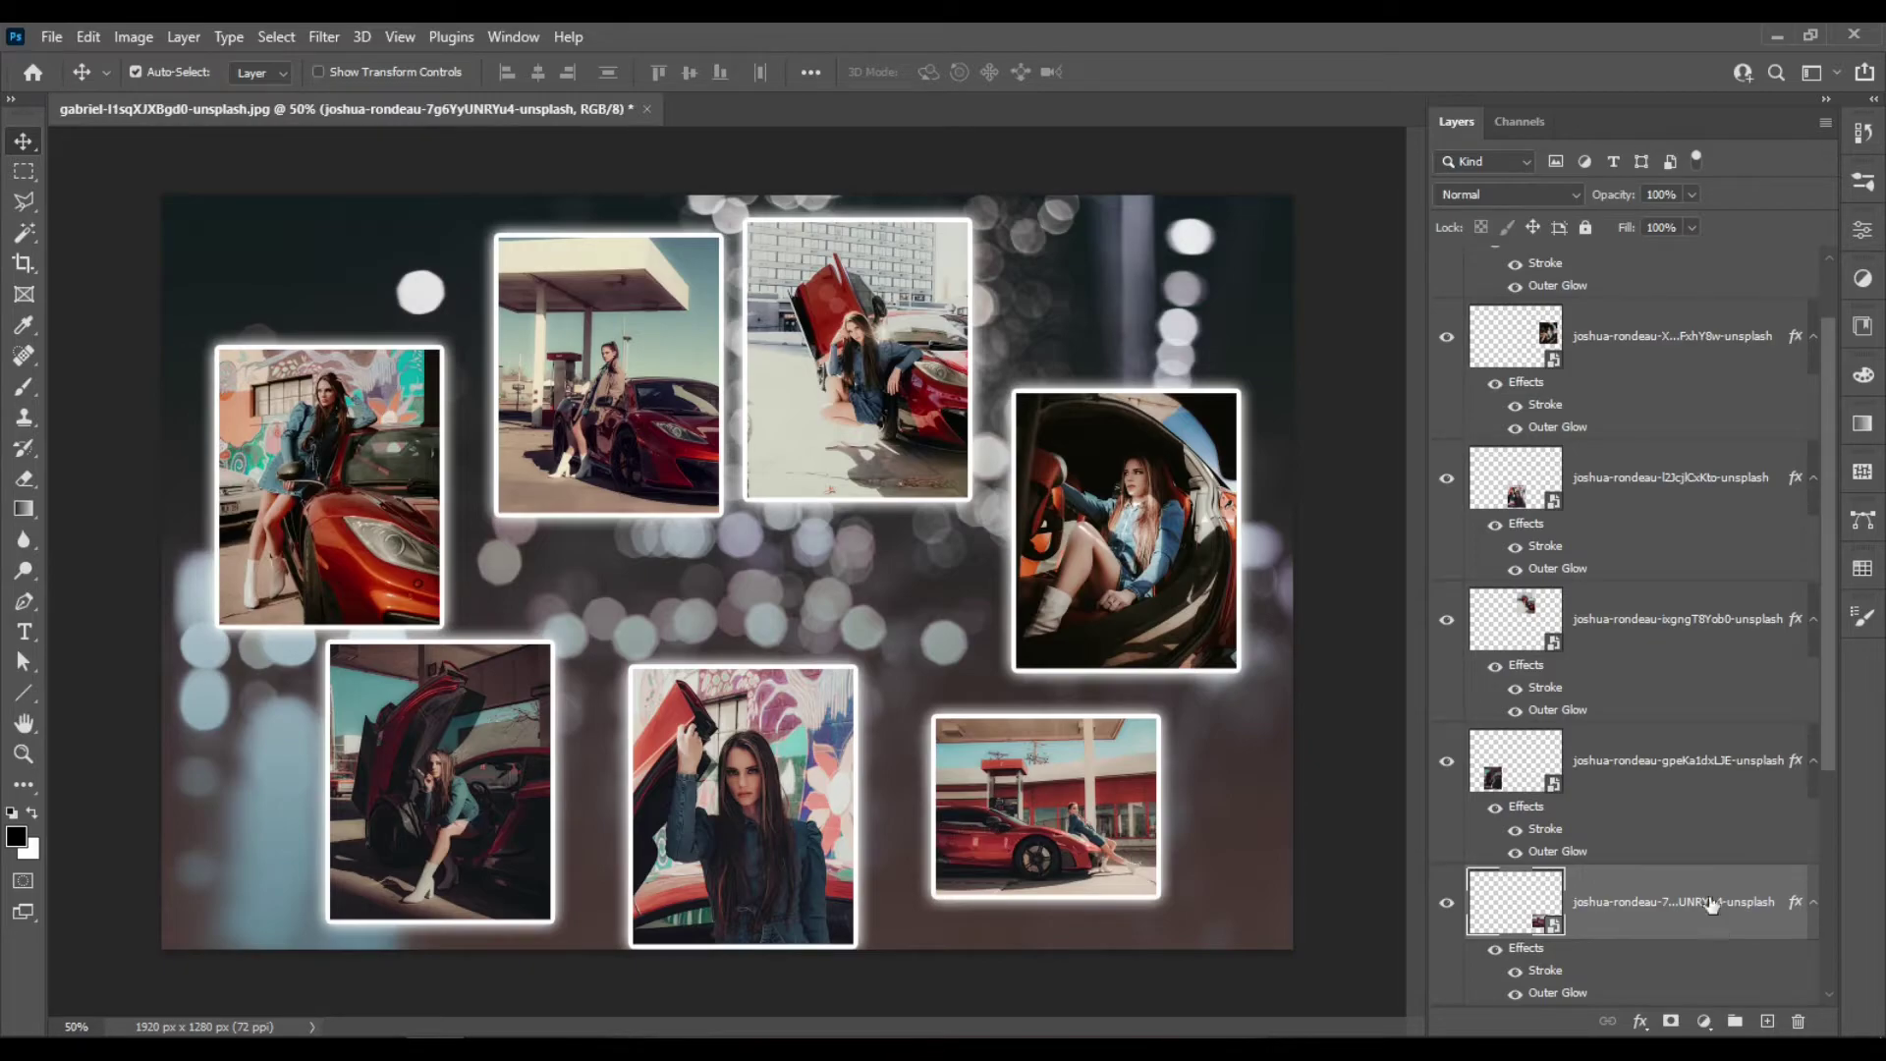
scroll(1701, 753, up, 2)
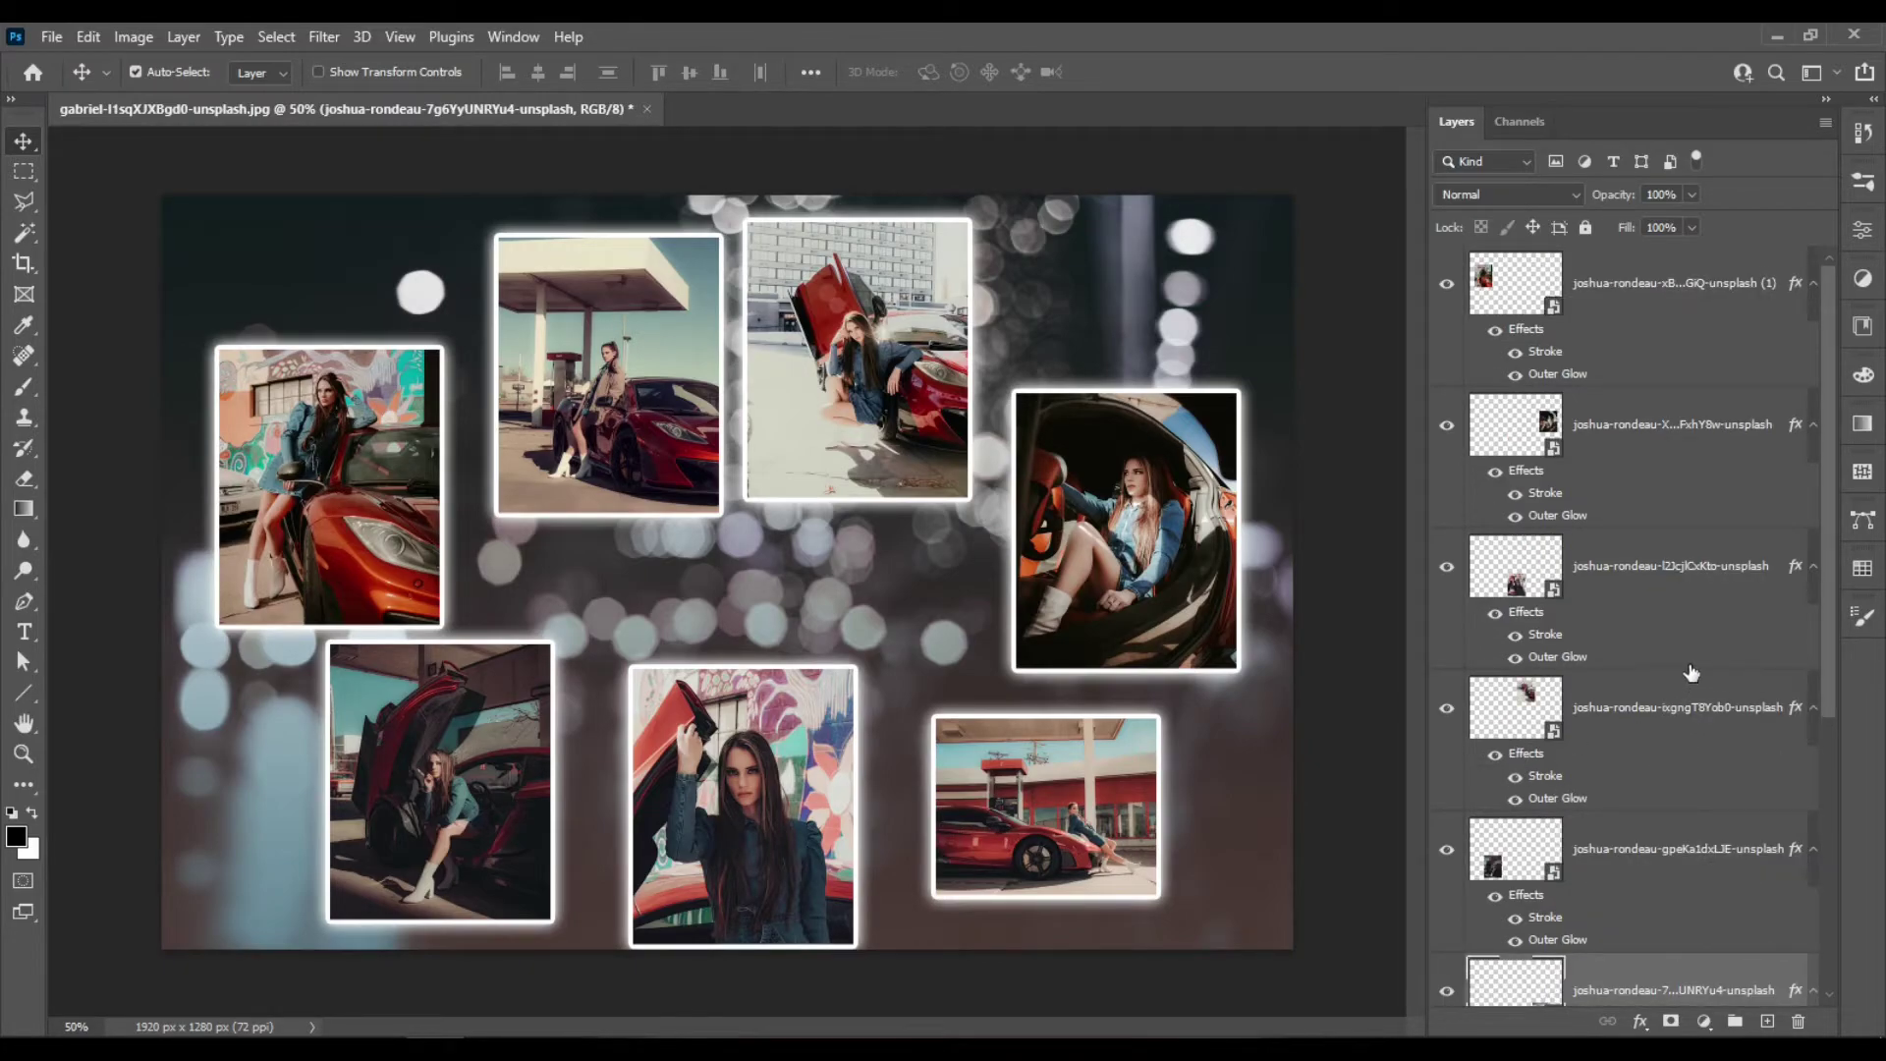
Rotate the mural photo about 3.11° clockwise with Free Transform
click(365, 425)
key(ctrl+t)
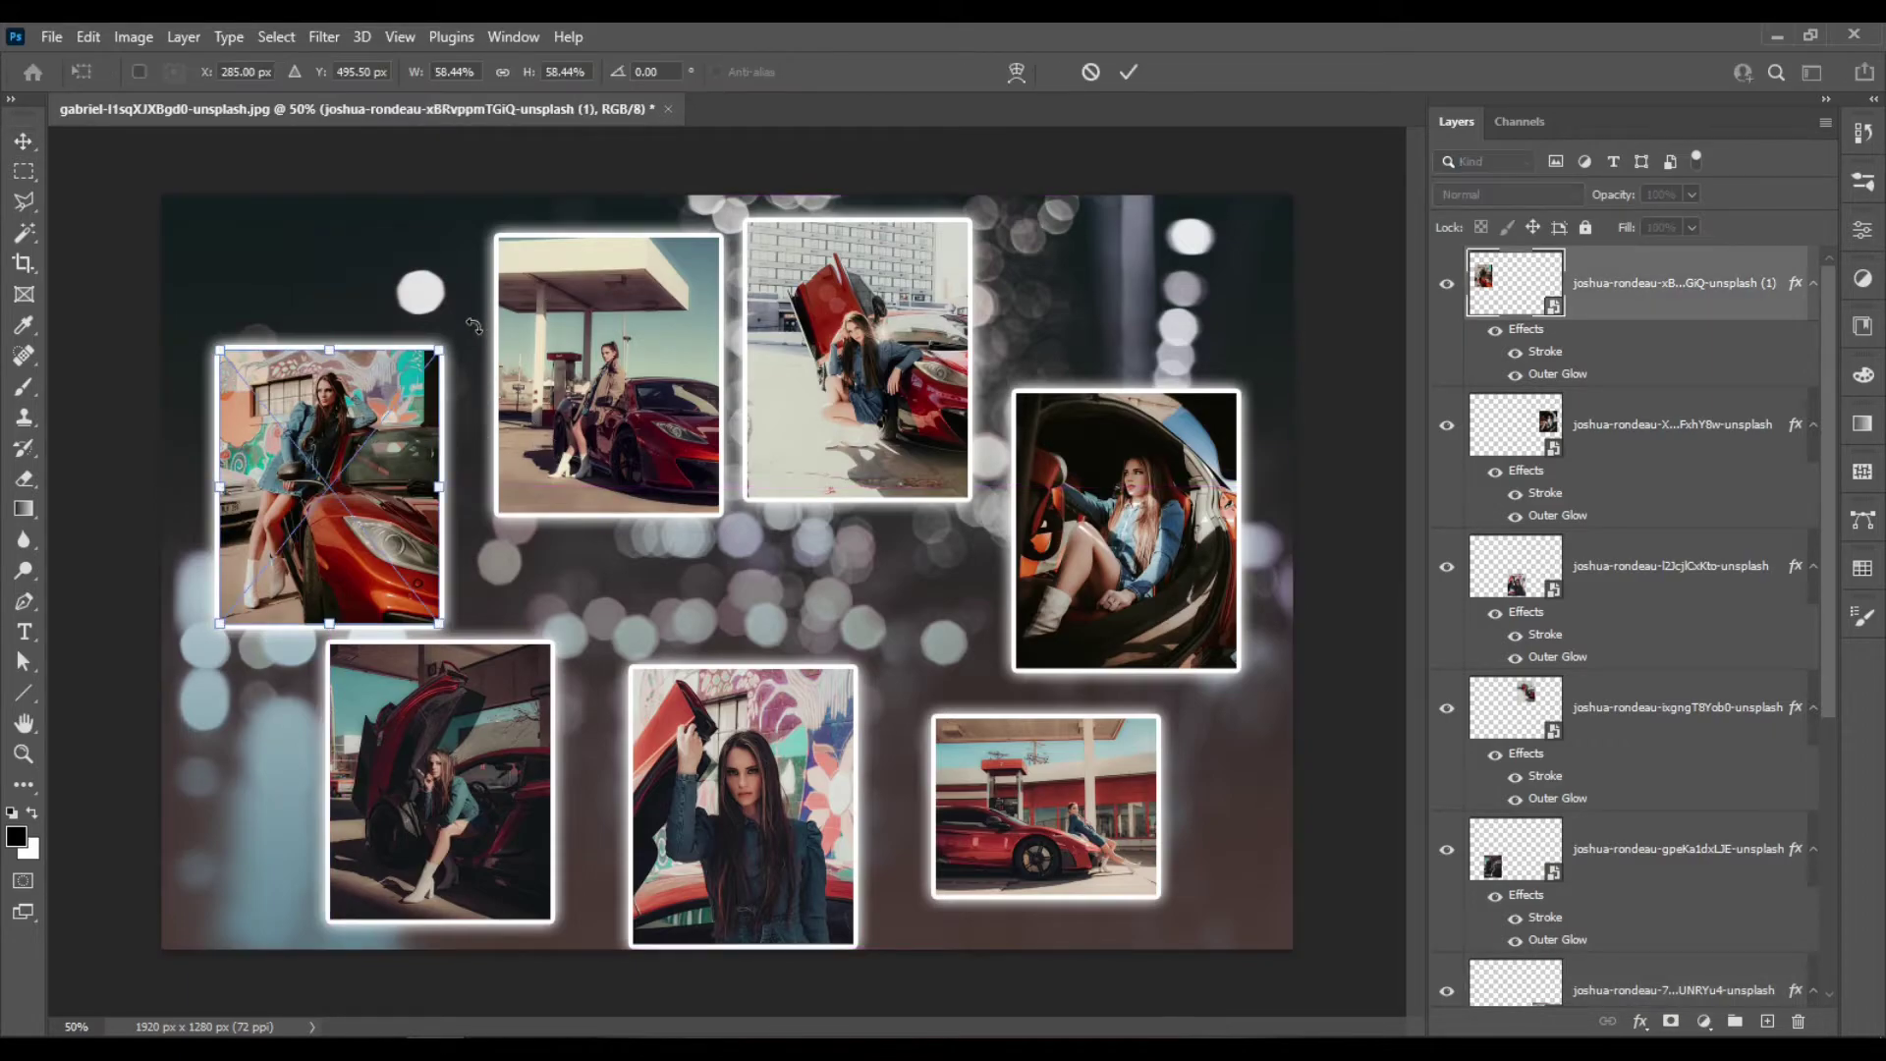
drag(477, 330, 489, 338)
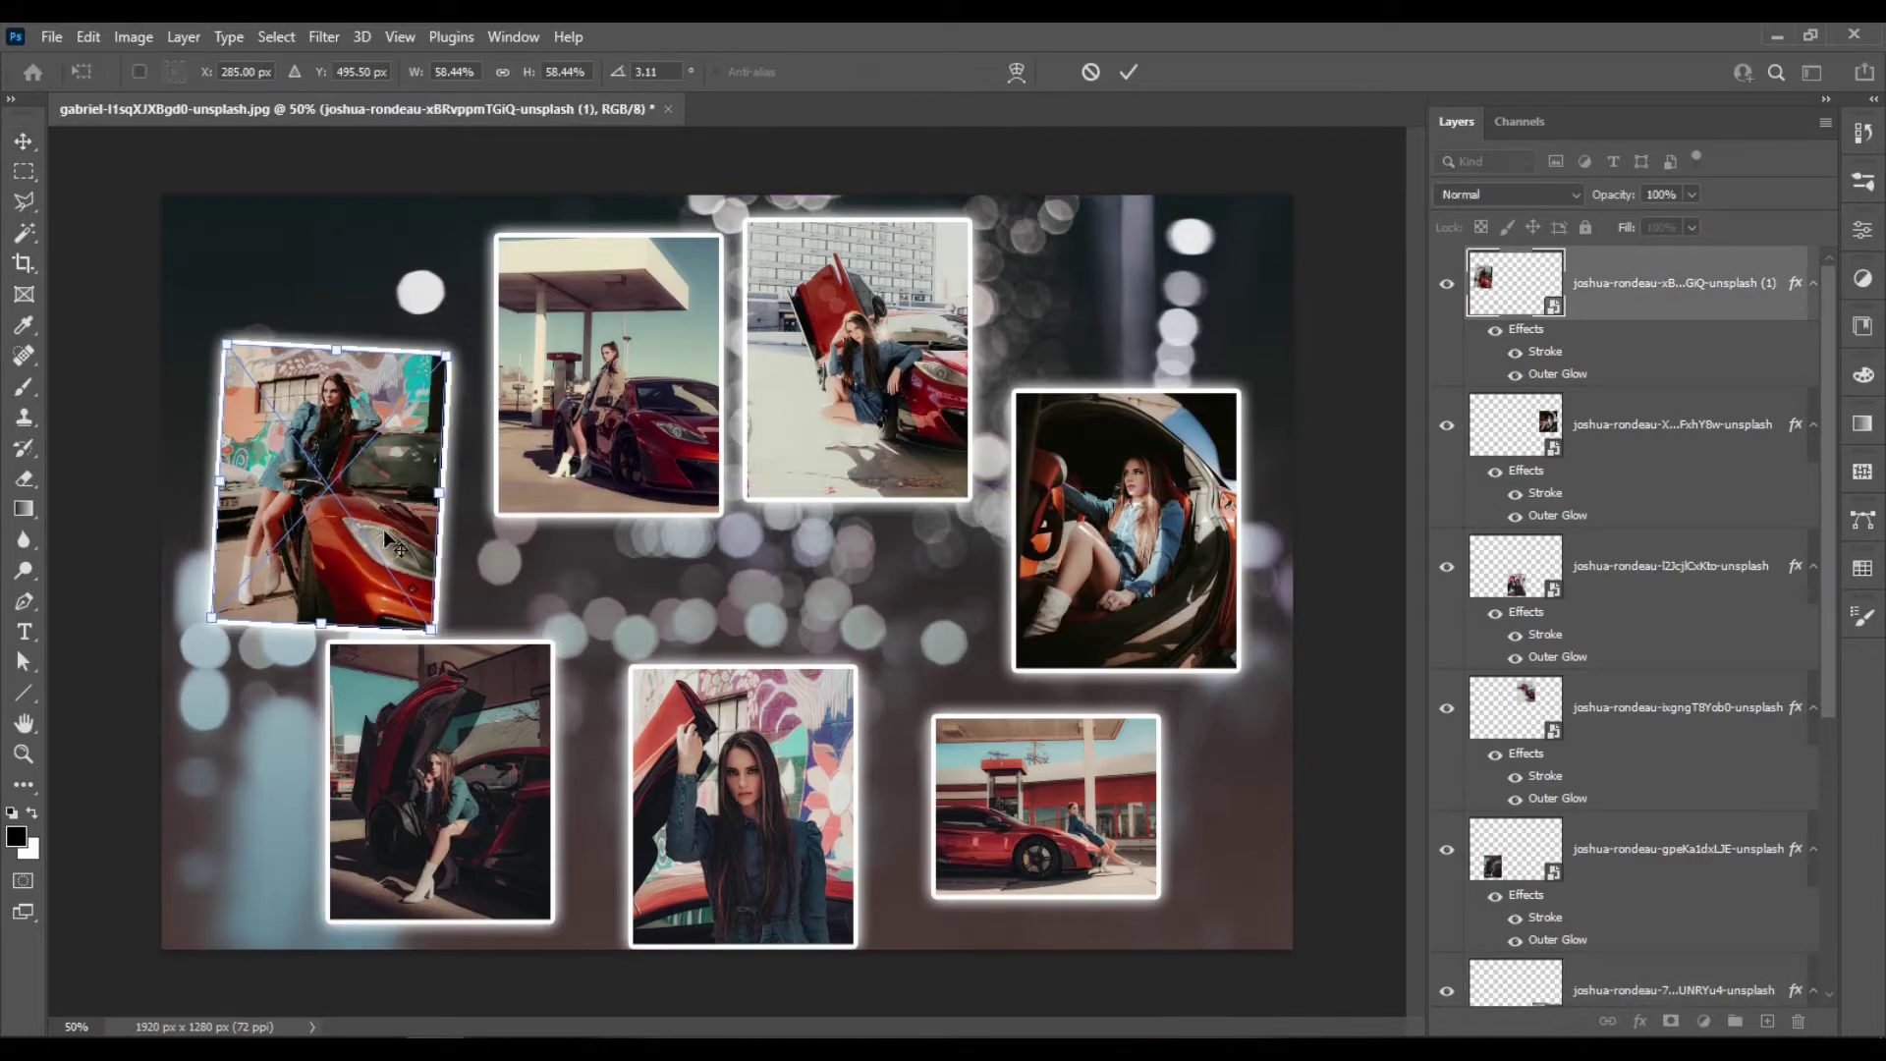
key(Return)
key(ctrl)
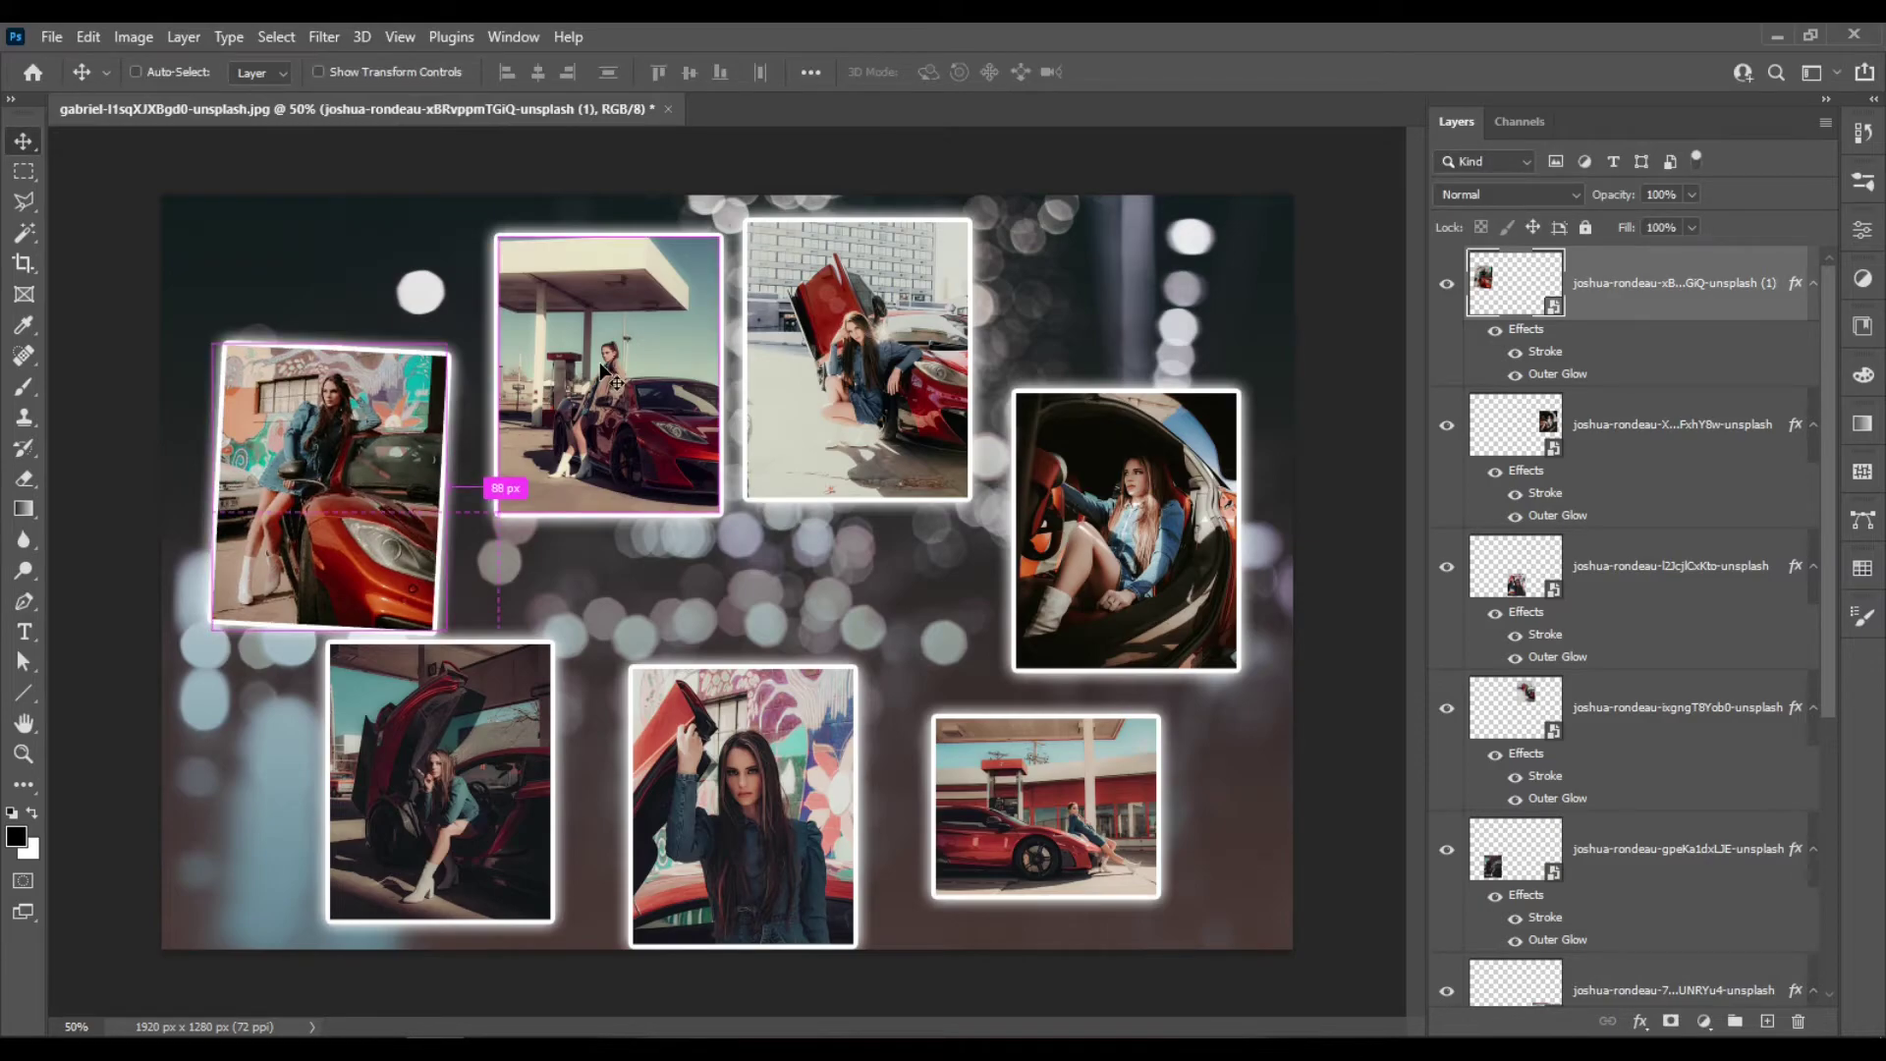
Rotate the gas station photo of the standing woman about 1.34° counterclockwise
ctrl+click(601, 372)
key(ctrl+t)
drag(735, 226, 716, 202)
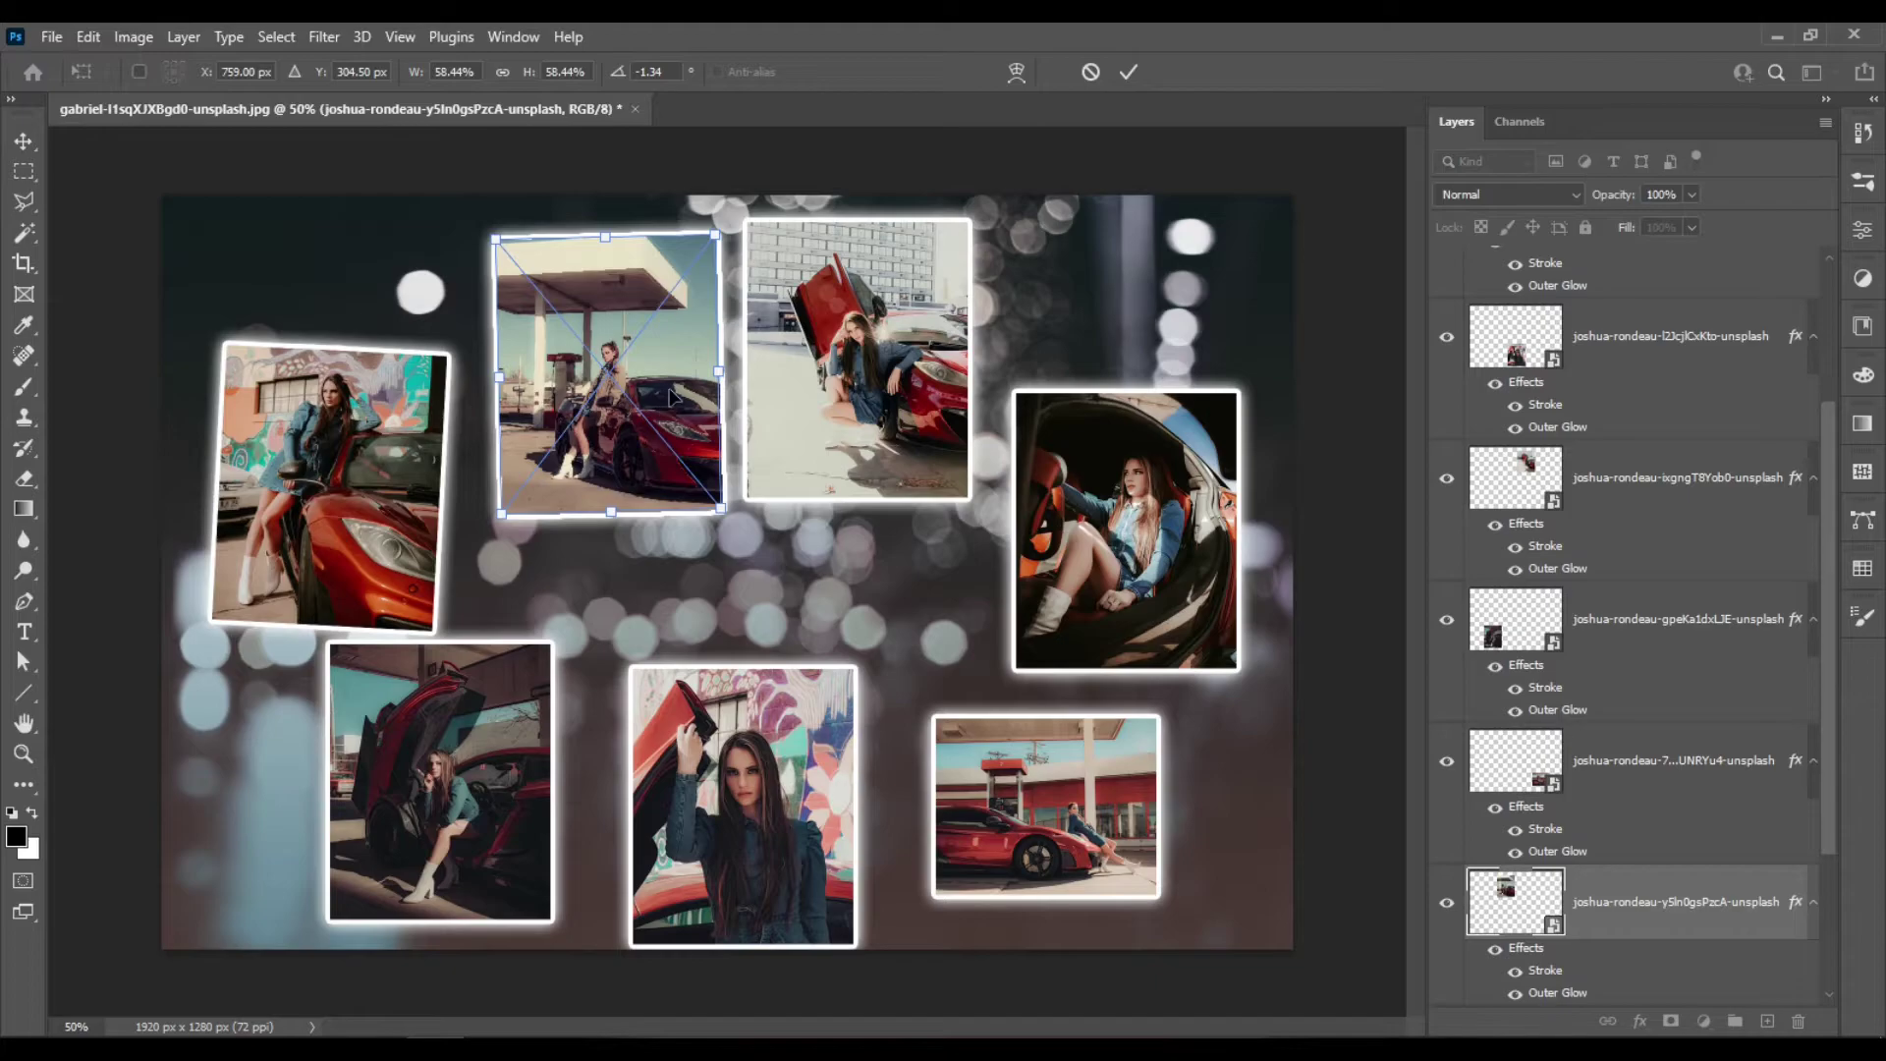
key(Return)
Tilt the car interior photo at the canvas's right side slightly clockwise
ctrl+click(1140, 548)
key(ctrl+t)
drag(1299, 380, 1311, 372)
key(Return)
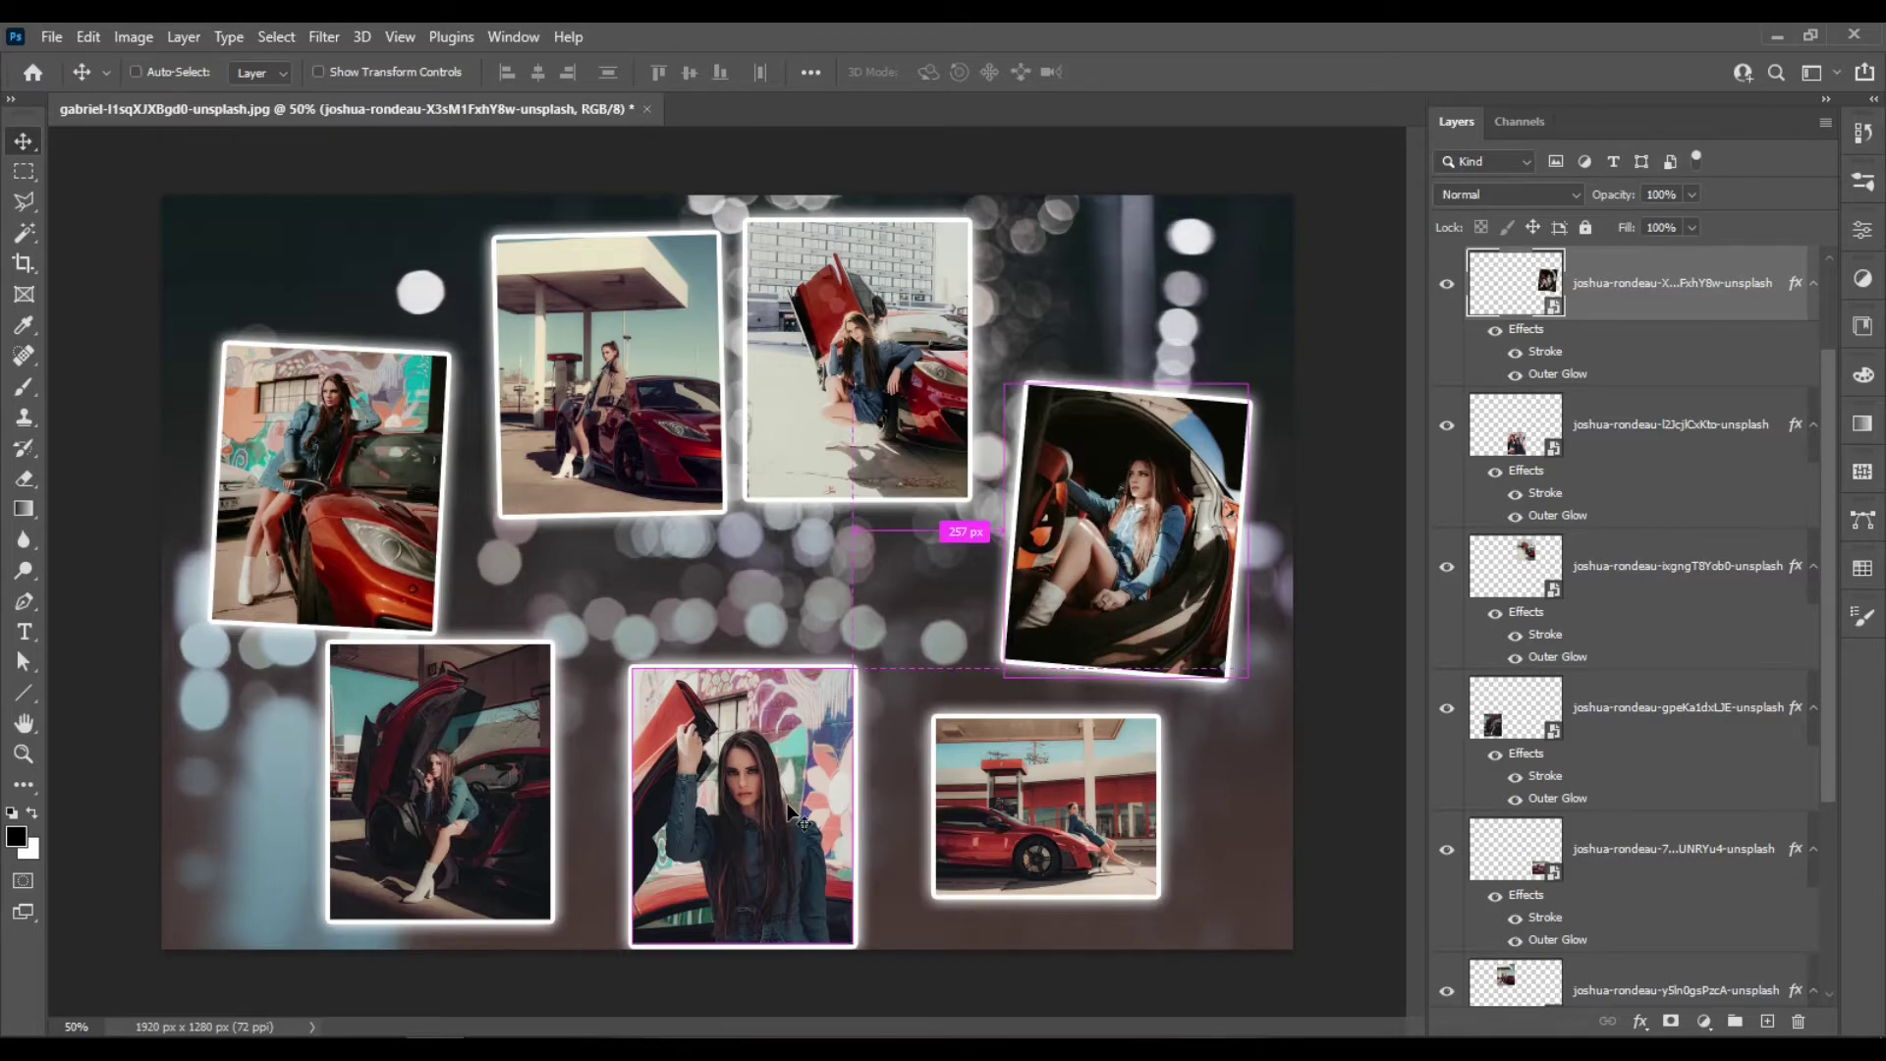
key(ctrl+t)
key(Return)
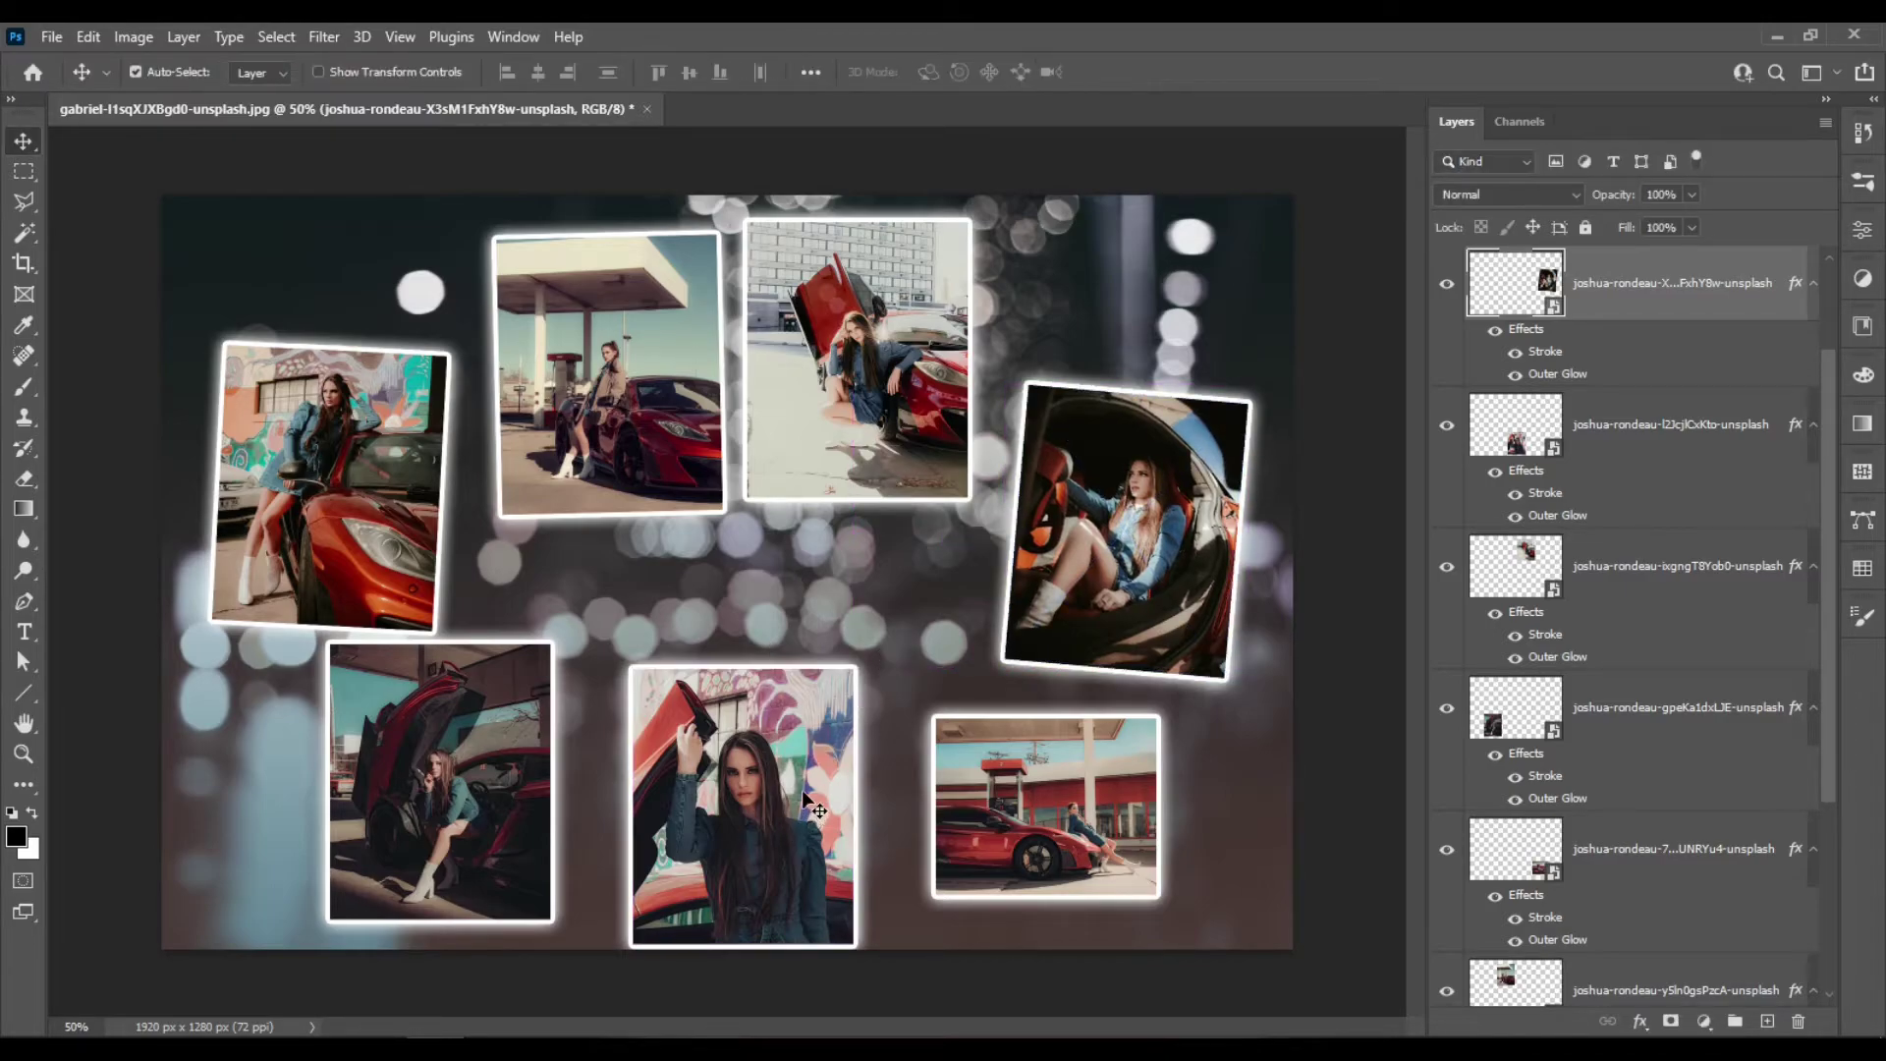
Rotate the close-up portrait at the bottom centre about 4.11° clockwise
key(alt+bracketleft)
key(ctrl+t)
drag(926, 637, 960, 594)
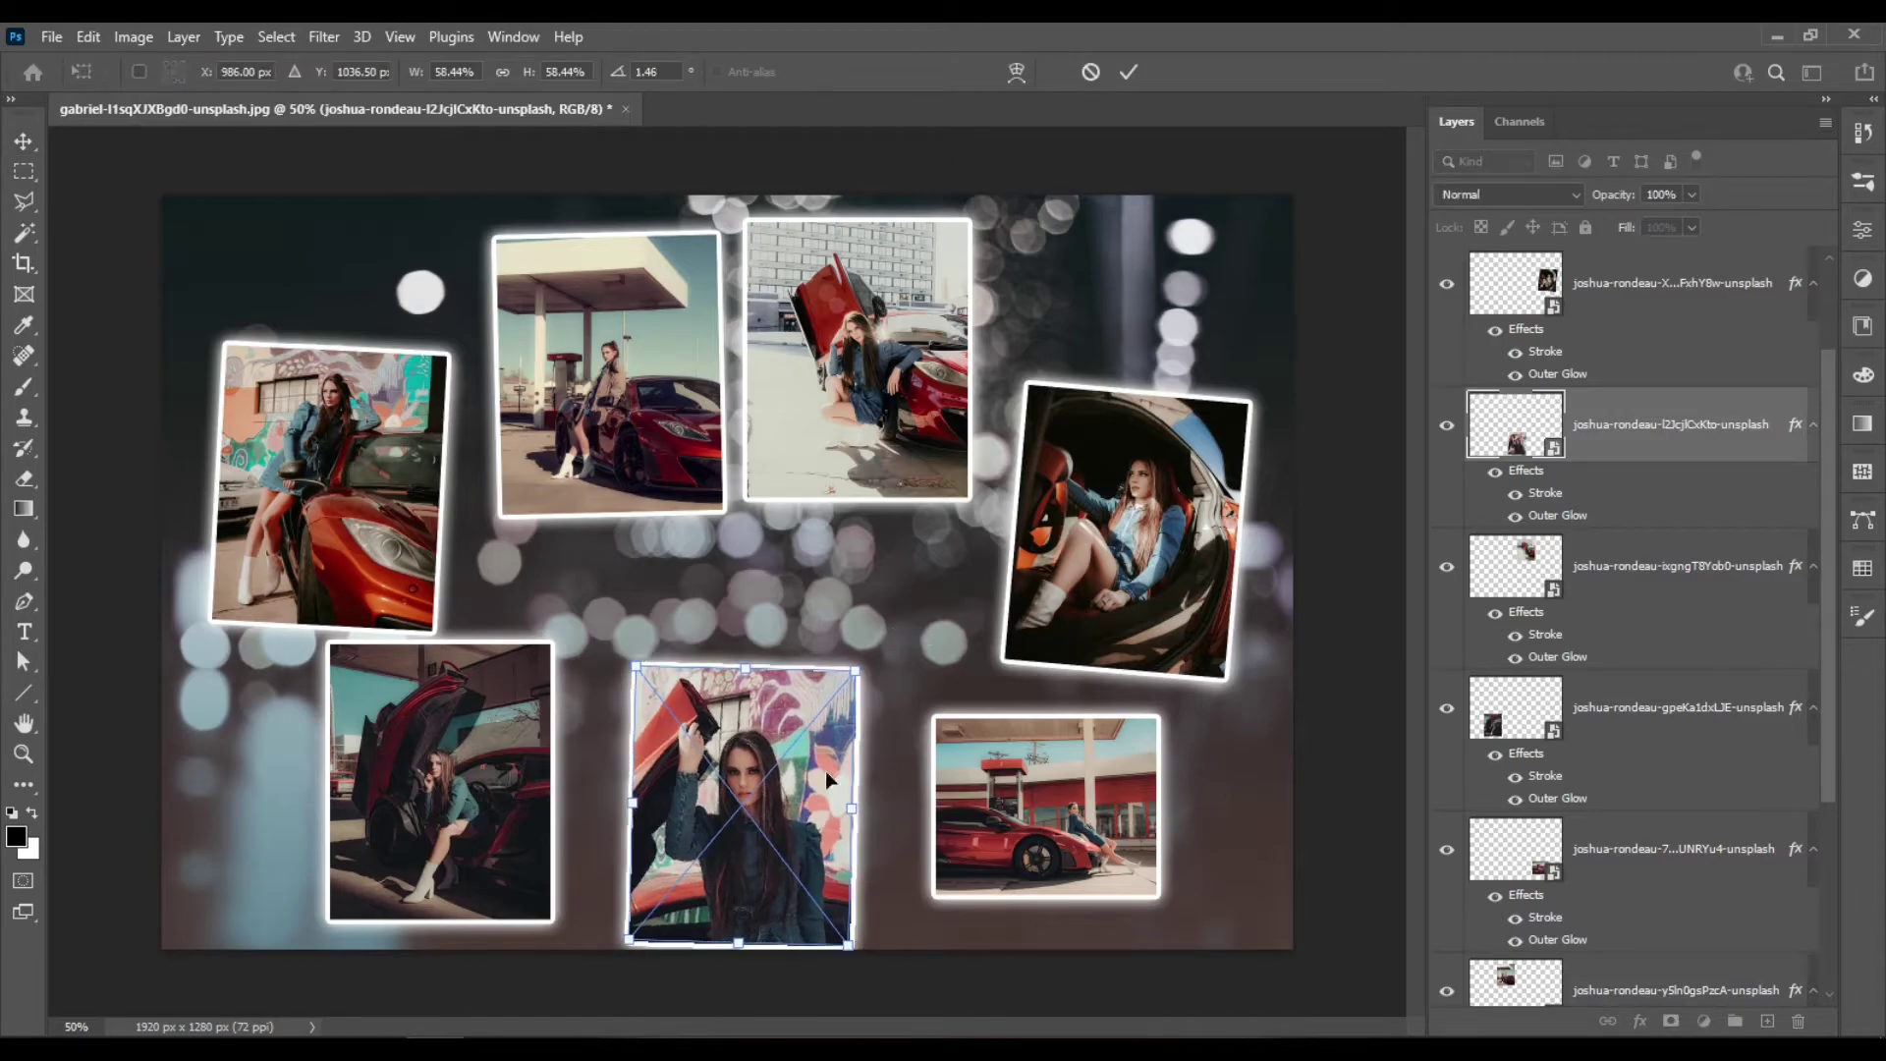
key(Return)
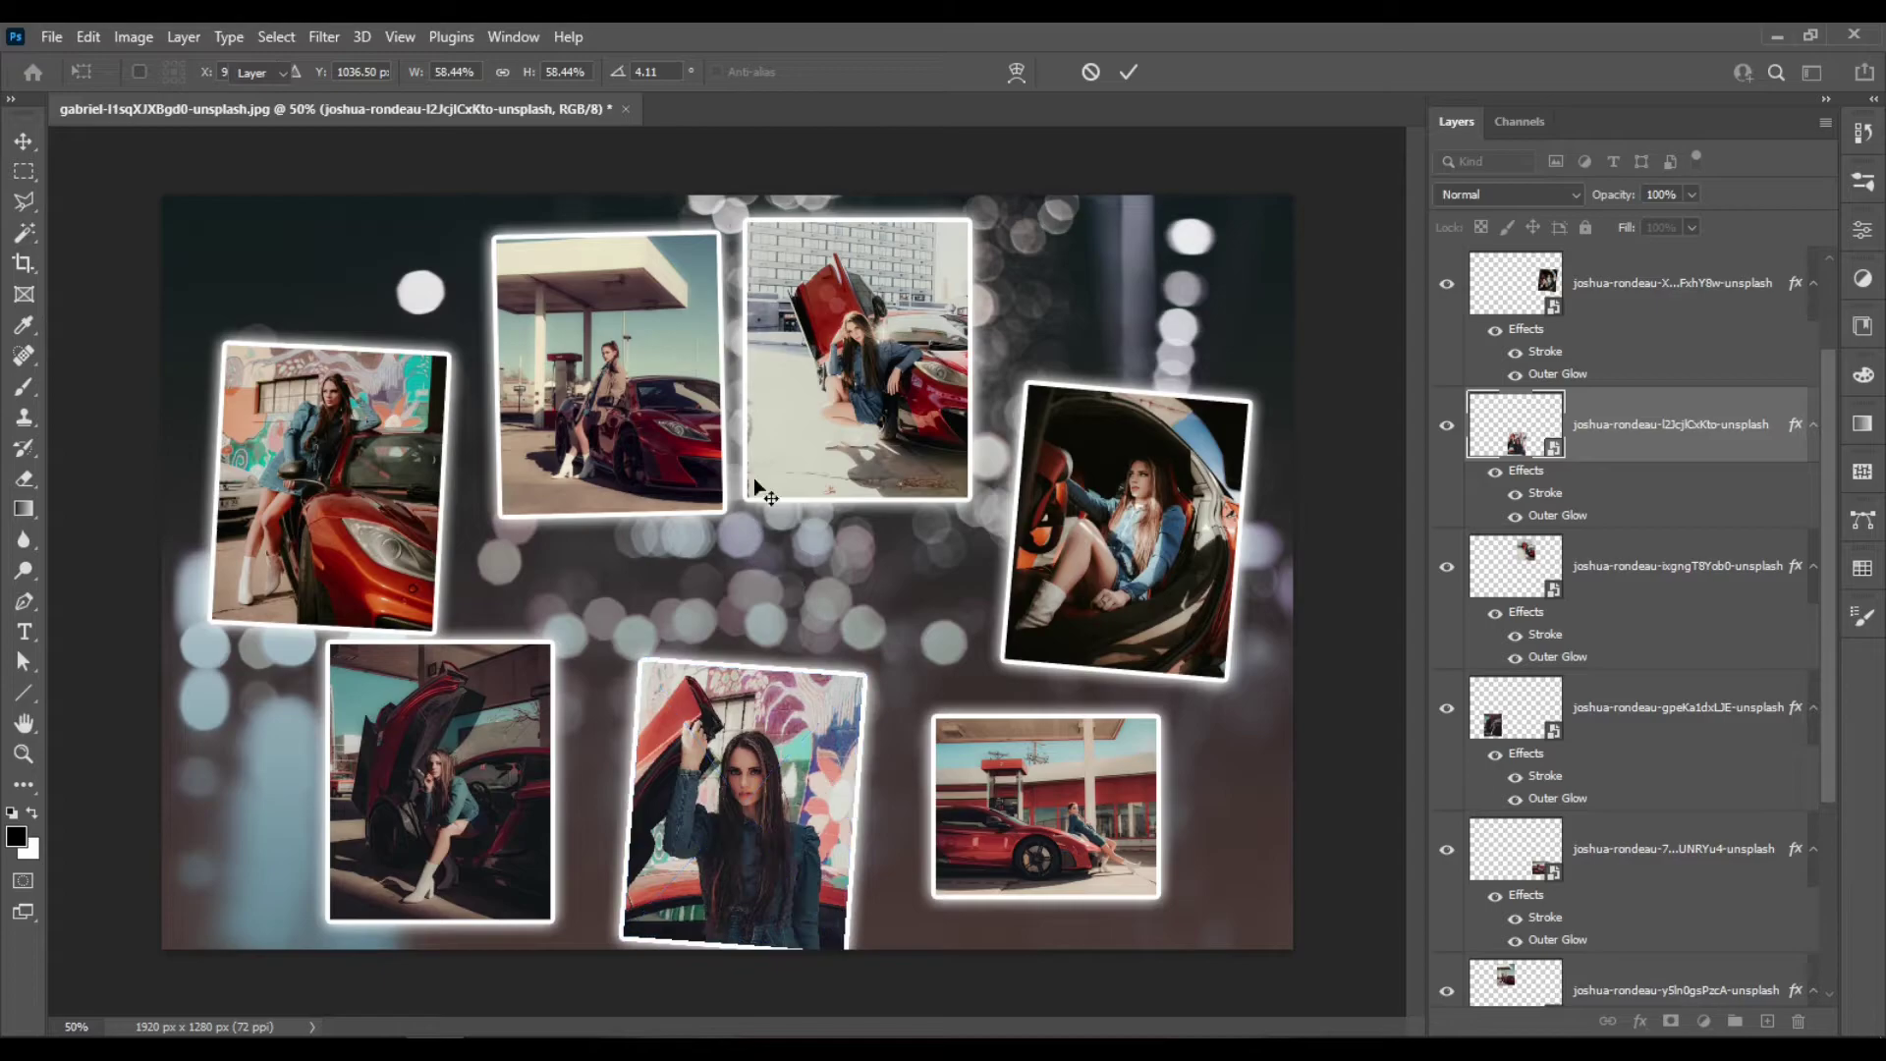
Rotate the raised-door photo at the top of the collage about 5.52° clockwise
click(920, 421)
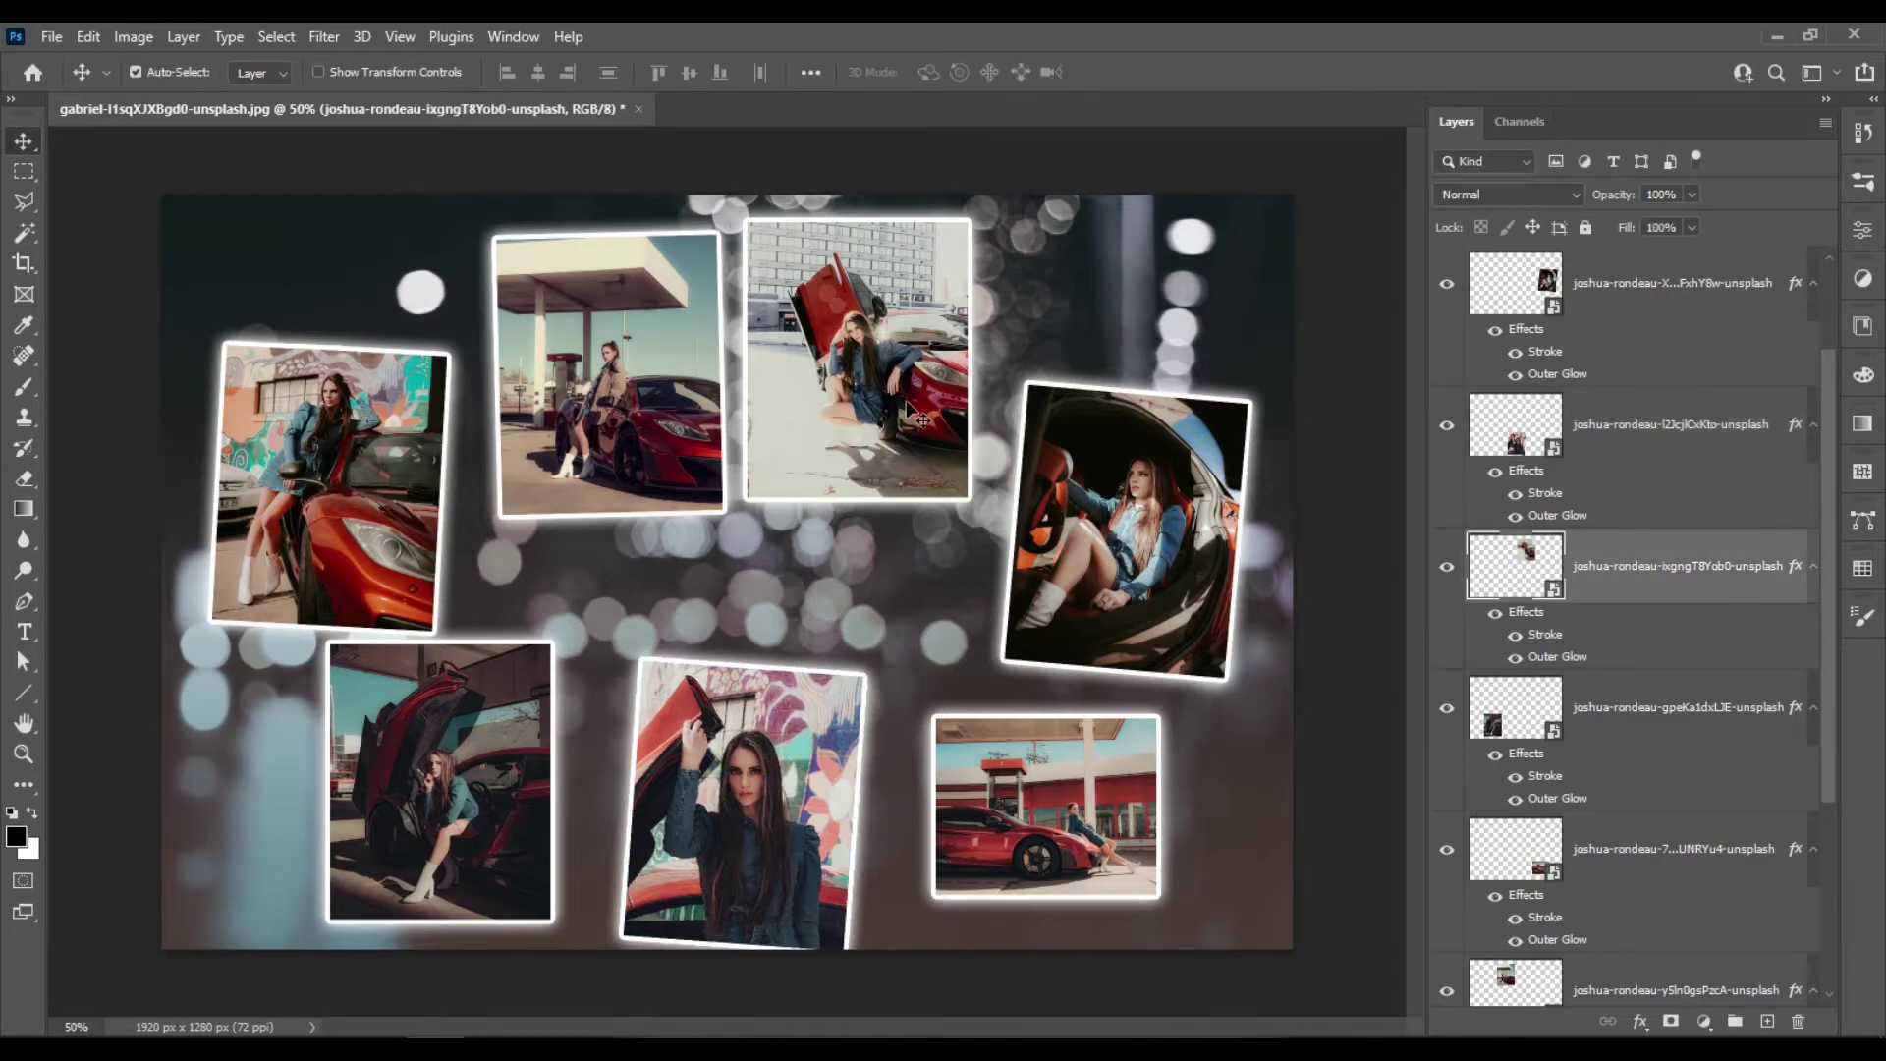
key(ctrl+t)
drag(1023, 197, 1032, 219)
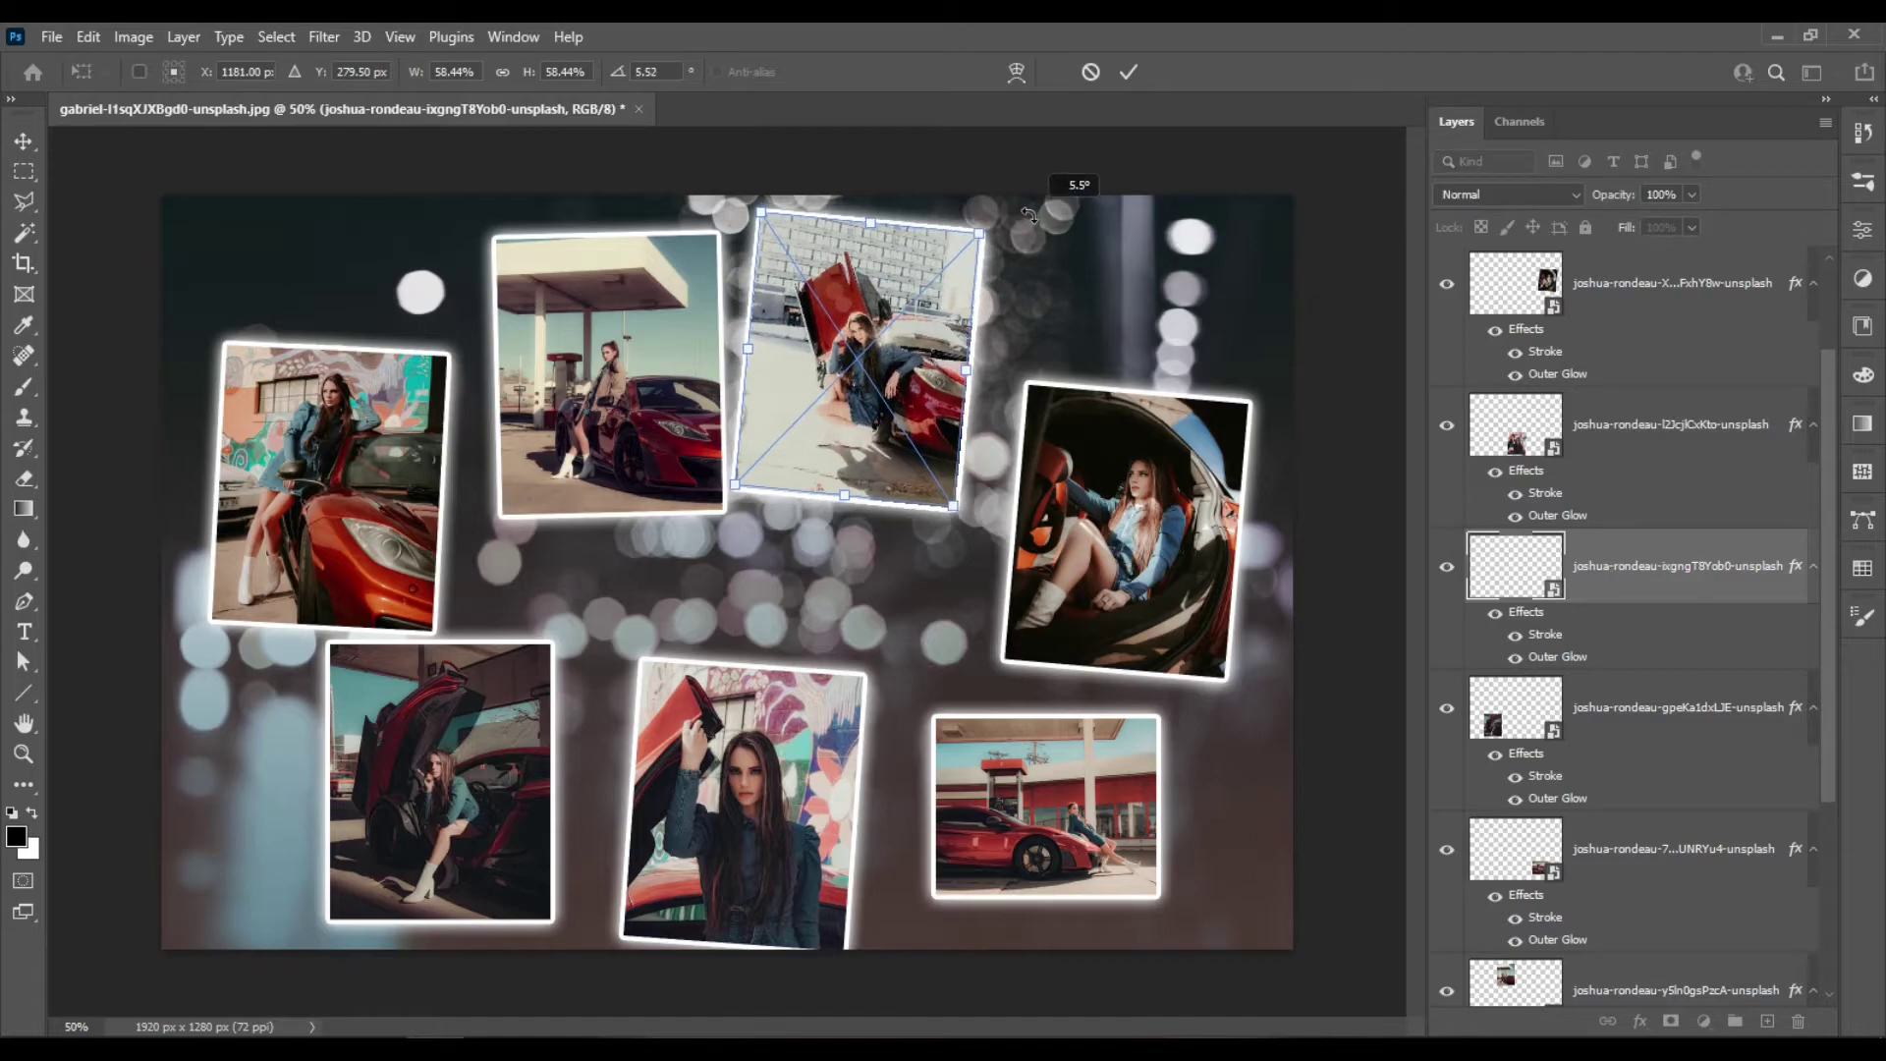
key(Return)
Rotate the landscape car photo at the lower right about 6.36° counterclockwise
click(1059, 851)
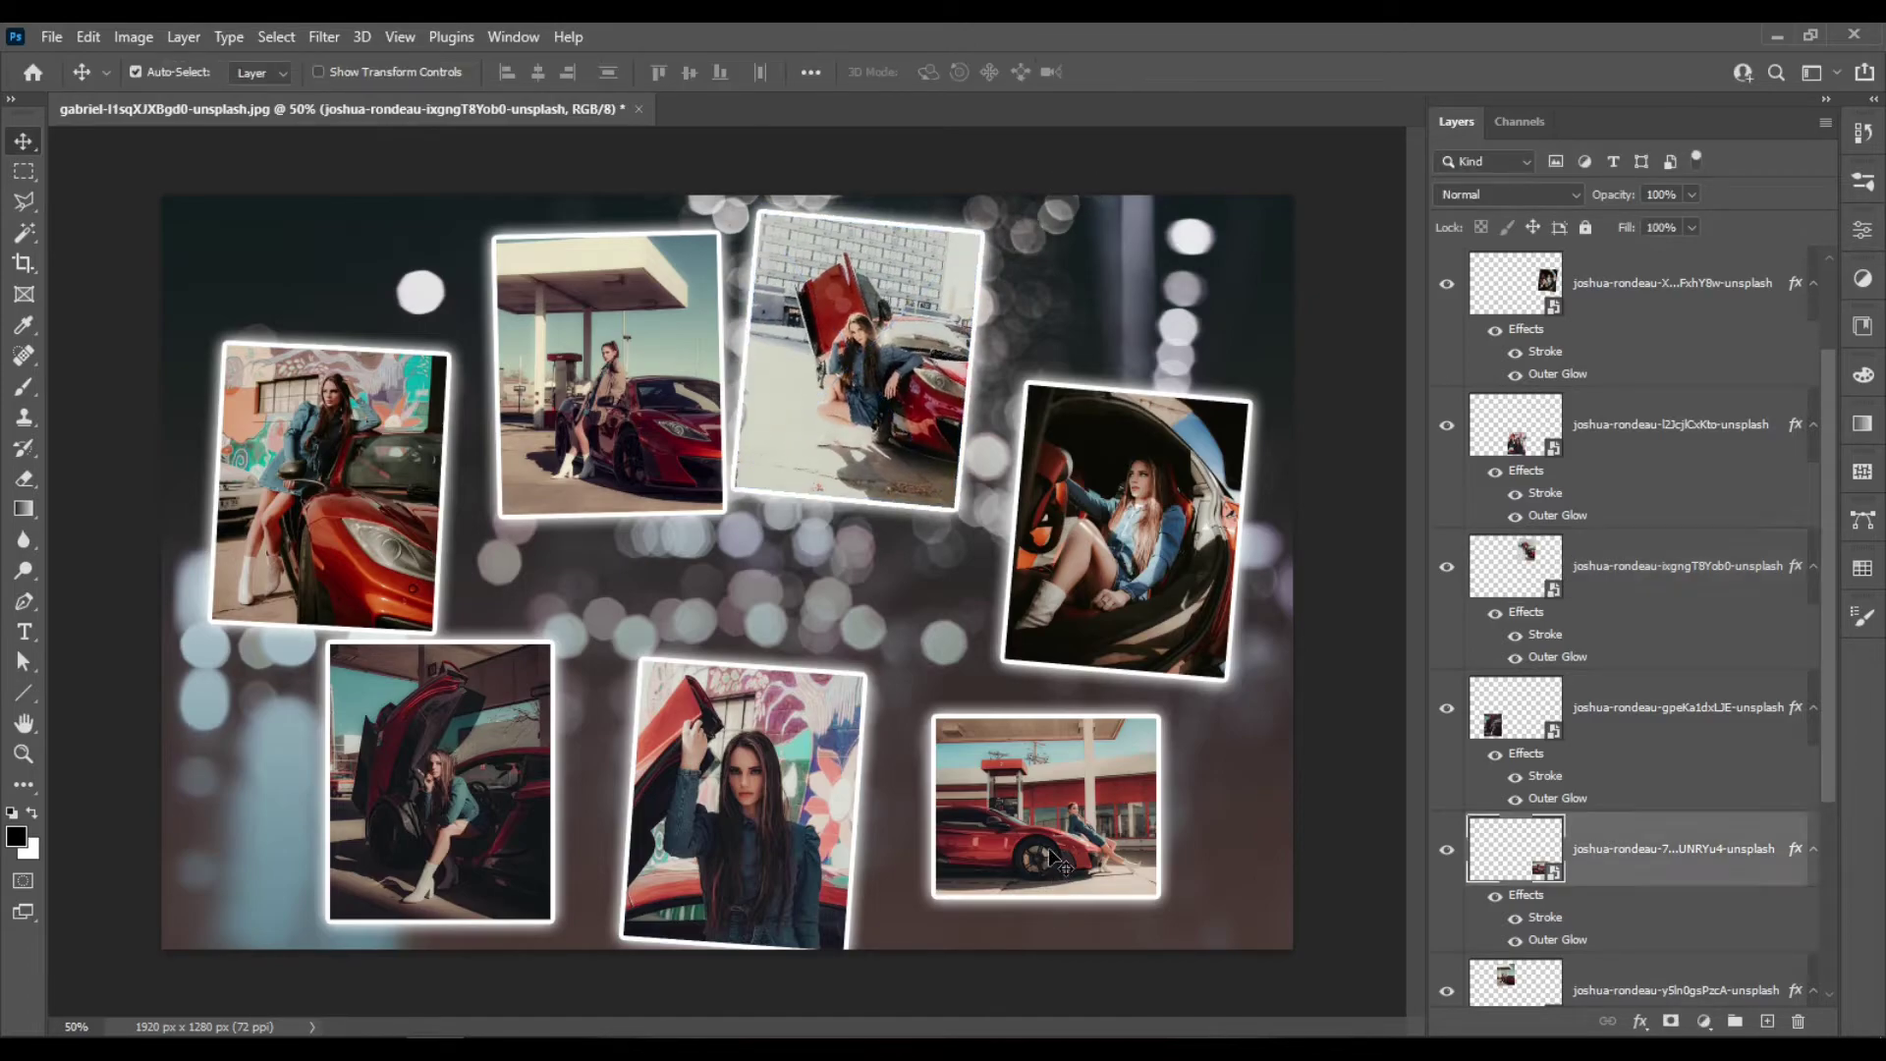
key(ctrl+t)
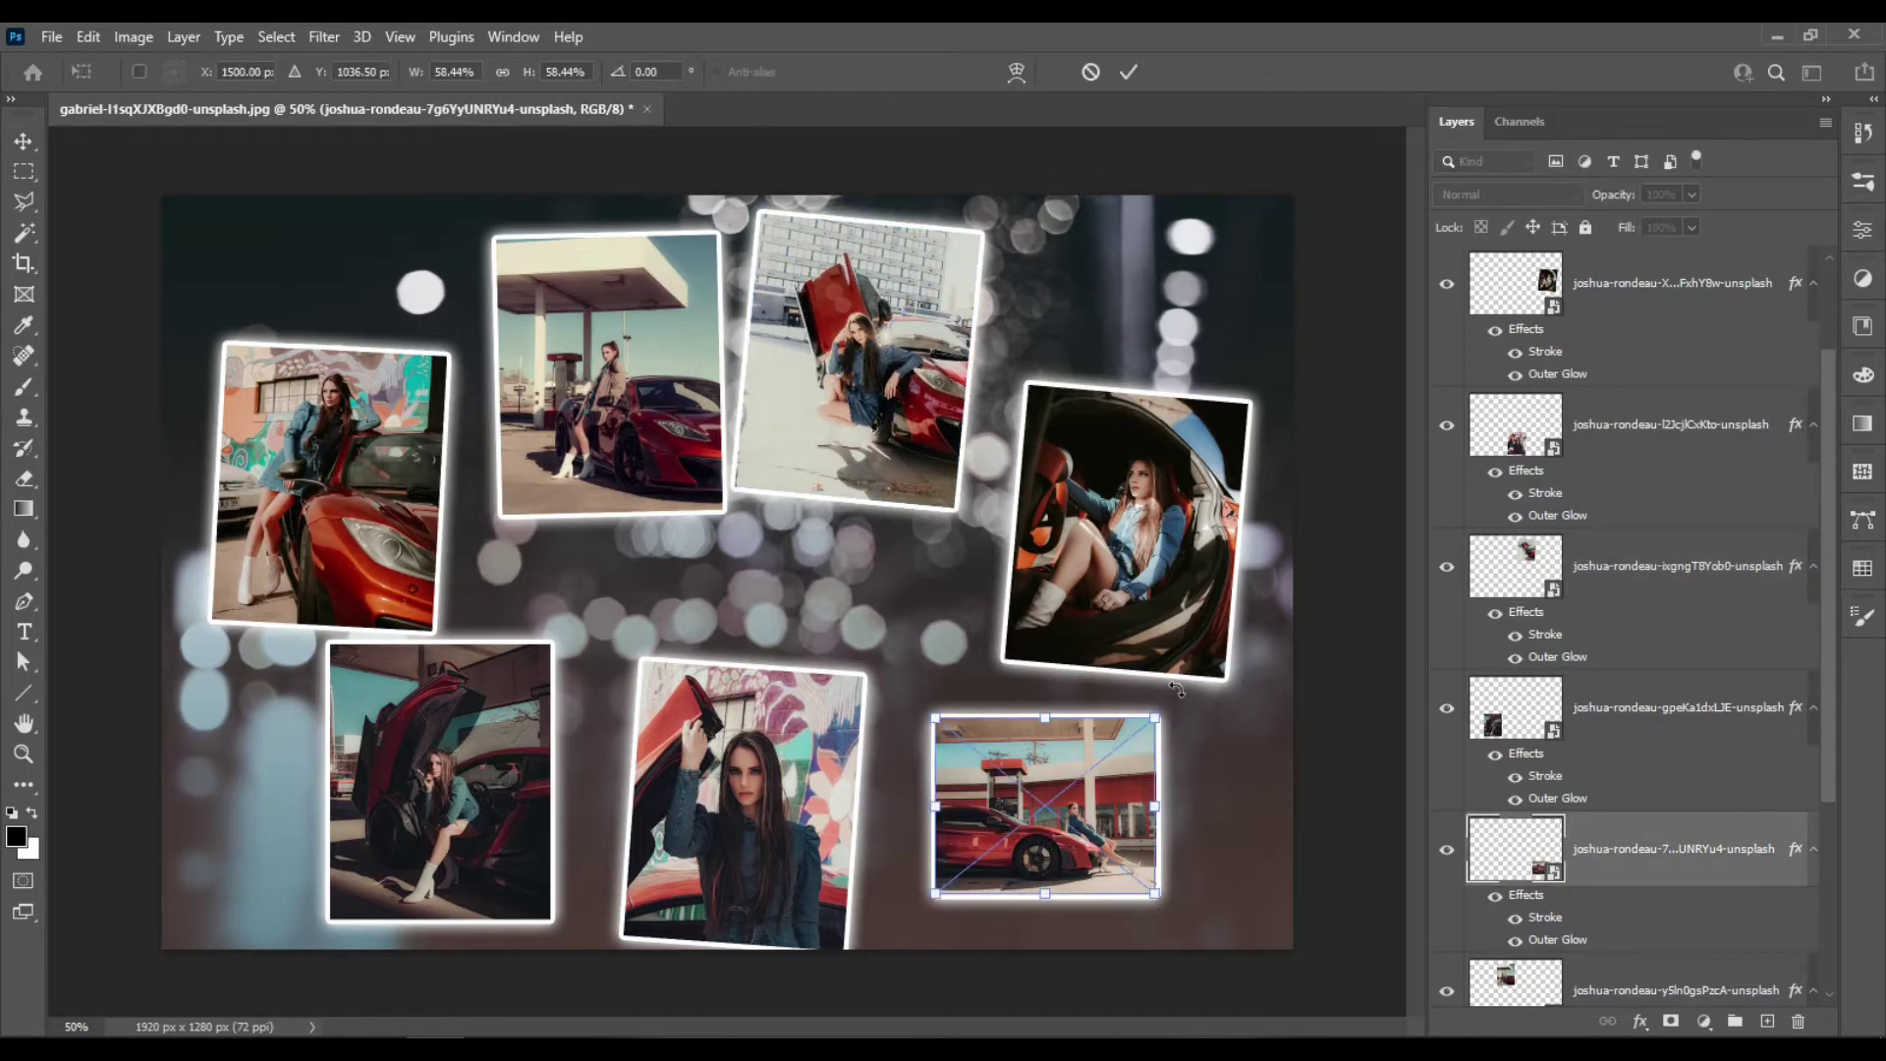
drag(1176, 690, 1163, 676)
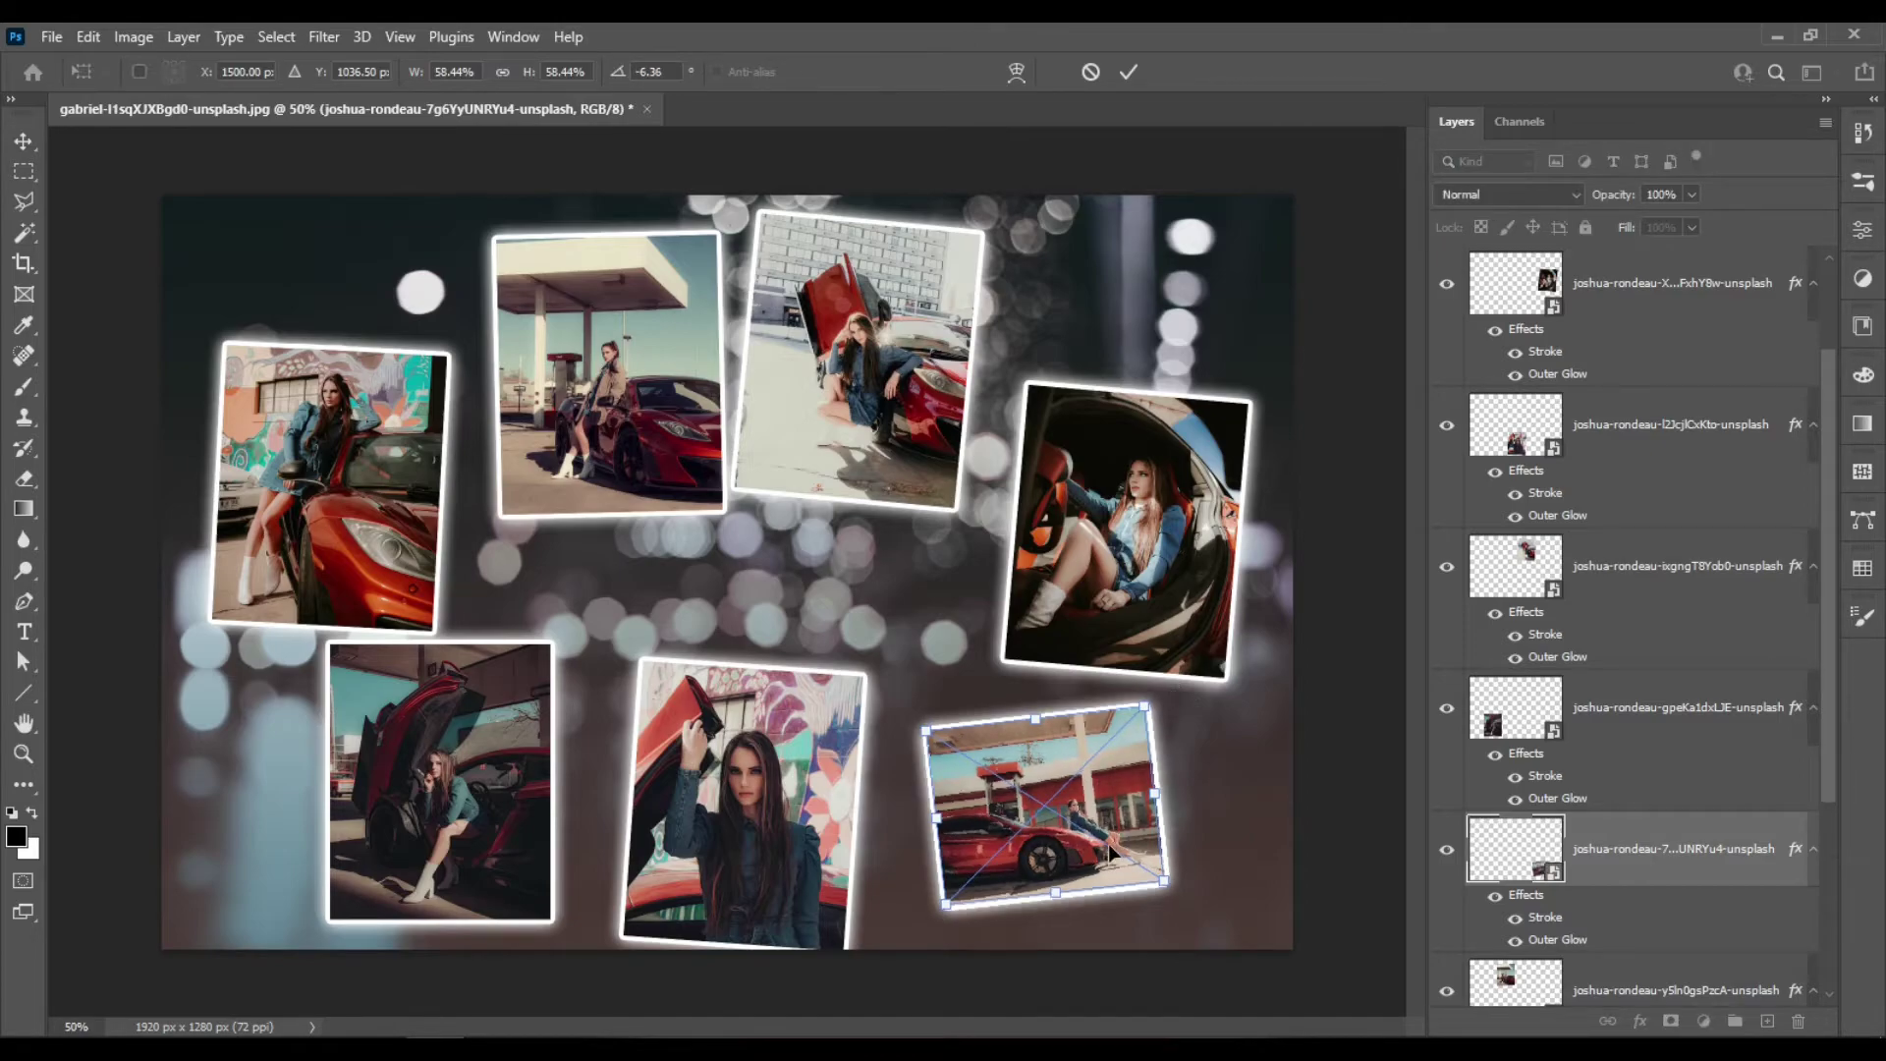
key(Return)
Rotate the dark garage photo at the lower left about 2.58° counterclockwise
ctrl+click(482, 786)
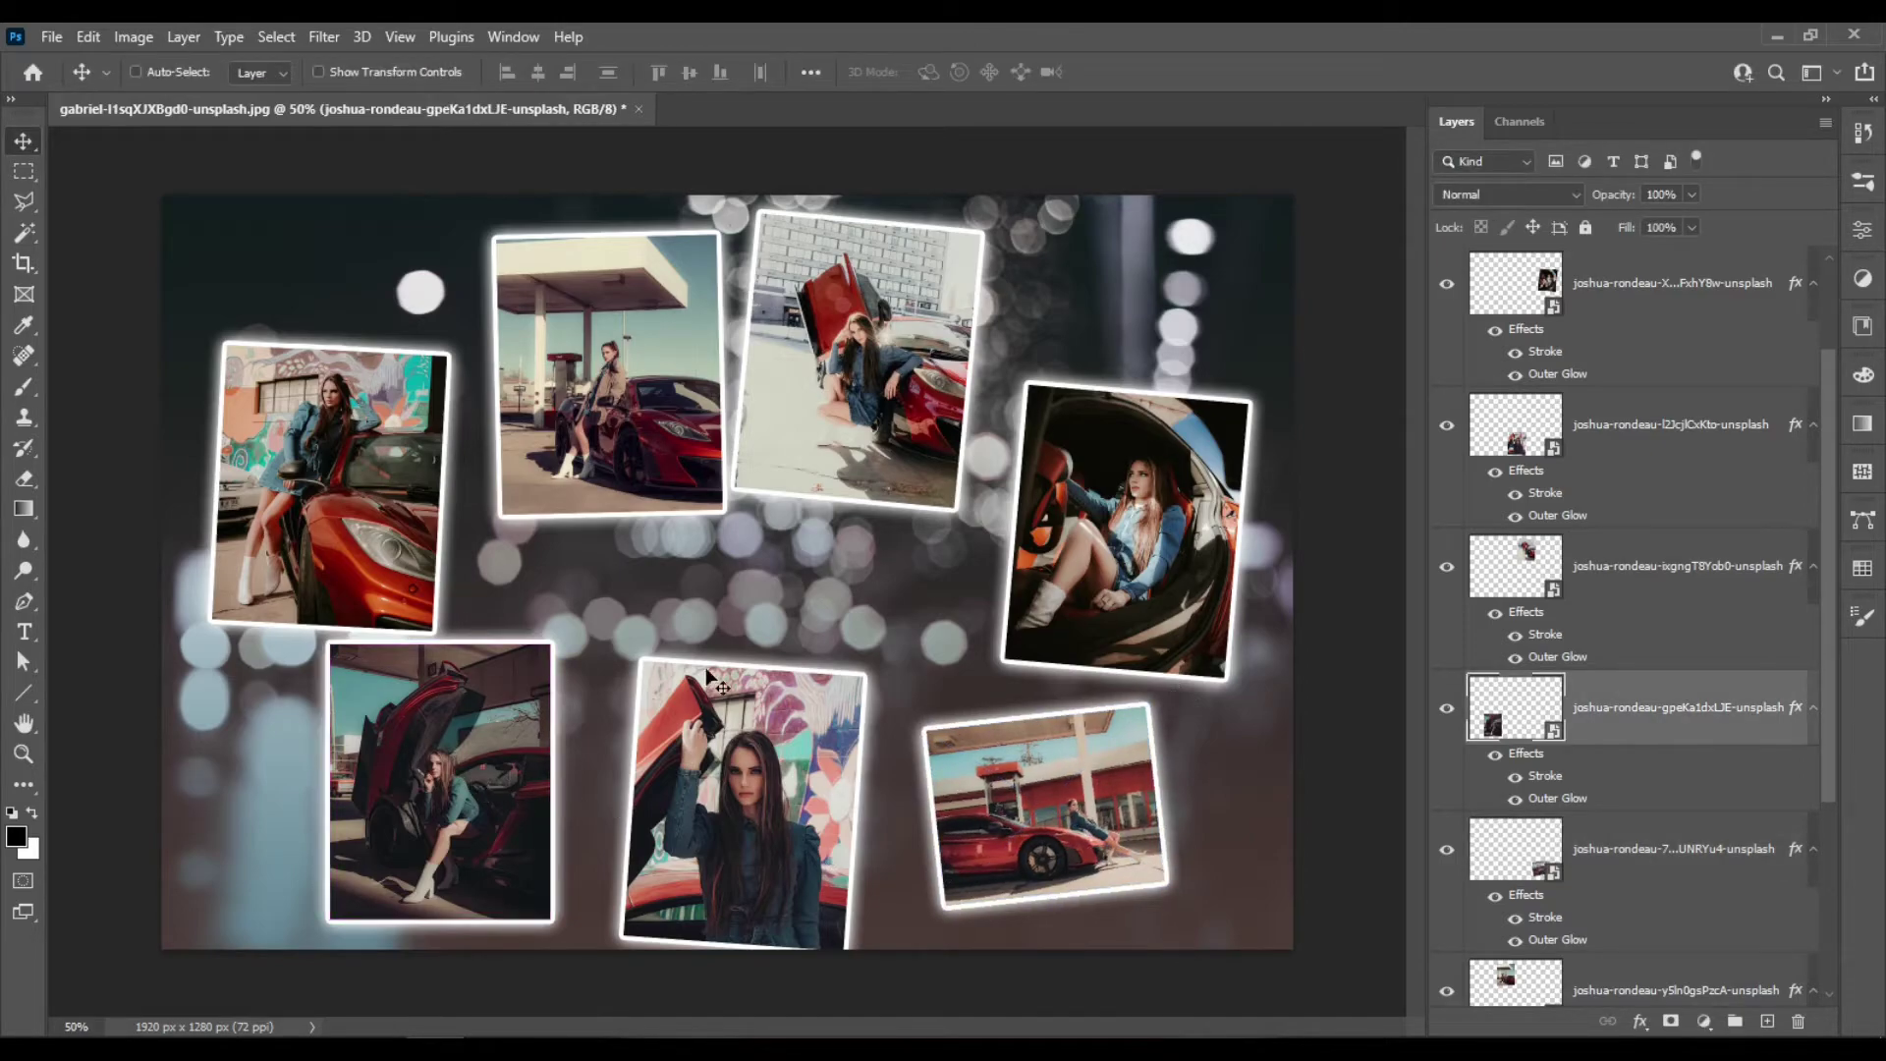
key(ctrl+t)
drag(608, 645, 599, 606)
key(Return)
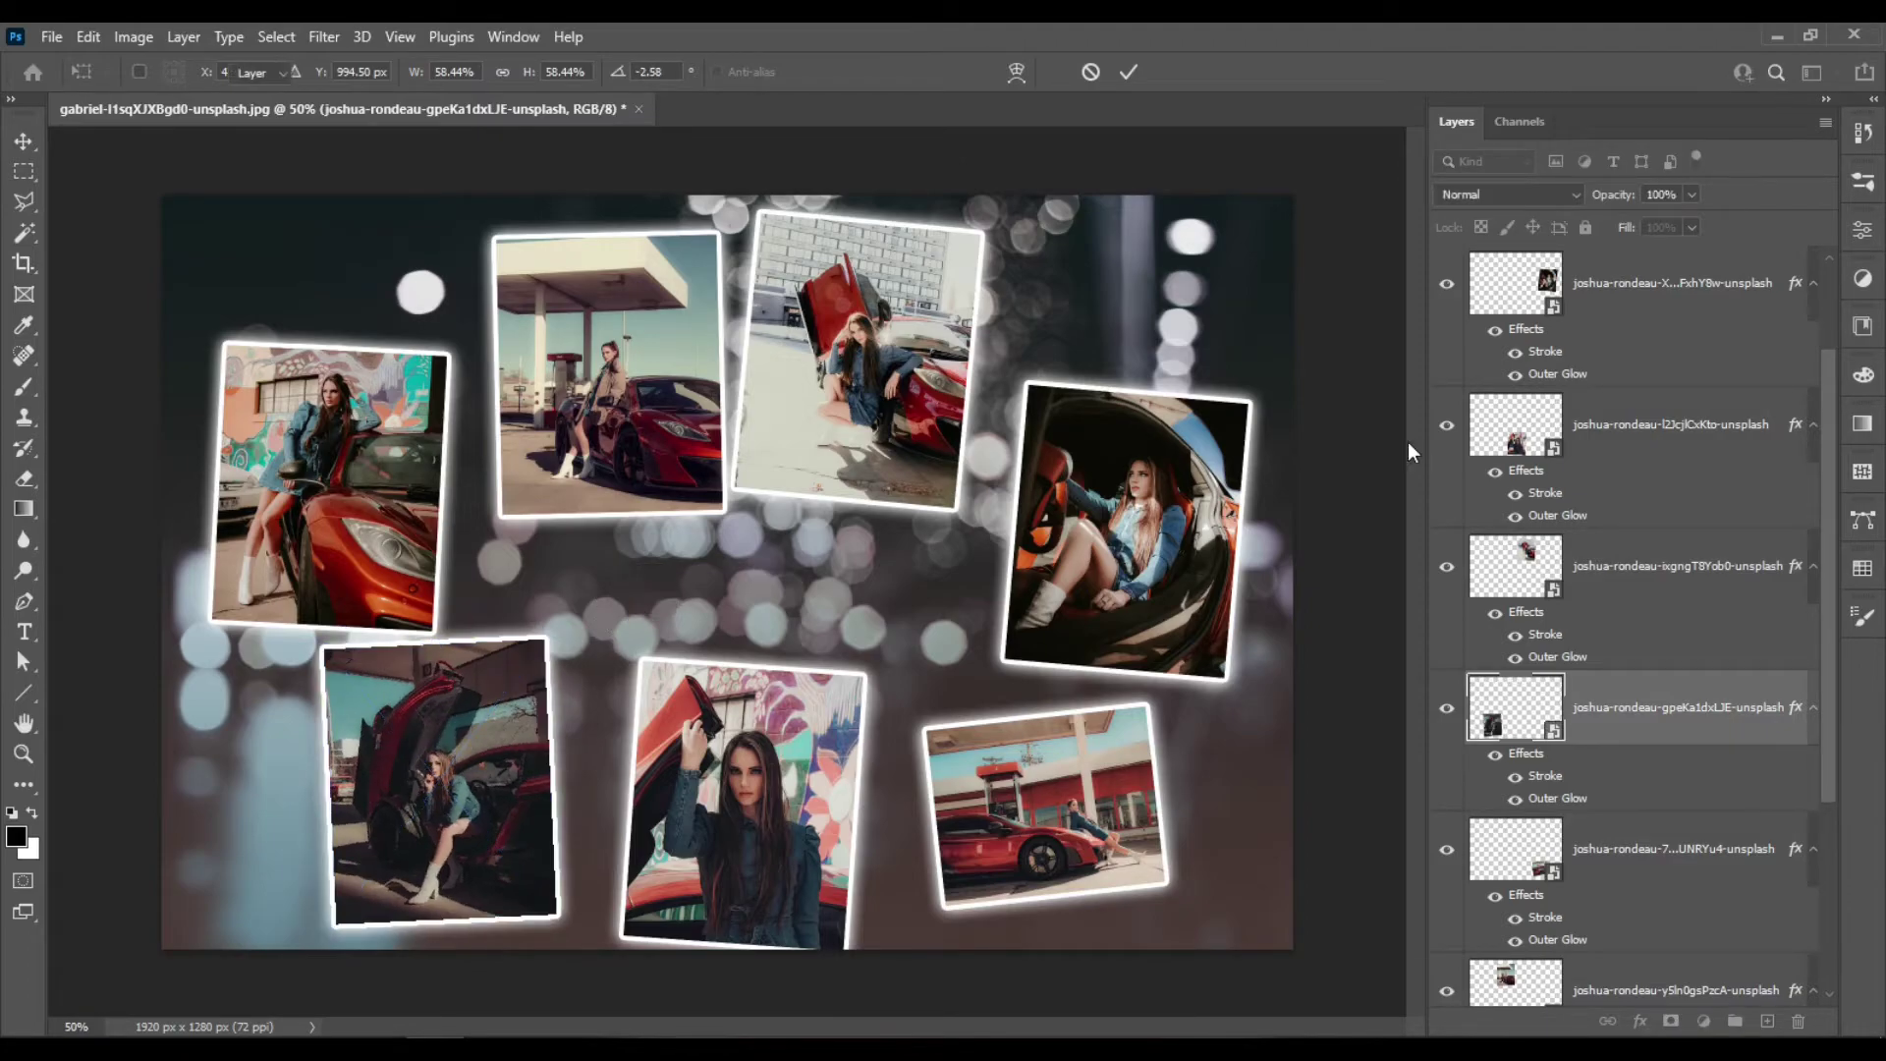
Add a Hue/Saturation adjustment layer above the topmost photo layer and set its Saturation to +24
scroll(1675, 407, up, 1)
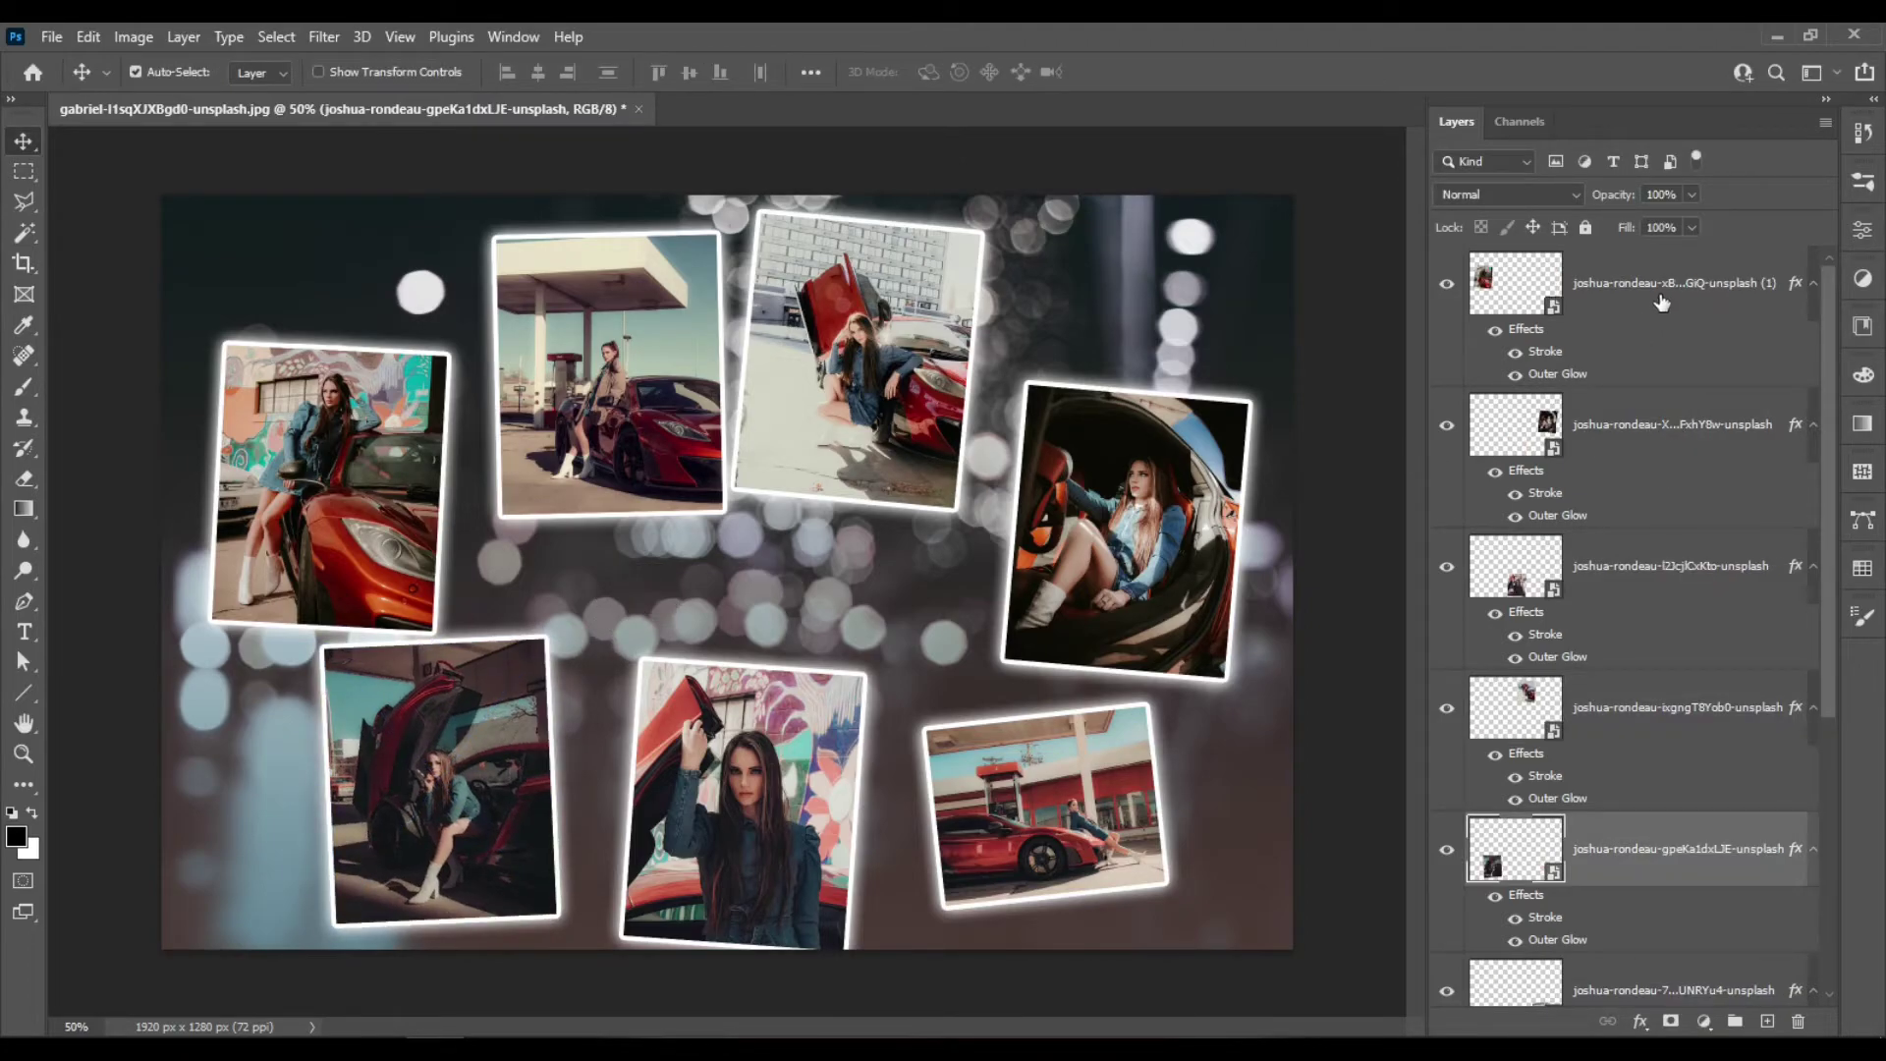
click(1661, 295)
click(1699, 1027)
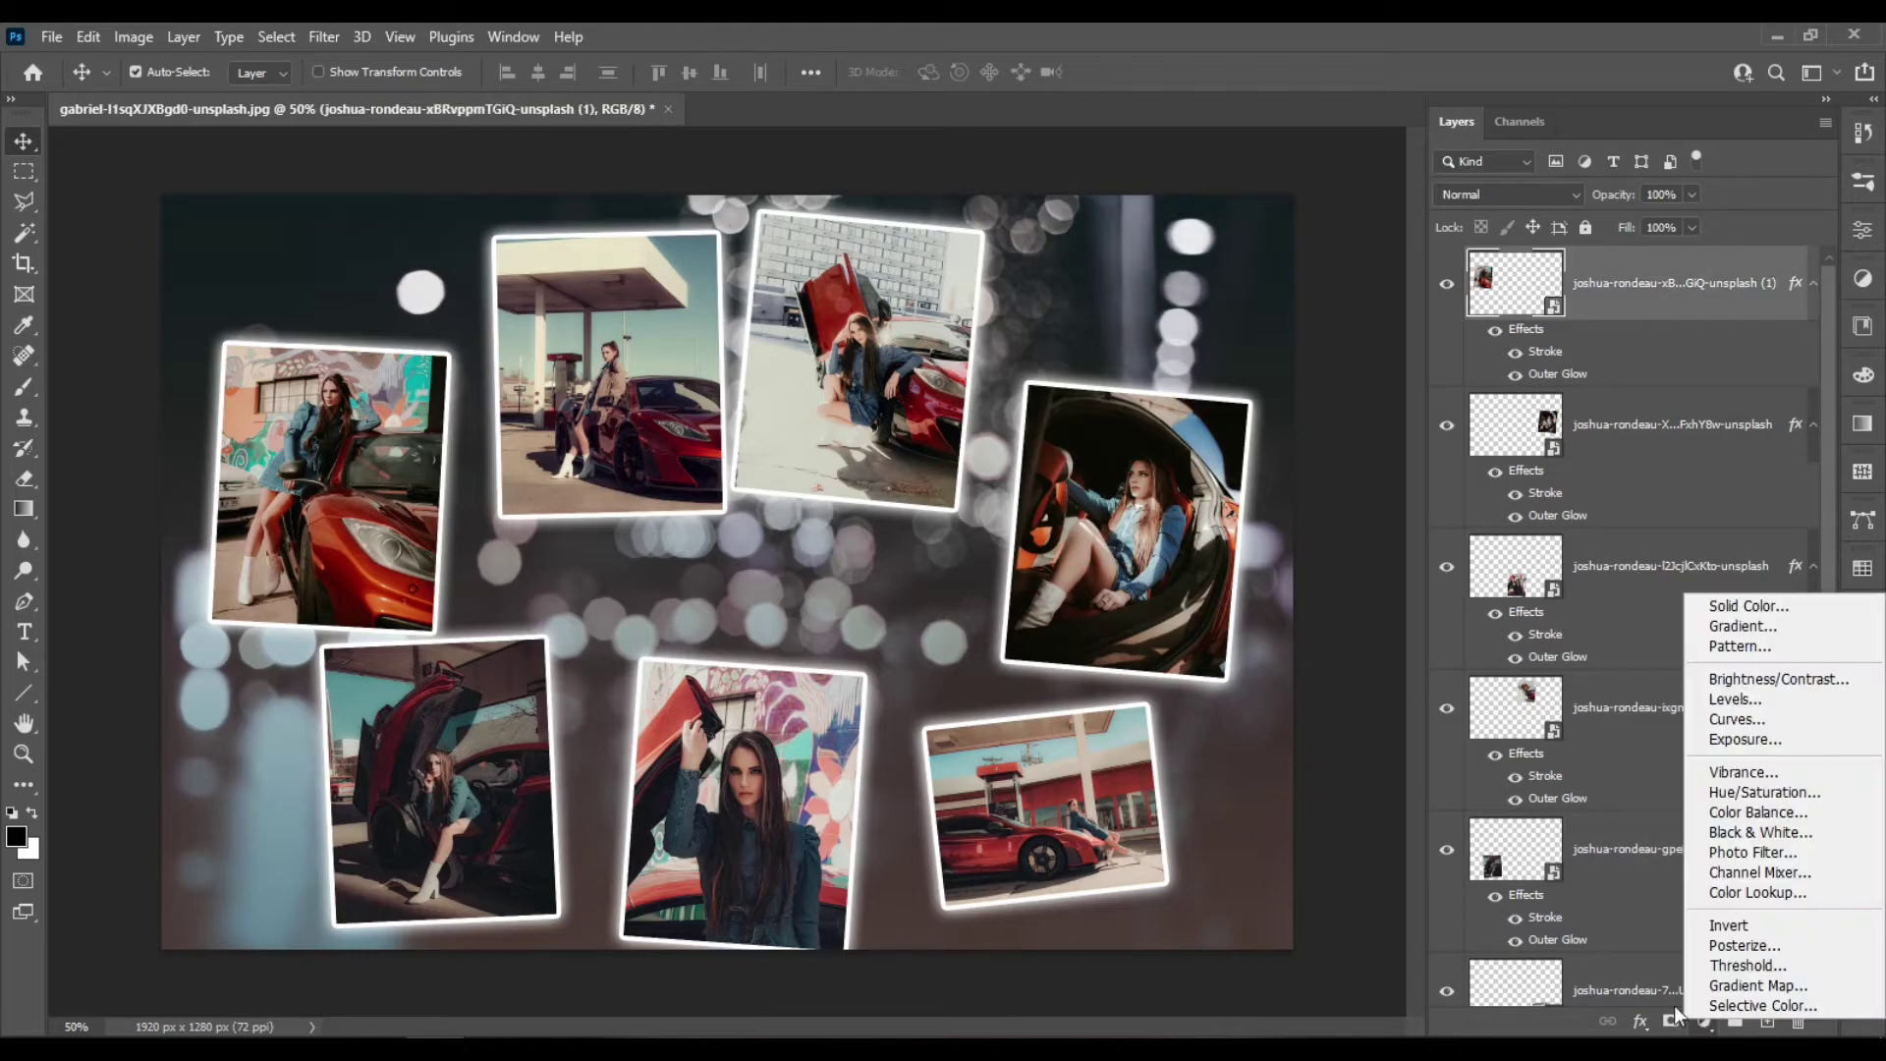
click(1845, 796)
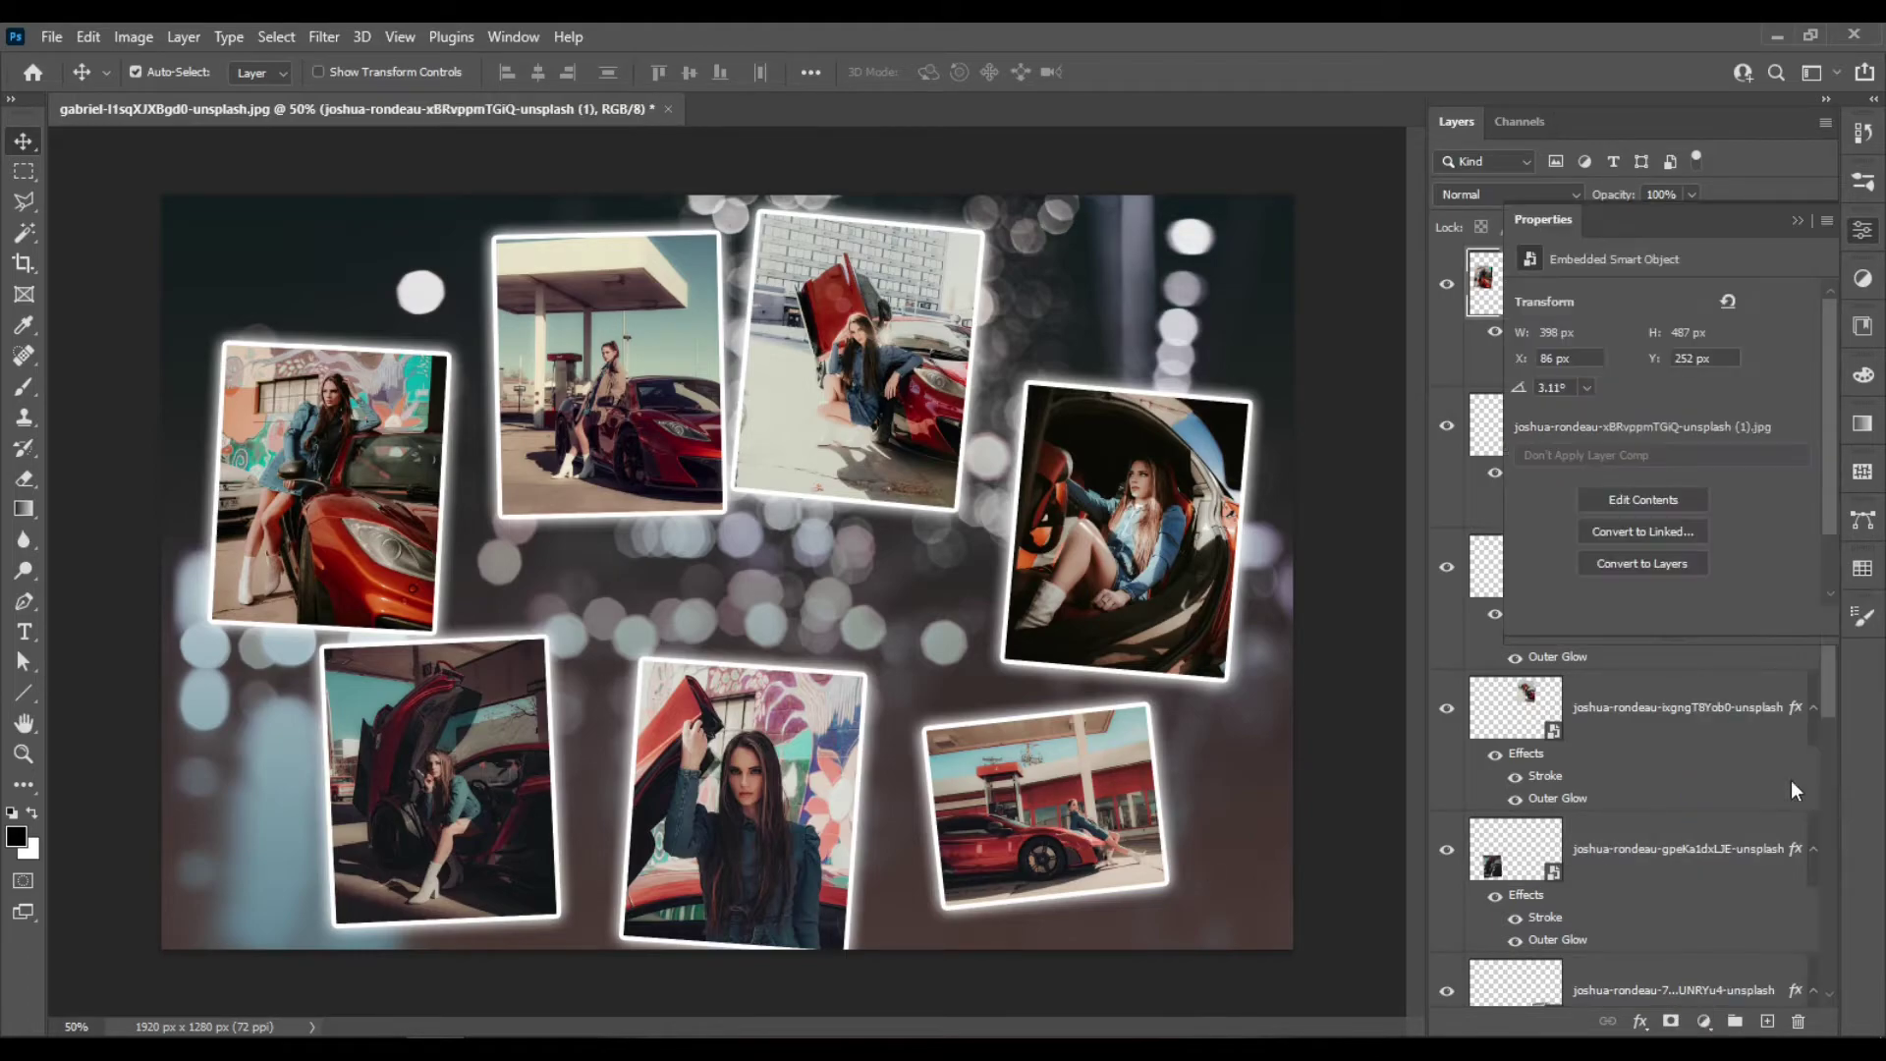
click(1697, 435)
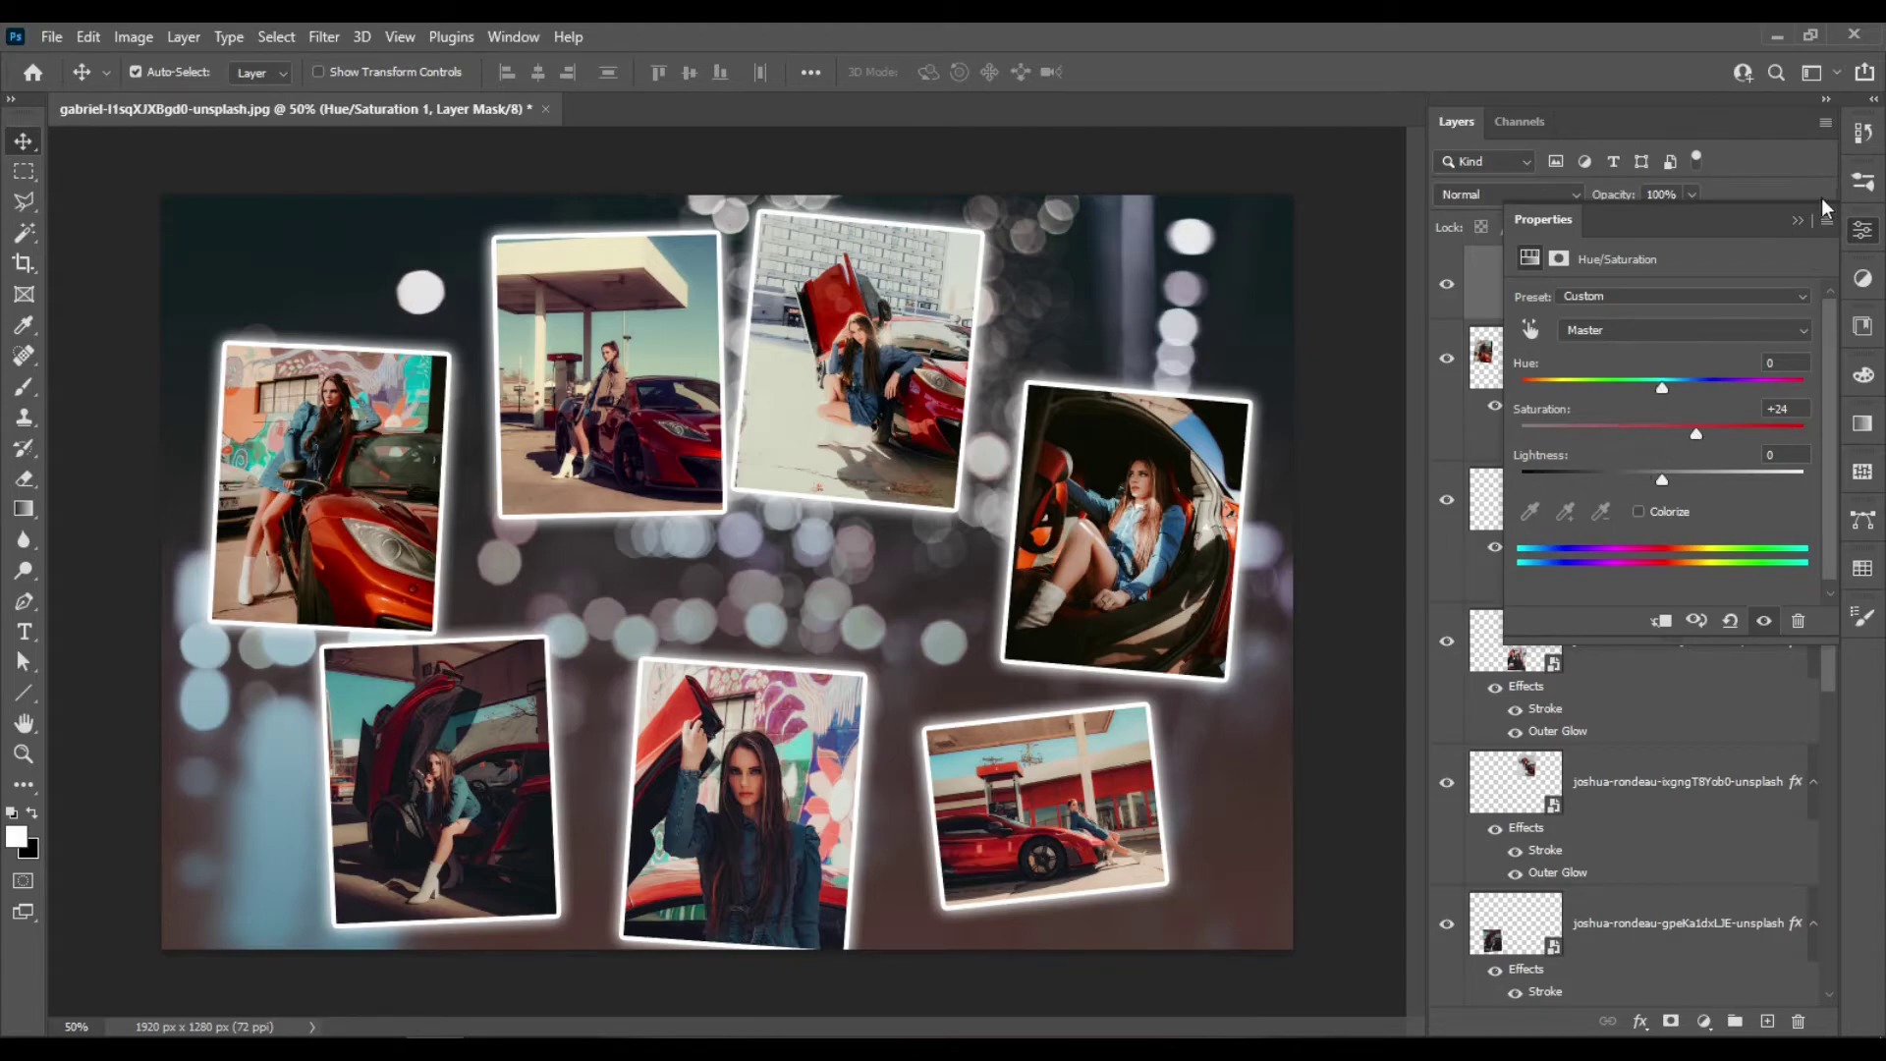
click(1800, 220)
Select all seven photo layers, from the mural photo down to the gas station photo, and group them
click(1748, 361)
scroll(1665, 630, down, 3)
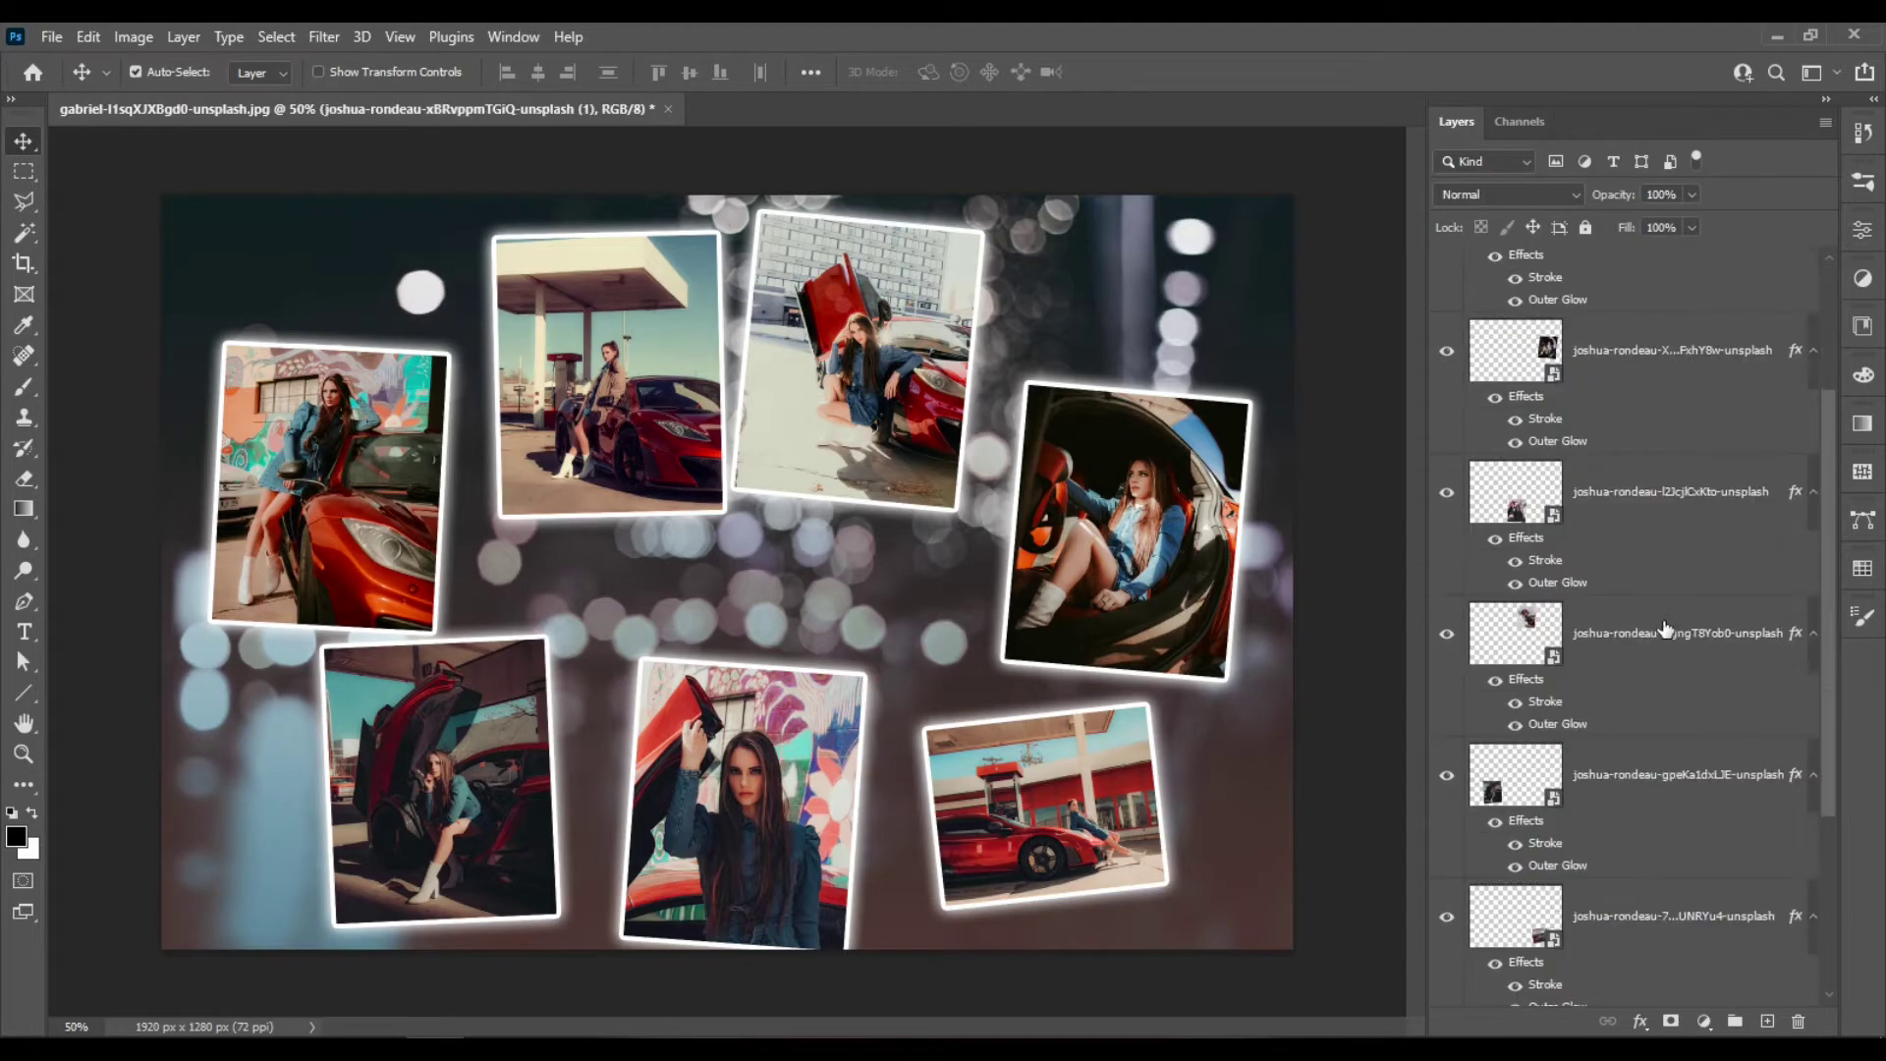
scroll(1666, 630, down, 4)
shift+click(1649, 691)
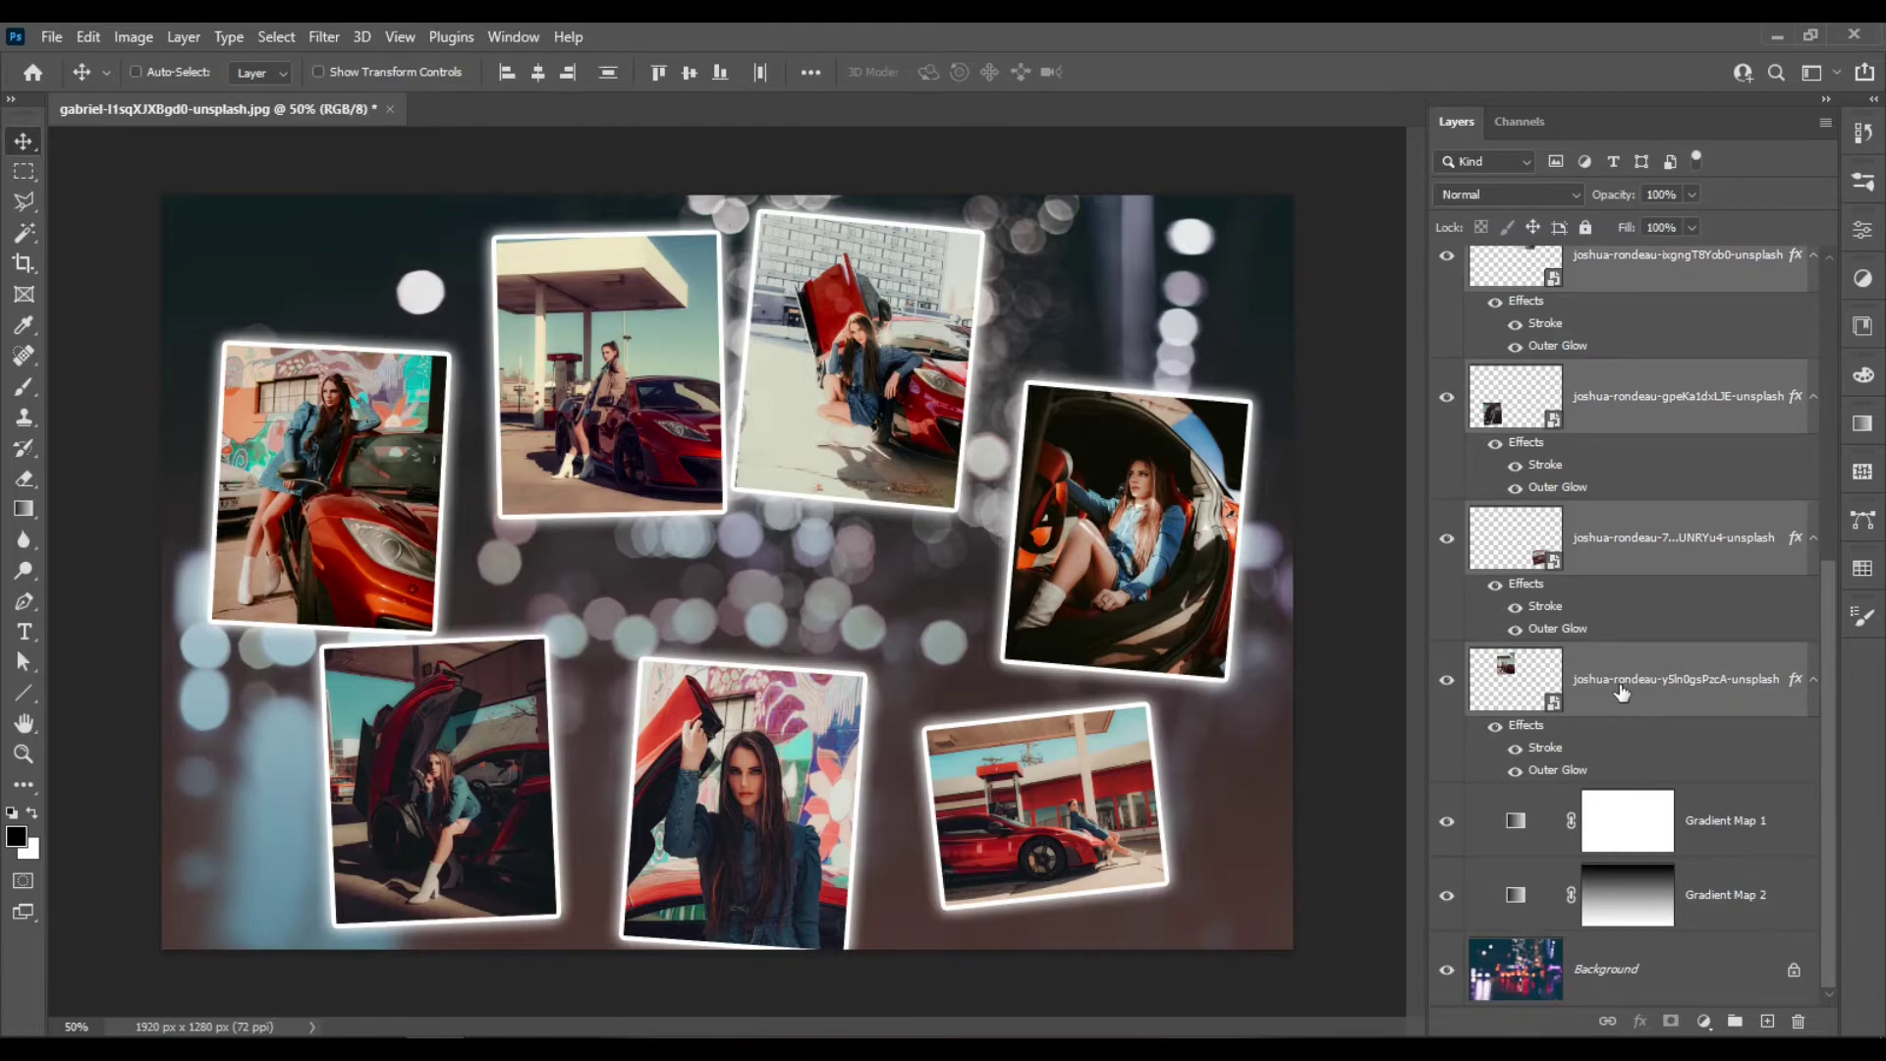
key(ctrl+g)
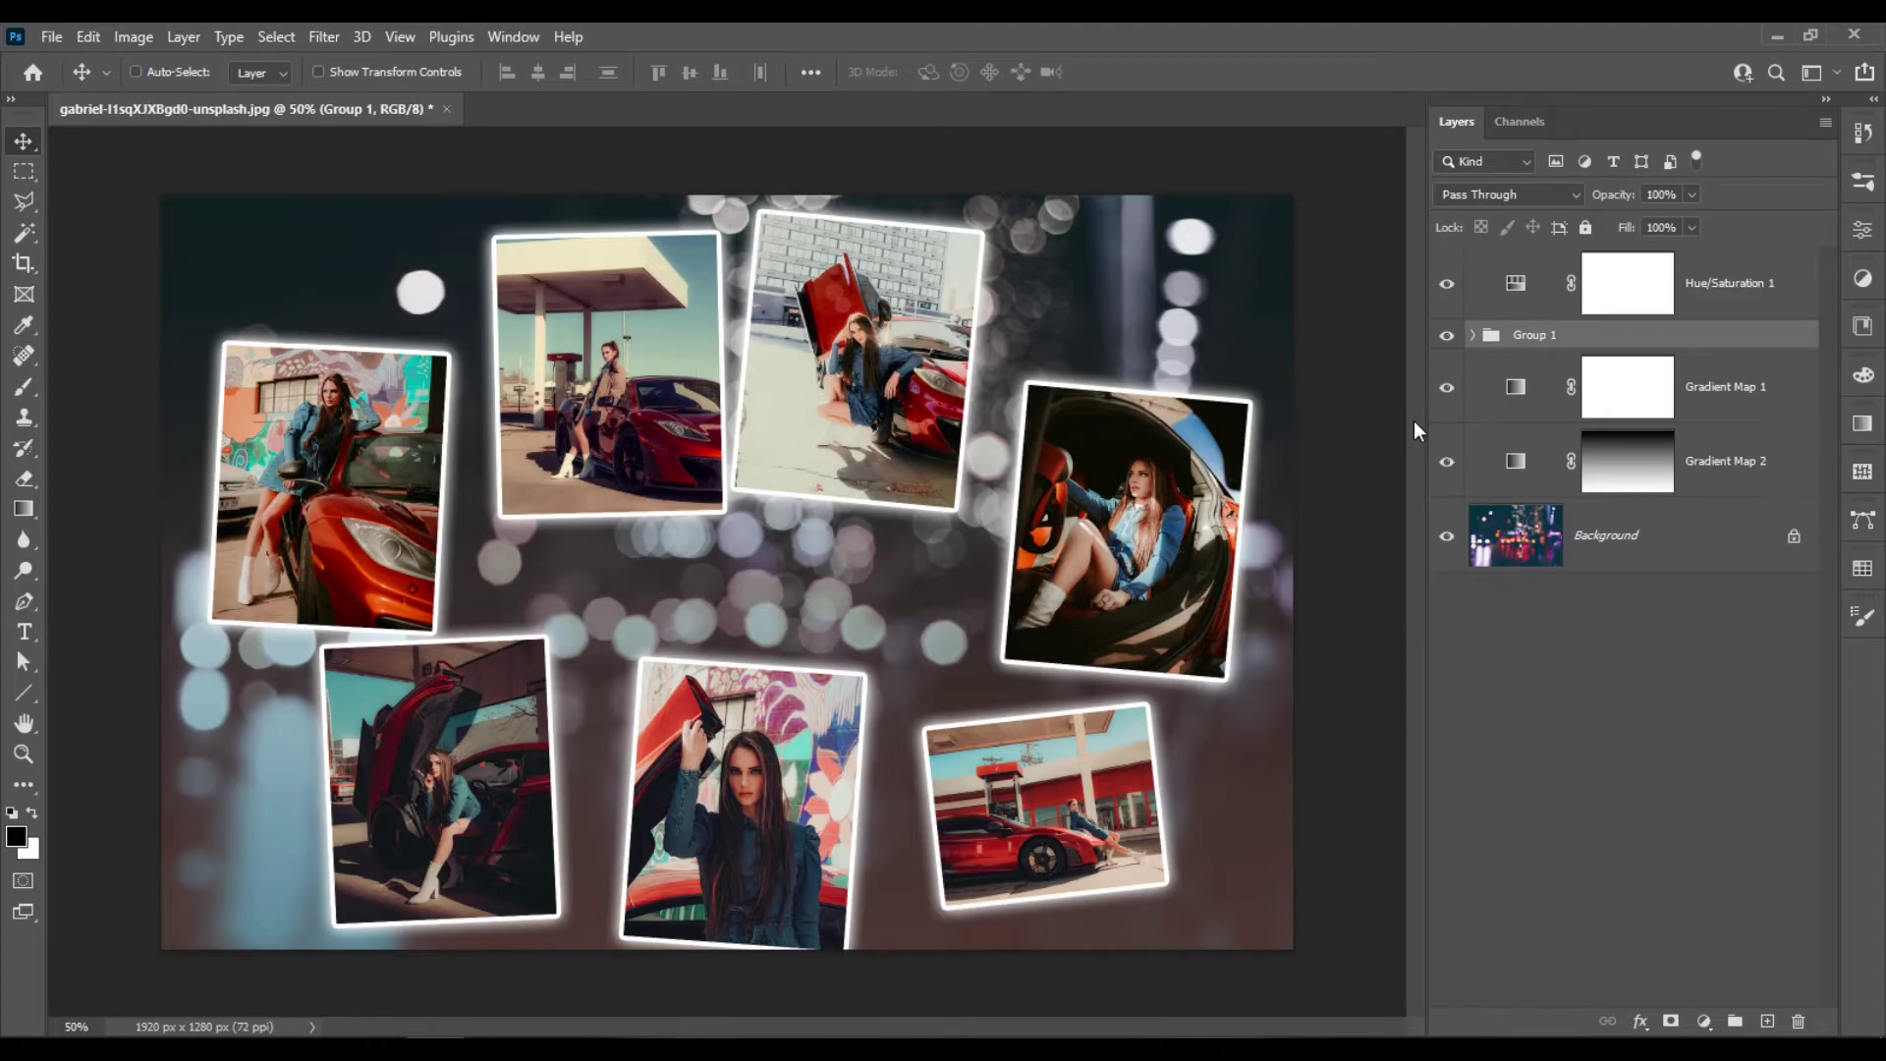
Scale the photo group down to about 92.16% around its centre
key(ctrl+t)
drag(1247, 215, 1225, 269)
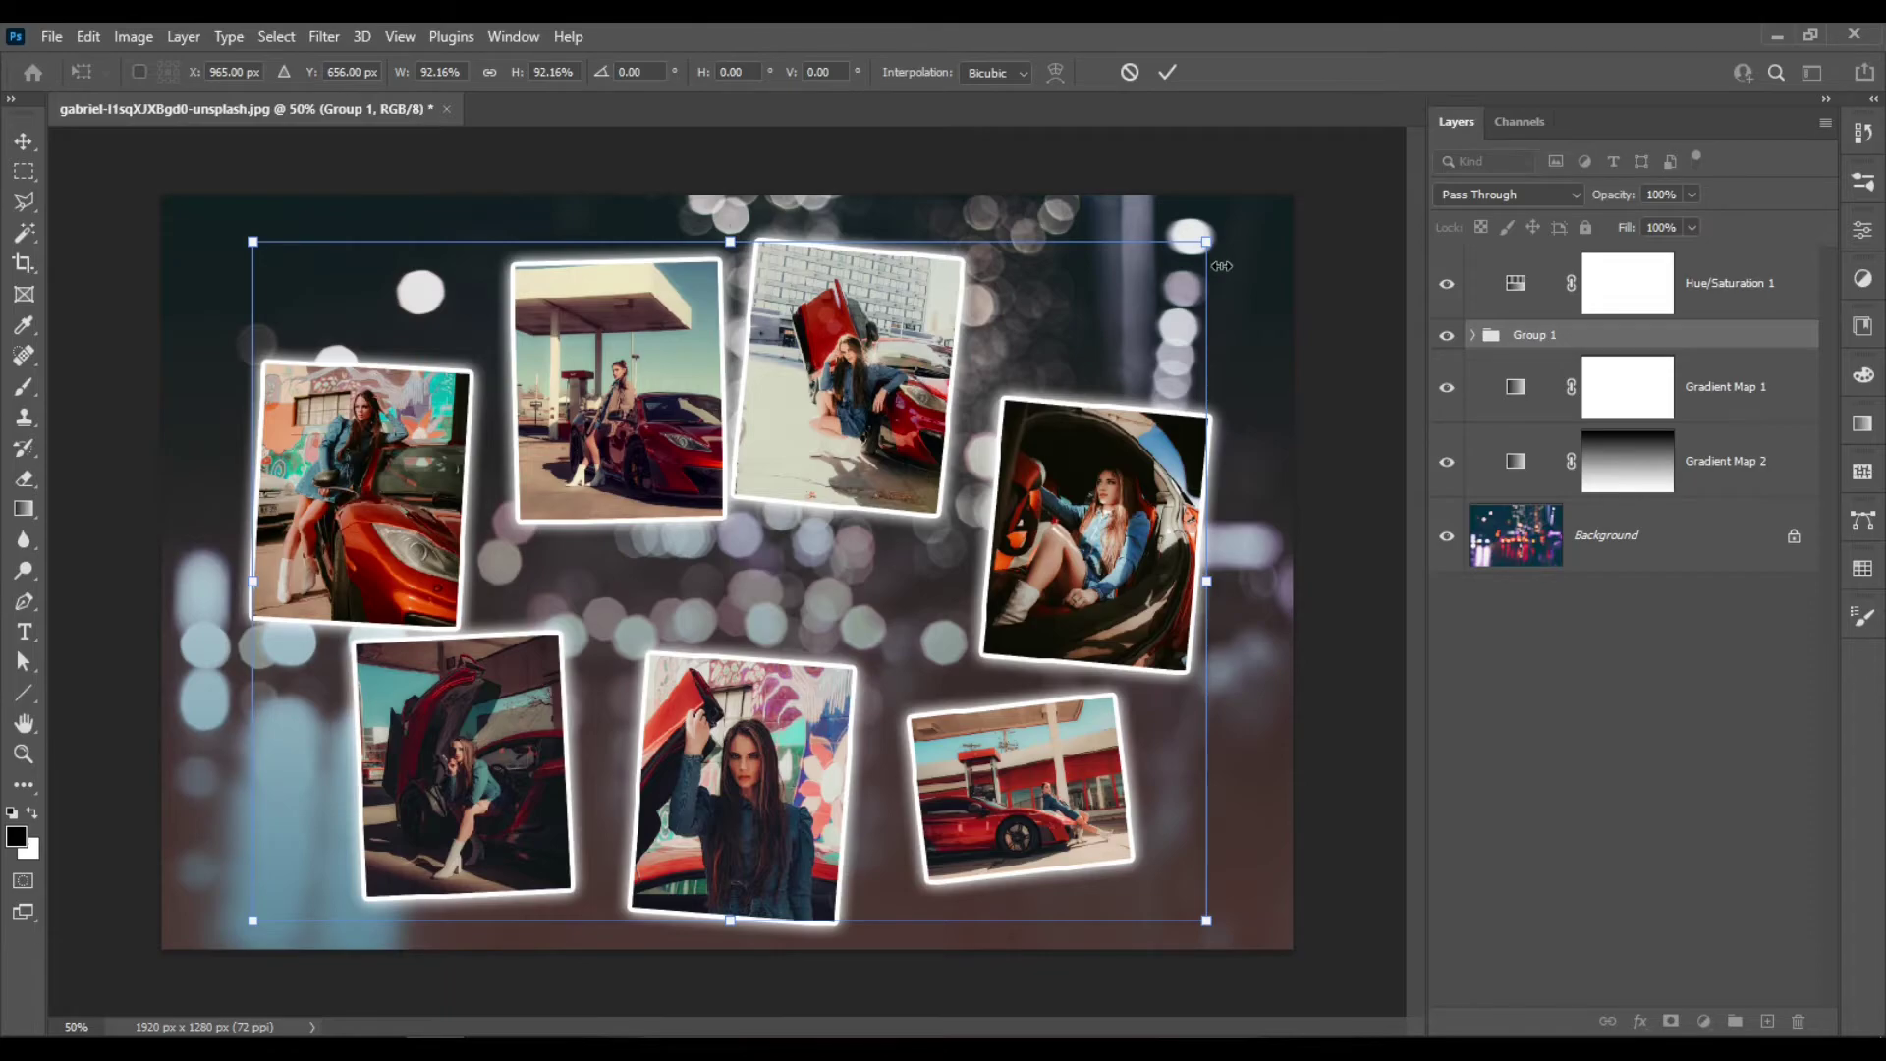
click(1167, 72)
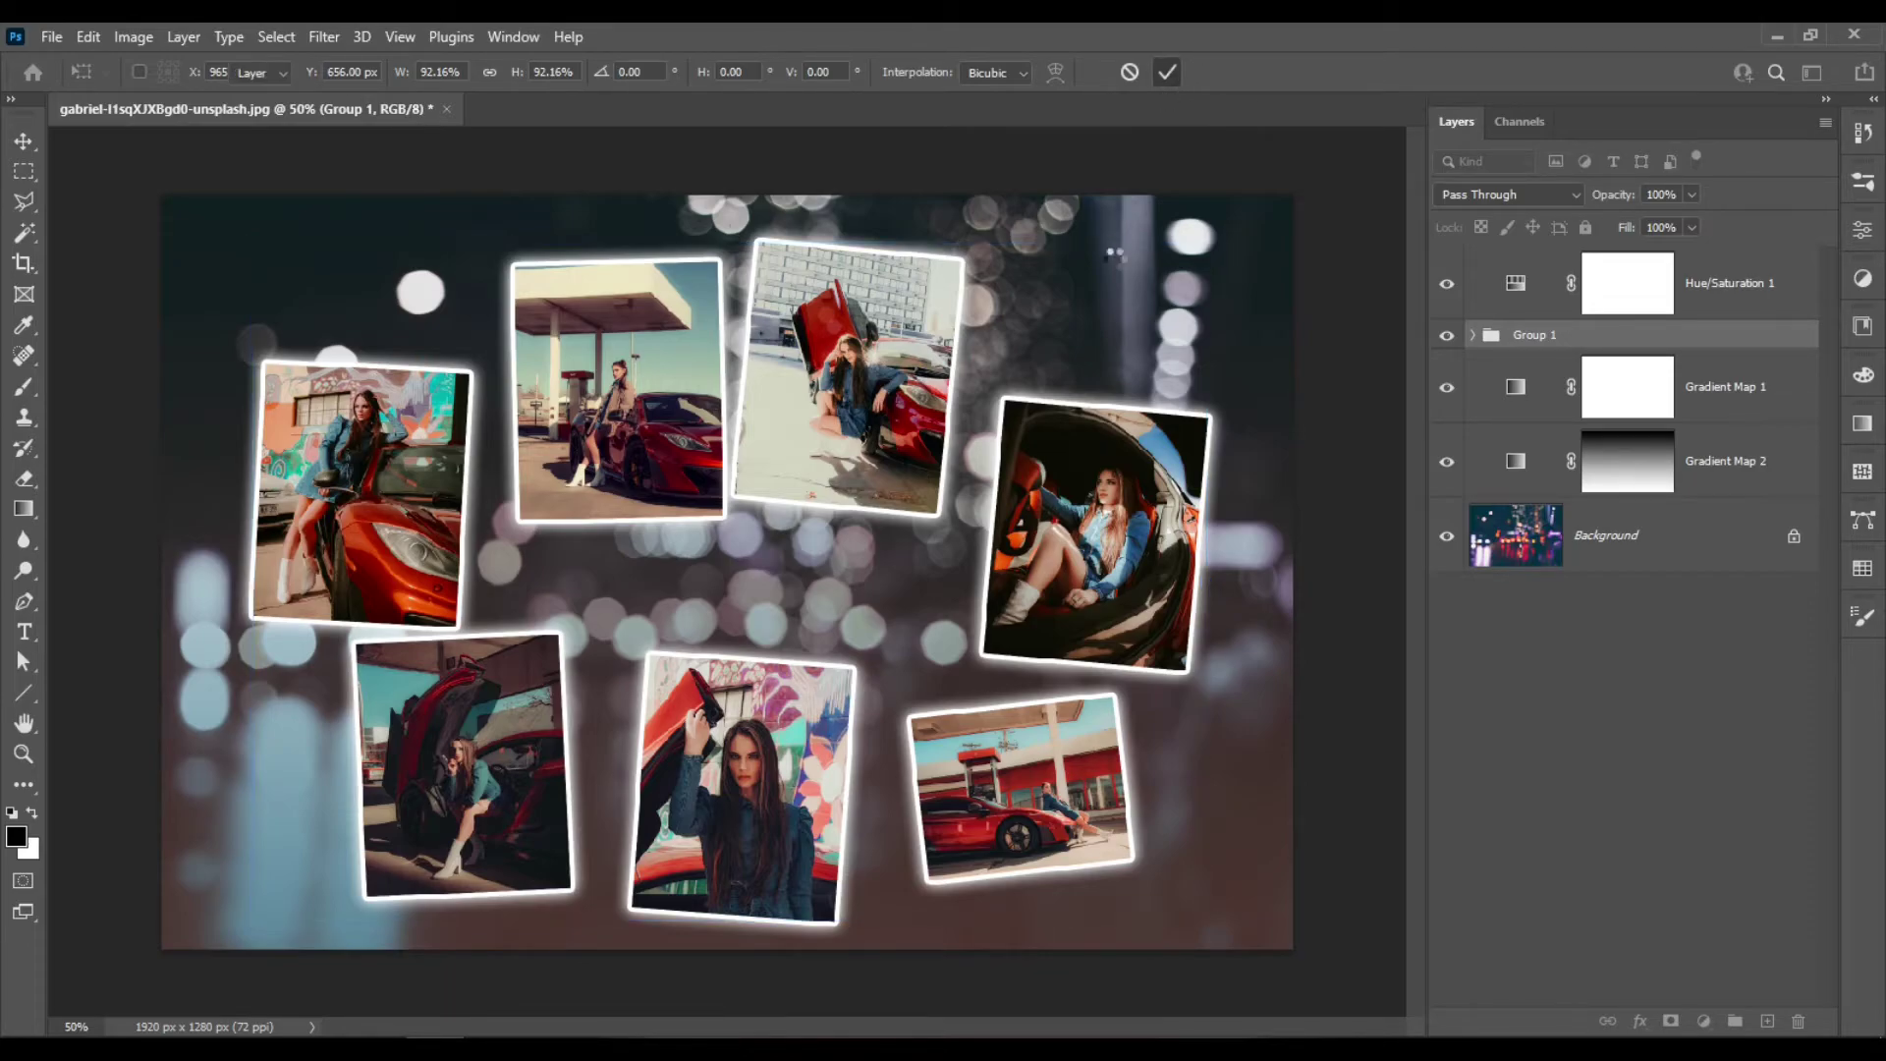
Nudge the raised-door photo rightward, the gas station photo upward, and the landscape car photo toward the lower right corner
drag(920, 438, 943, 442)
drag(644, 442, 633, 404)
drag(1049, 828, 1085, 852)
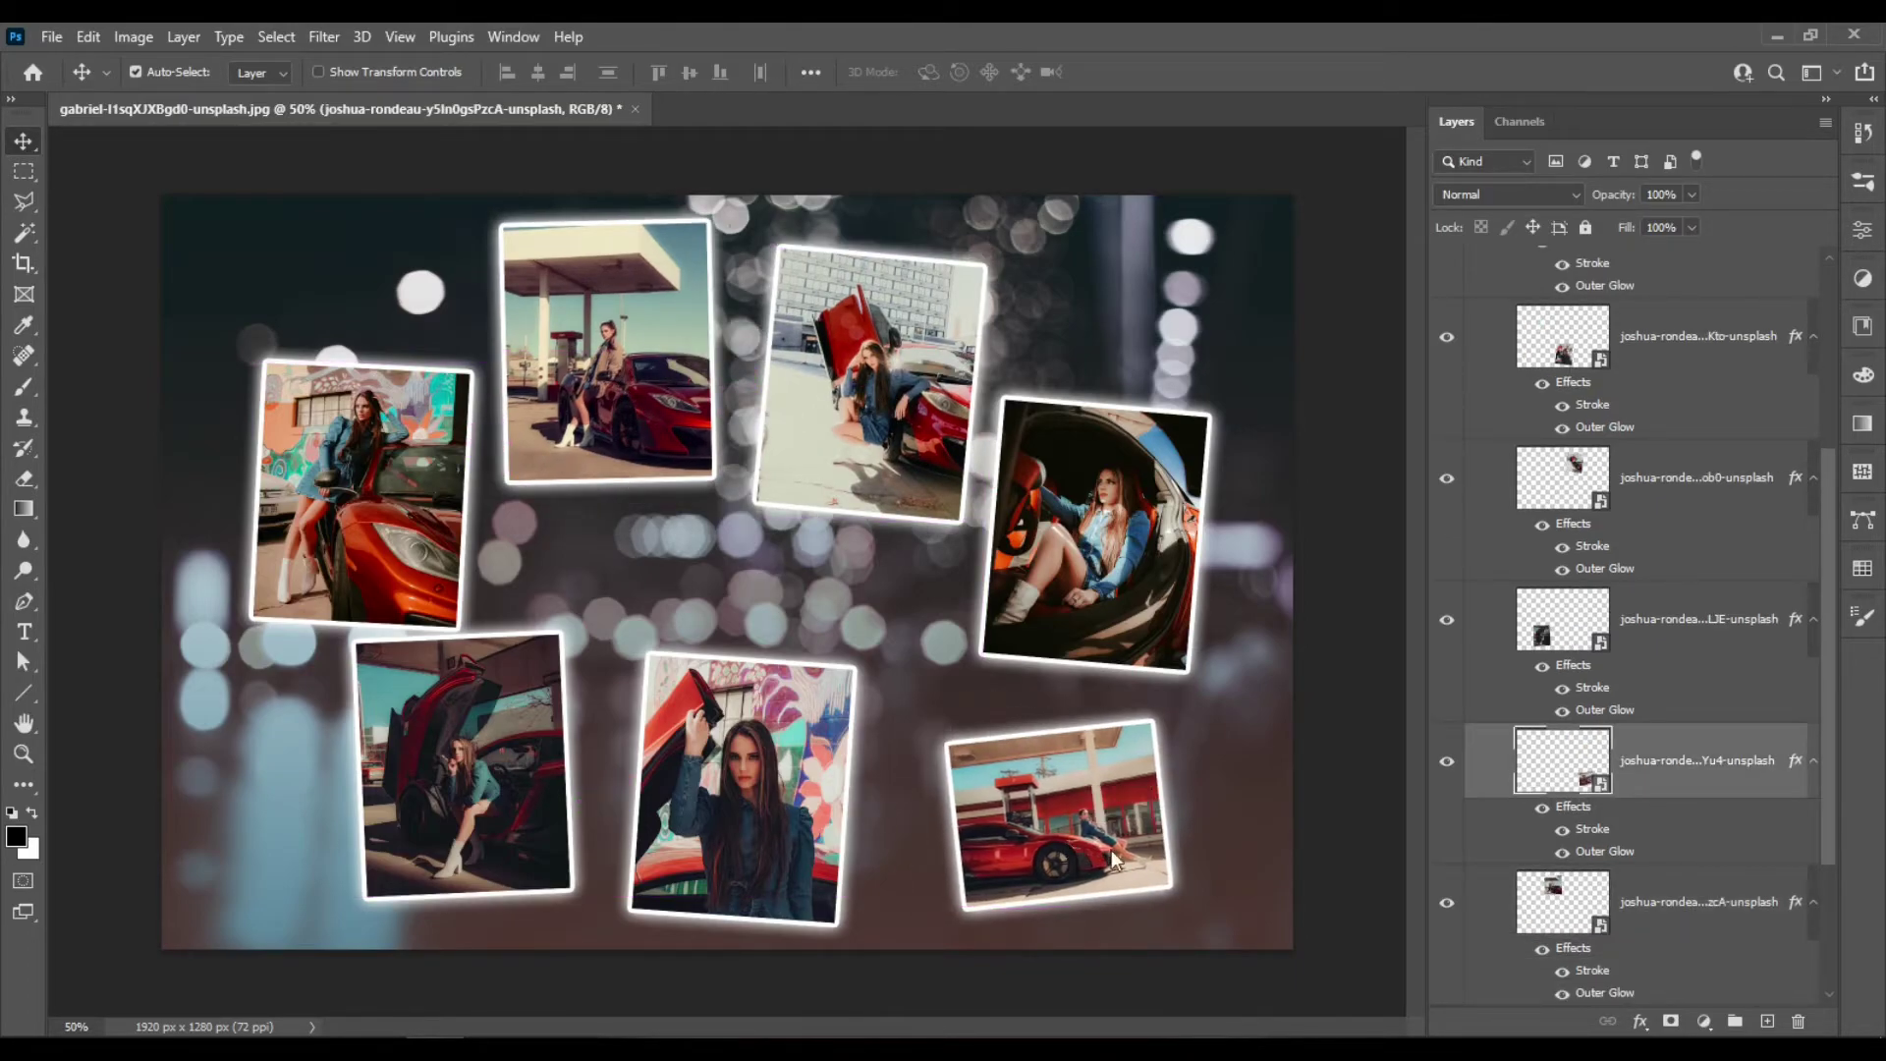
Enlarge the landscape car photo to about 68.36% with Free Transform
key(ctrl+t)
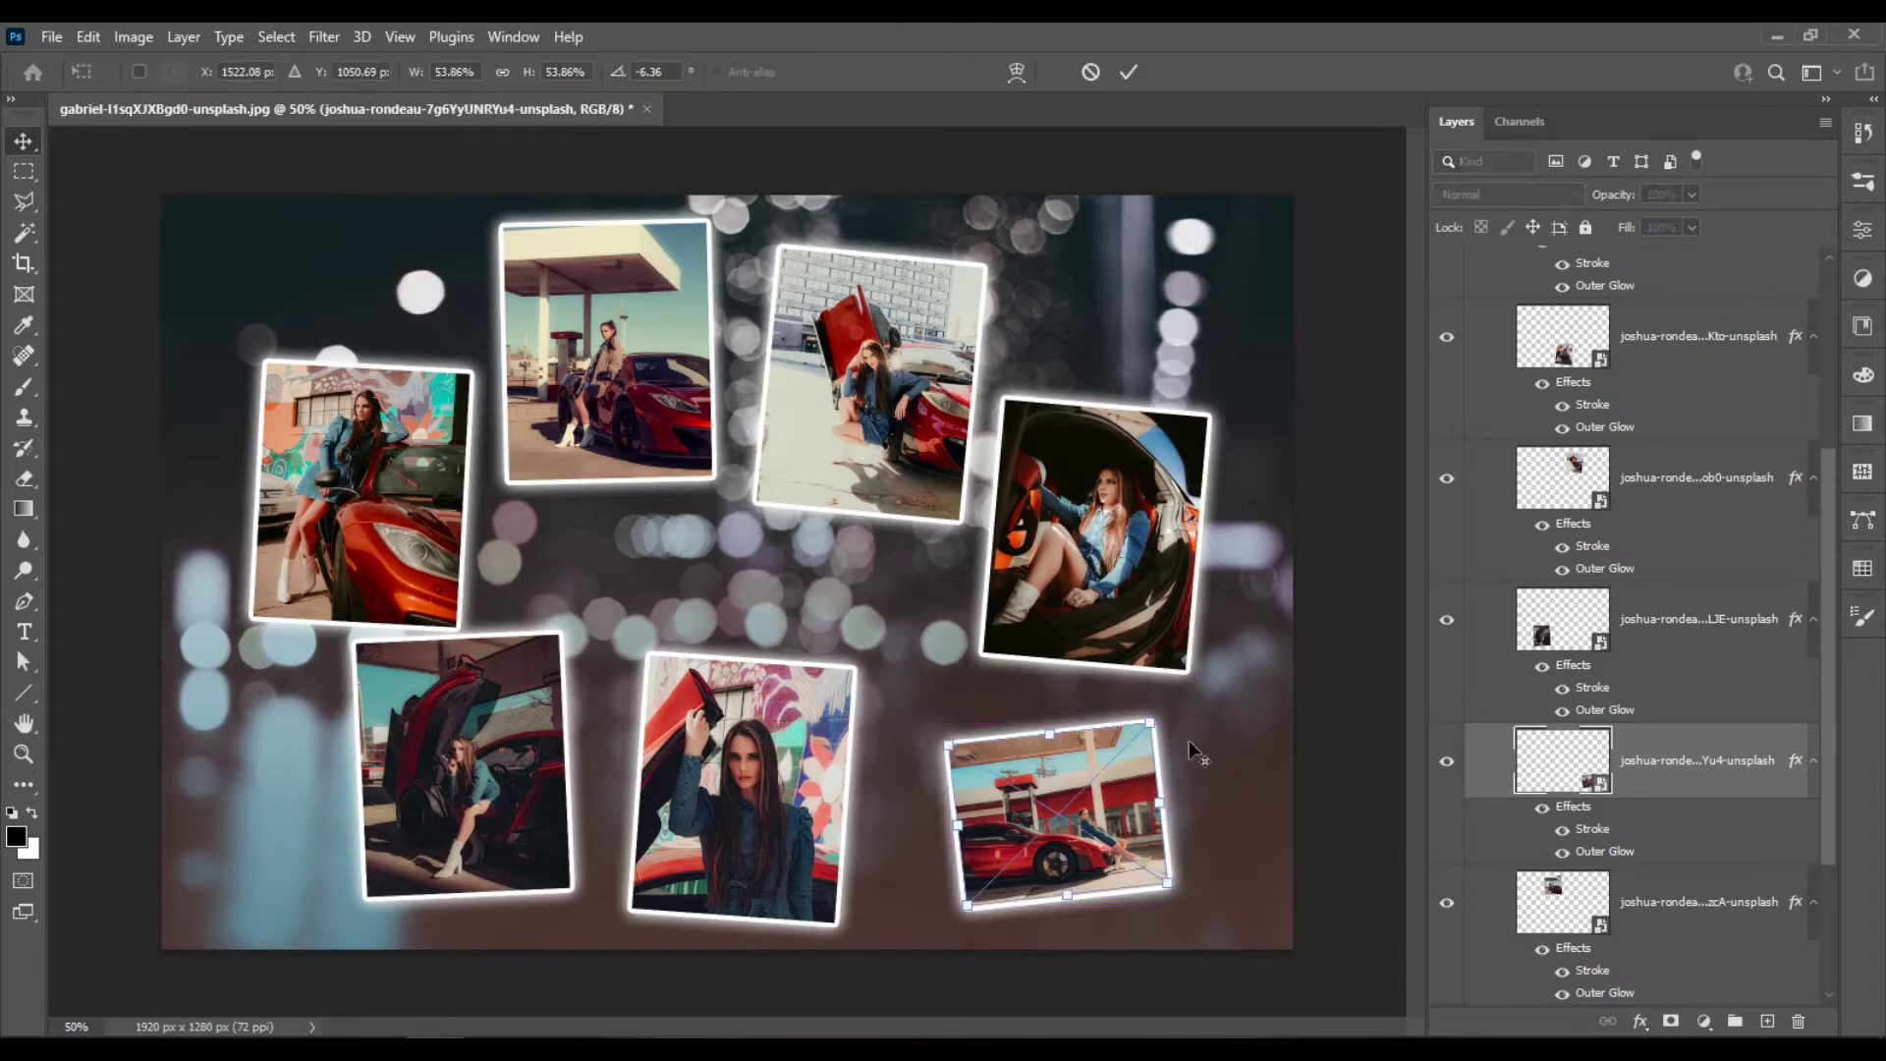
drag(1149, 727, 1188, 707)
key(Return)
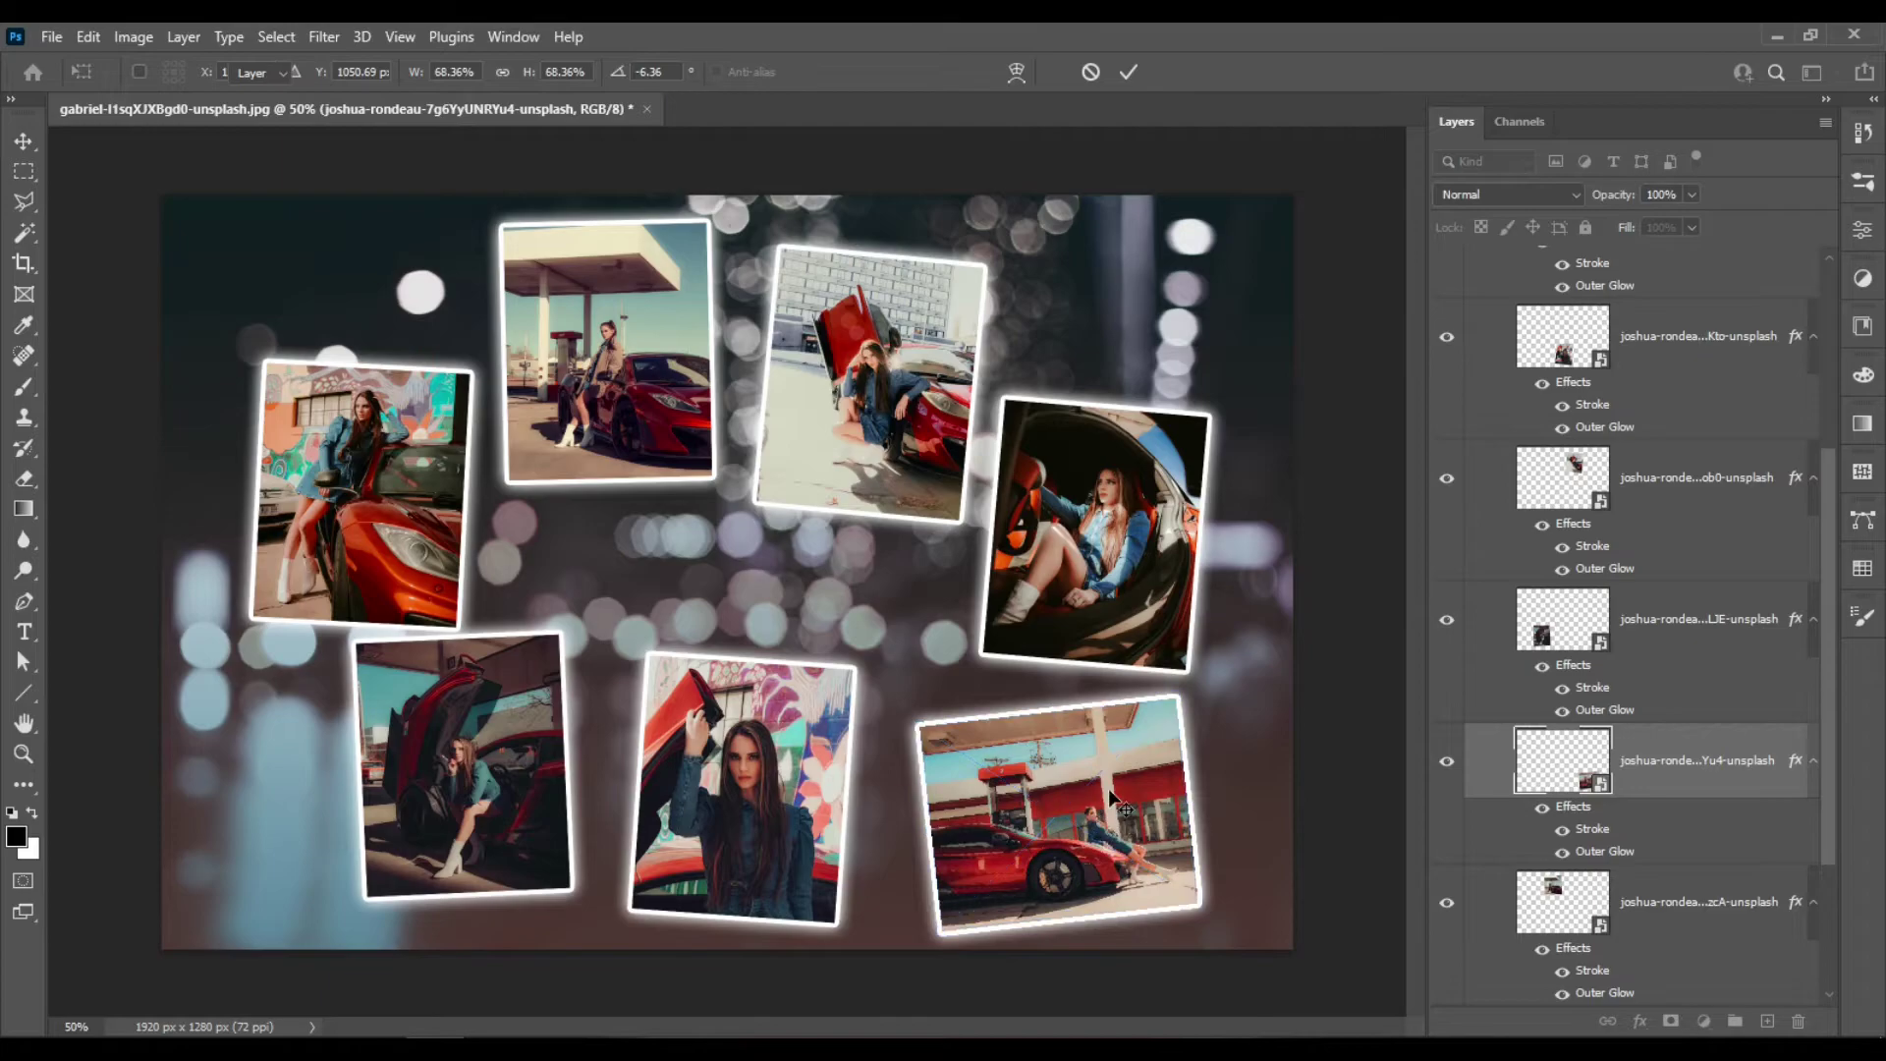
Swap the landscape car photo and the close-up portrait, placing the landscape at the bottom centre and the portrait at the lower right
drag(1073, 790, 882, 789)
drag(758, 796, 1087, 775)
drag(840, 792, 779, 747)
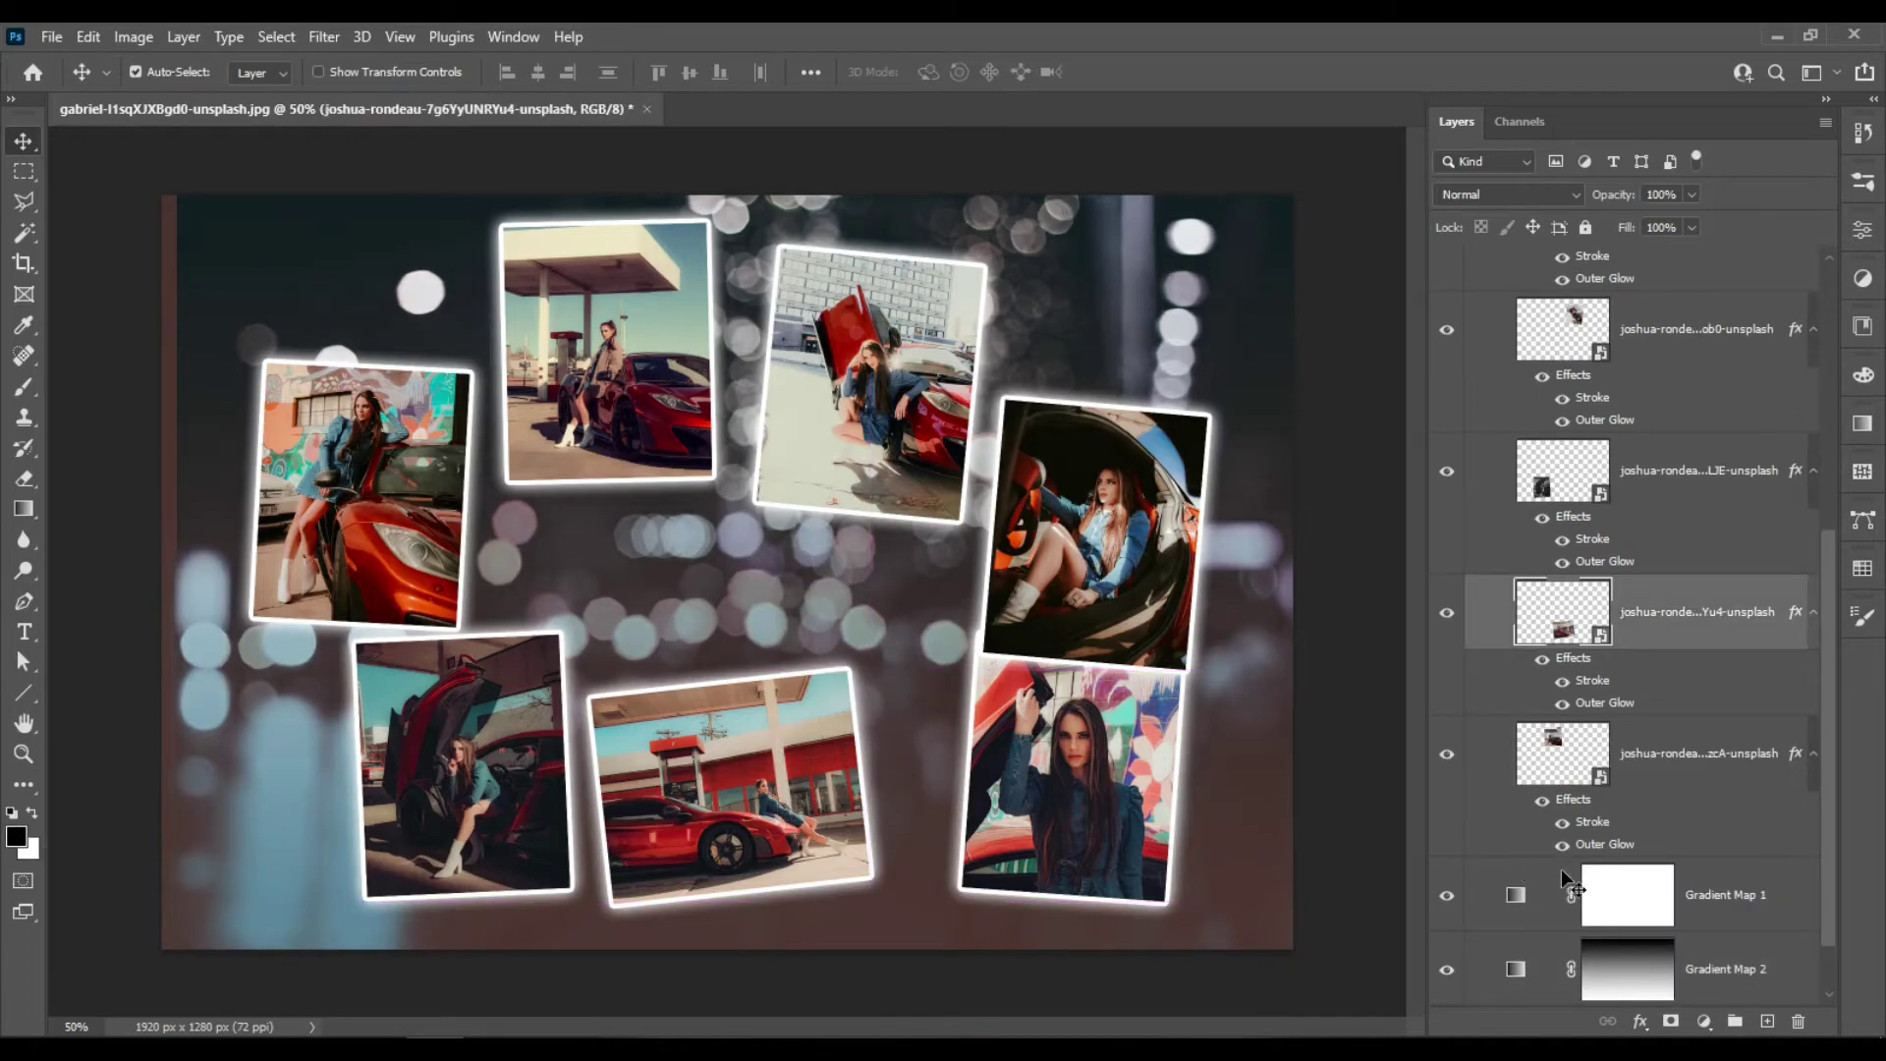
Raise the landscape car photo, lower the dark raised-door photo slightly, and place the mural car and gas station canopy photos side by side
drag(776, 796, 802, 735)
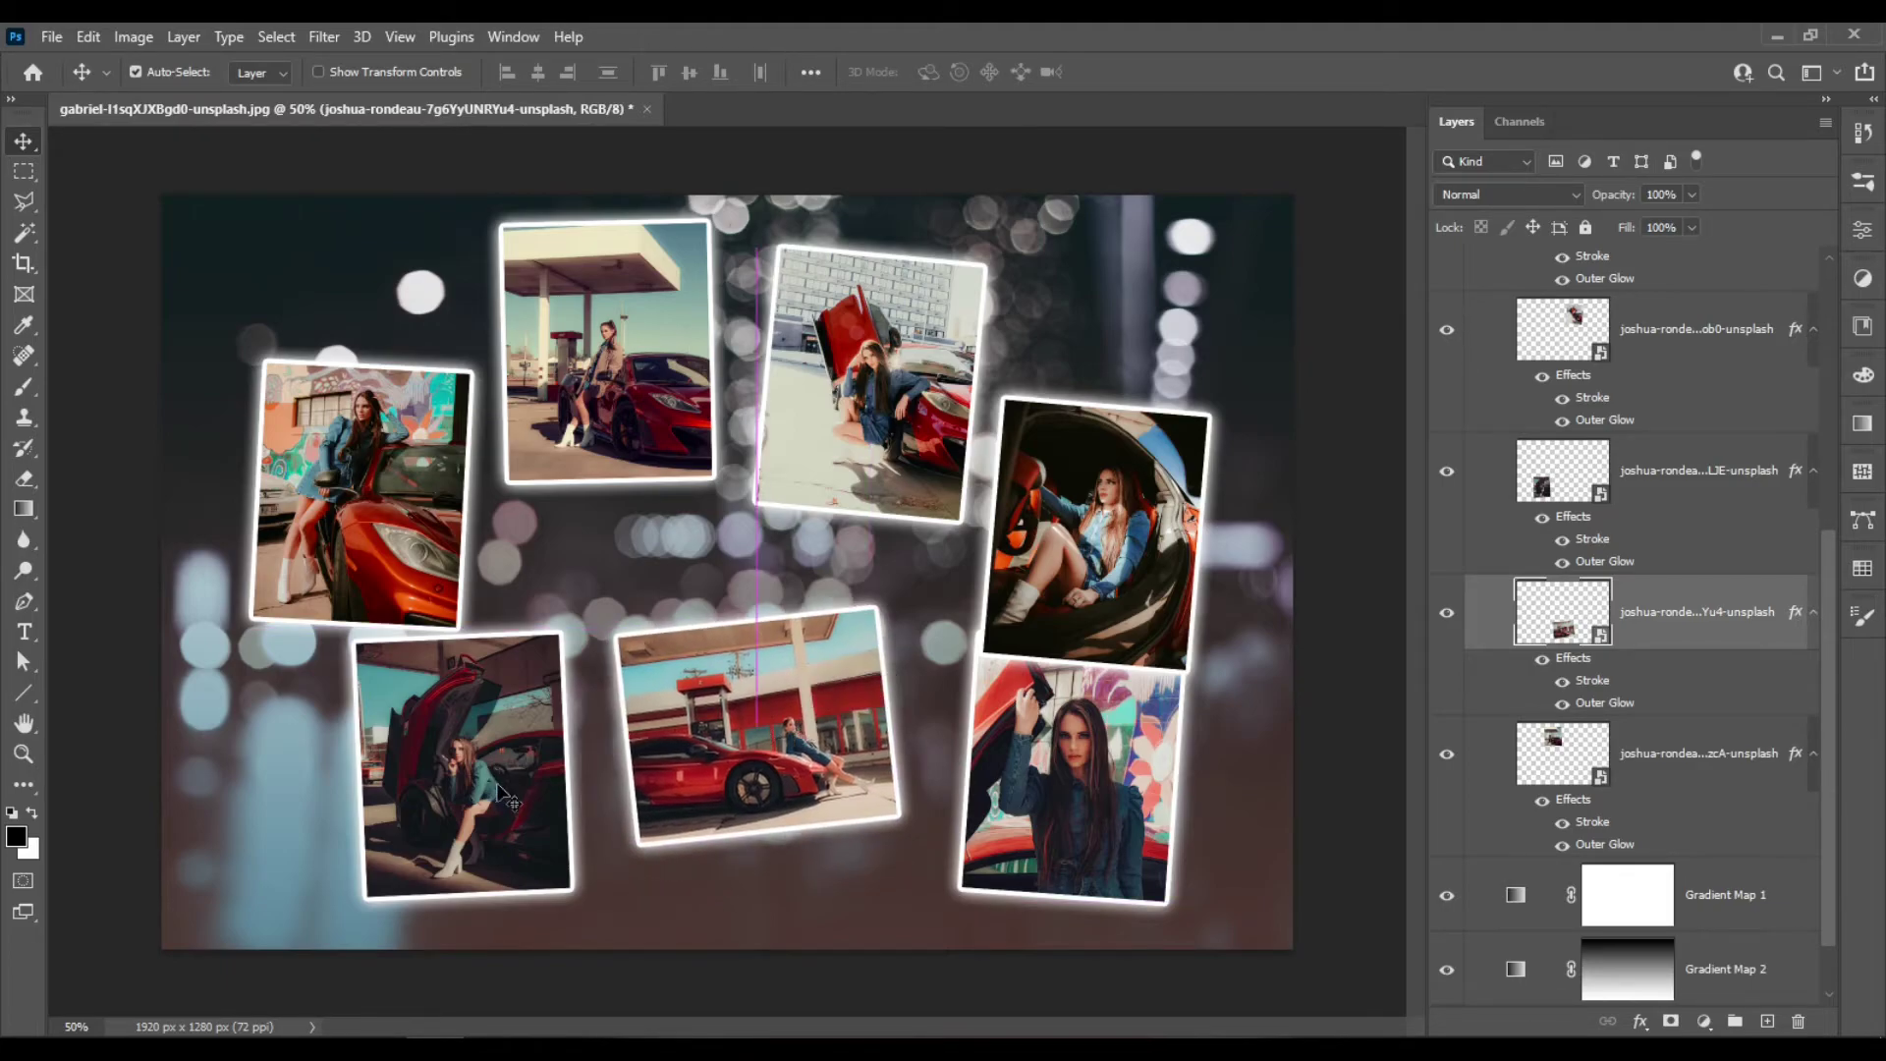
drag(499, 786, 505, 820)
click(360, 504)
drag(361, 507, 337, 449)
drag(530, 449, 518, 536)
Fully lock the Gradient Map 1 and Gradient Map 2 layers
scroll(1751, 870, down, 1)
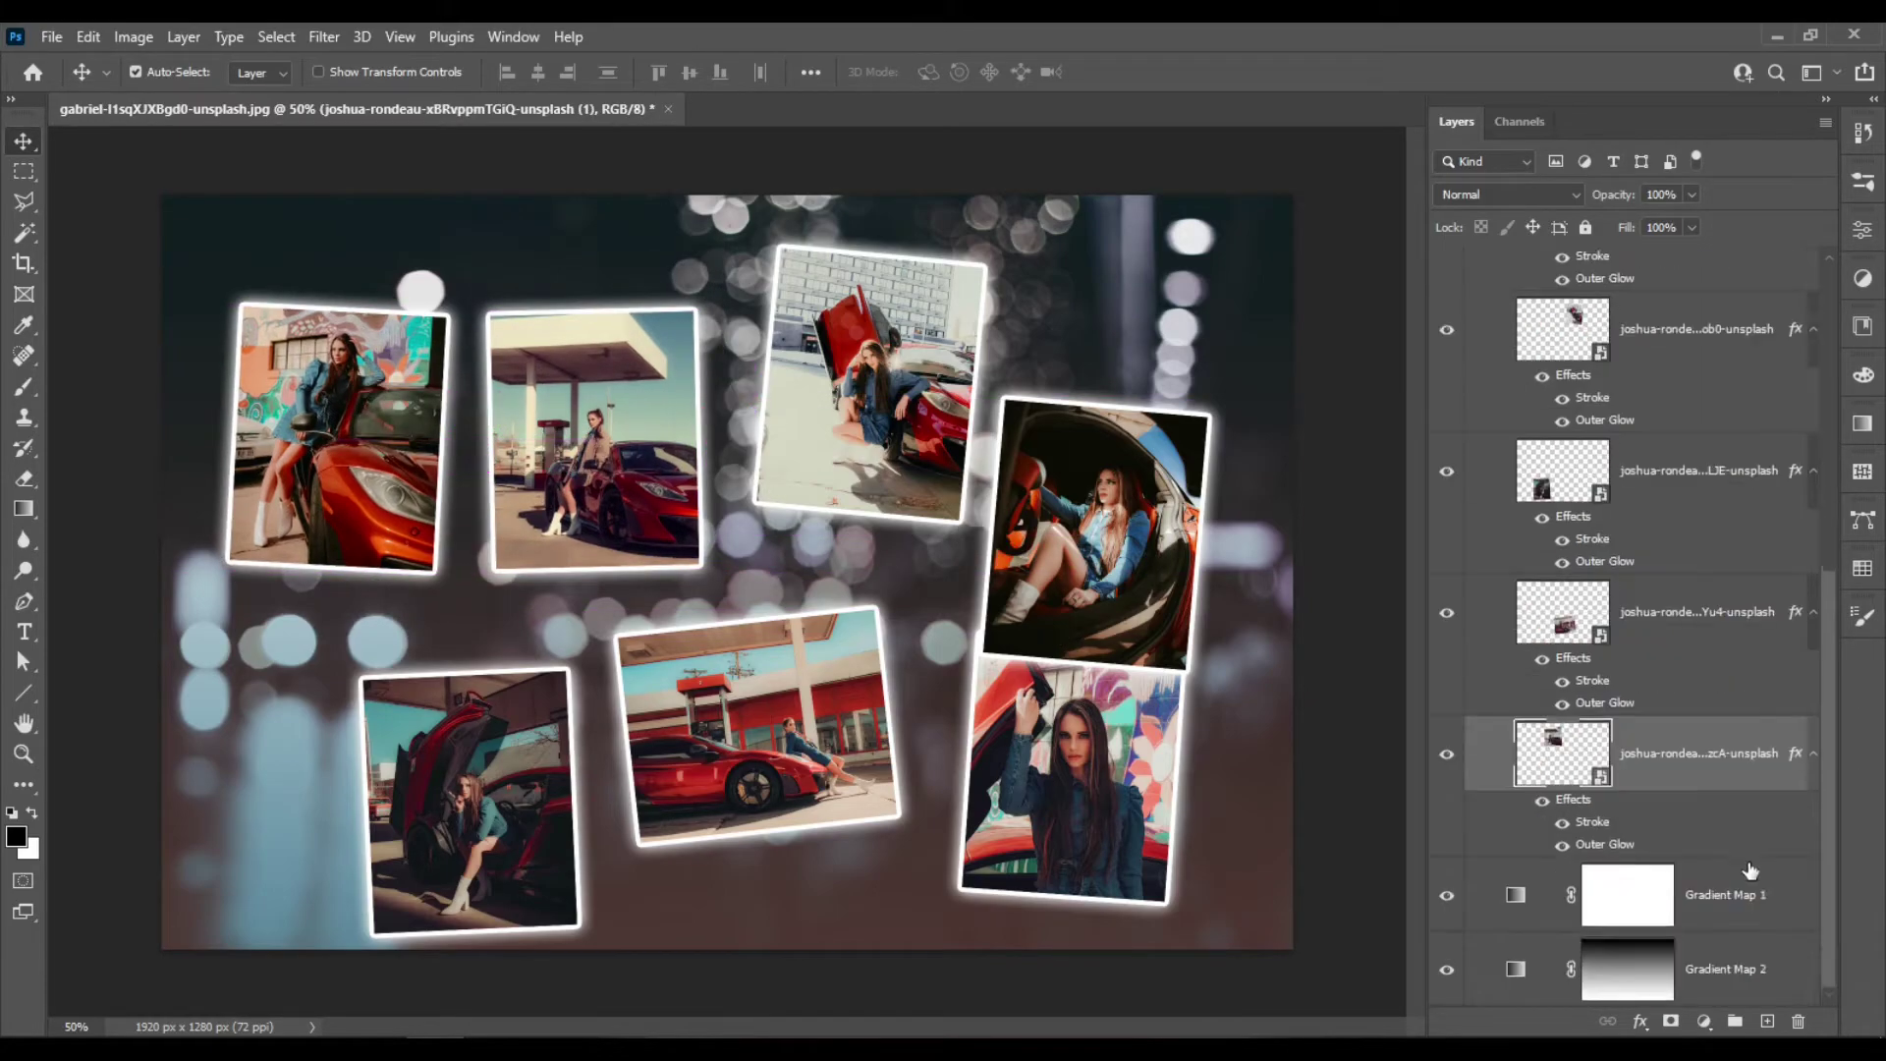
scroll(1751, 870, down, 1)
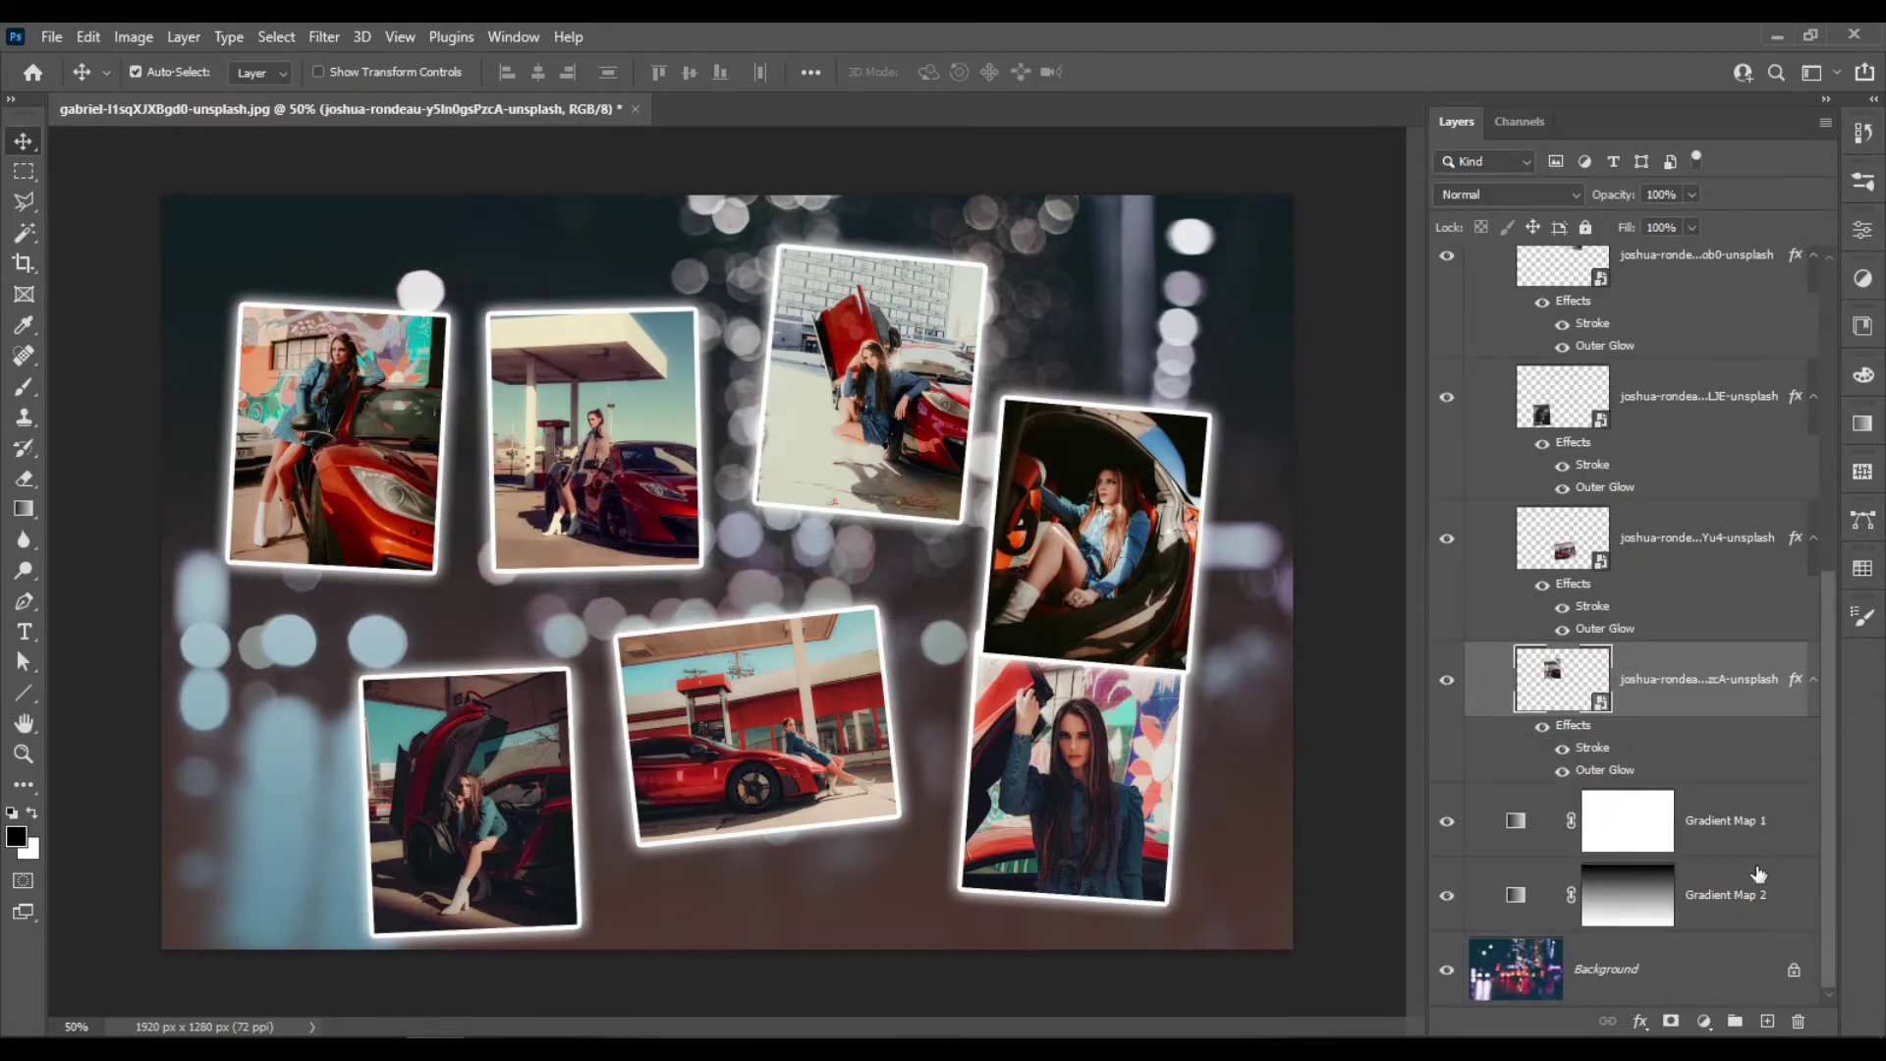
click(1754, 823)
click(1585, 228)
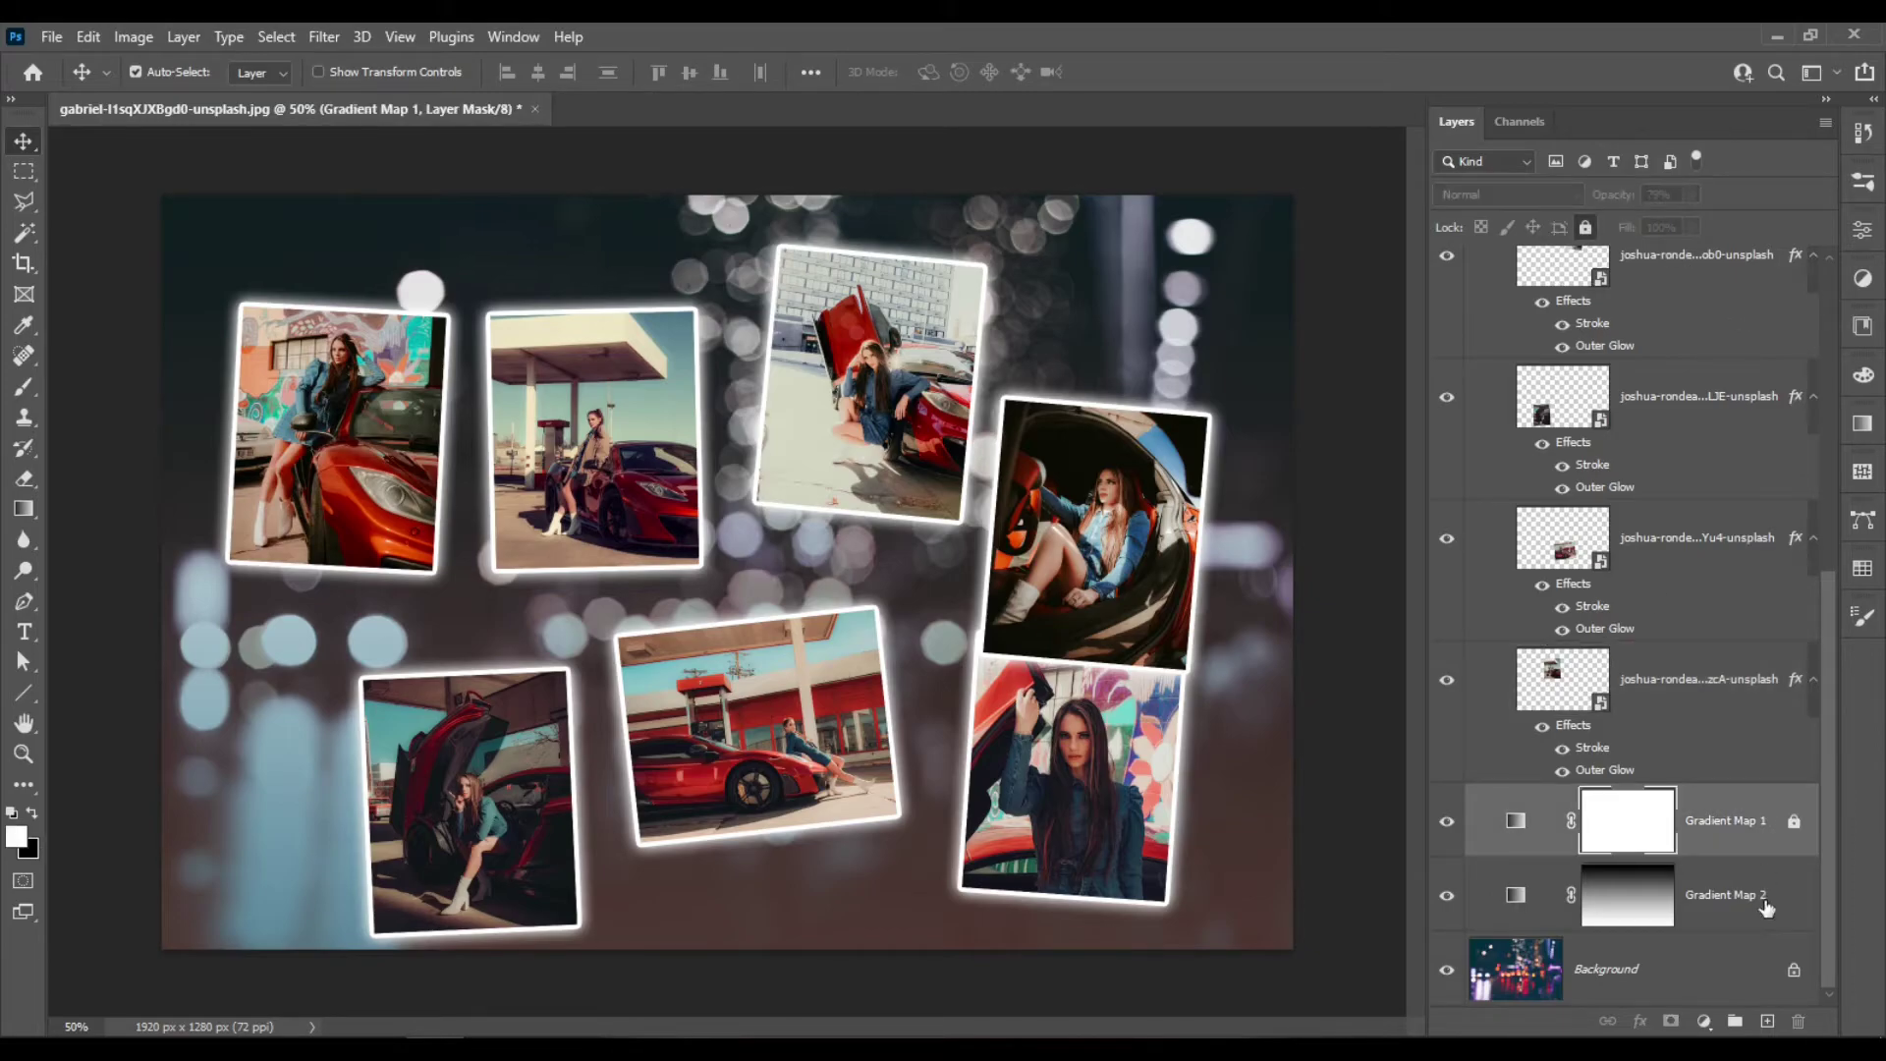
click(1764, 889)
click(1585, 226)
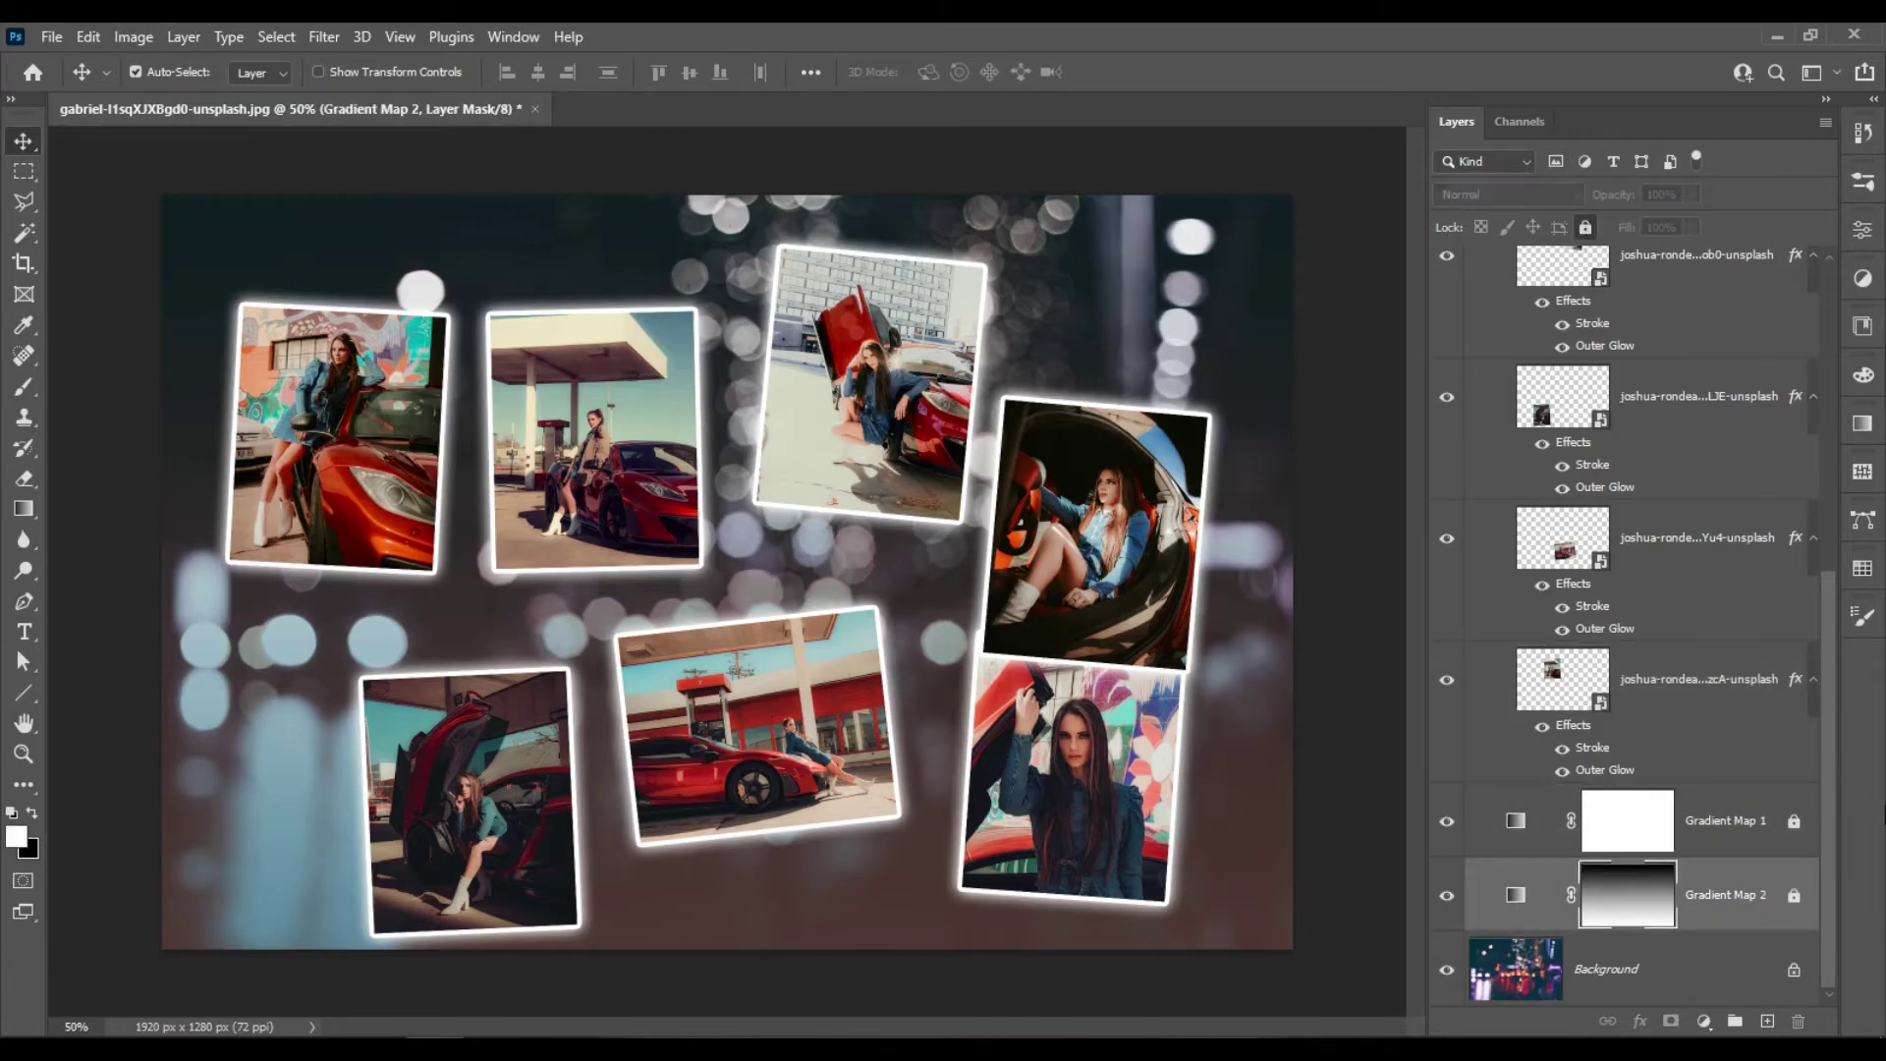
Cluster the close-up portrait, canopy, mural car, car interior and bright raised-door photos closer together around the middle of the collage
drag(1145, 748, 1020, 831)
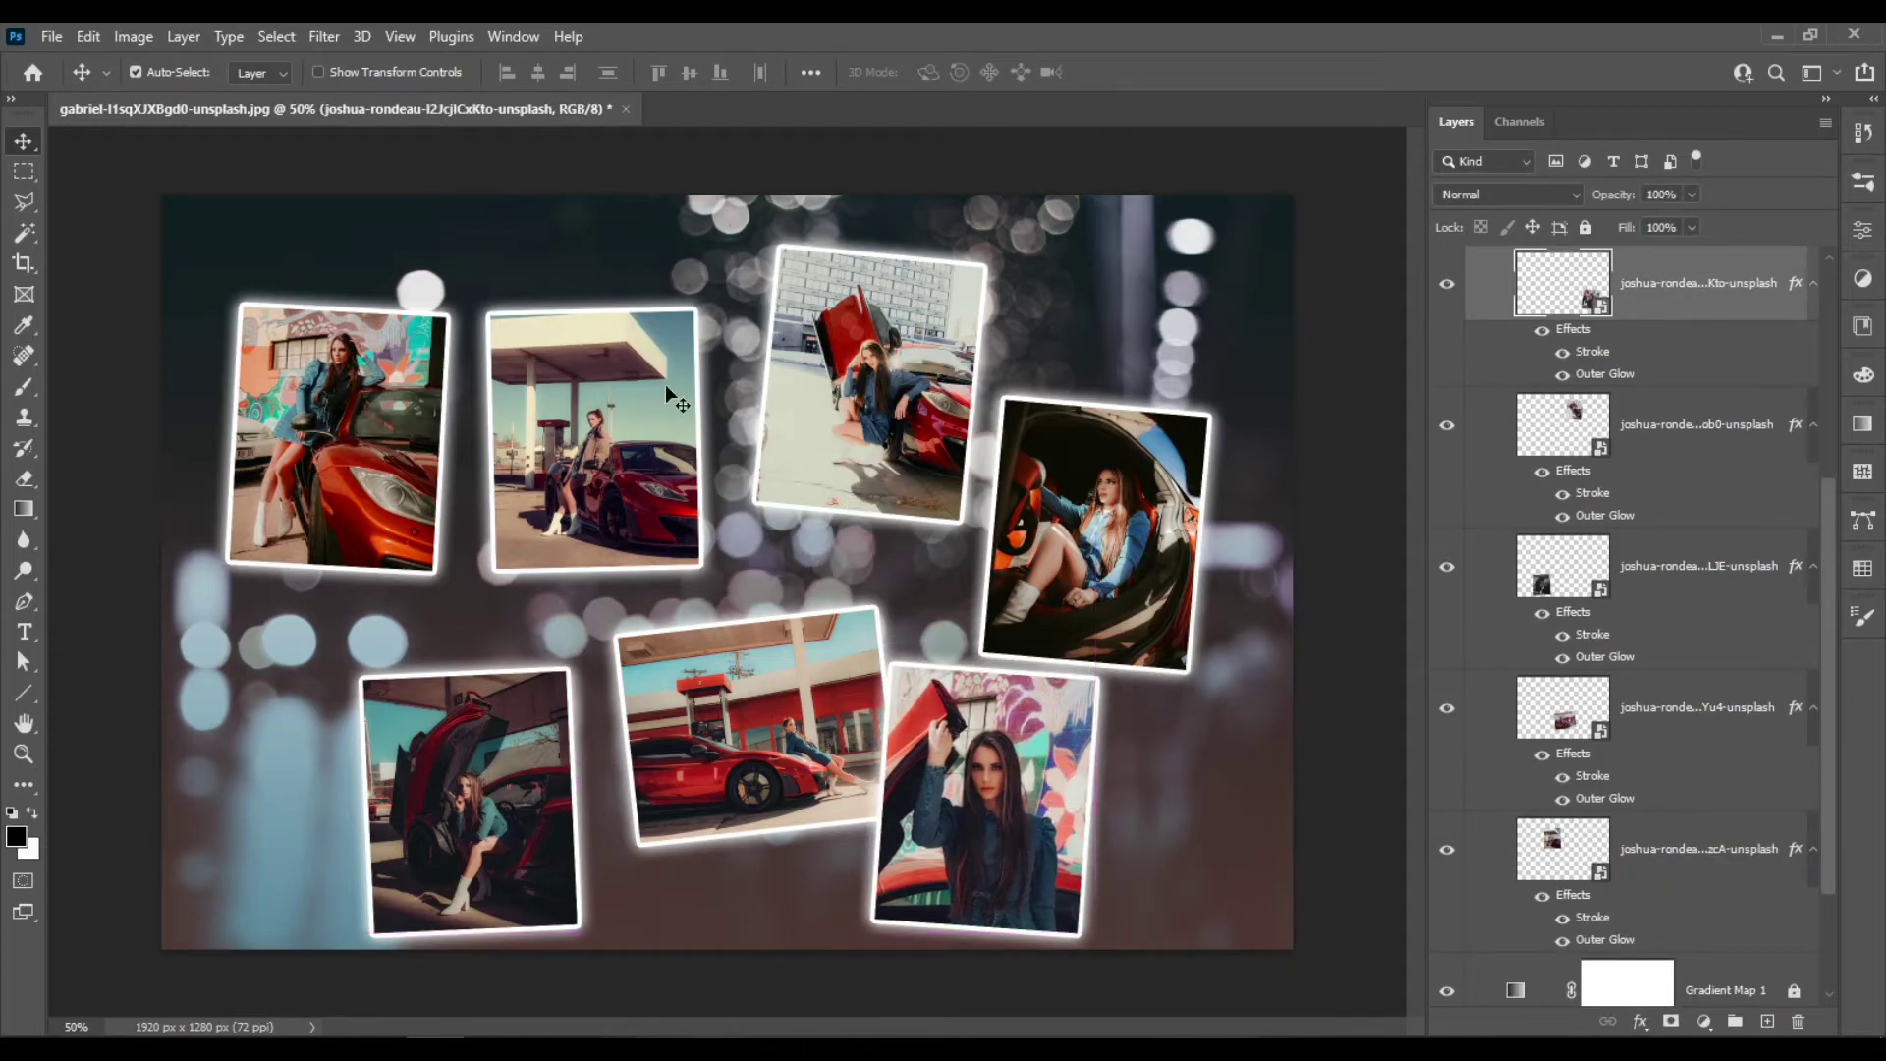
drag(663, 403, 691, 314)
drag(393, 501, 478, 563)
drag(1120, 521, 1074, 506)
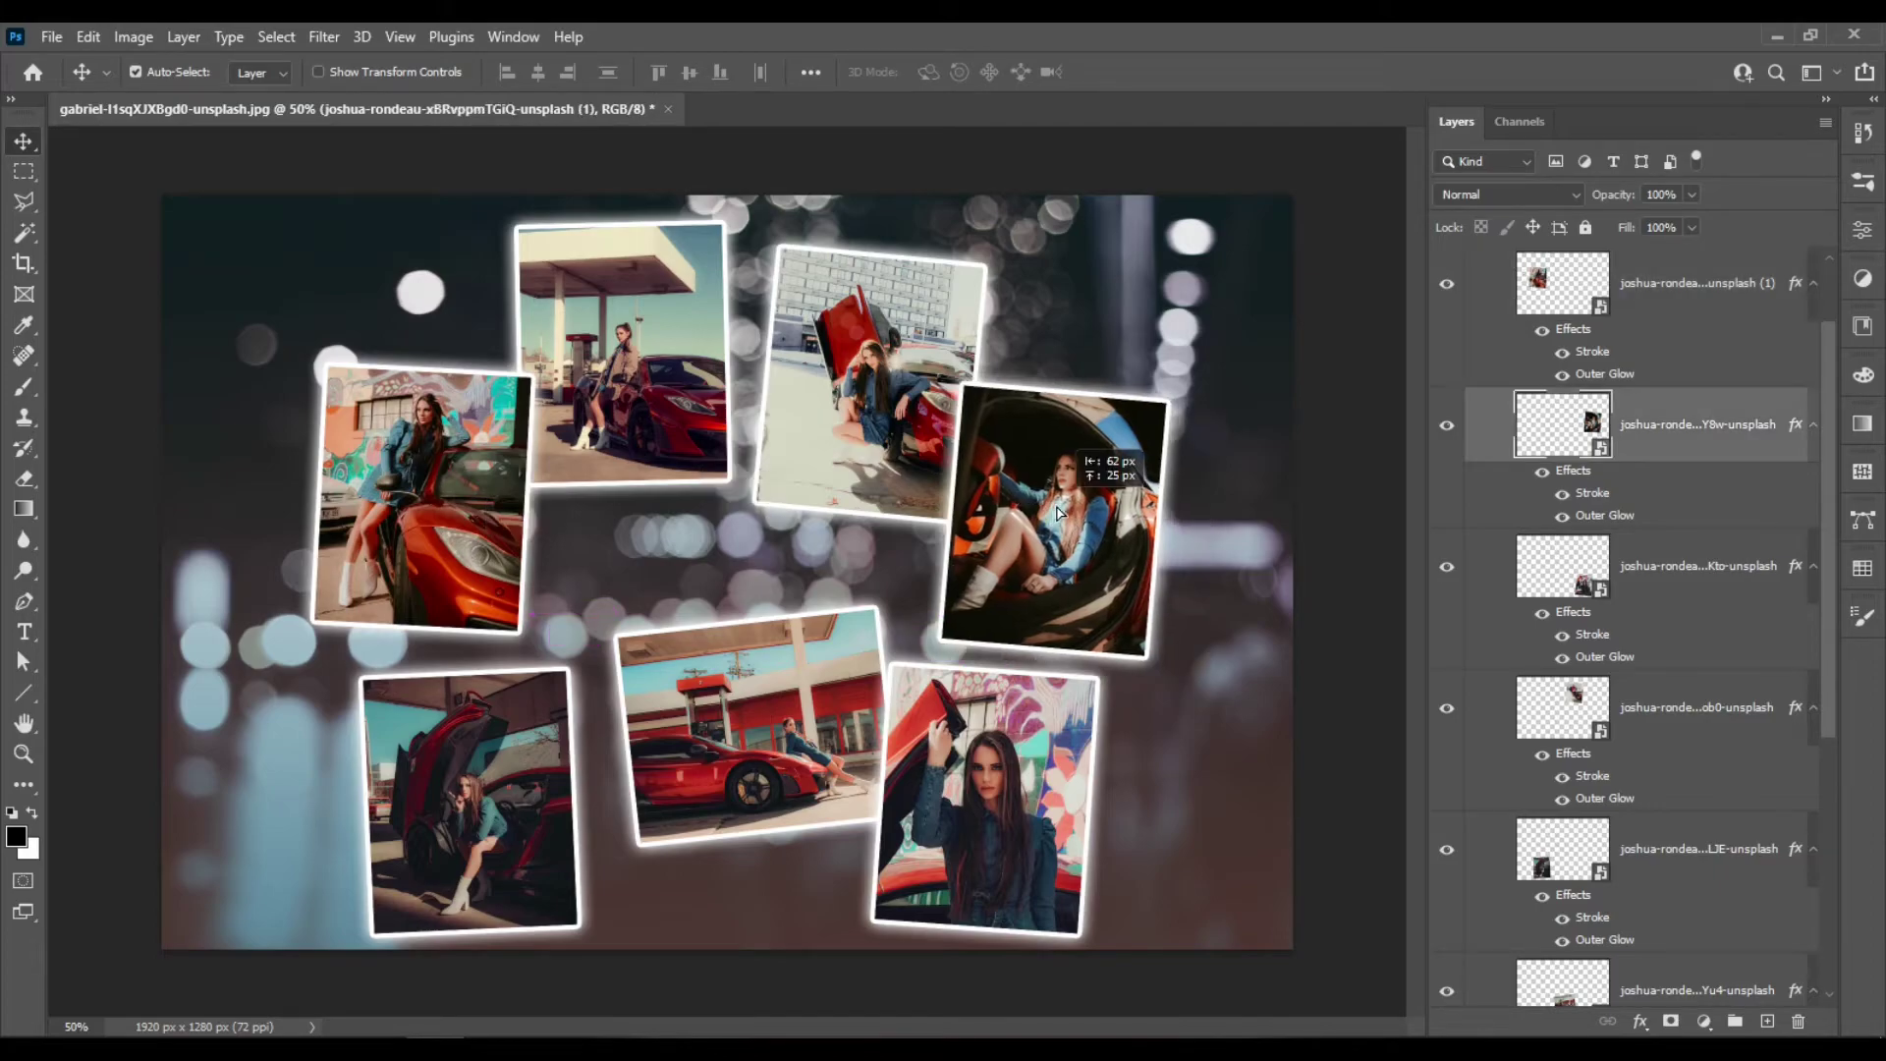
click(865, 483)
drag(865, 483, 837, 535)
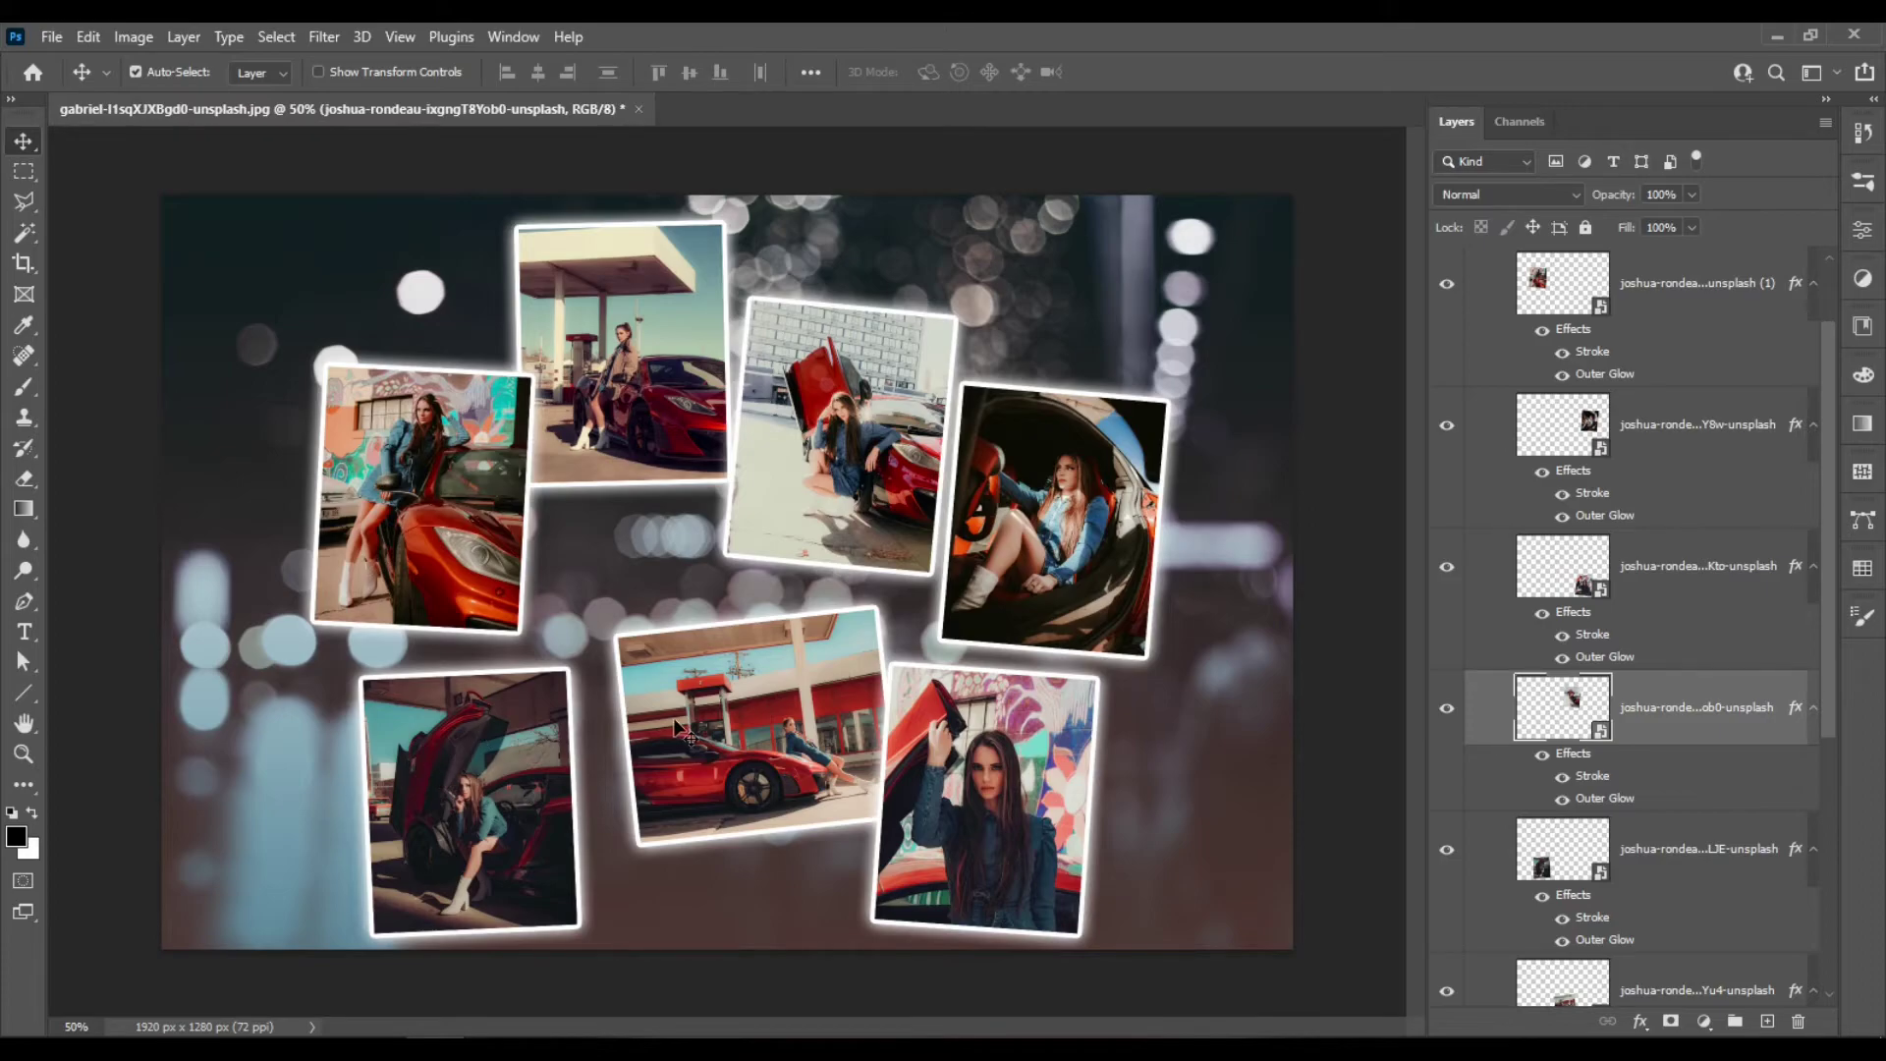
Shrink the mural car photo slightly toward its lower right corner with Free Transform
click(479, 592)
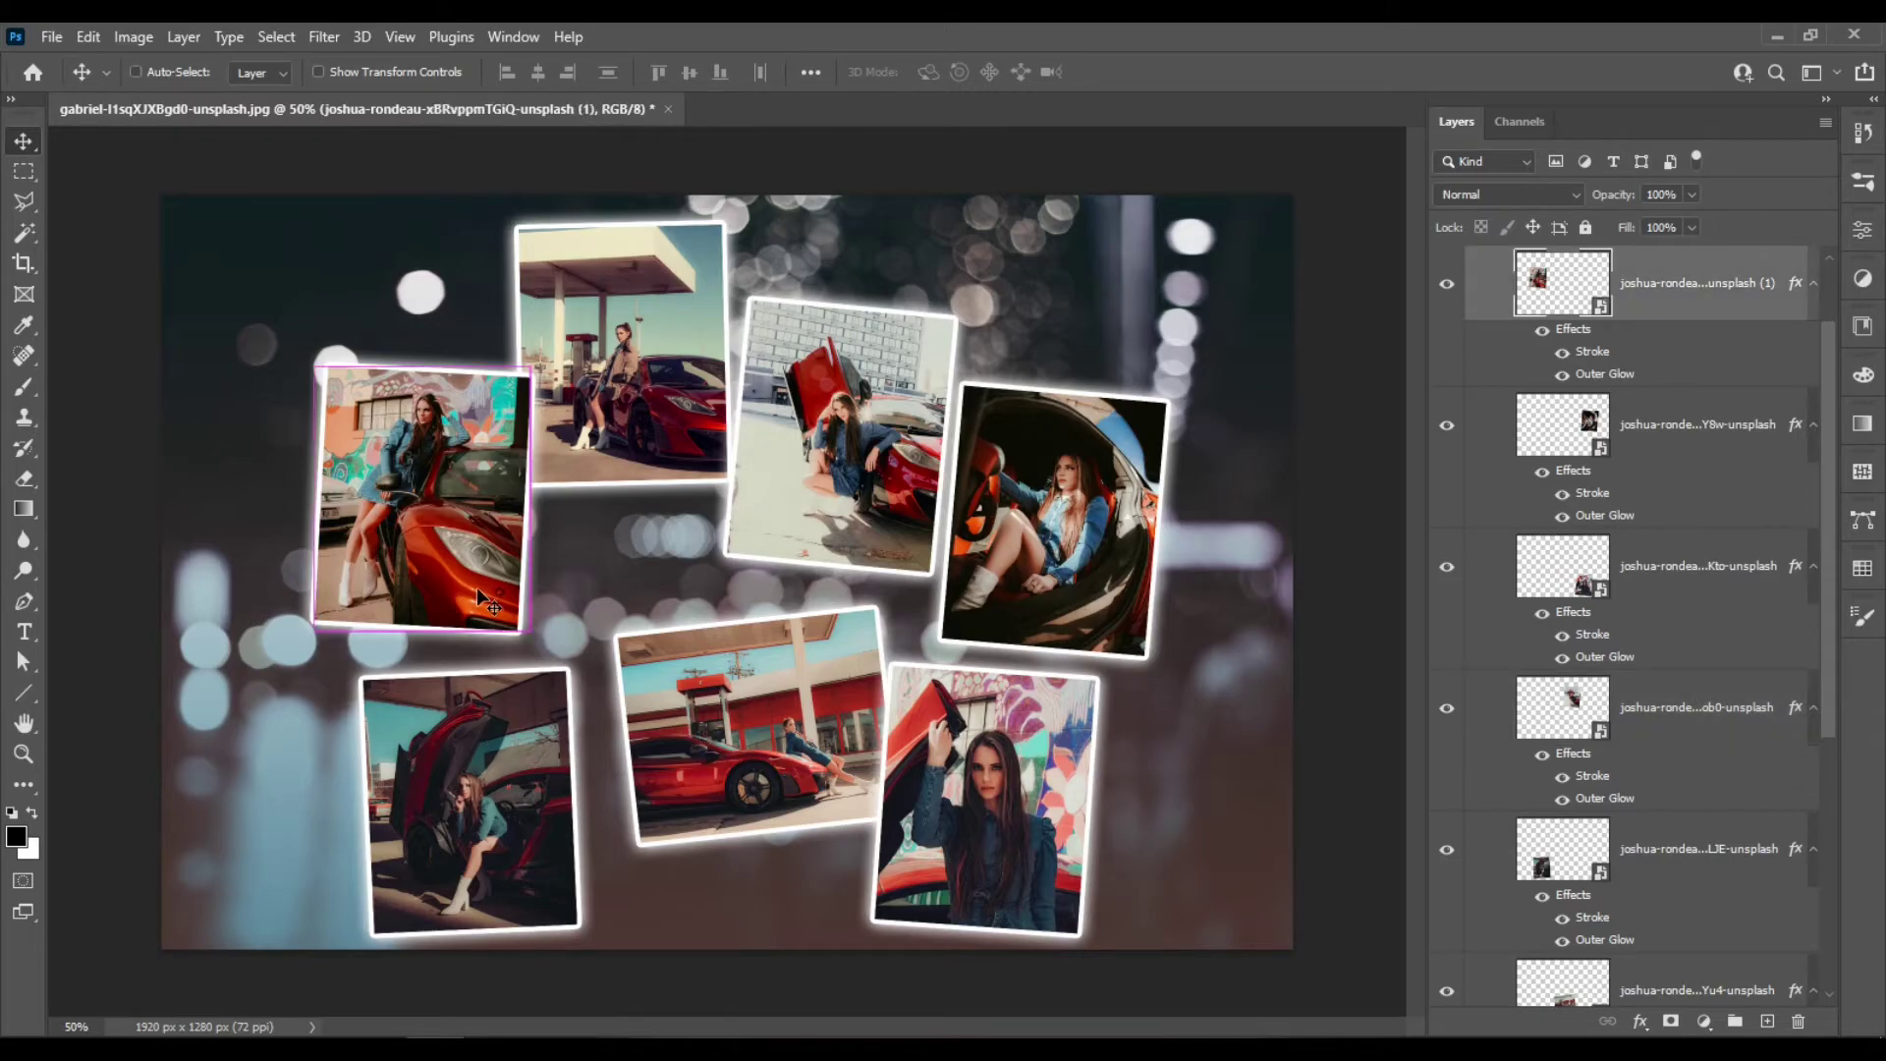
key(ctrl+t)
drag(332, 368, 352, 398)
key(Return)
Scale the bright raised-door photo down to about 47.90% and rotate it to about -3.70°
ctrl+click(840, 506)
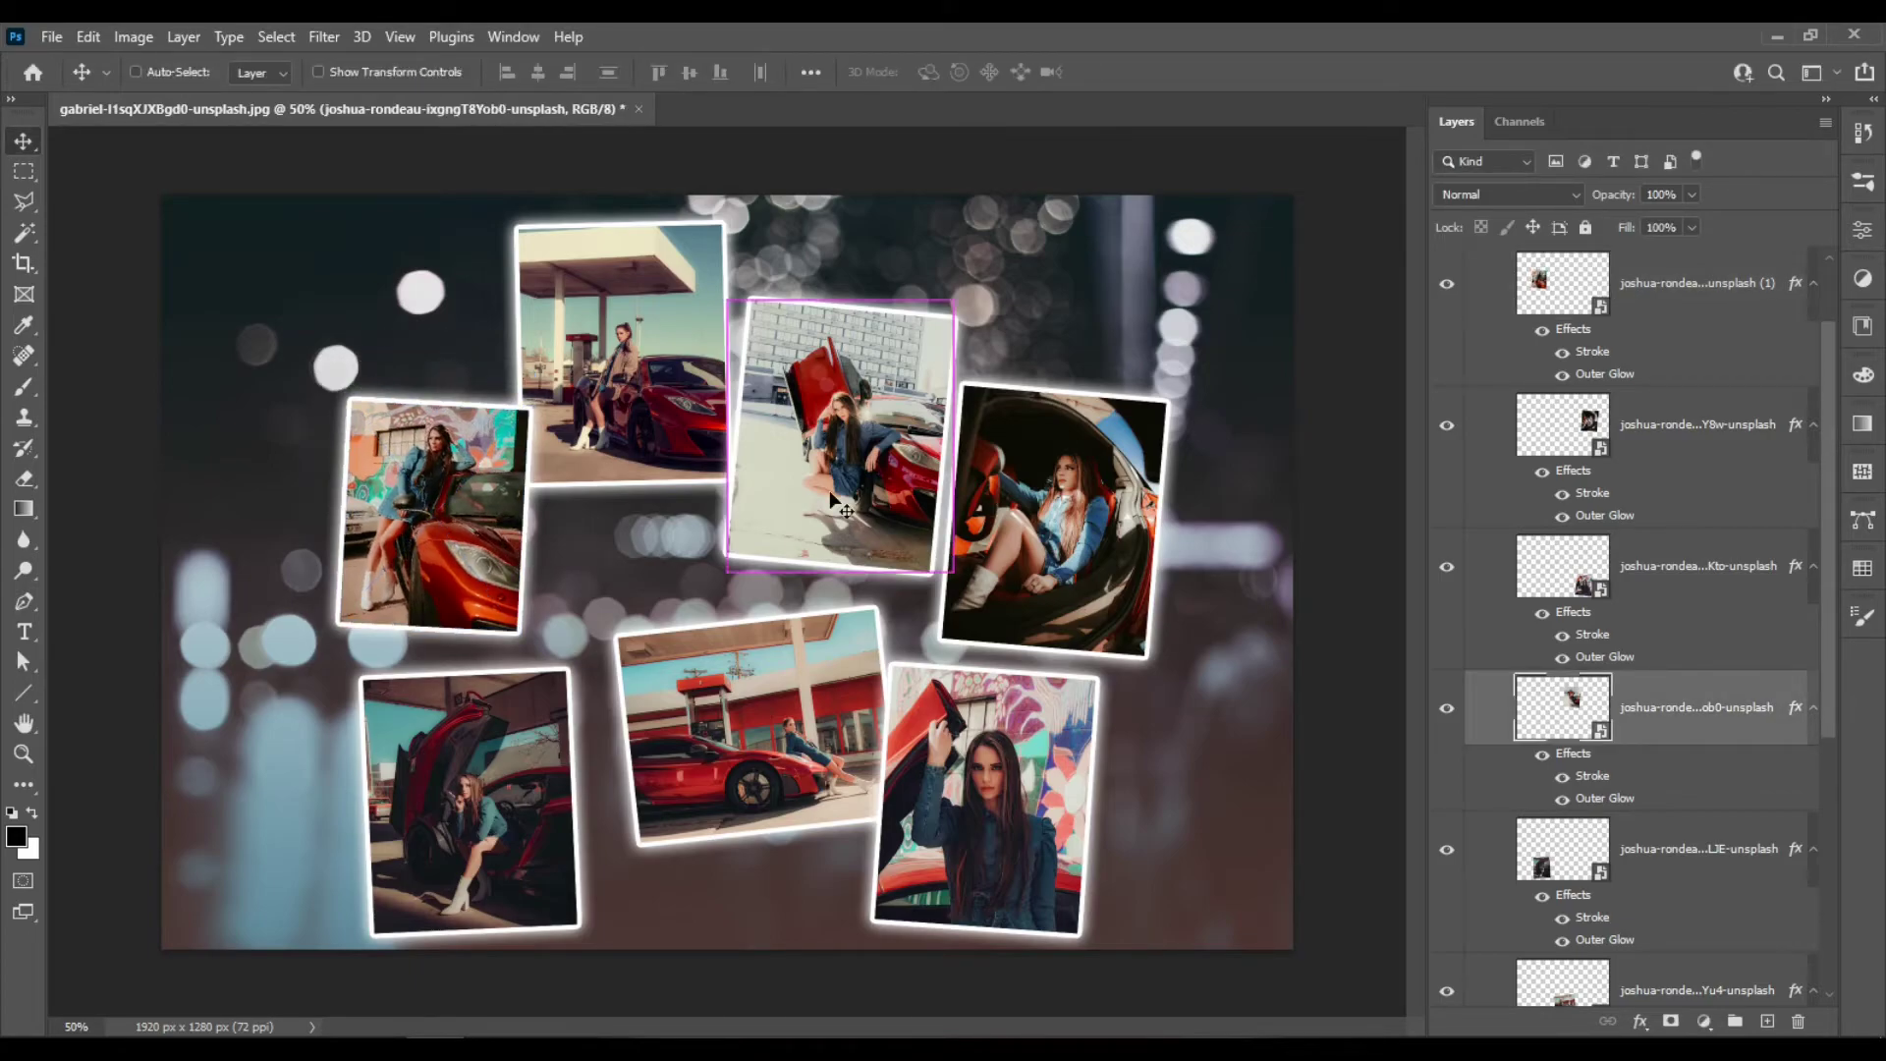
key(ctrl+t)
drag(952, 320, 929, 346)
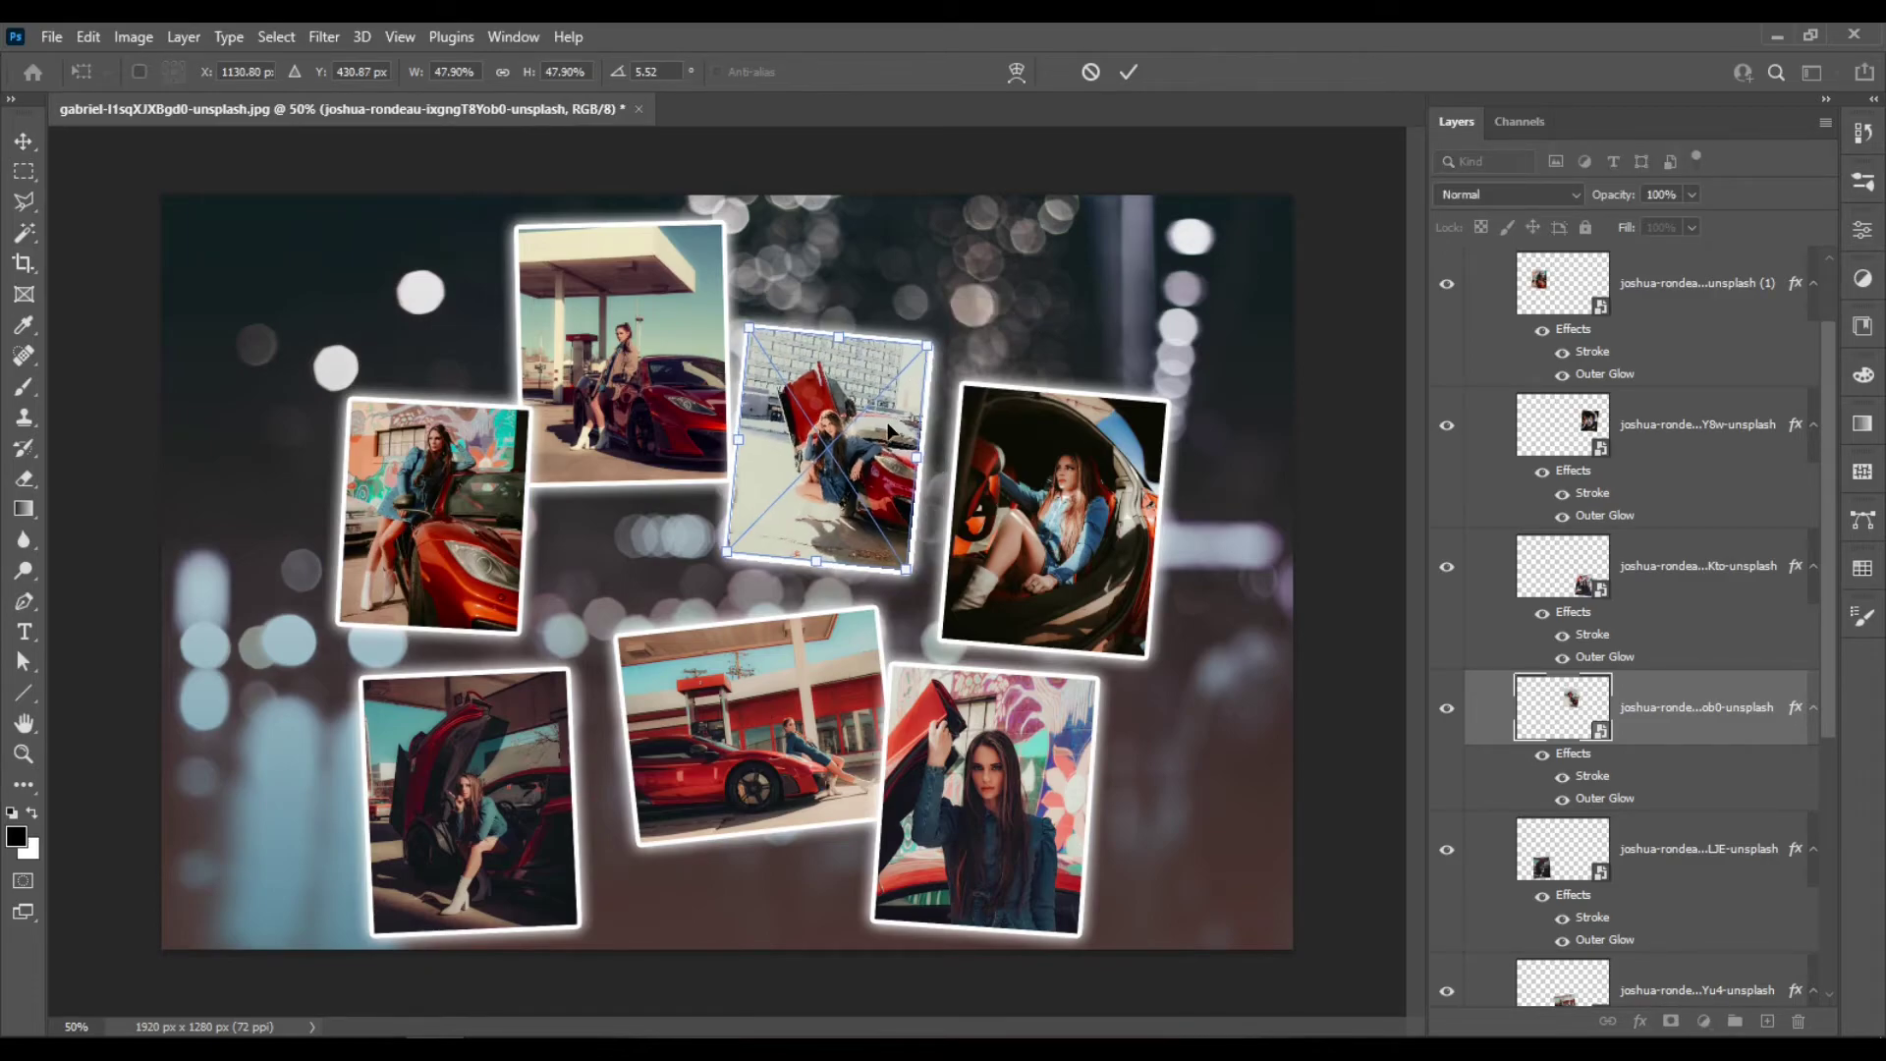
key(Return)
key(ctrl+t)
drag(963, 326, 941, 307)
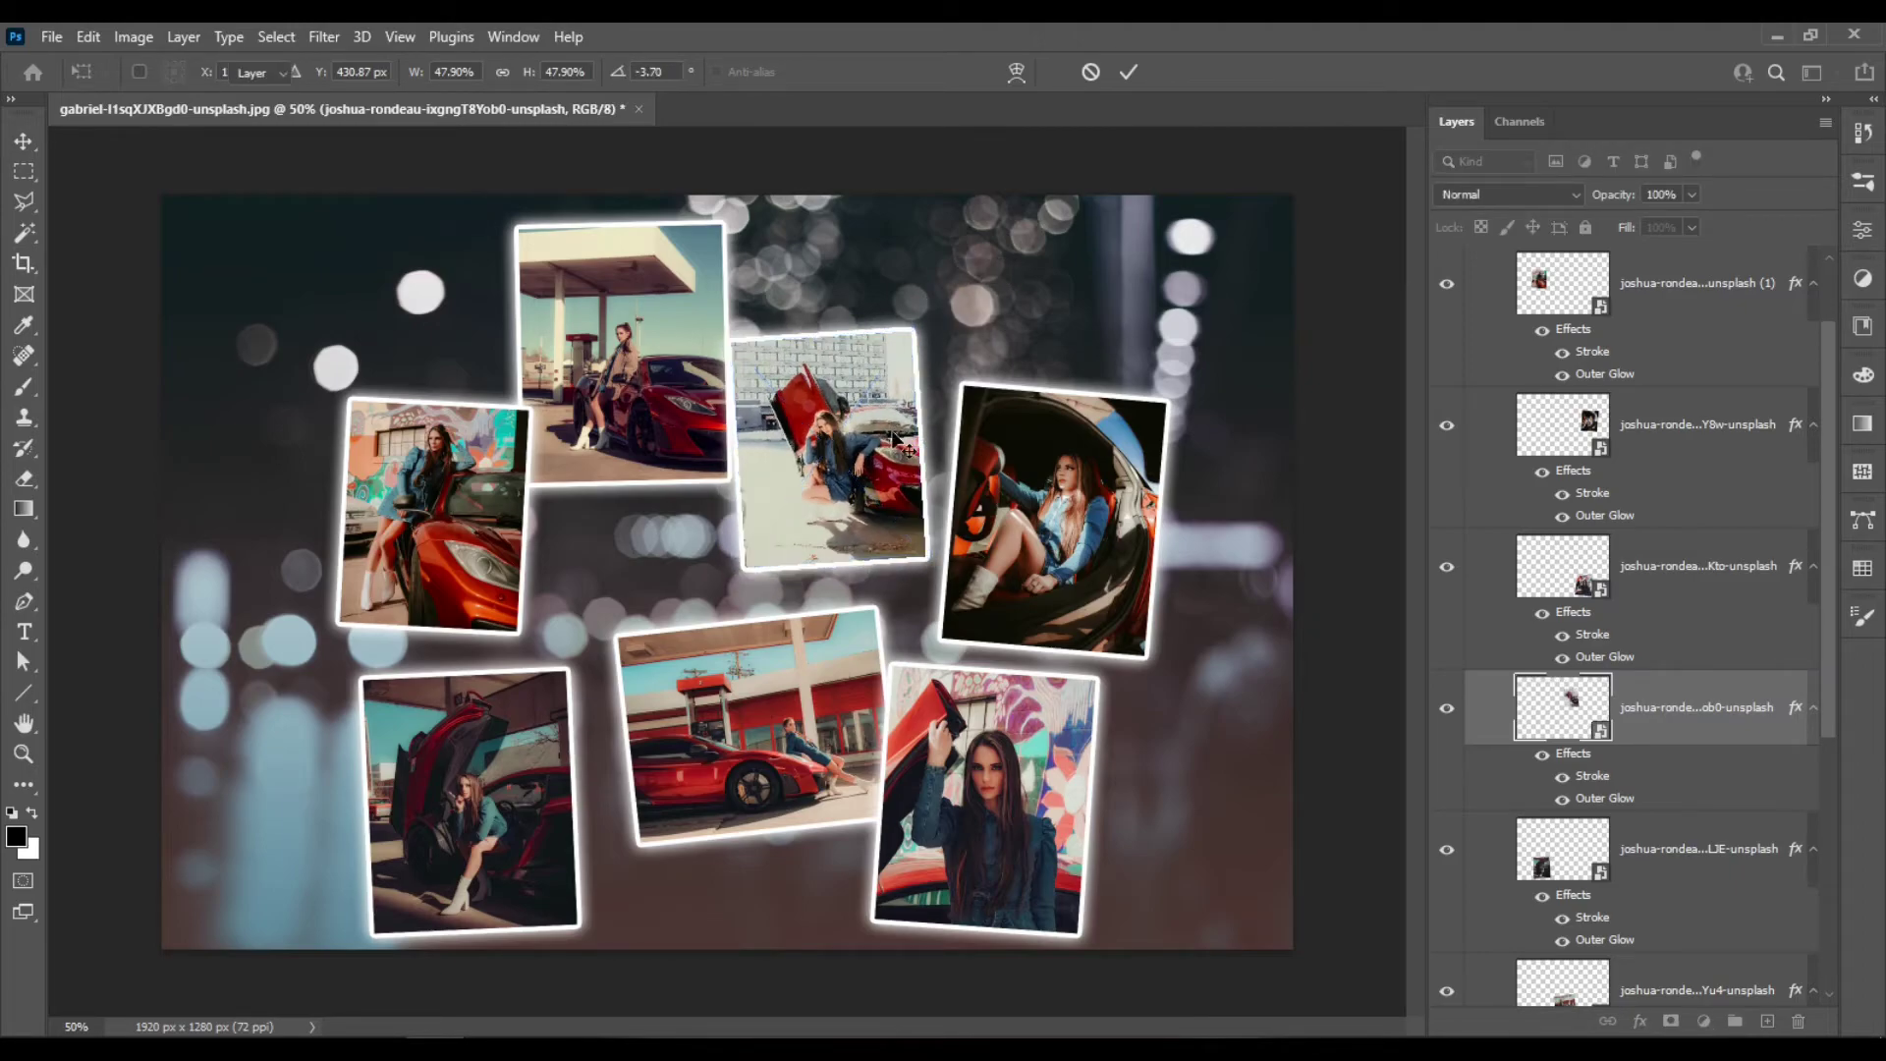
key(Return)
Move the dark raised-door photo up, the mural car photo up and inward, and the landscape car photo against the dark one
drag(456, 832, 477, 773)
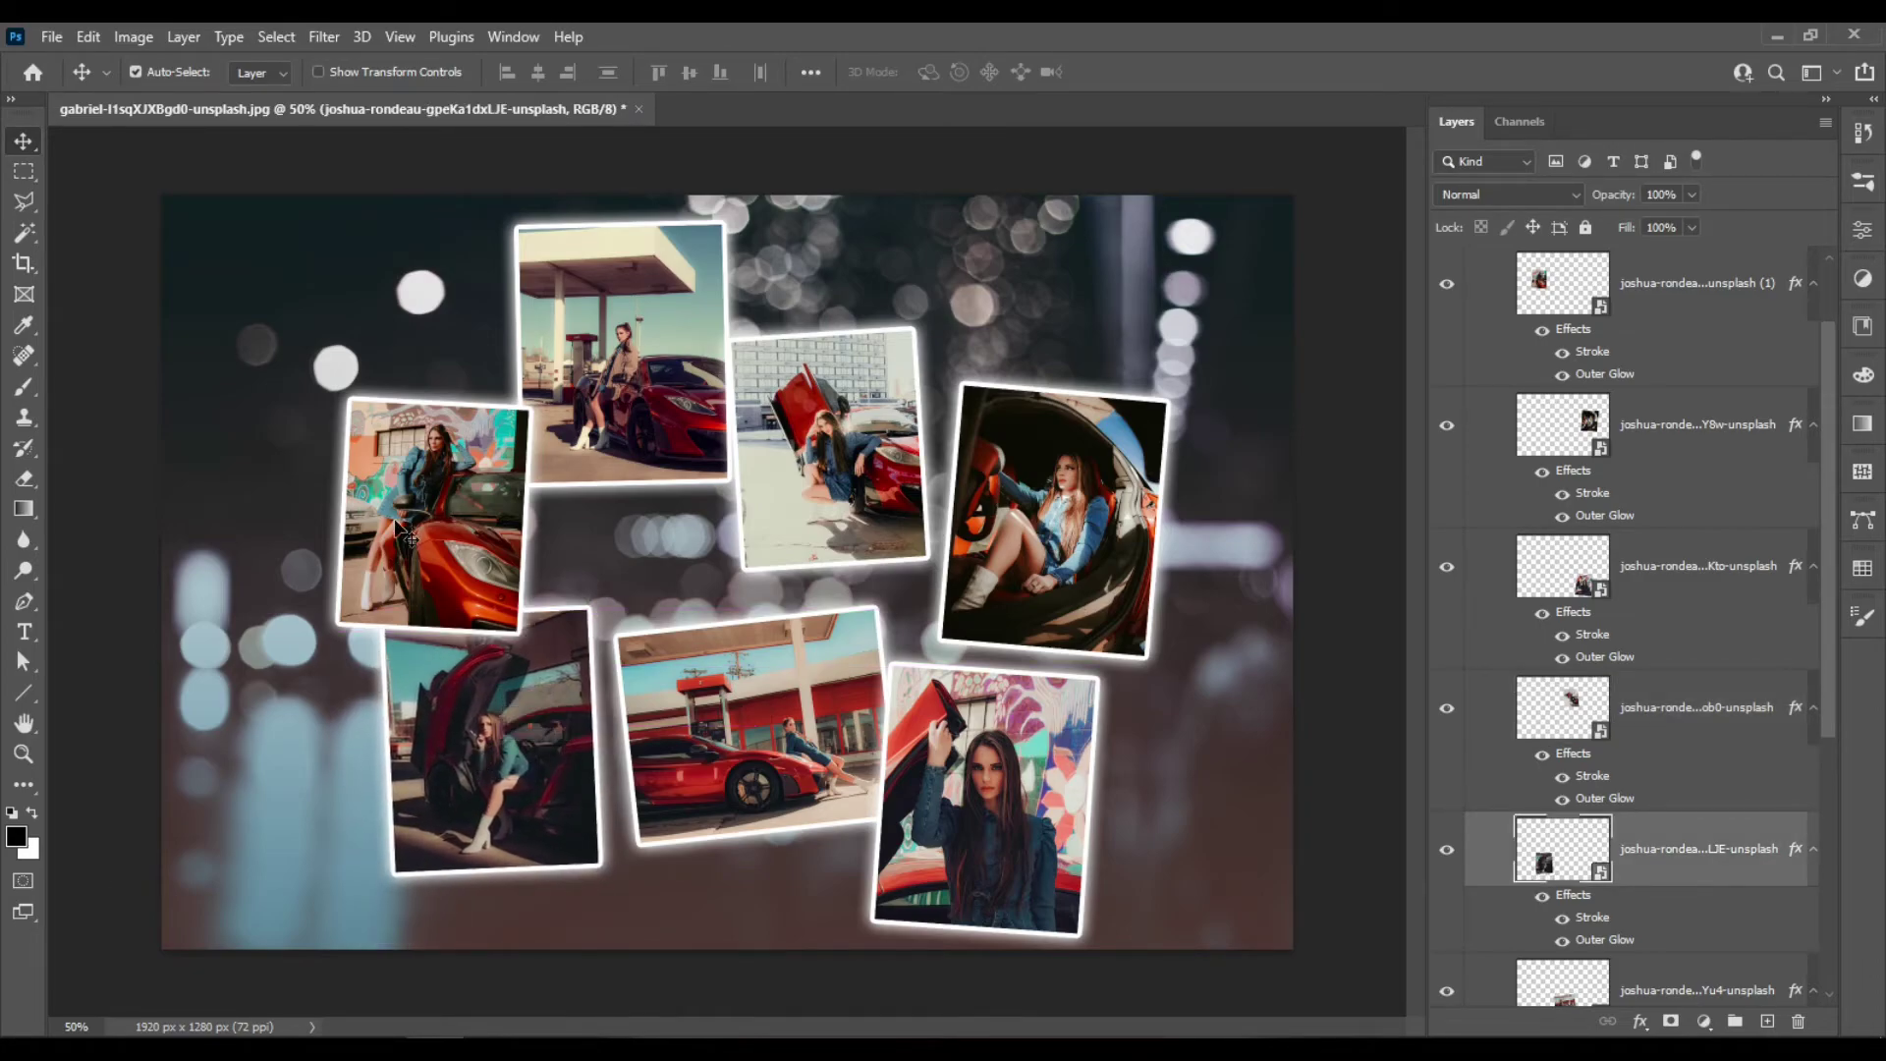
mouse_move(440, 534)
mouse_down()
mouse_move(397, 523)
mouse_move(458, 517)
mouse_up()
drag(753, 687, 729, 667)
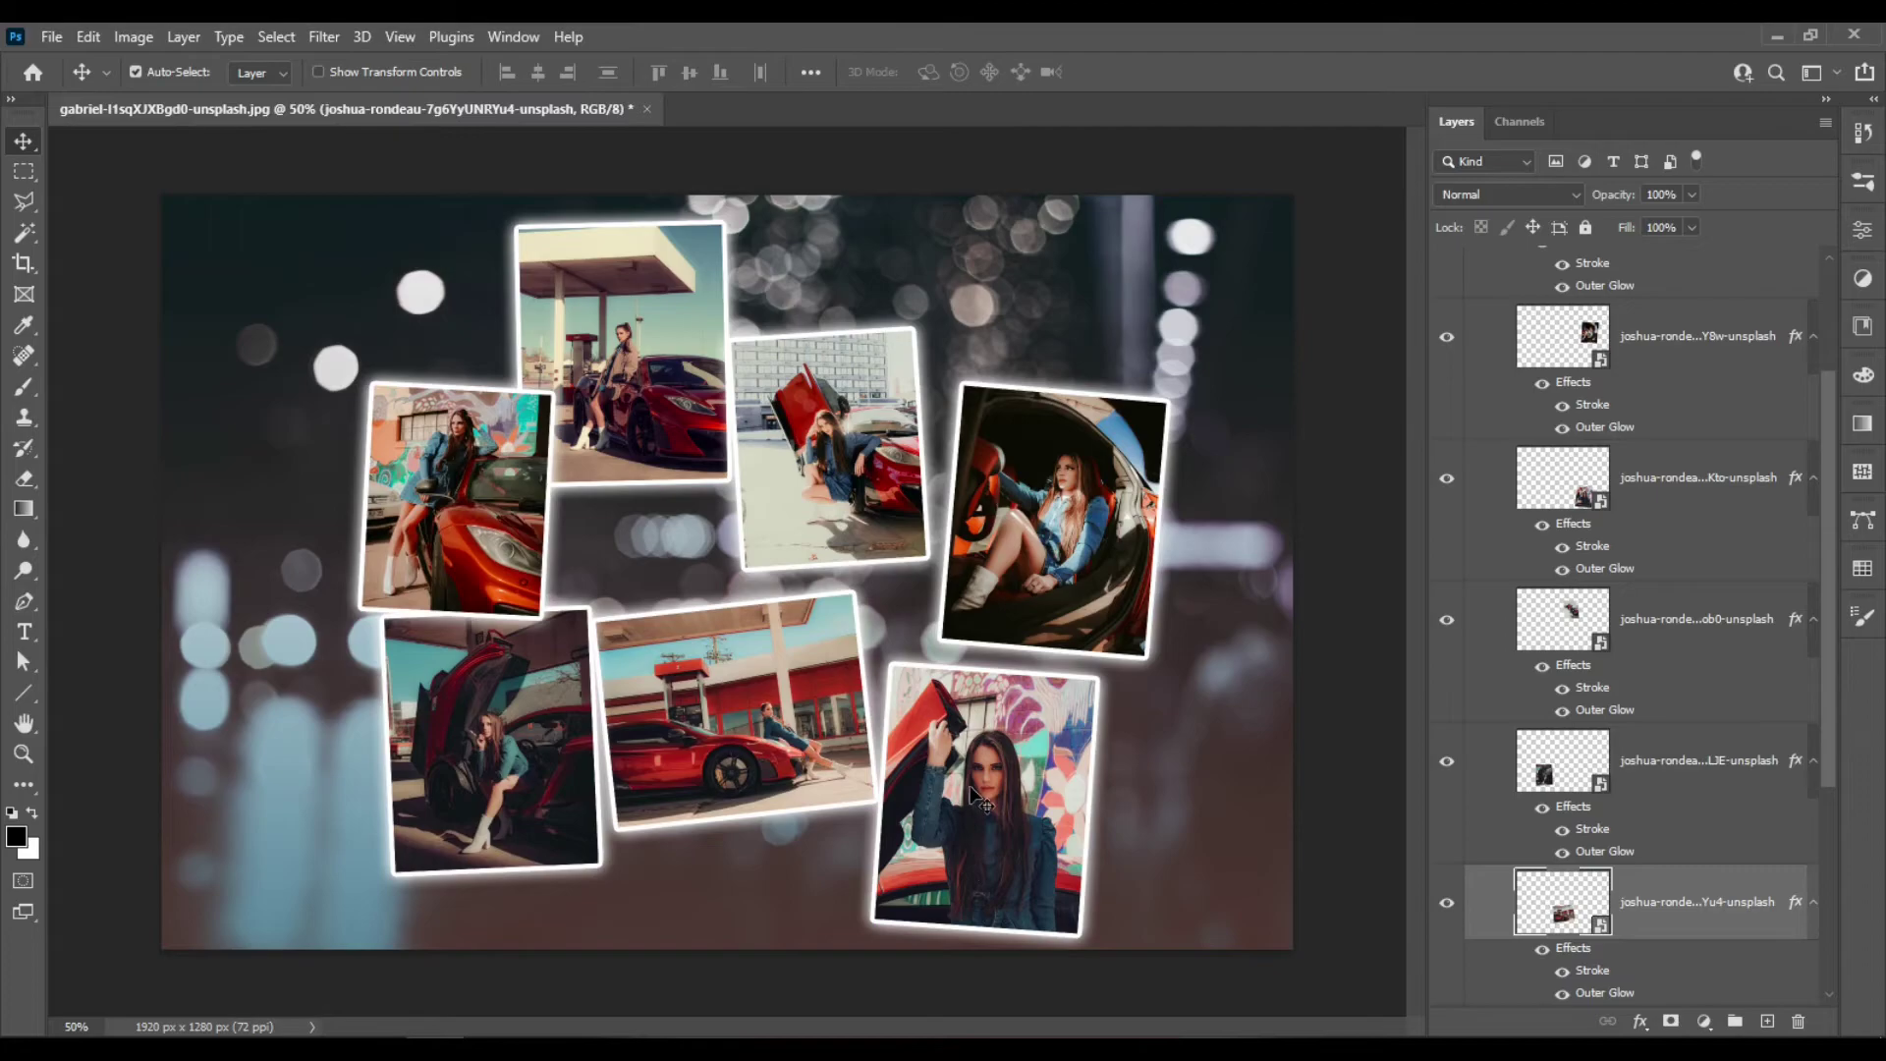
Bring the landscape car photo to the front of Group 1 and overlap it onto the dark raised-door photo
drag(1706, 909, 1682, 315)
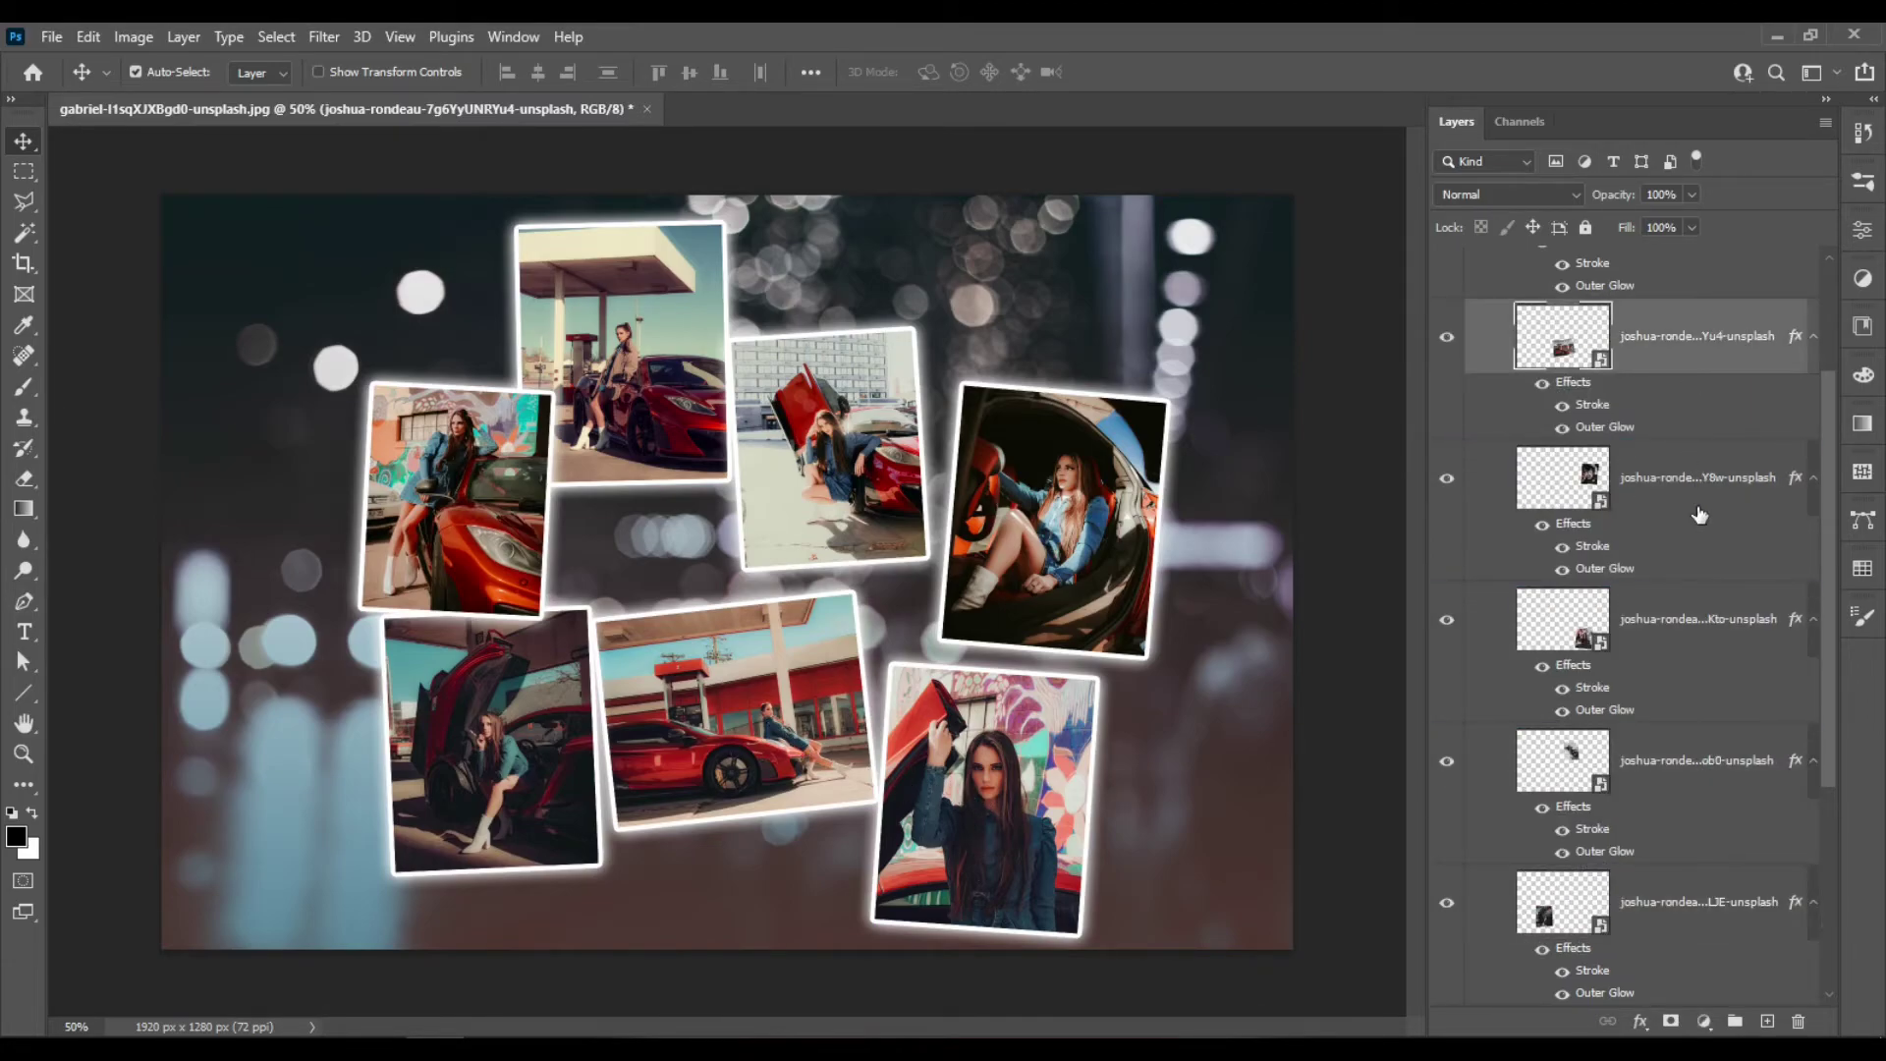
scroll(1690, 491, up, 3)
drag(1695, 543, 1689, 388)
drag(733, 727, 713, 743)
Bring the close-up portrait to the front of Group 1 and shift it inward against the landscape car photo
click(1017, 765)
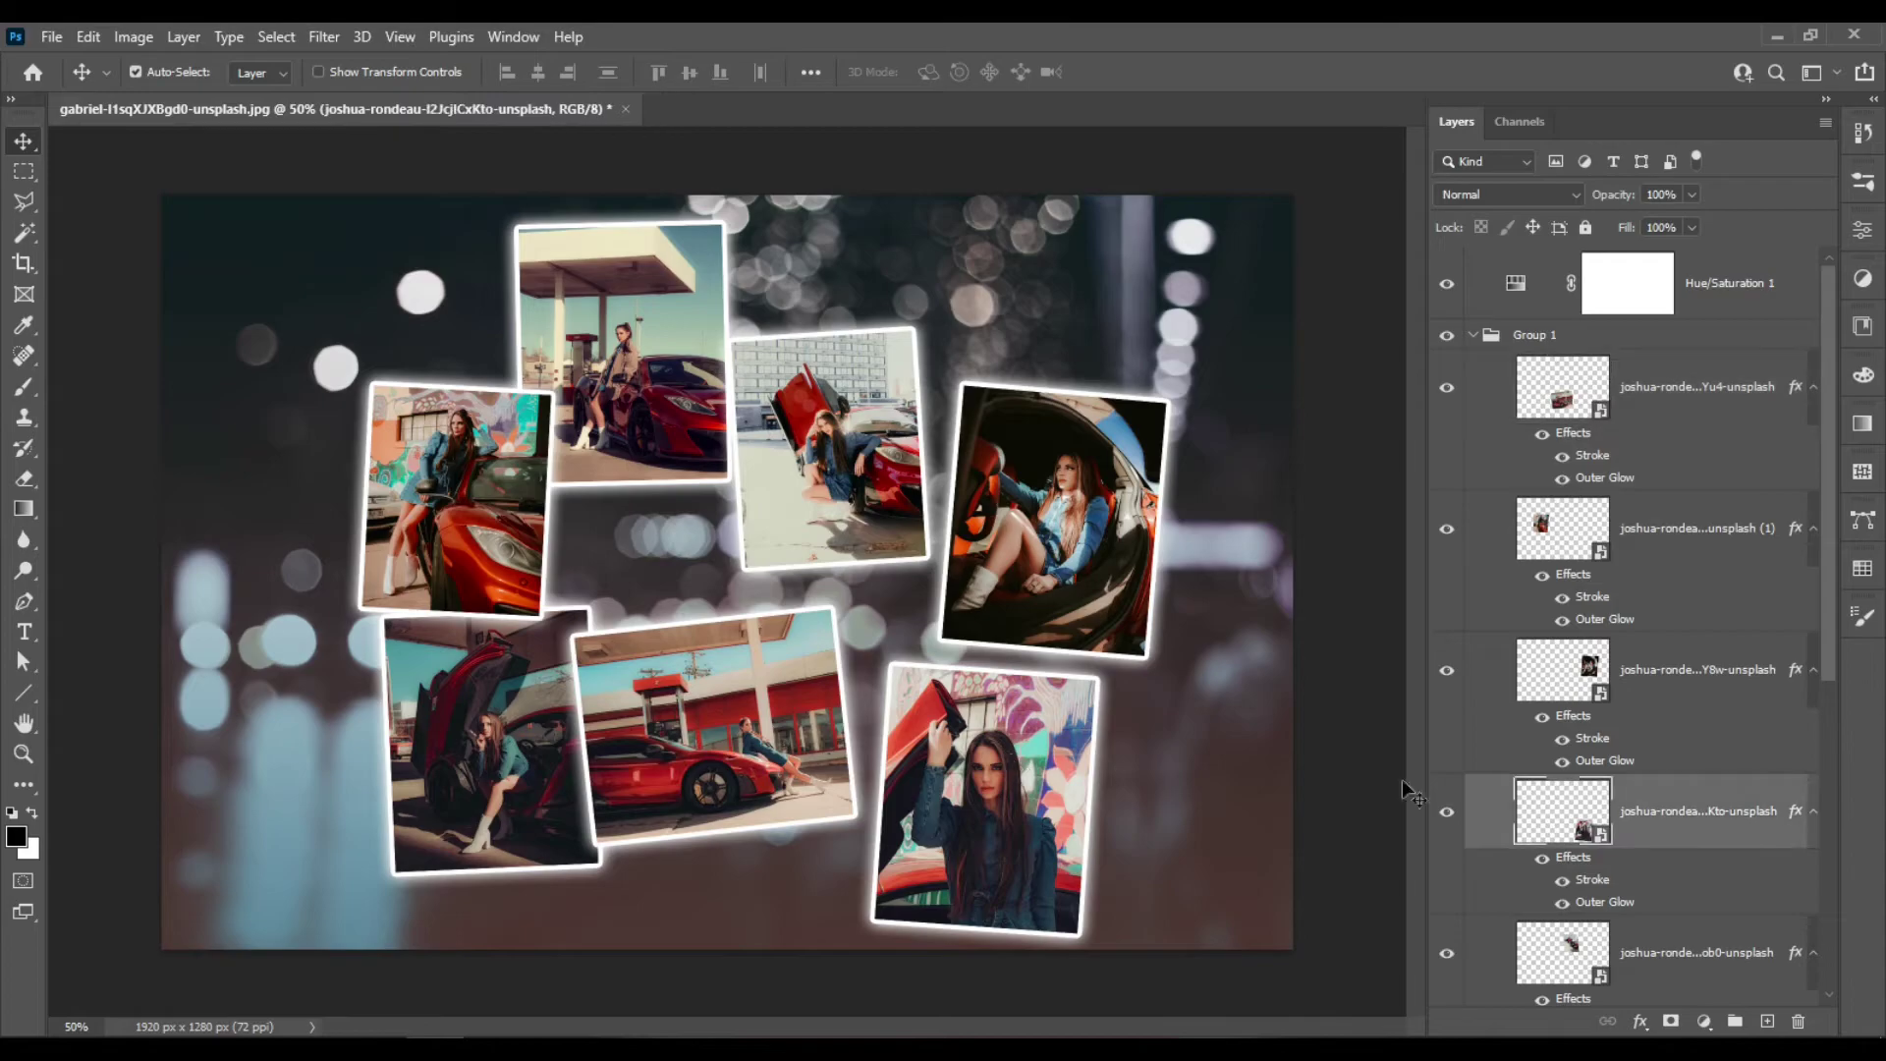
drag(1731, 837, 1729, 365)
drag(1037, 864, 977, 835)
Scale the close-up portrait down to about 47.05% with Free Transform
key(ctrl+t)
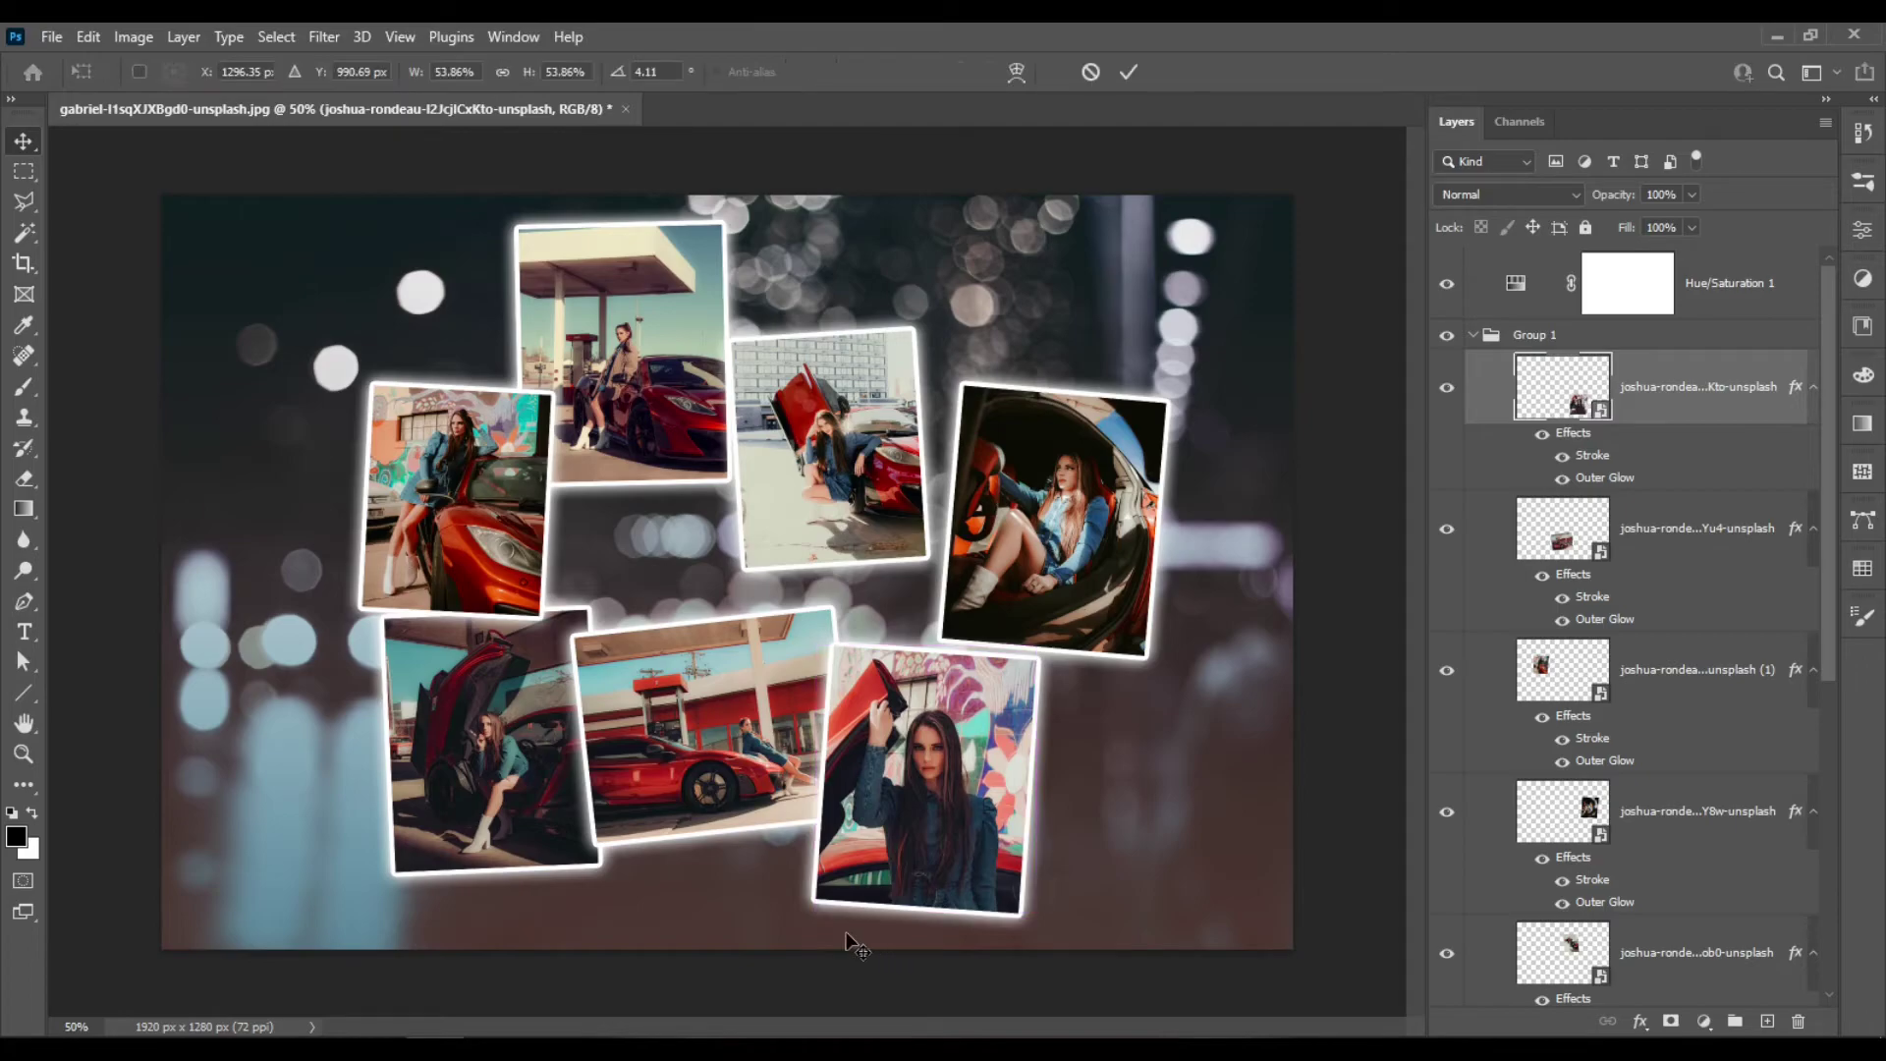
drag(815, 902, 844, 866)
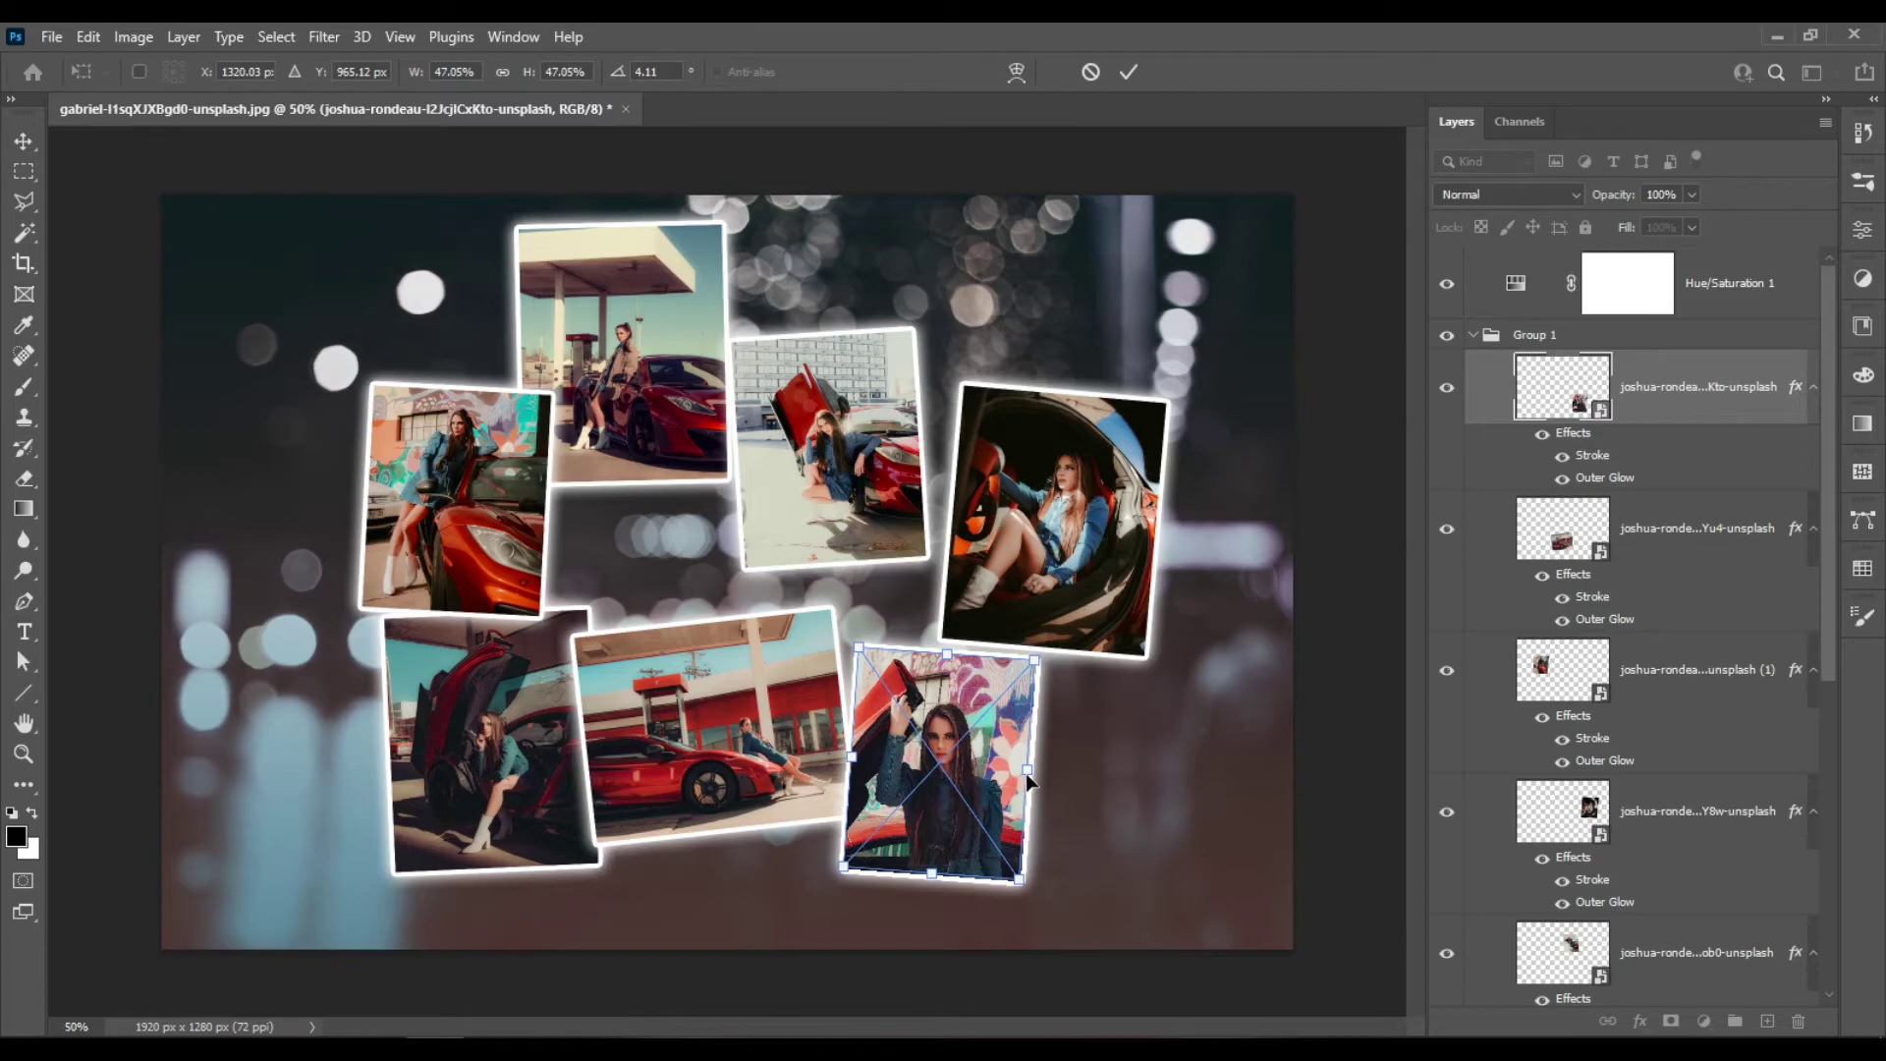
key(Return)
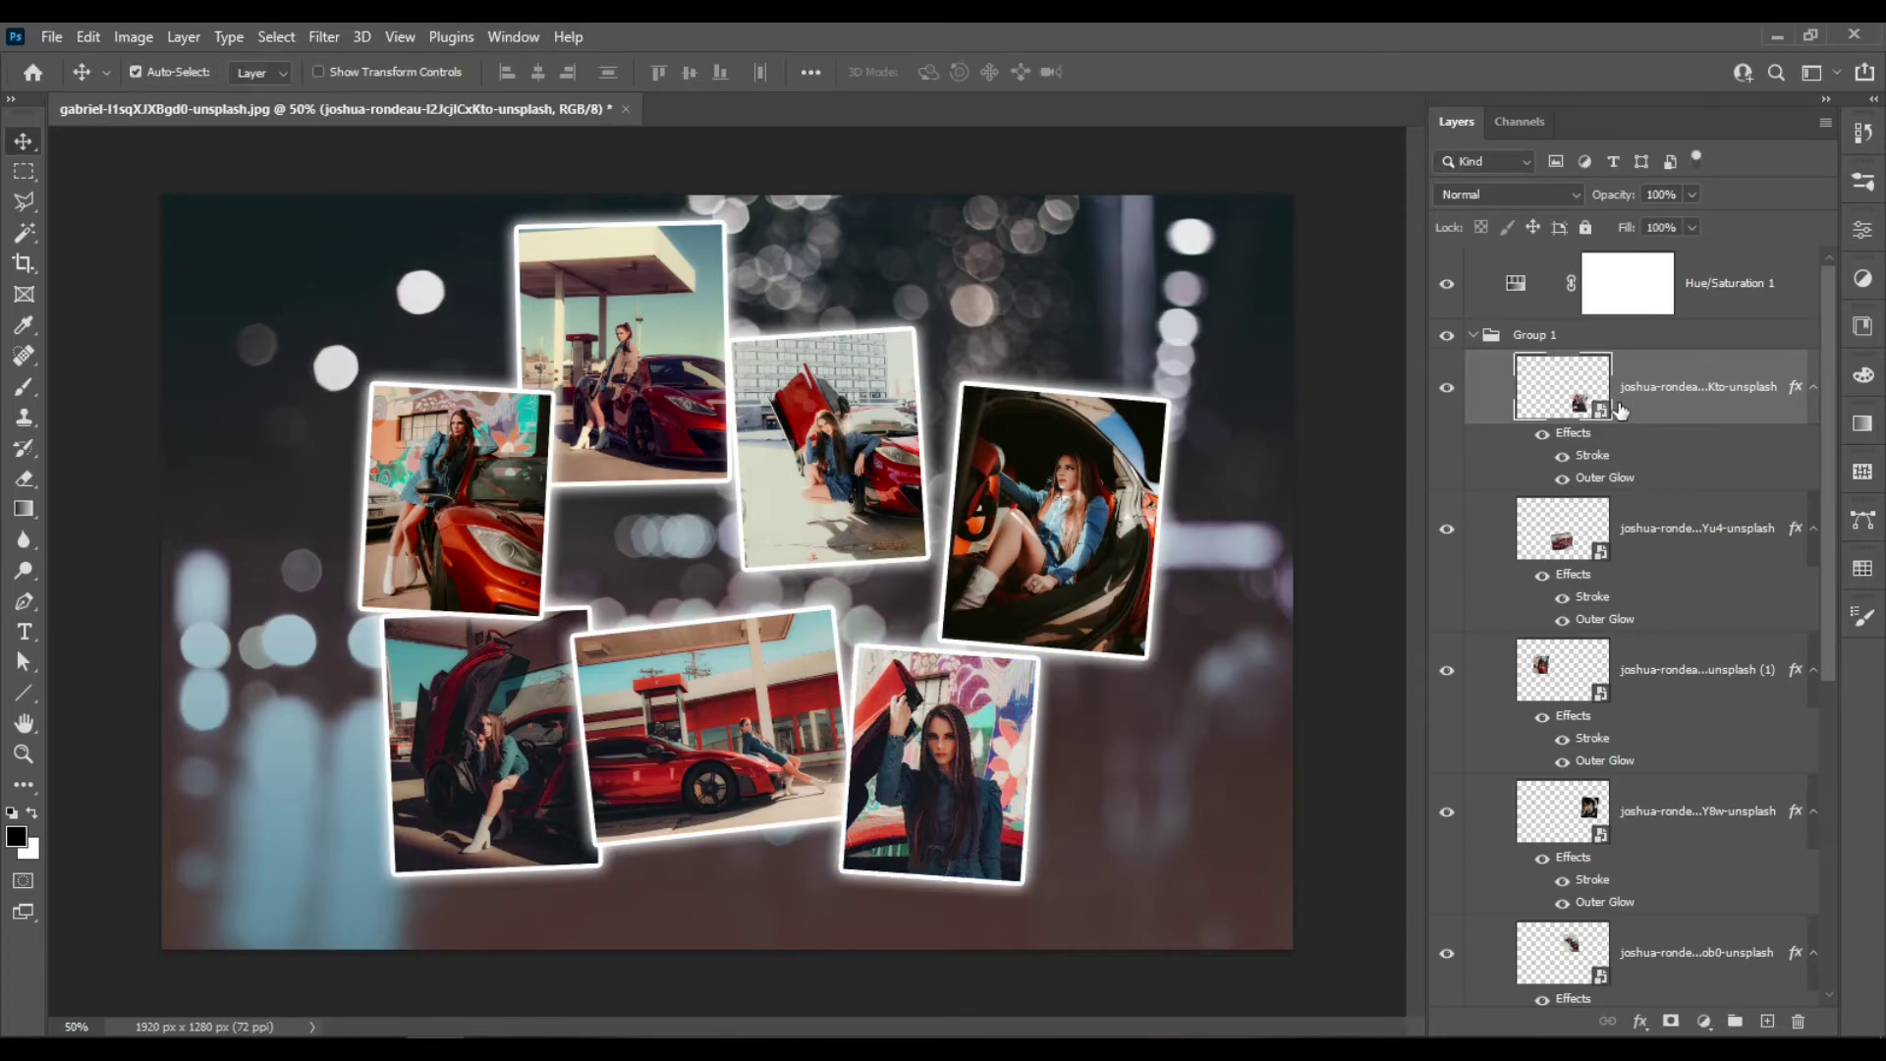
Nudge the bright raised-door photo down and left so it overlaps the gas station canopy photo
click(1617, 343)
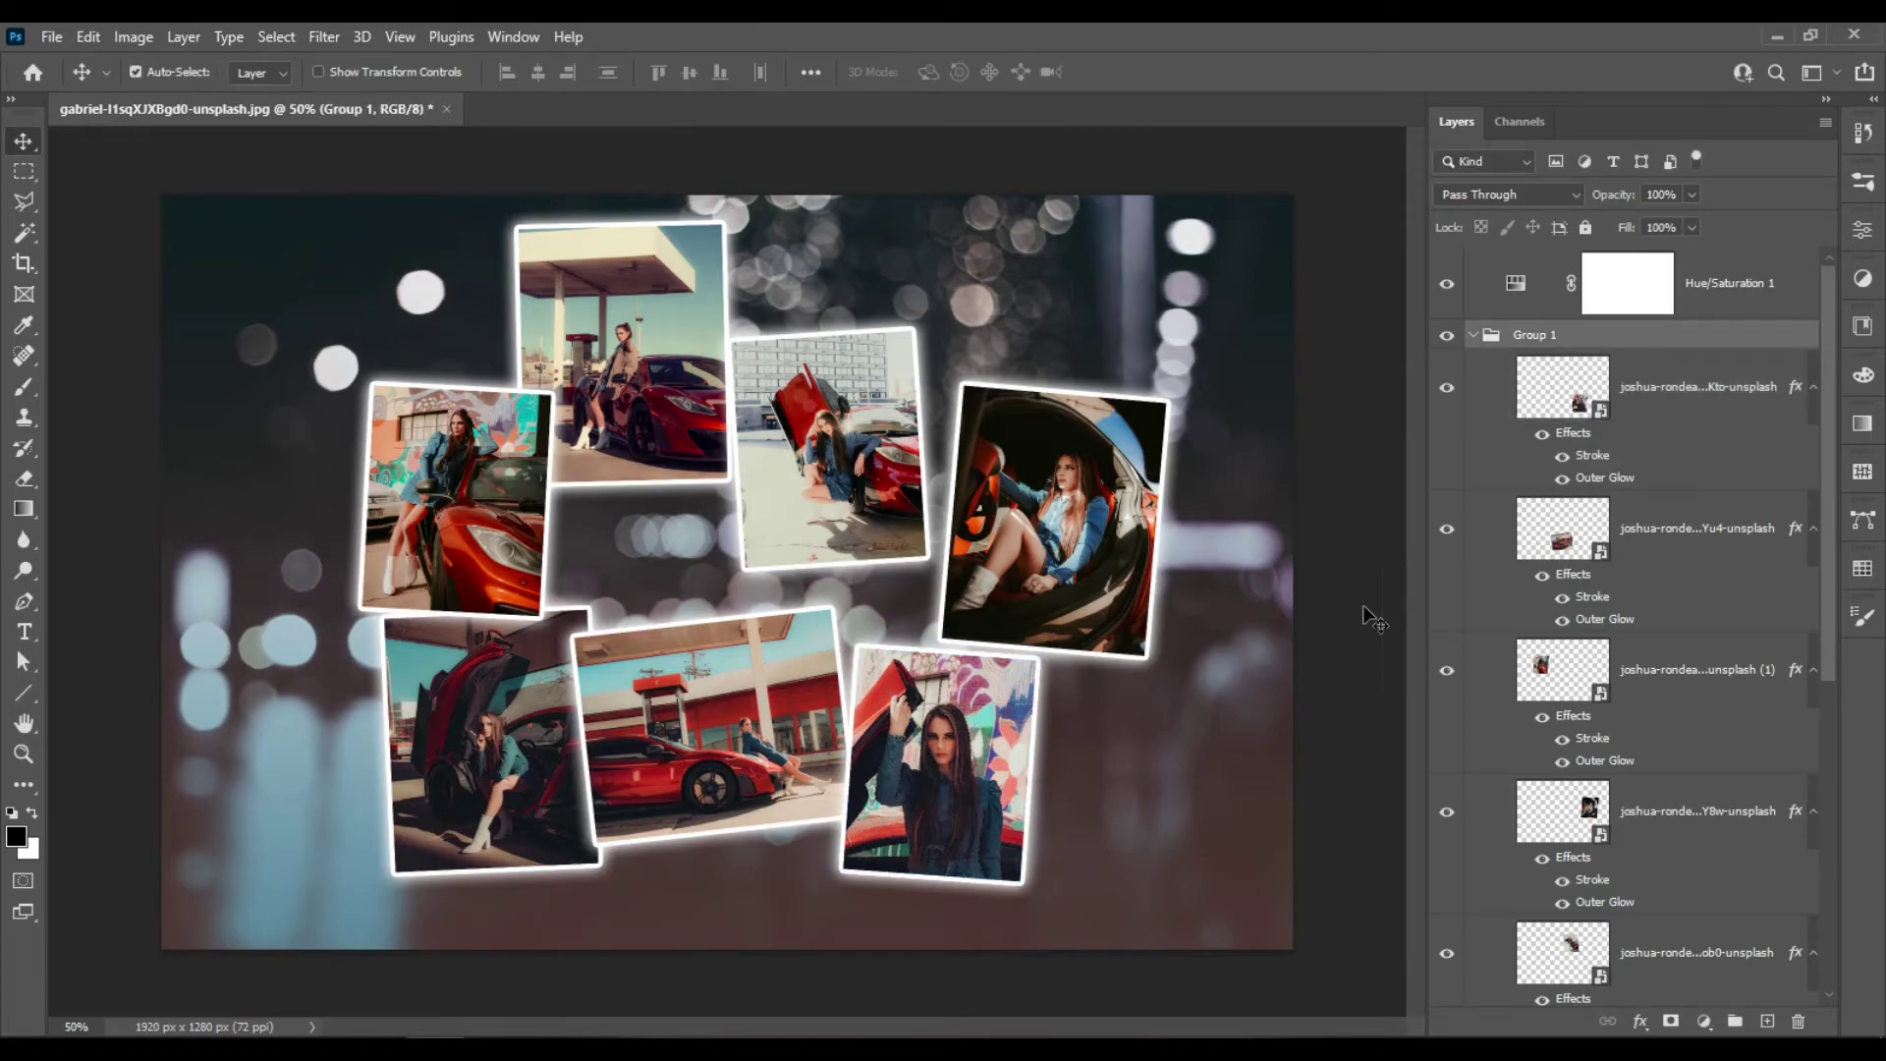
click(1473, 336)
drag(865, 442, 844, 466)
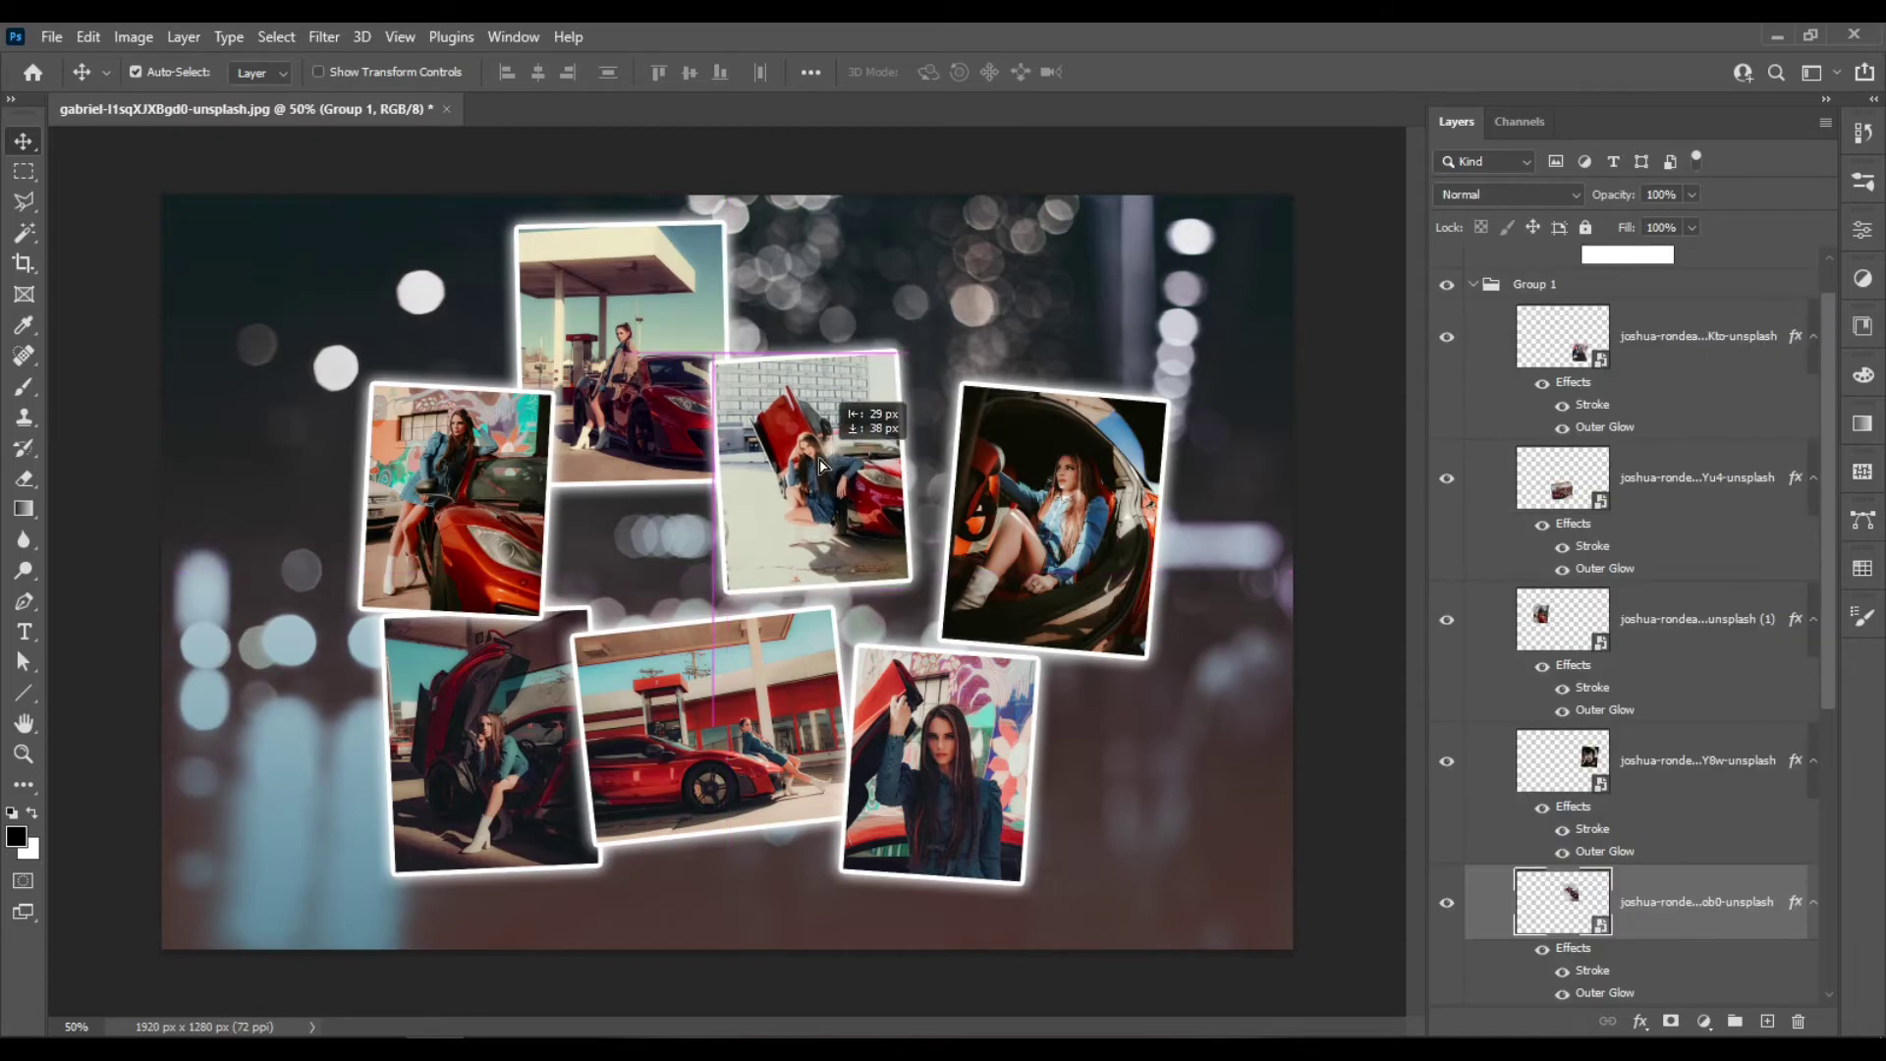
Collapse Group 1 and centre the whole photo group on the canvas against the Background layer
click(1579, 293)
click(1473, 287)
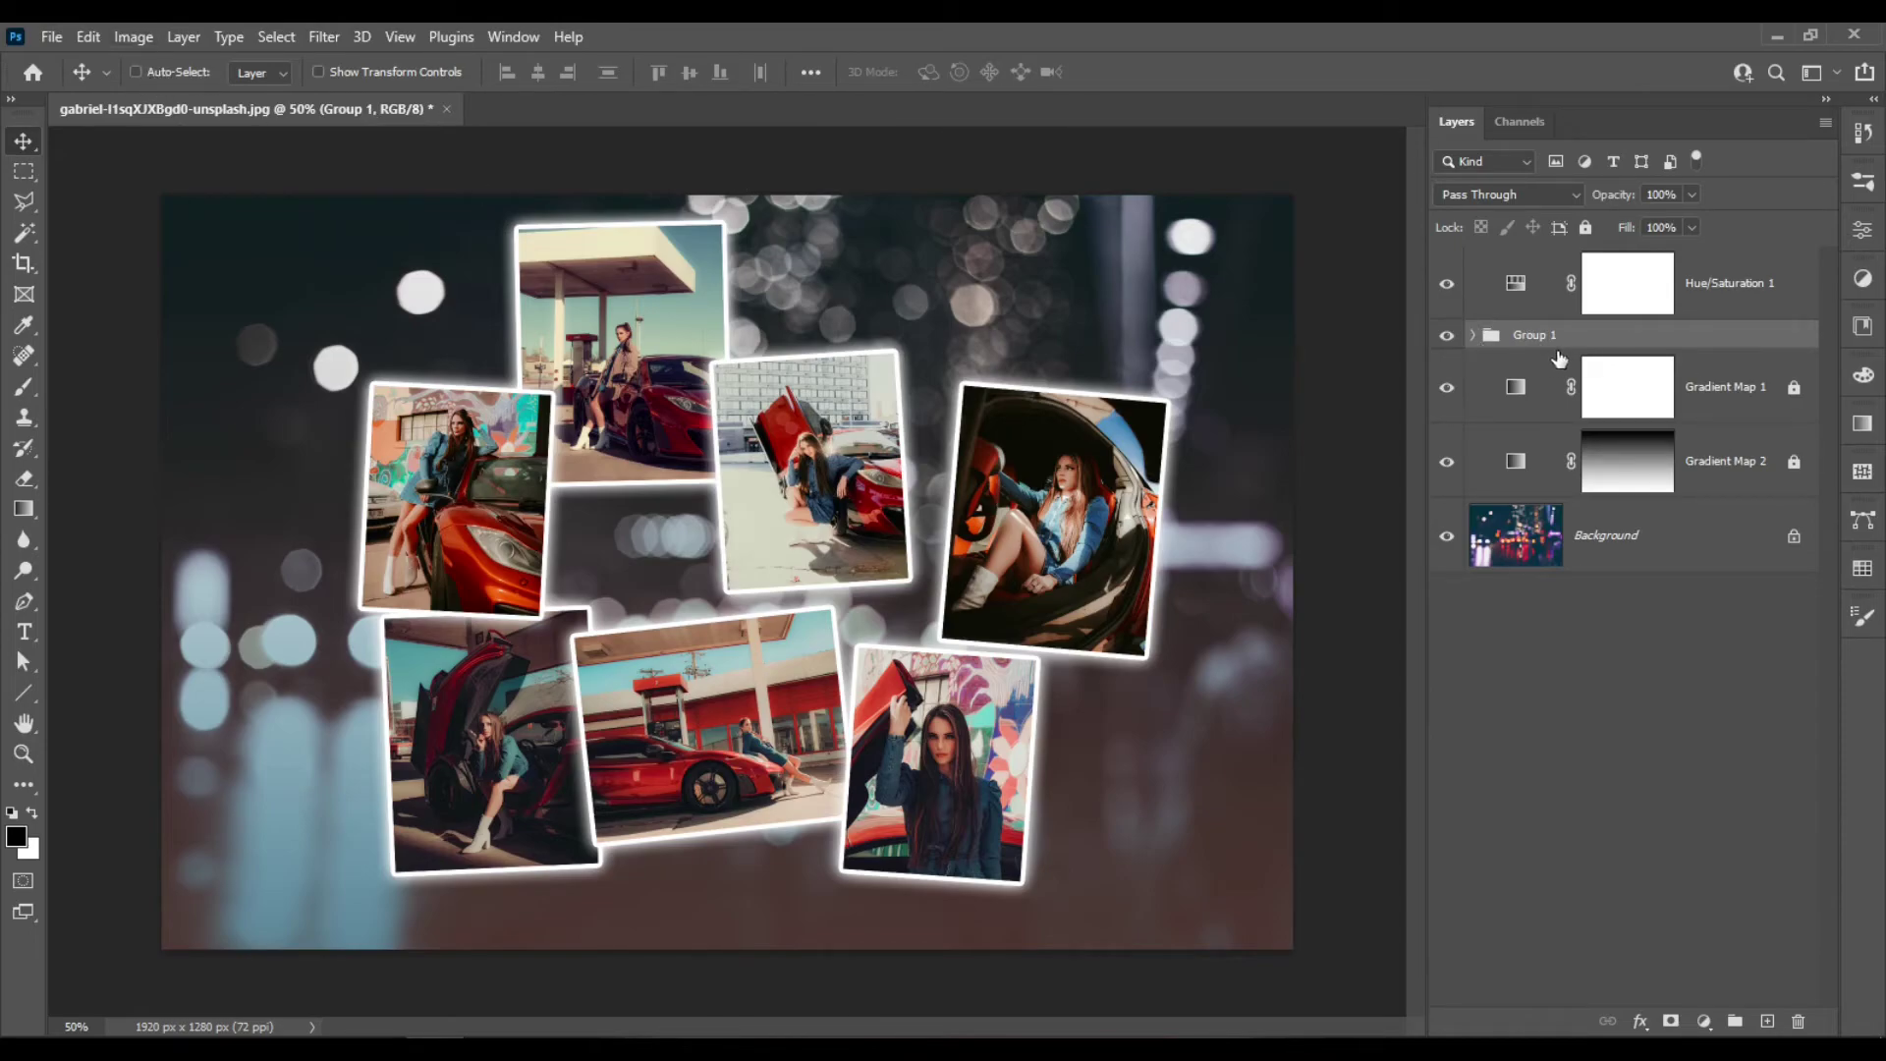
drag(1121, 536, 1071, 542)
ctrl+click(1677, 539)
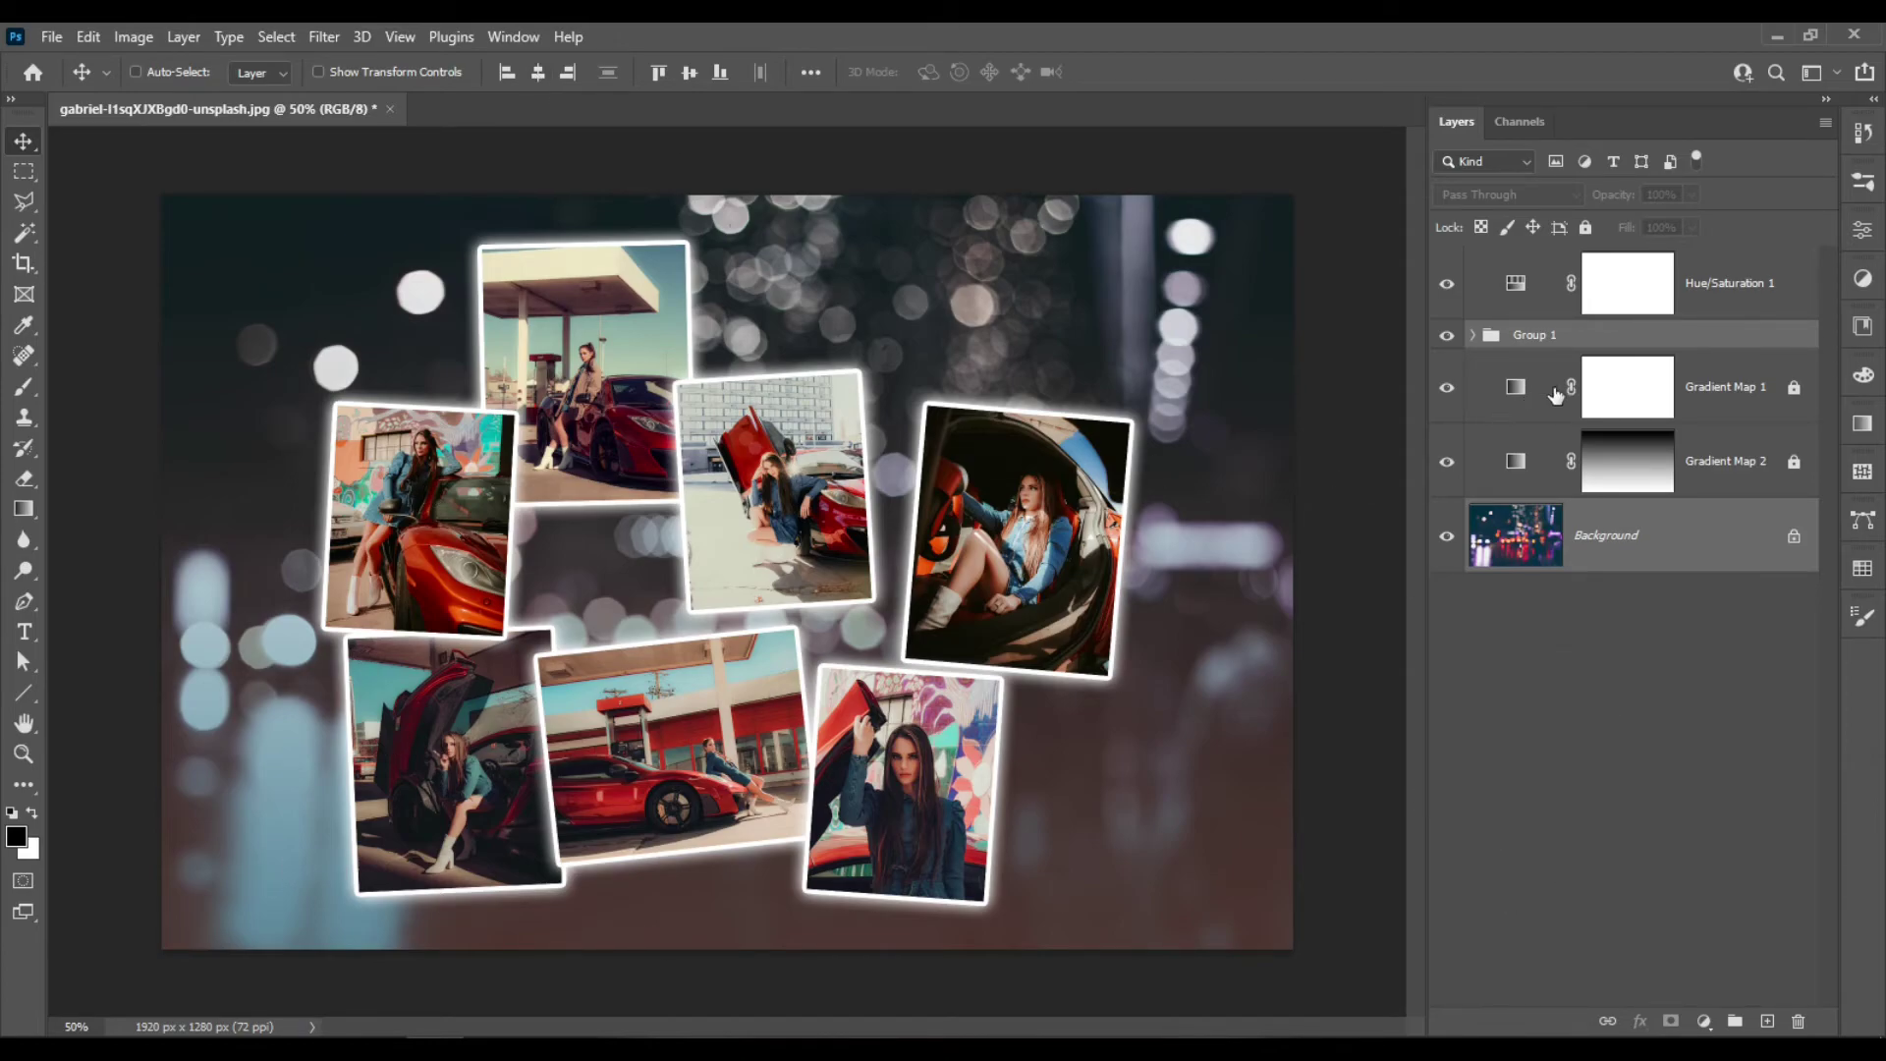
Hide and show Gradient Map 2 to compare its effect on the background
click(1631, 462)
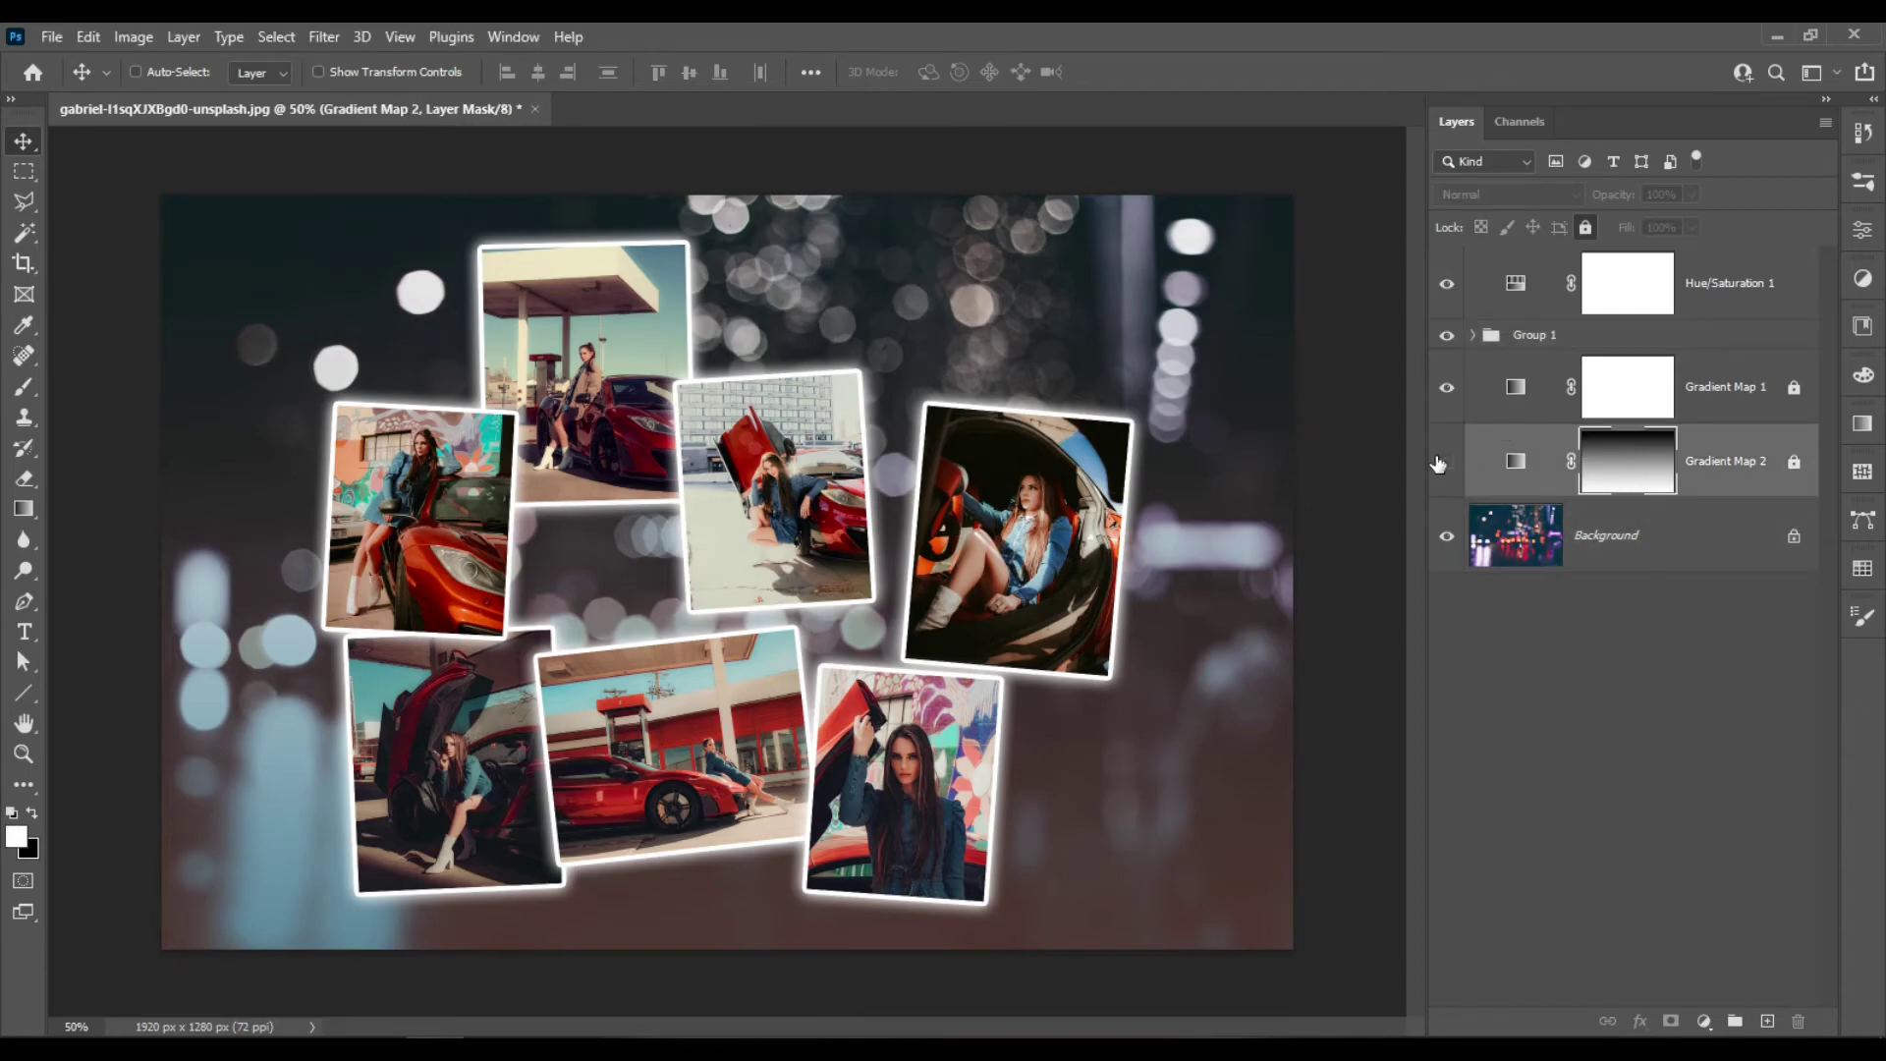
click(1445, 462)
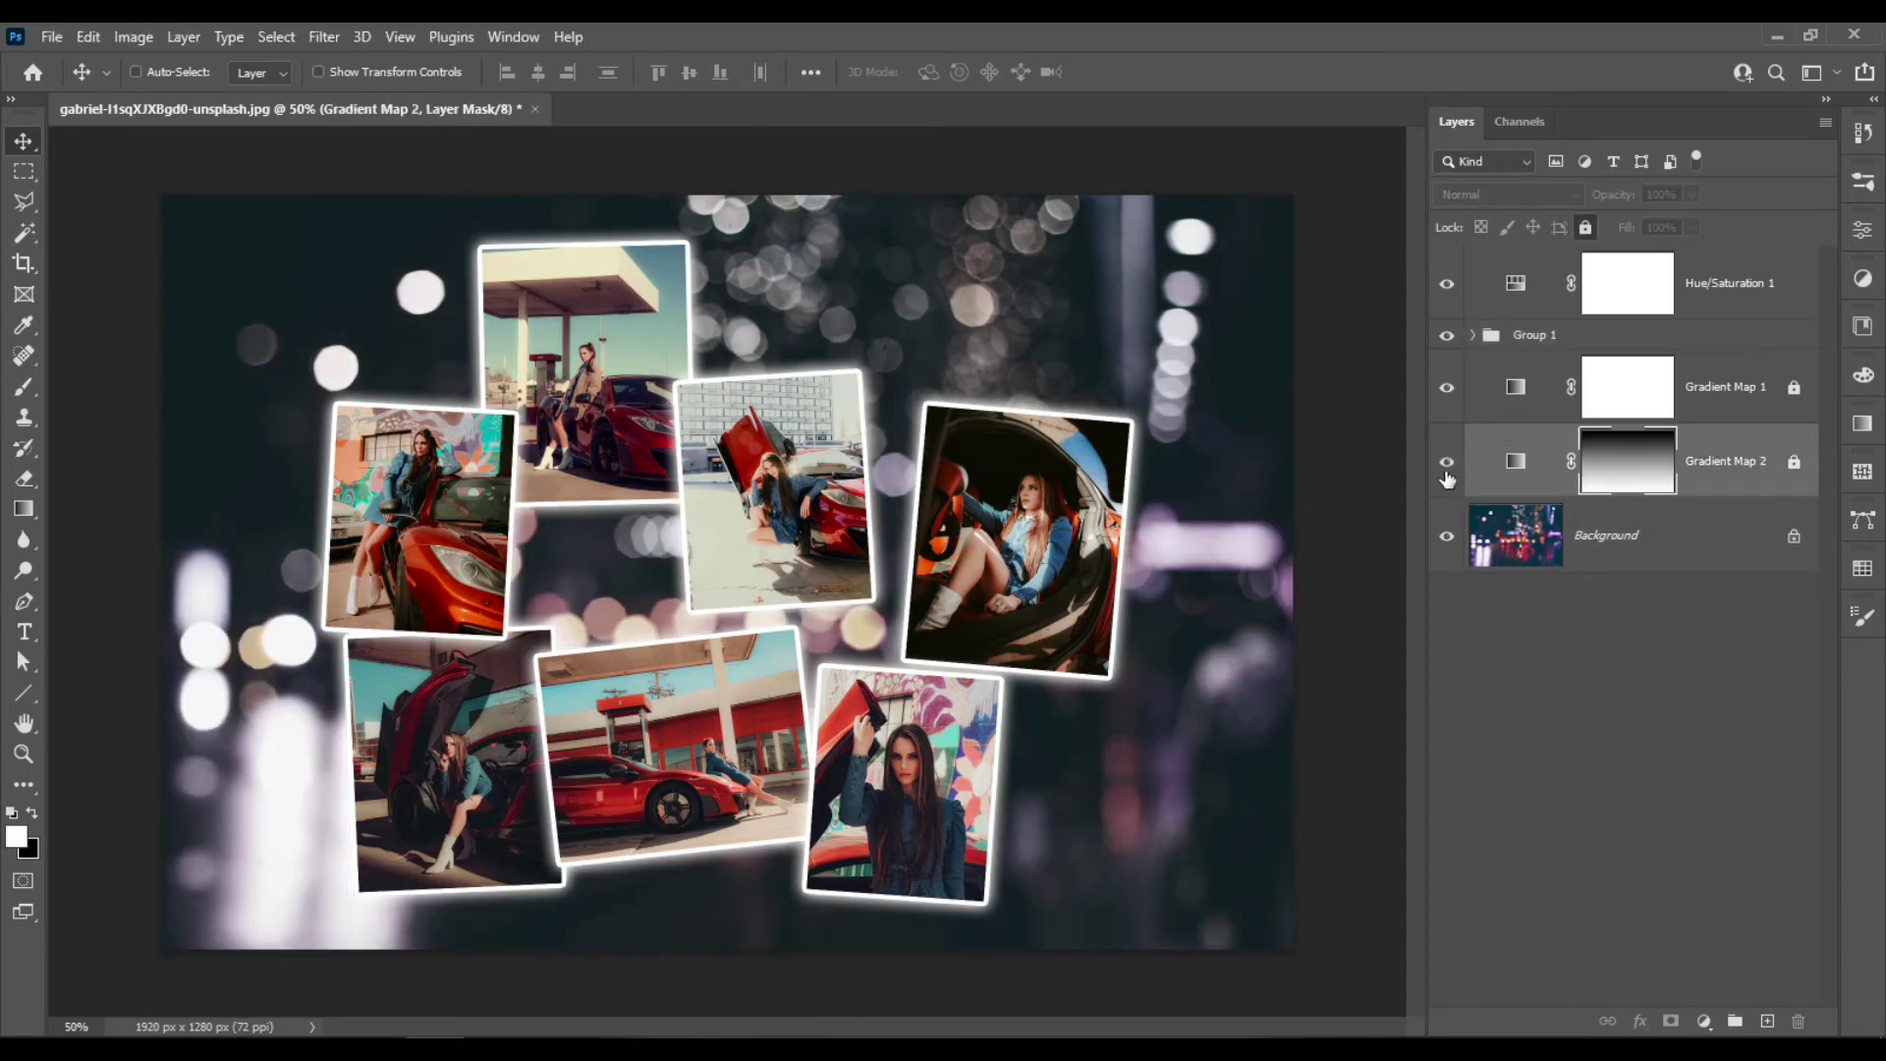
click(1447, 464)
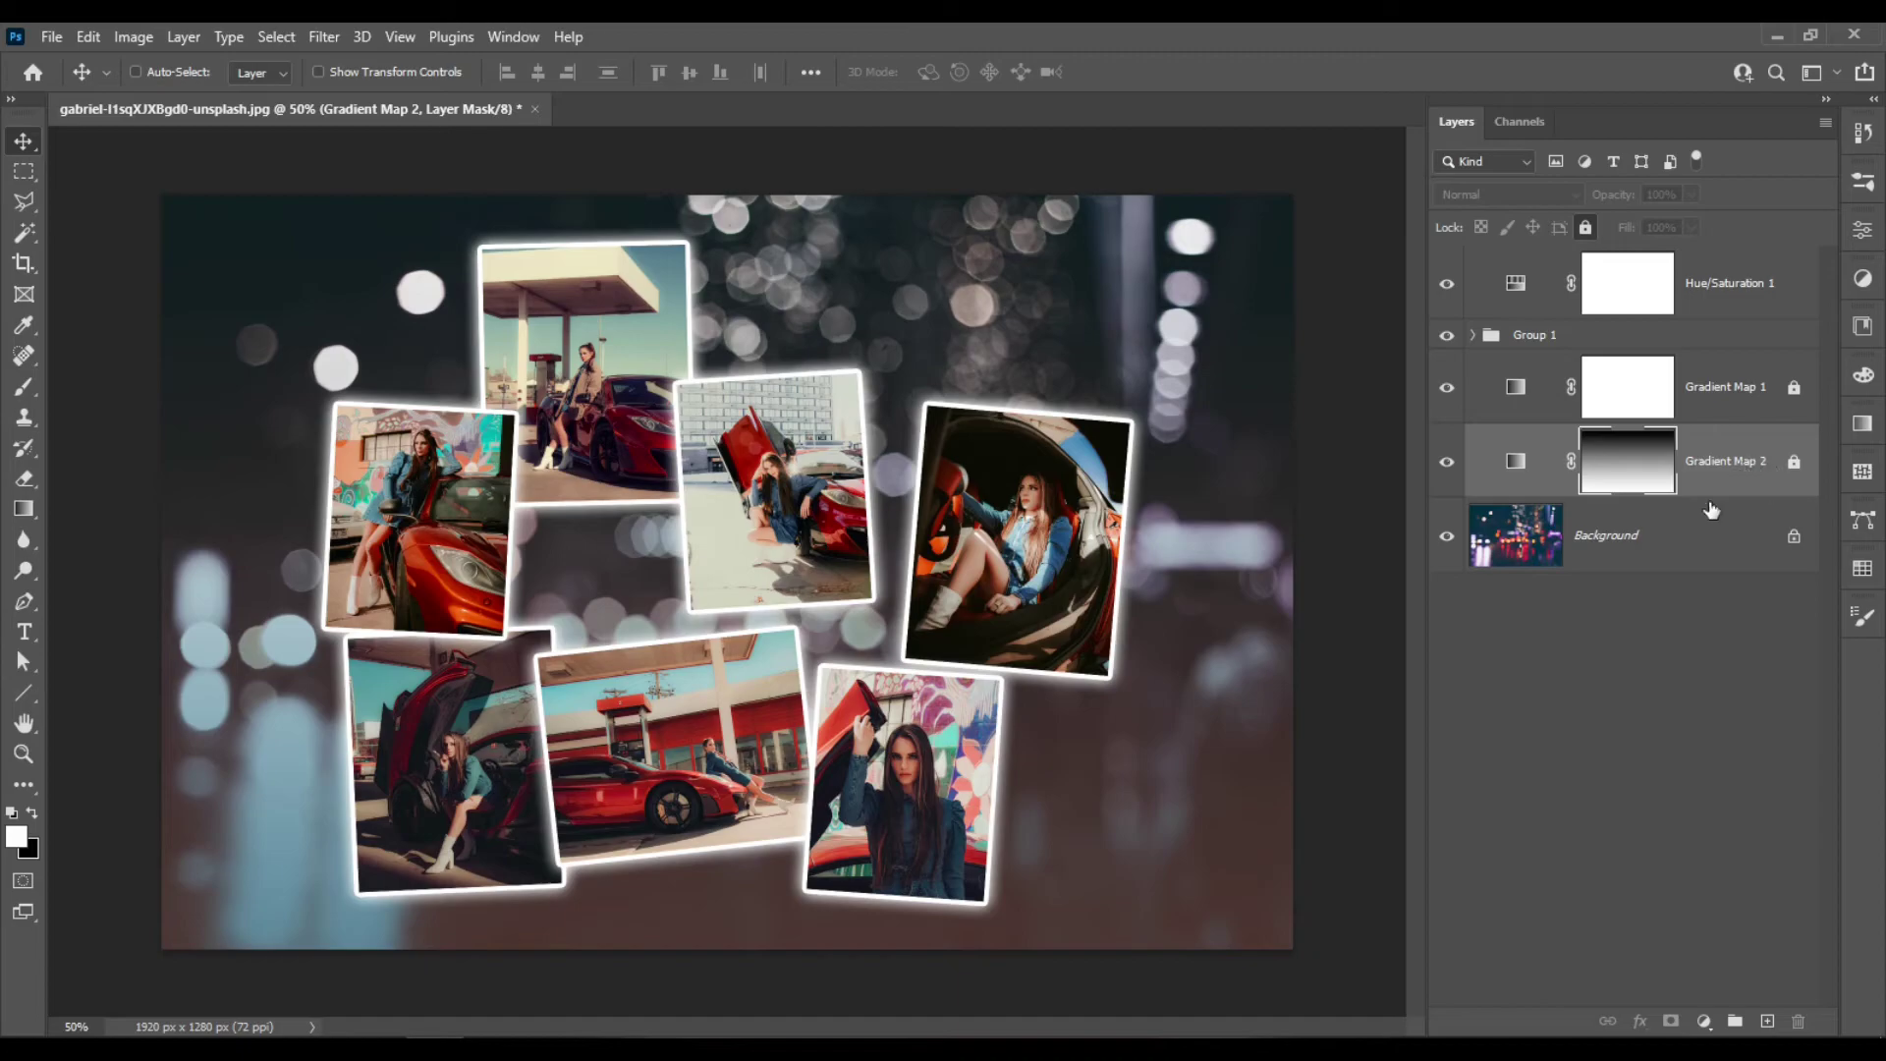
Unlock the Gradient Map 2 layer so its gradient can be edited
double_click(1521, 466)
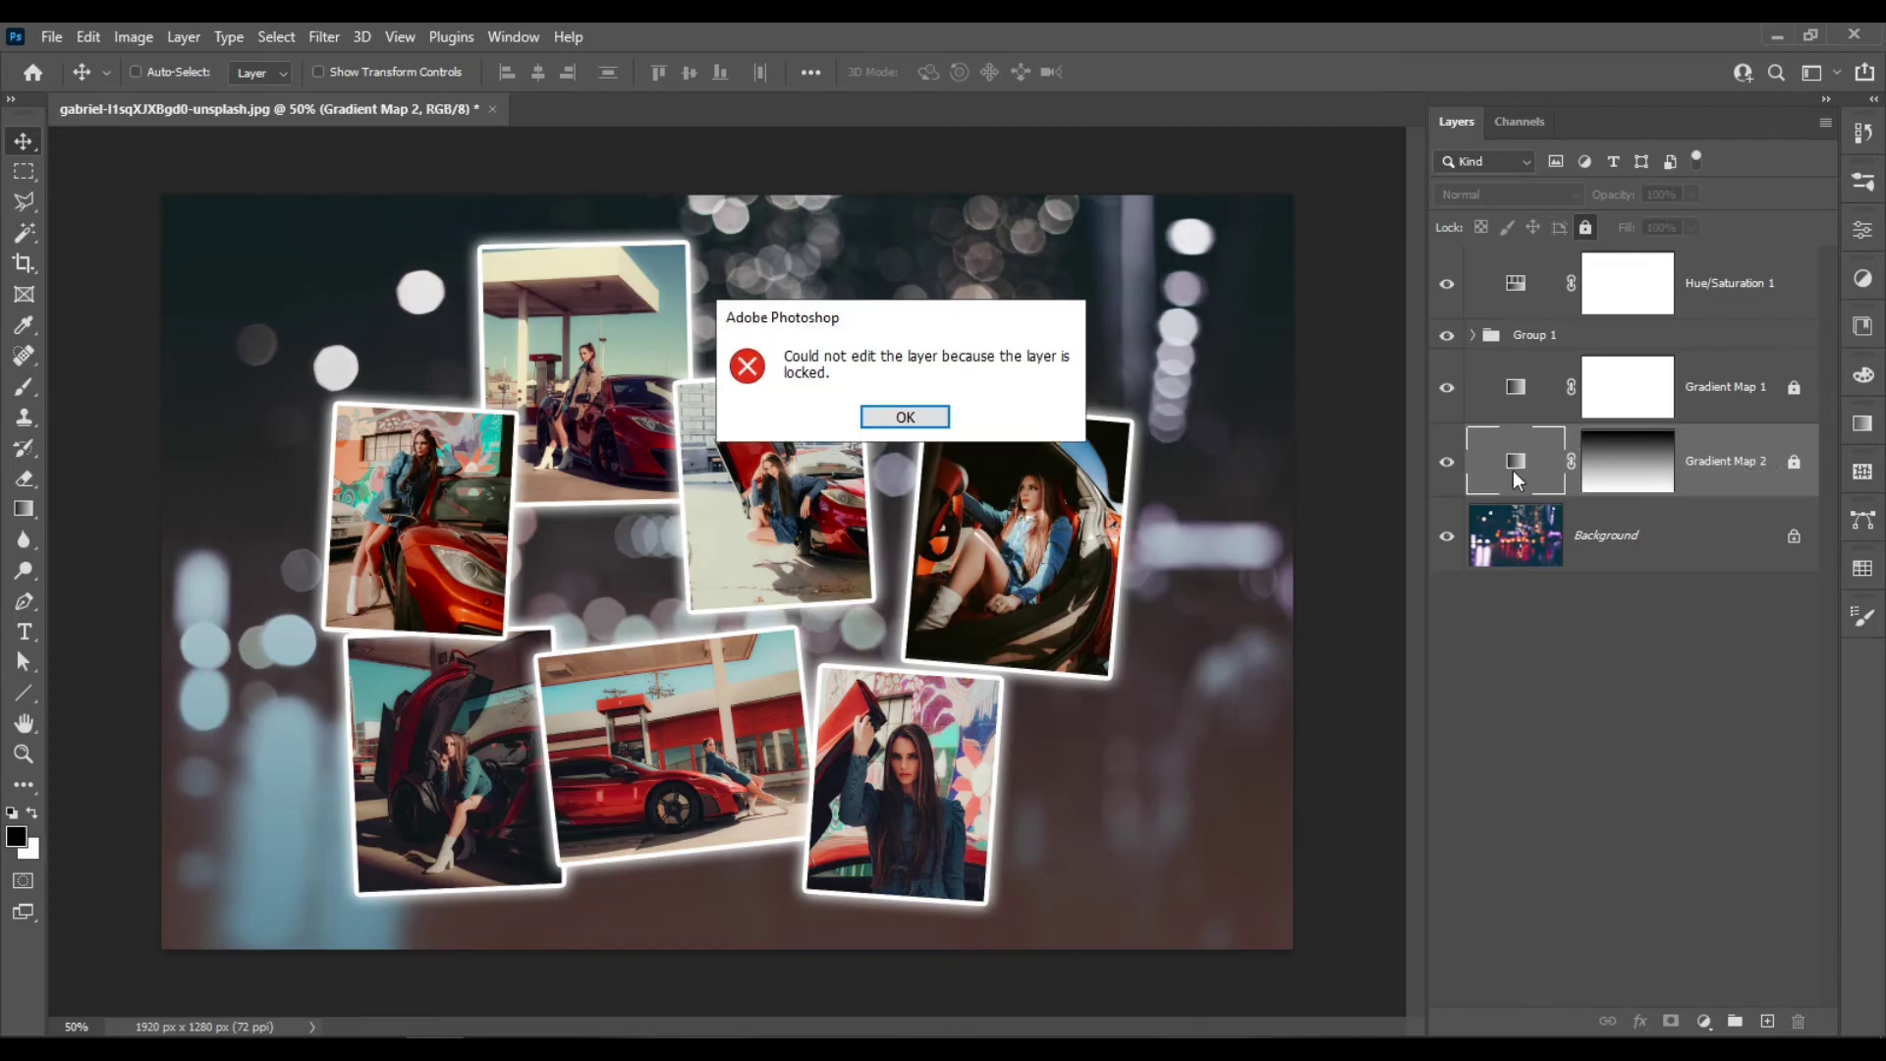
click(915, 421)
click(1794, 462)
Change the dark red stop of the Gradient Map 2 gradient to bright red ff1e00
double_click(1546, 472)
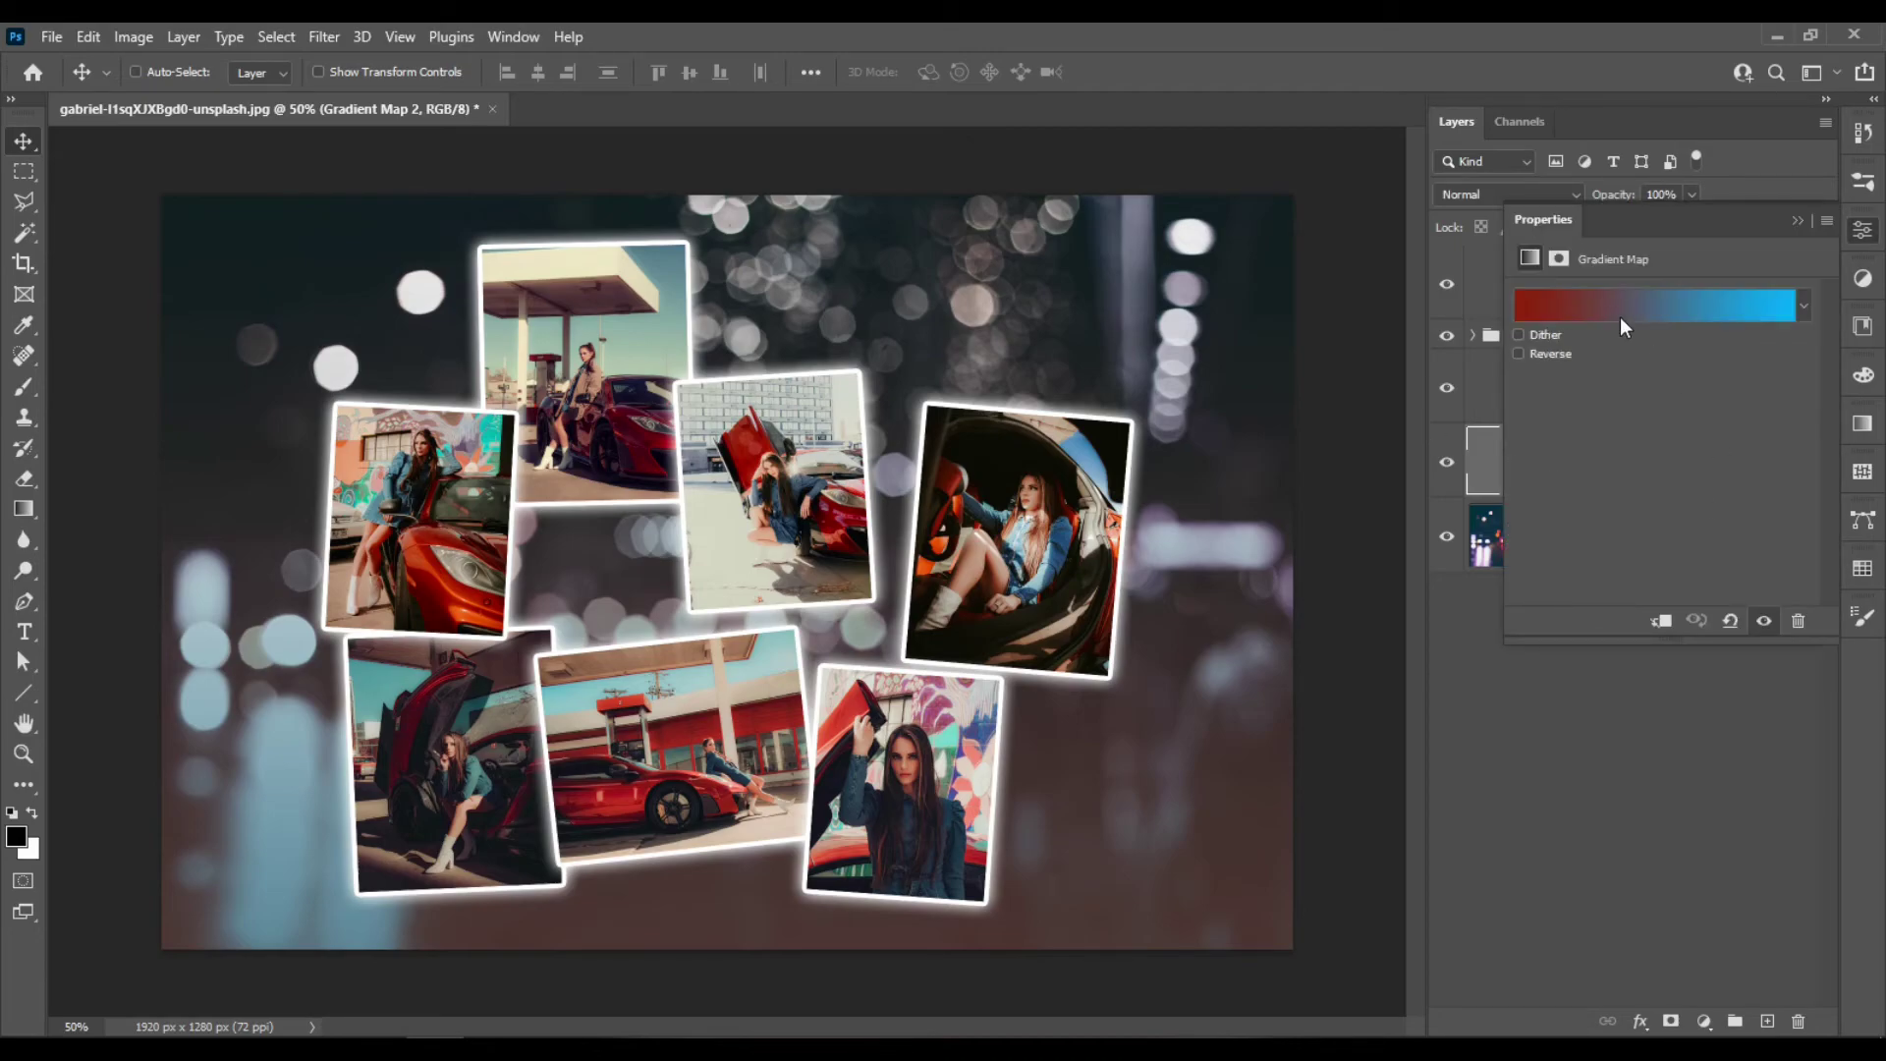
click(1655, 304)
click(1142, 830)
double_click(1141, 832)
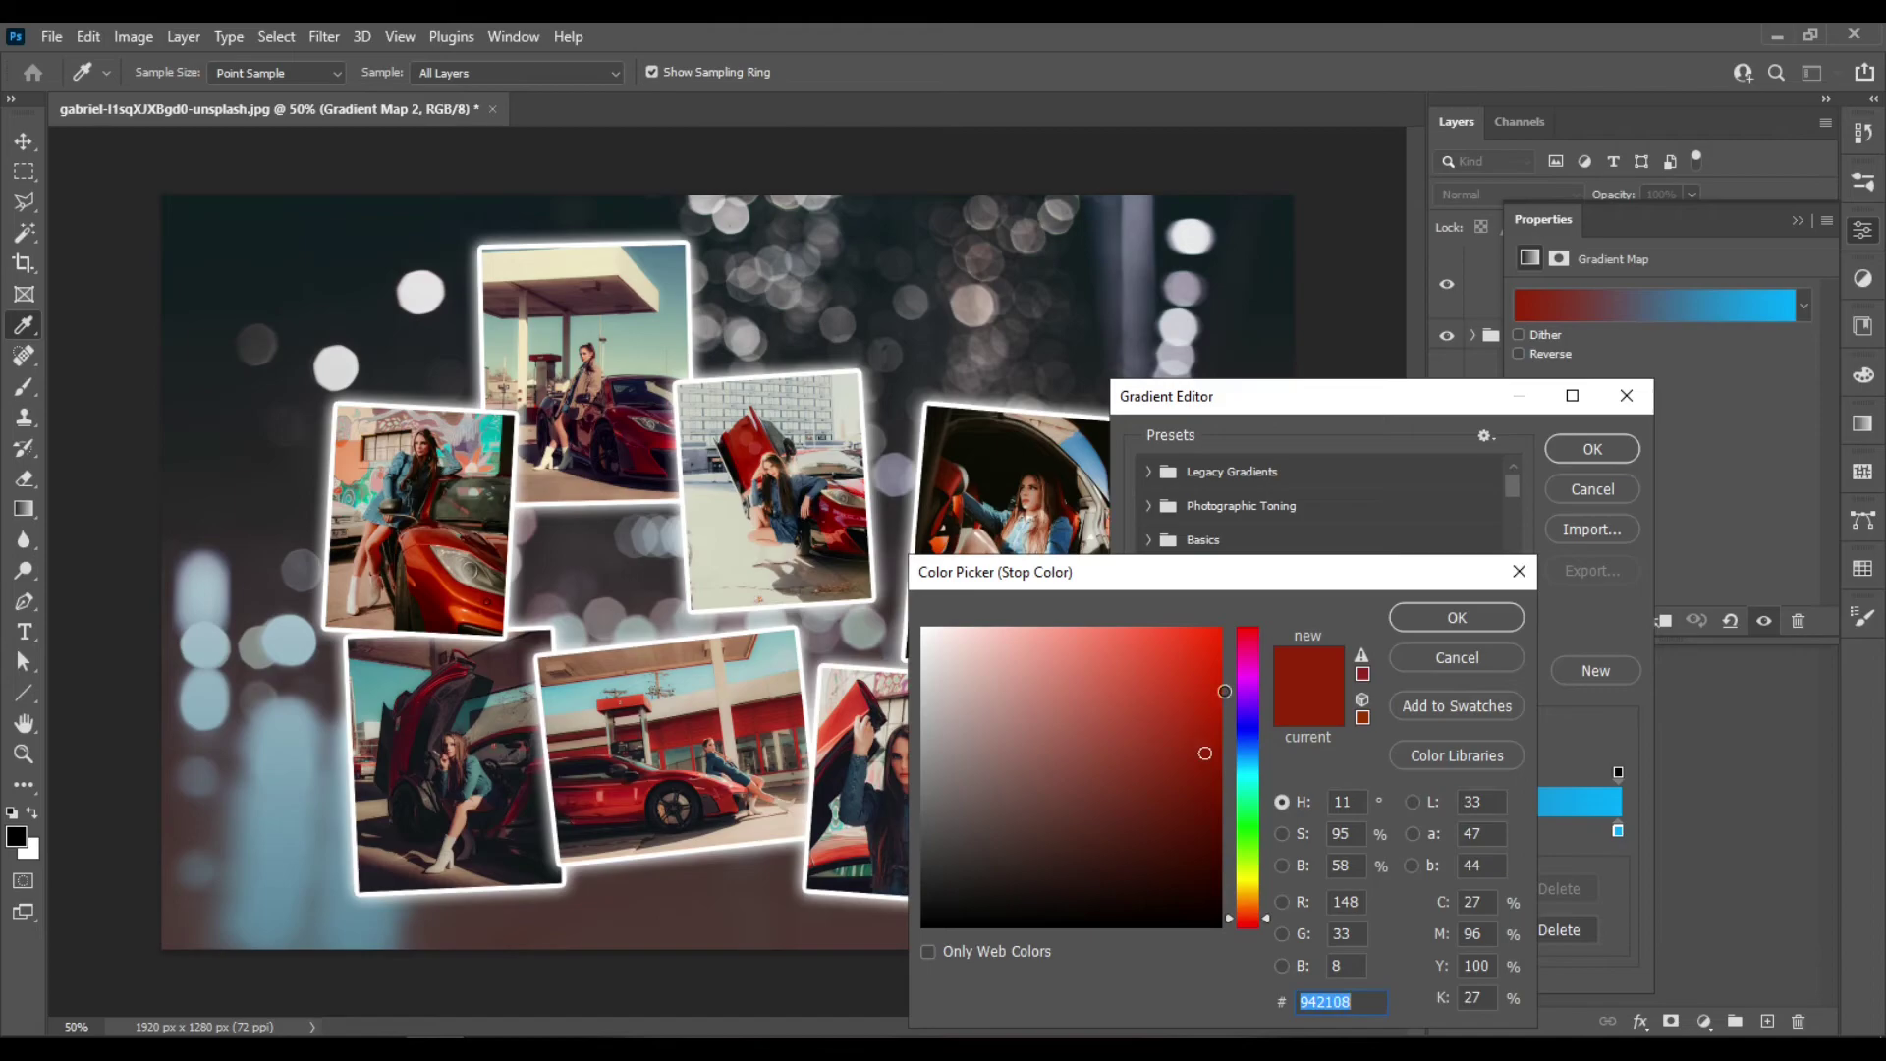
click(1219, 640)
click(1219, 630)
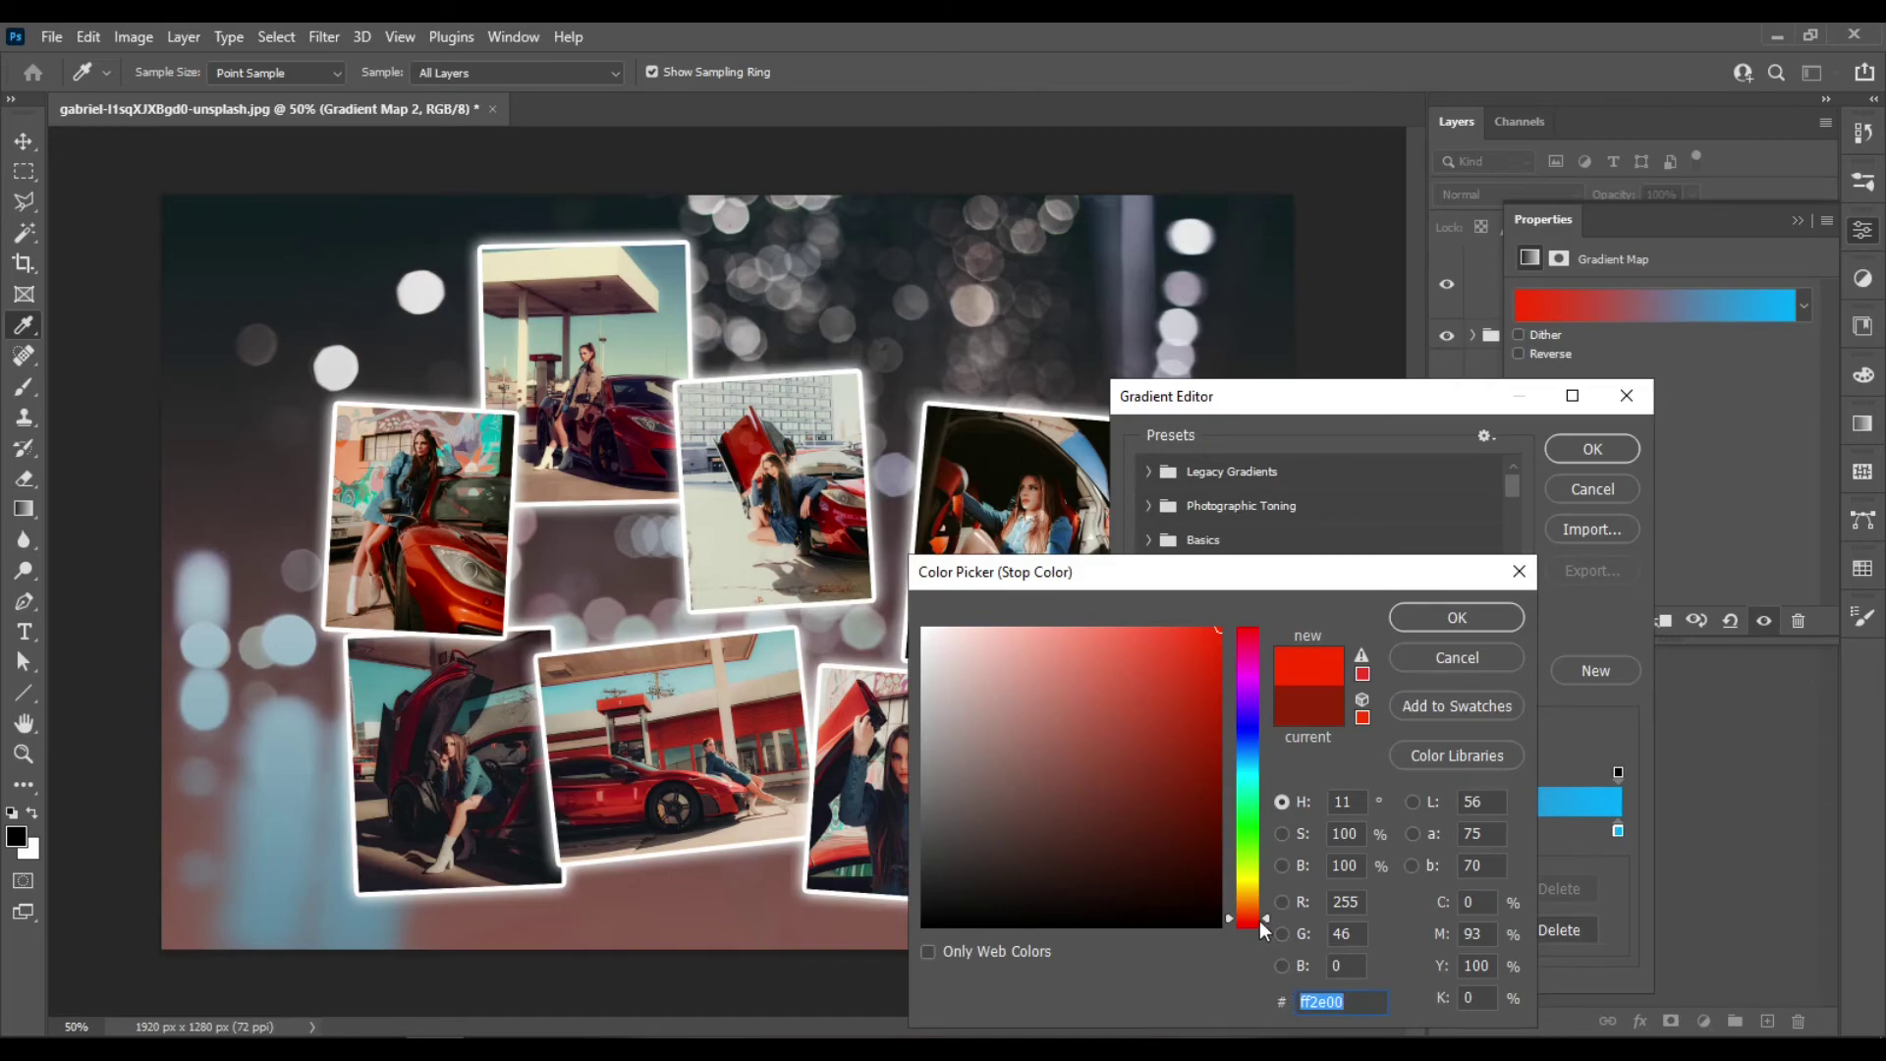
drag(1265, 920, 1275, 922)
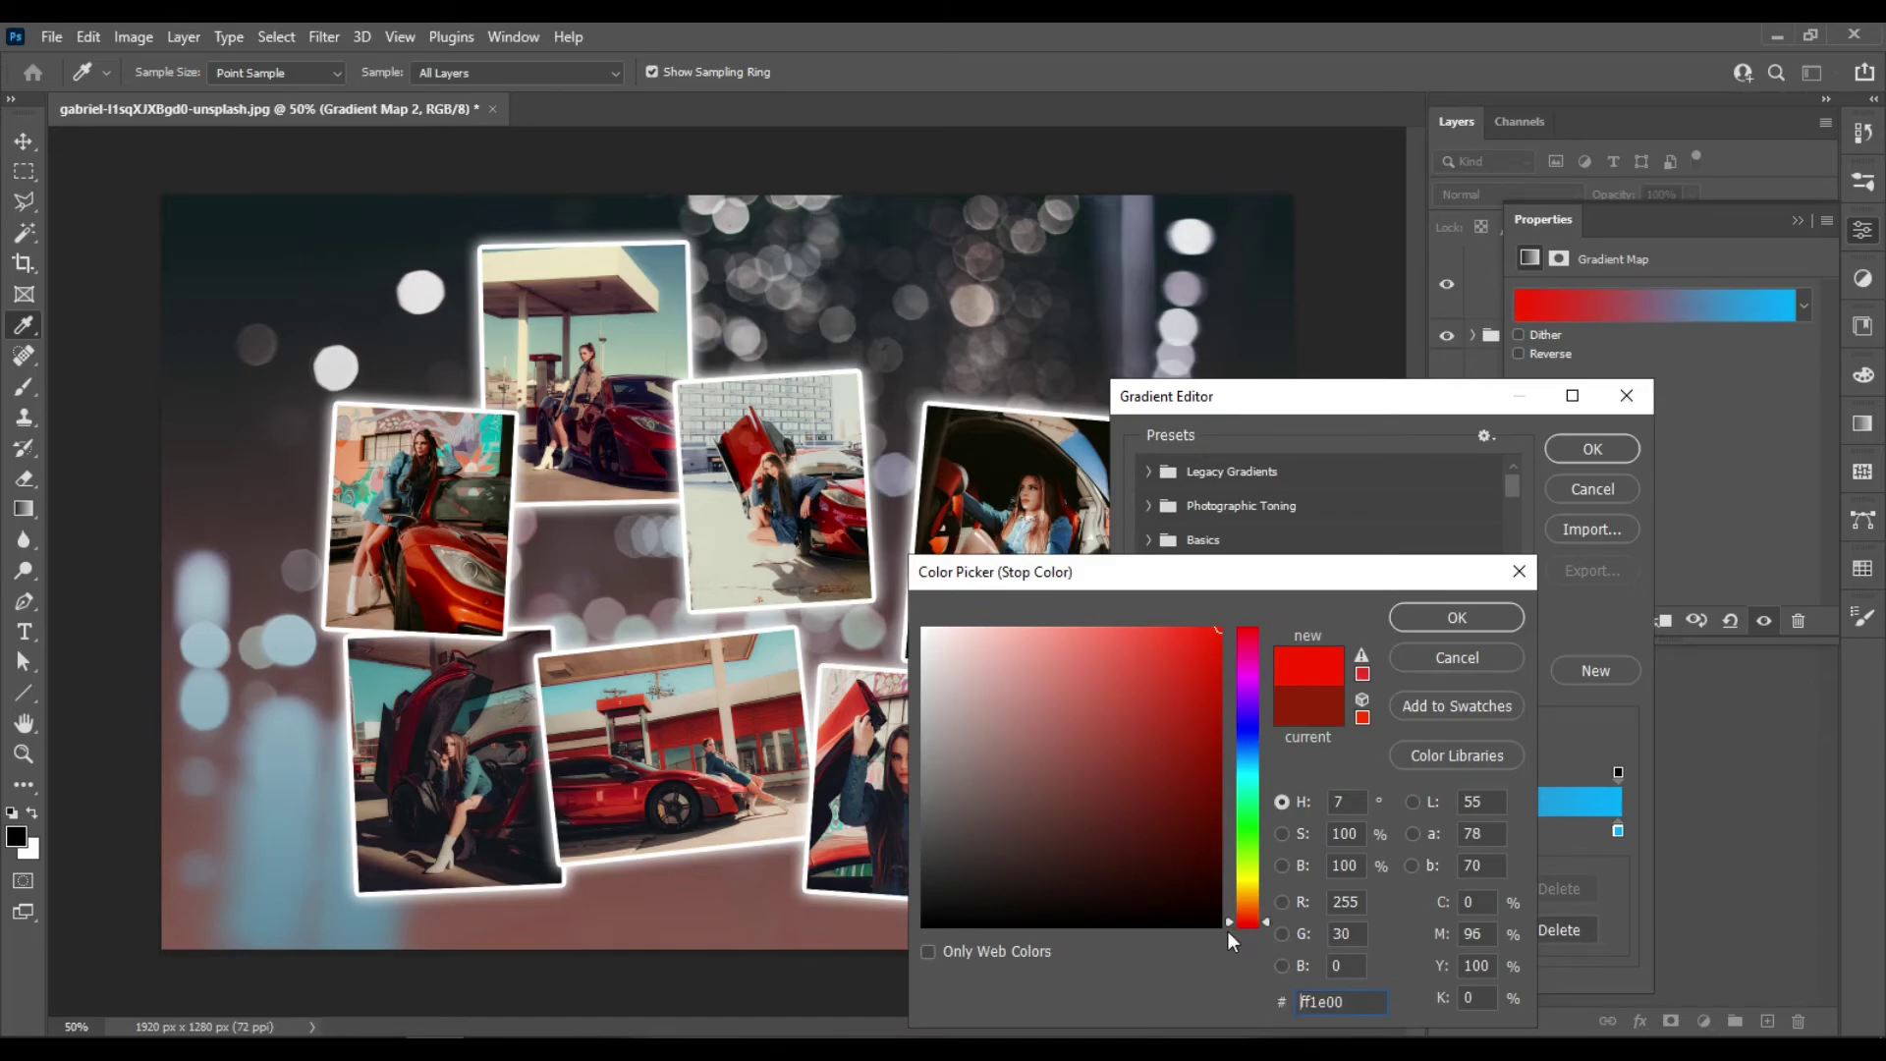
click(1506, 618)
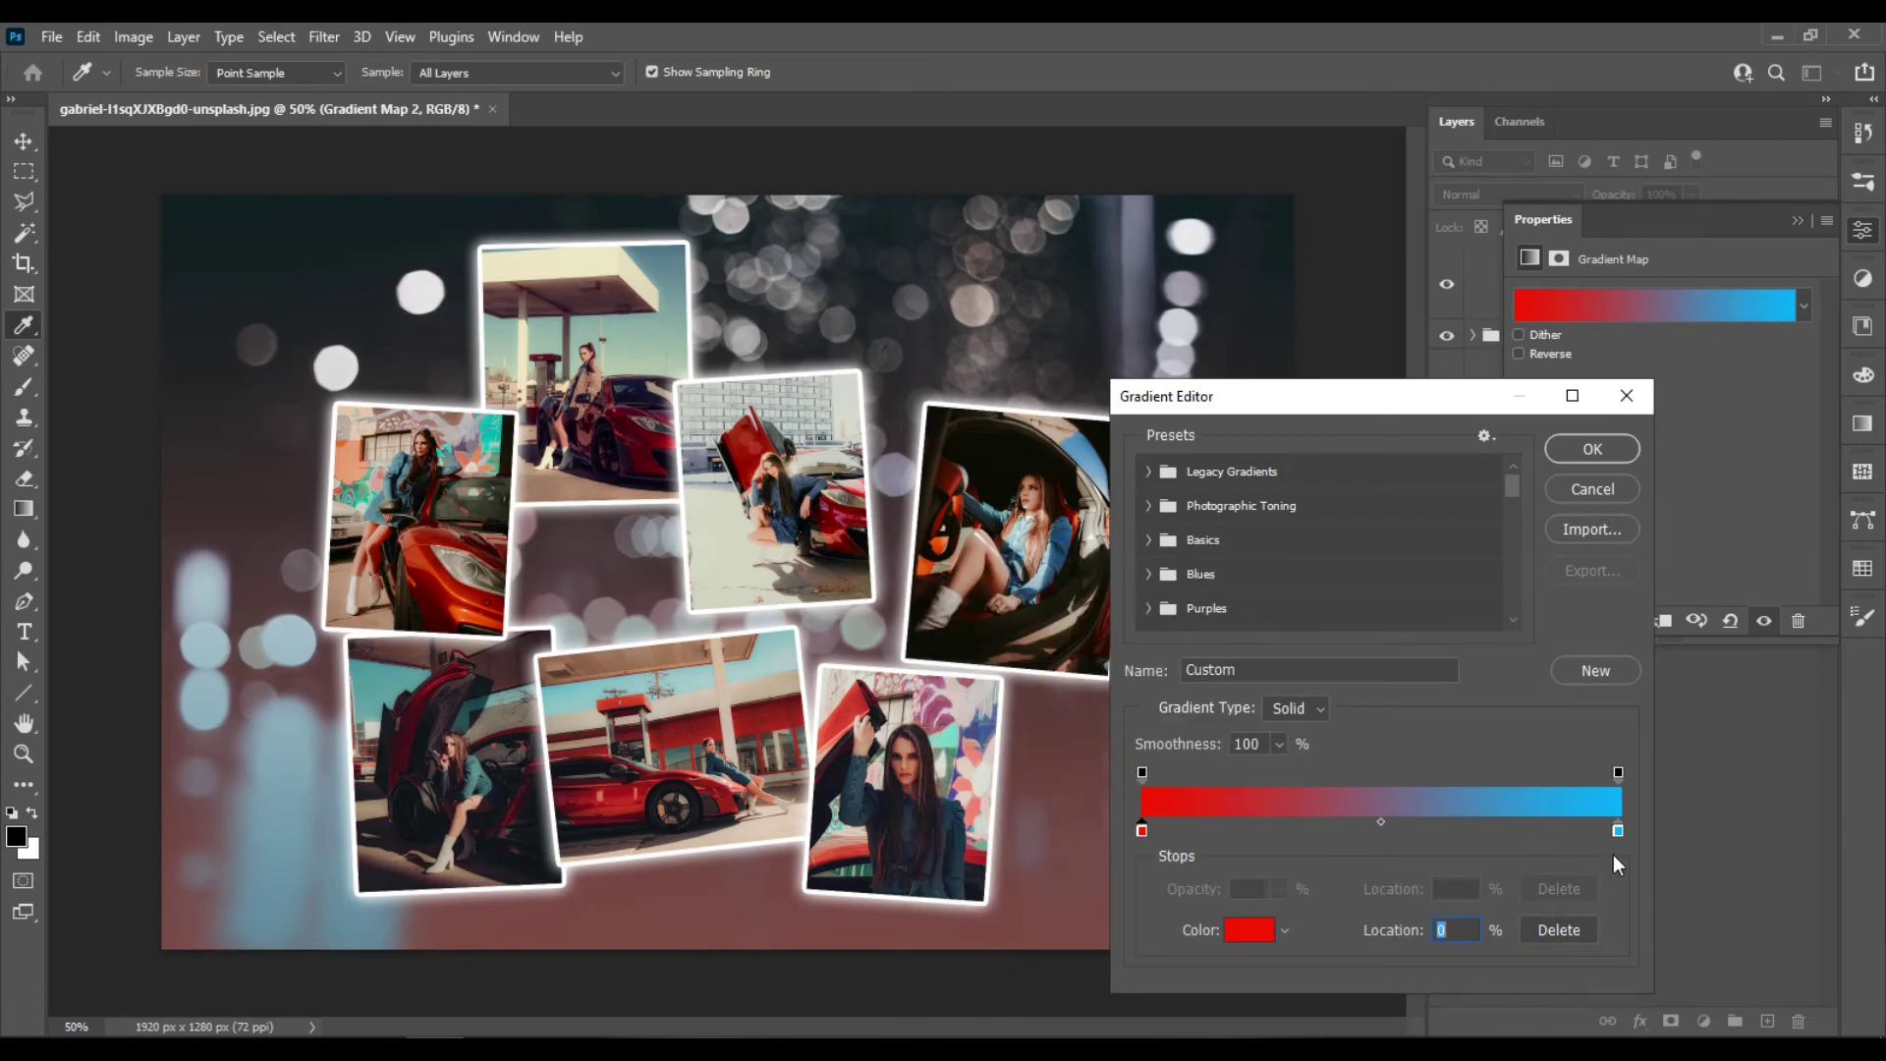
click(1592, 449)
click(1798, 220)
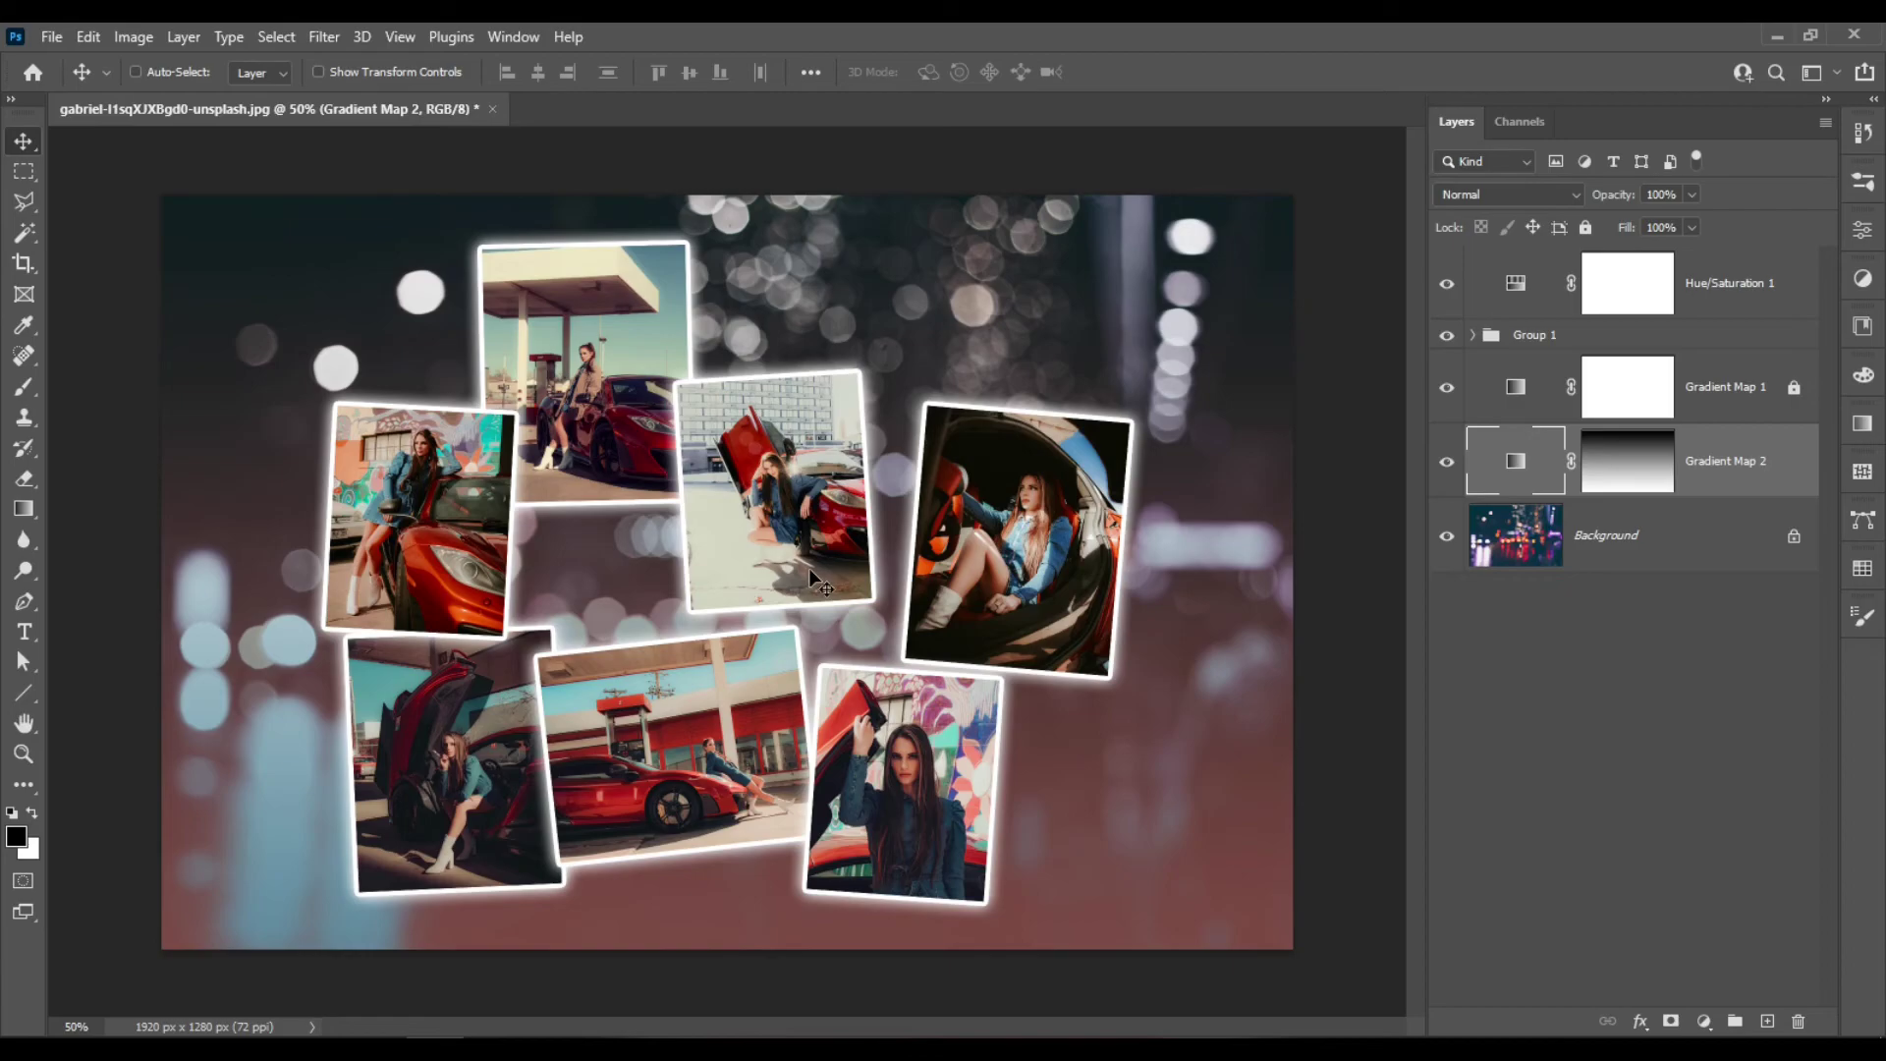
Enlarge the bright raised-door photo to about 72.93% around its centre with Free Transform
ctrl+click(743, 539)
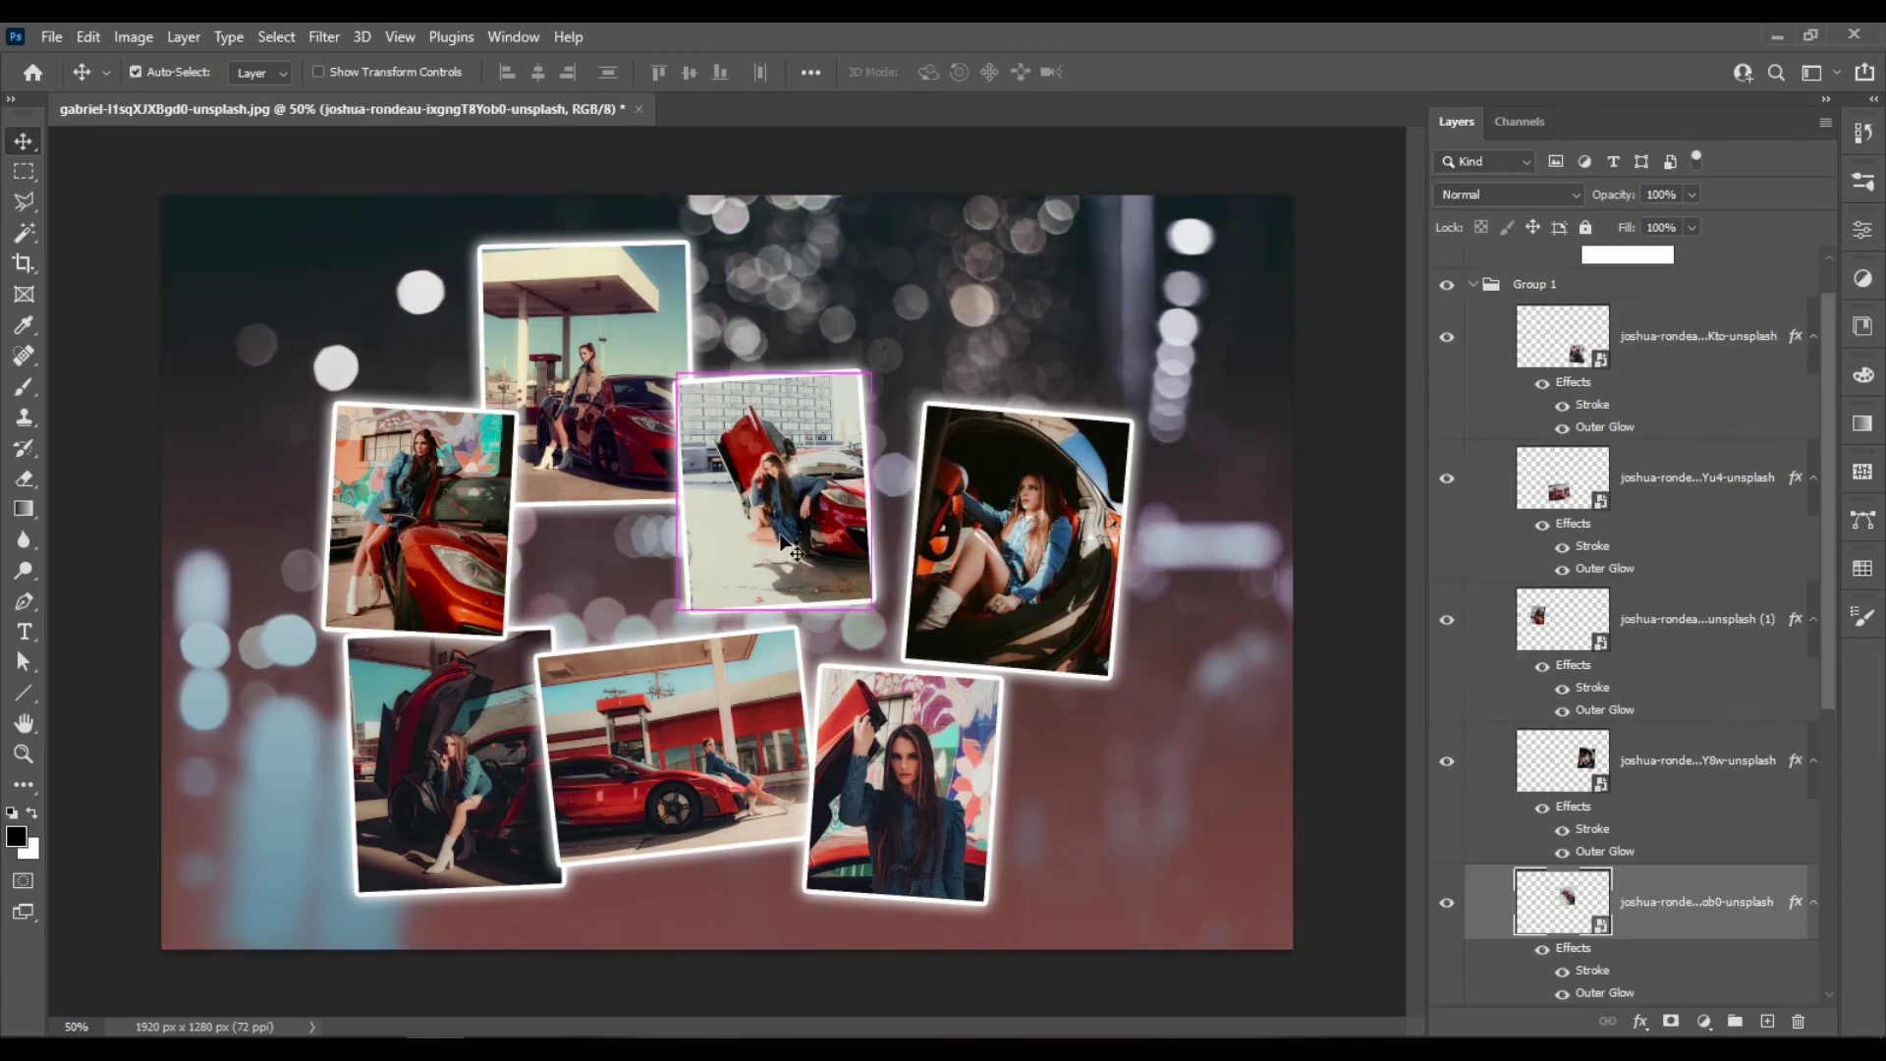
key(ctrl+t)
drag(863, 371, 902, 315)
key(Return)
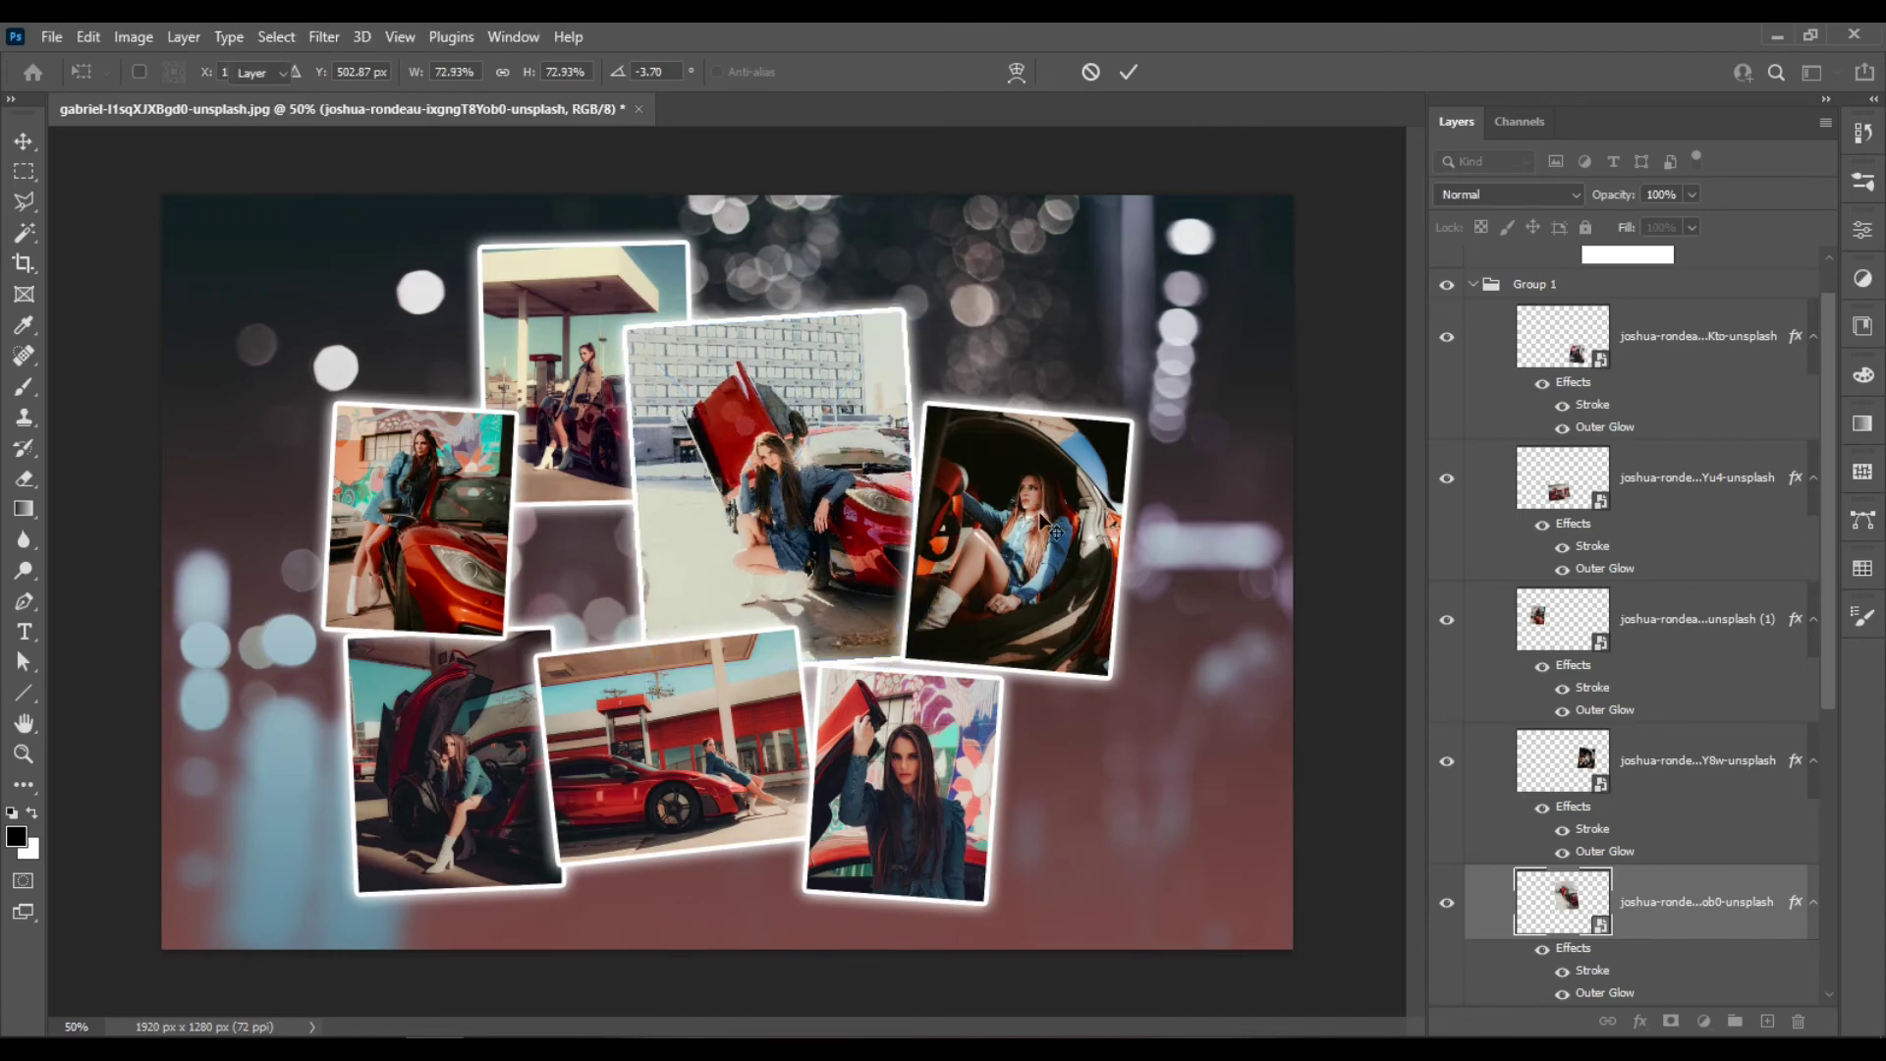
Undo the last enlargement and swap the positions of the close-up arm-raised portrait and the bright raised-door photo
key(ctrl+z)
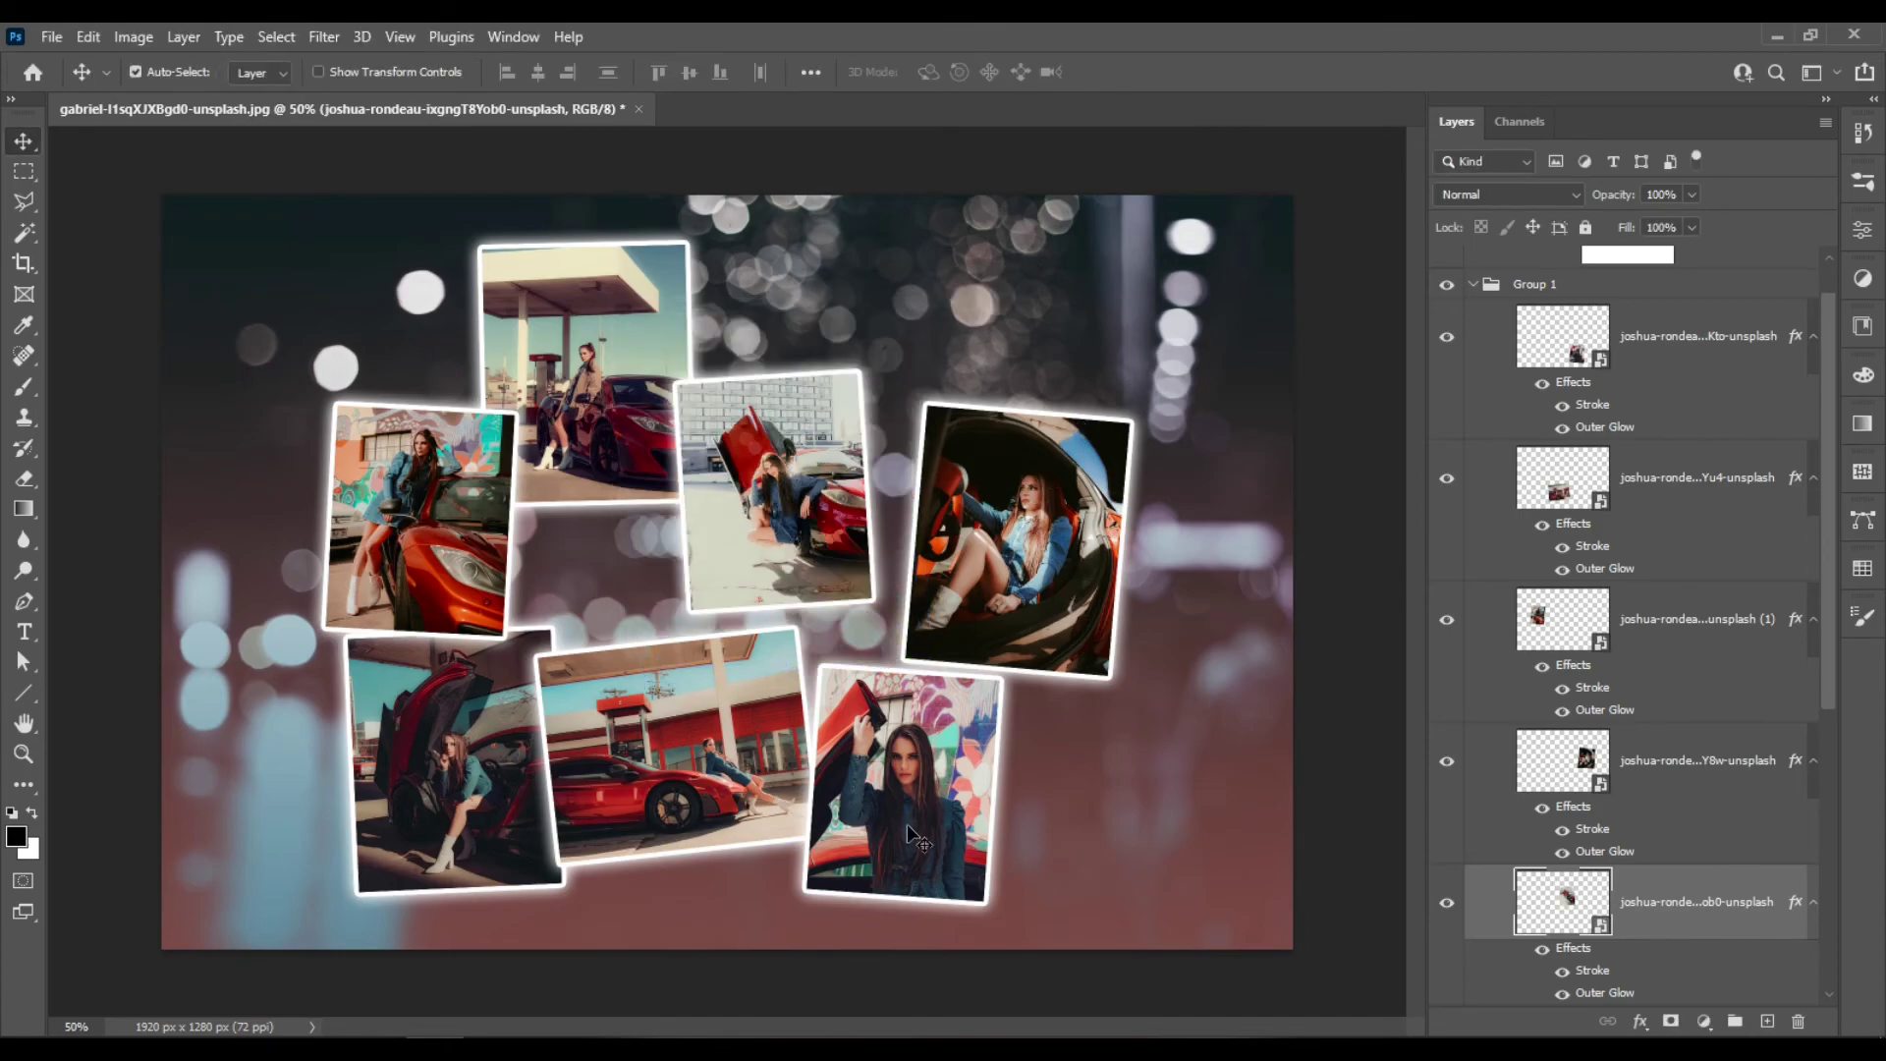
ctrl+click(889, 828)
drag(890, 828, 809, 732)
drag(771, 467, 727, 399)
drag(823, 362, 821, 359)
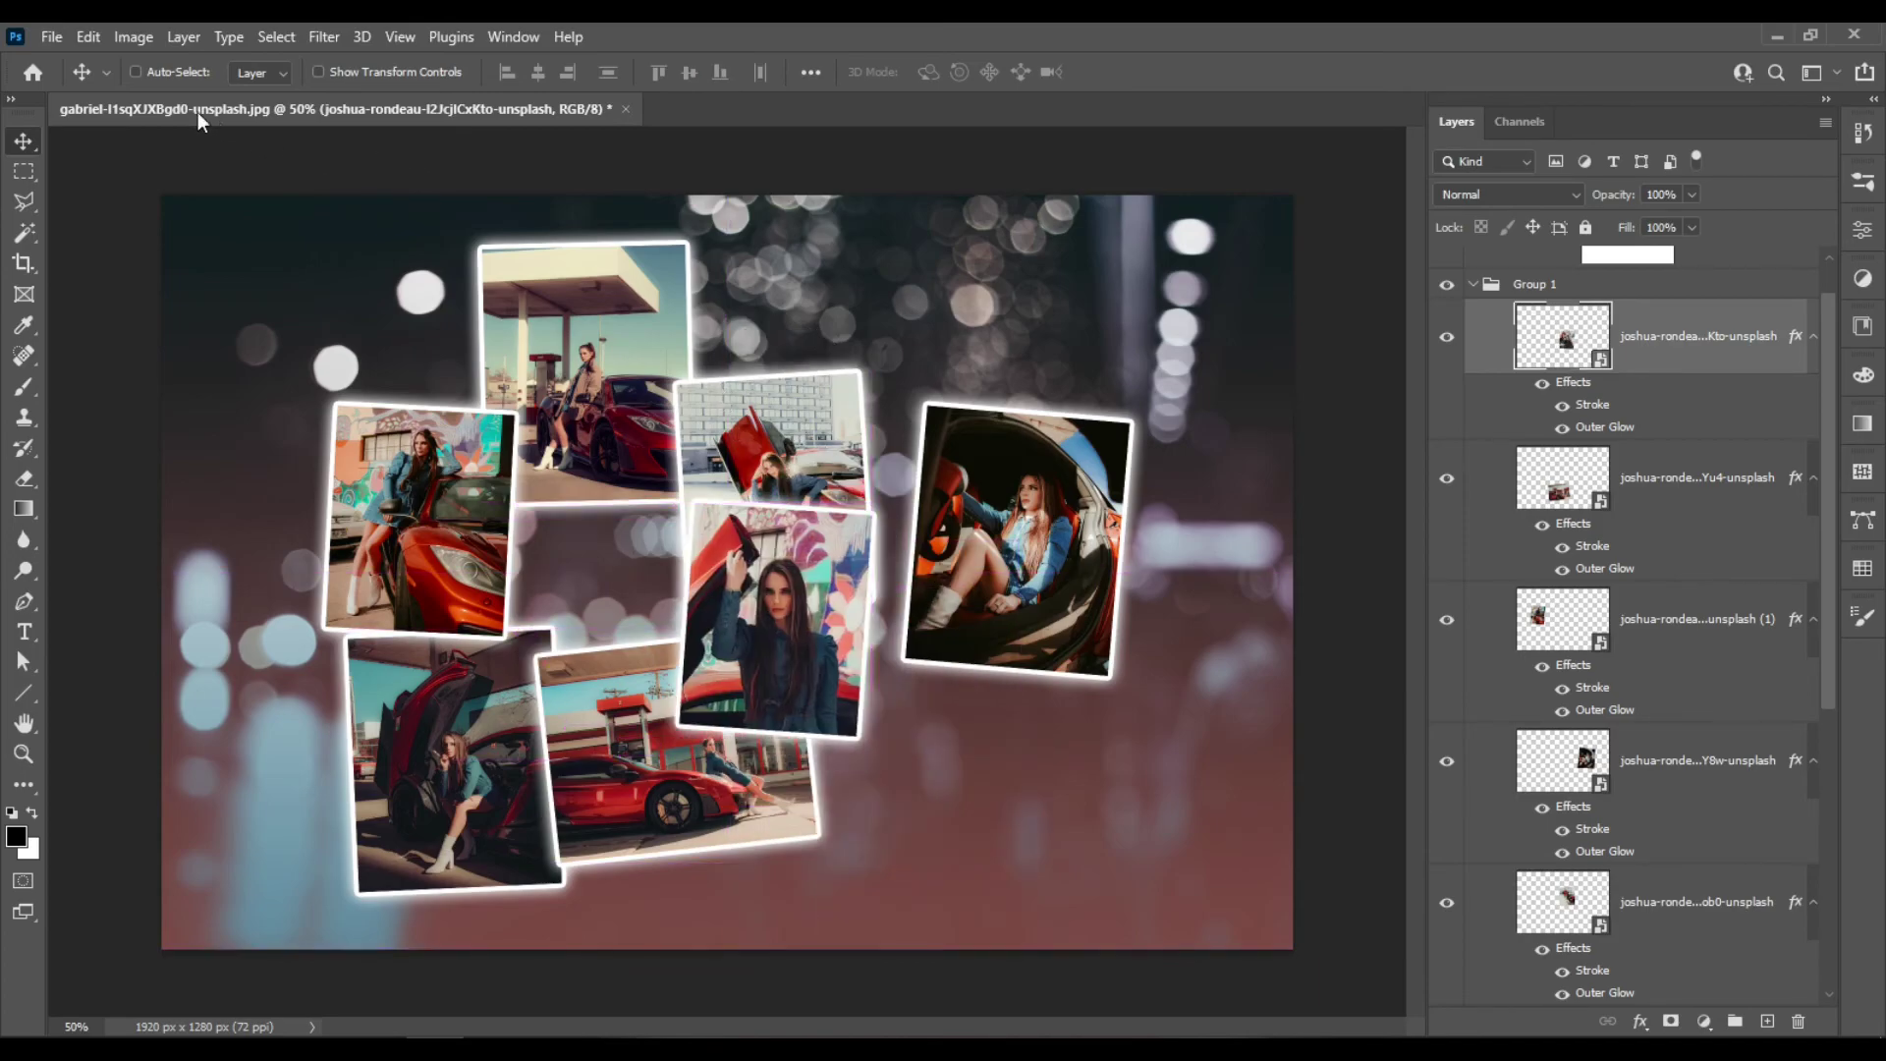
drag(793, 464, 935, 707)
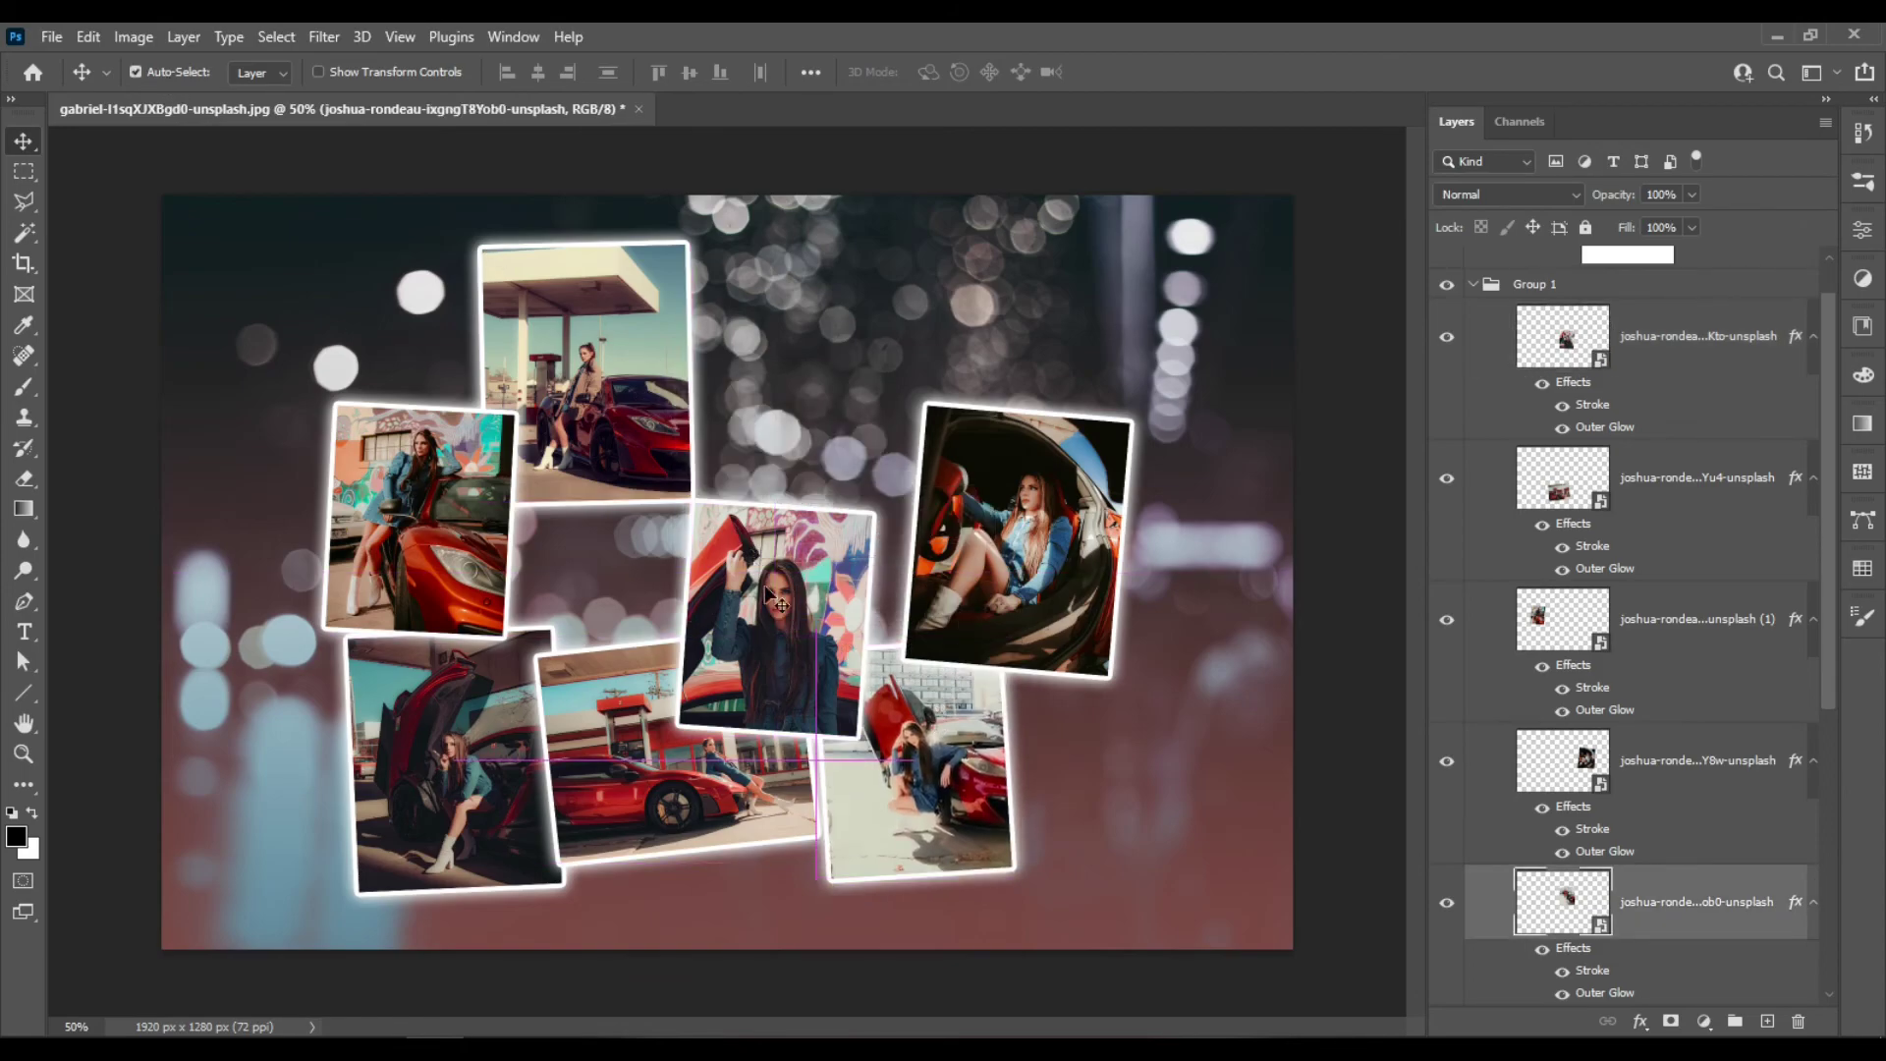
drag(785, 615, 763, 563)
Enlarge the close-up portrait in the middle of the collage with Free Transform and shift it slightly up and right
key(ctrl+t)
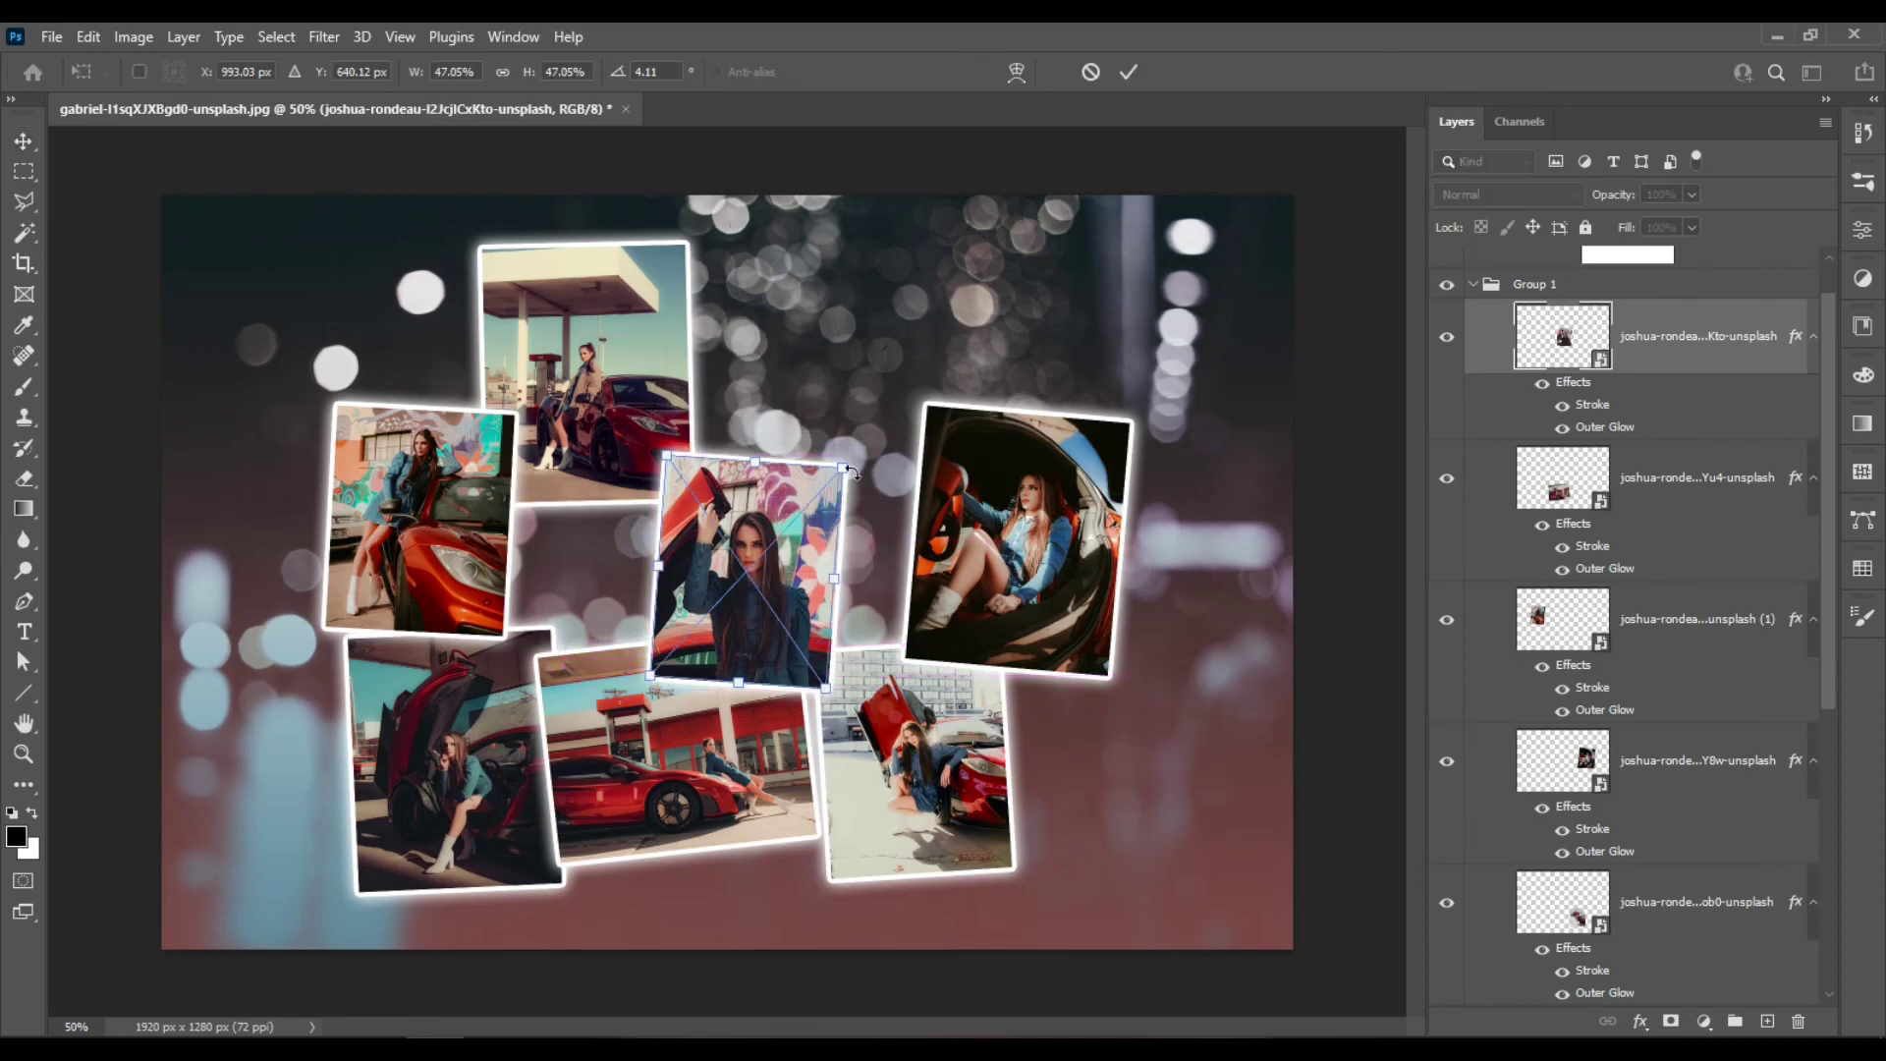
drag(845, 468, 883, 430)
mouse_move(810, 588)
mouse_down()
mouse_move(834, 535)
mouse_move(822, 565)
mouse_up()
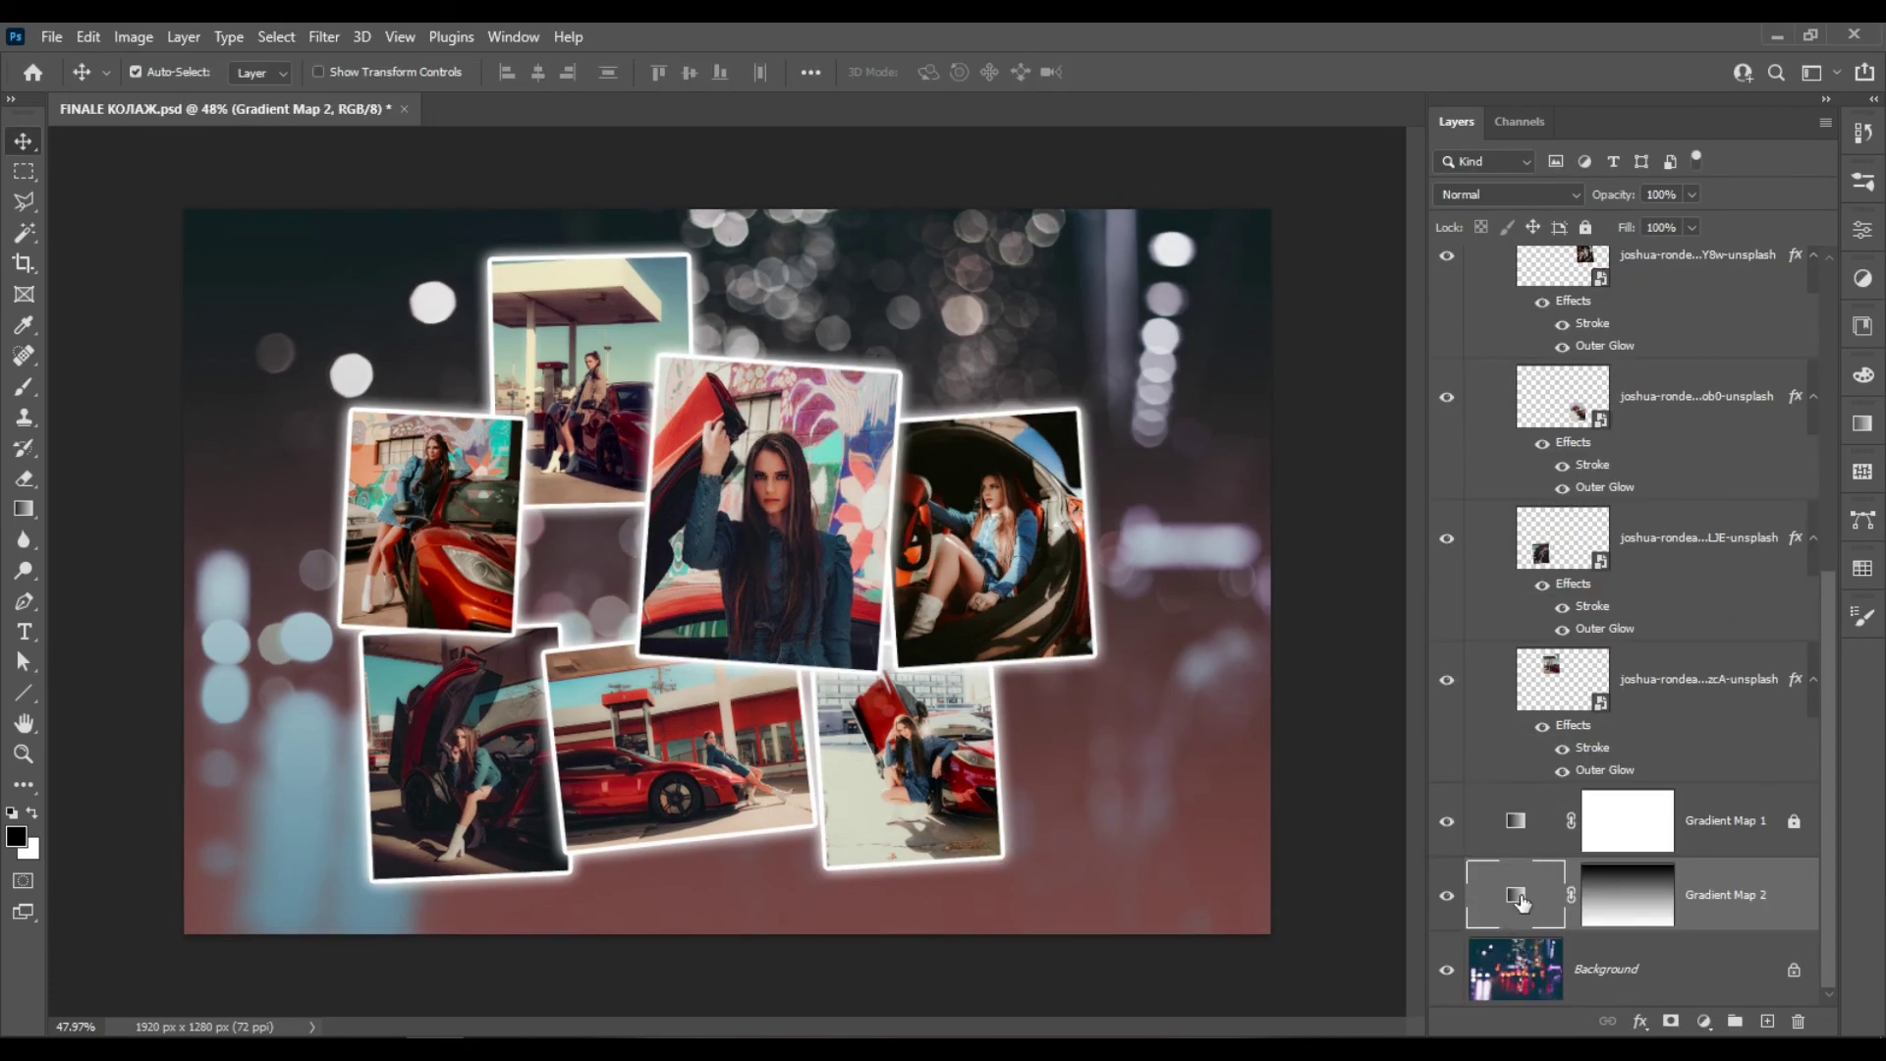
Change the red stop of the Gradient Map 2 gradient to a saturated magenta-pink by shifting its hue
double_click(1521, 899)
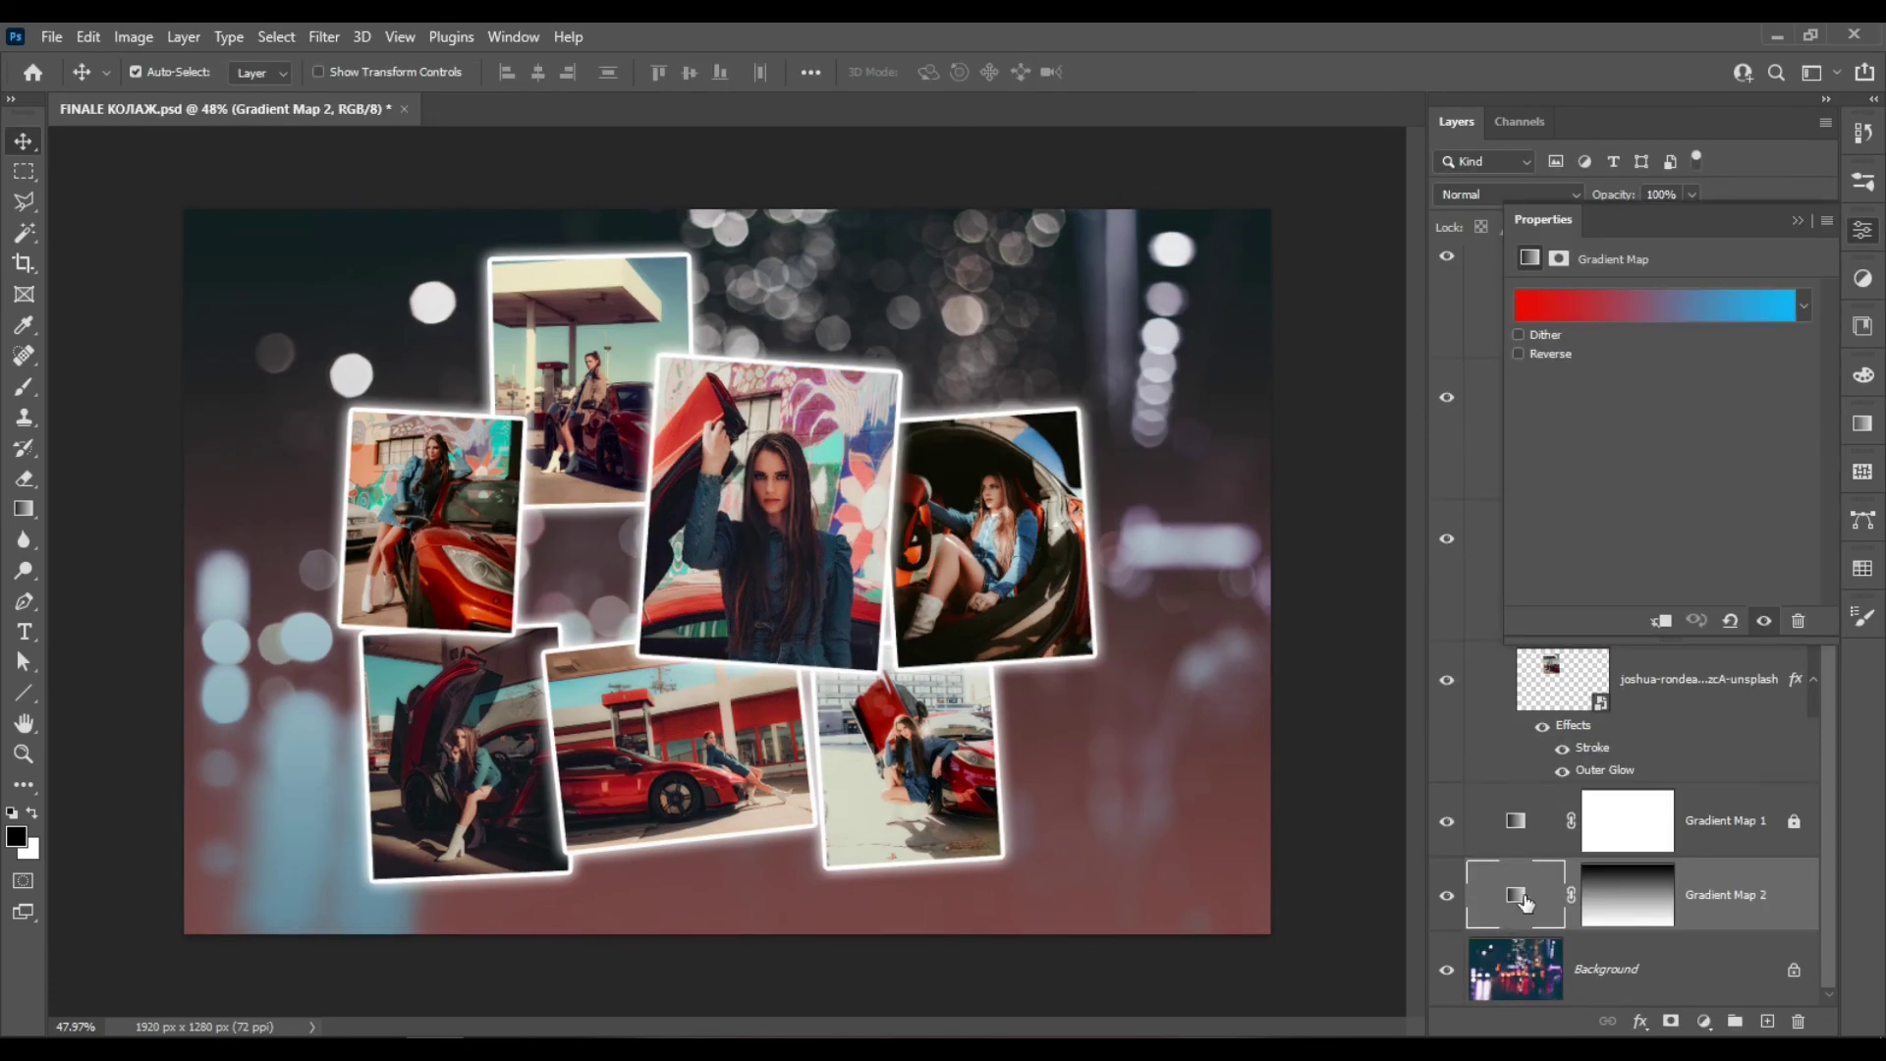
click(1549, 310)
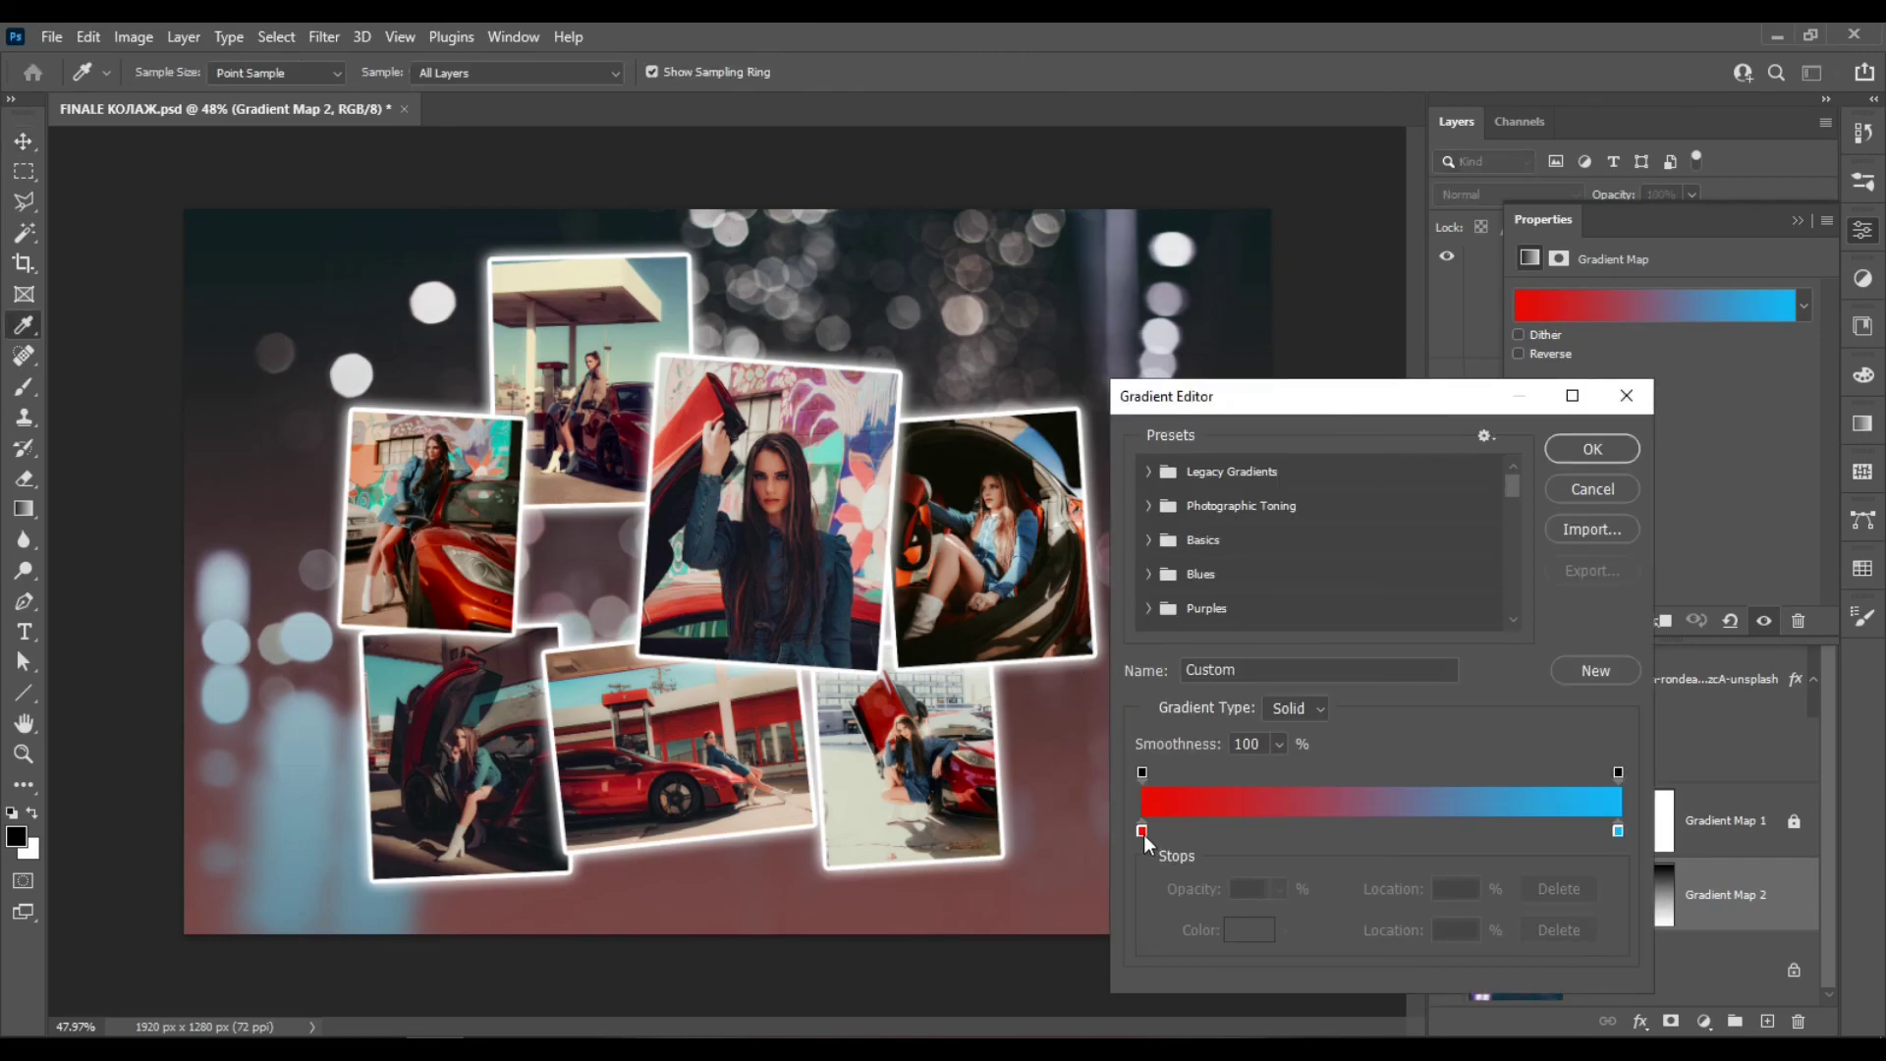
double_click(1142, 831)
click(1266, 663)
drag(1266, 660, 1251, 650)
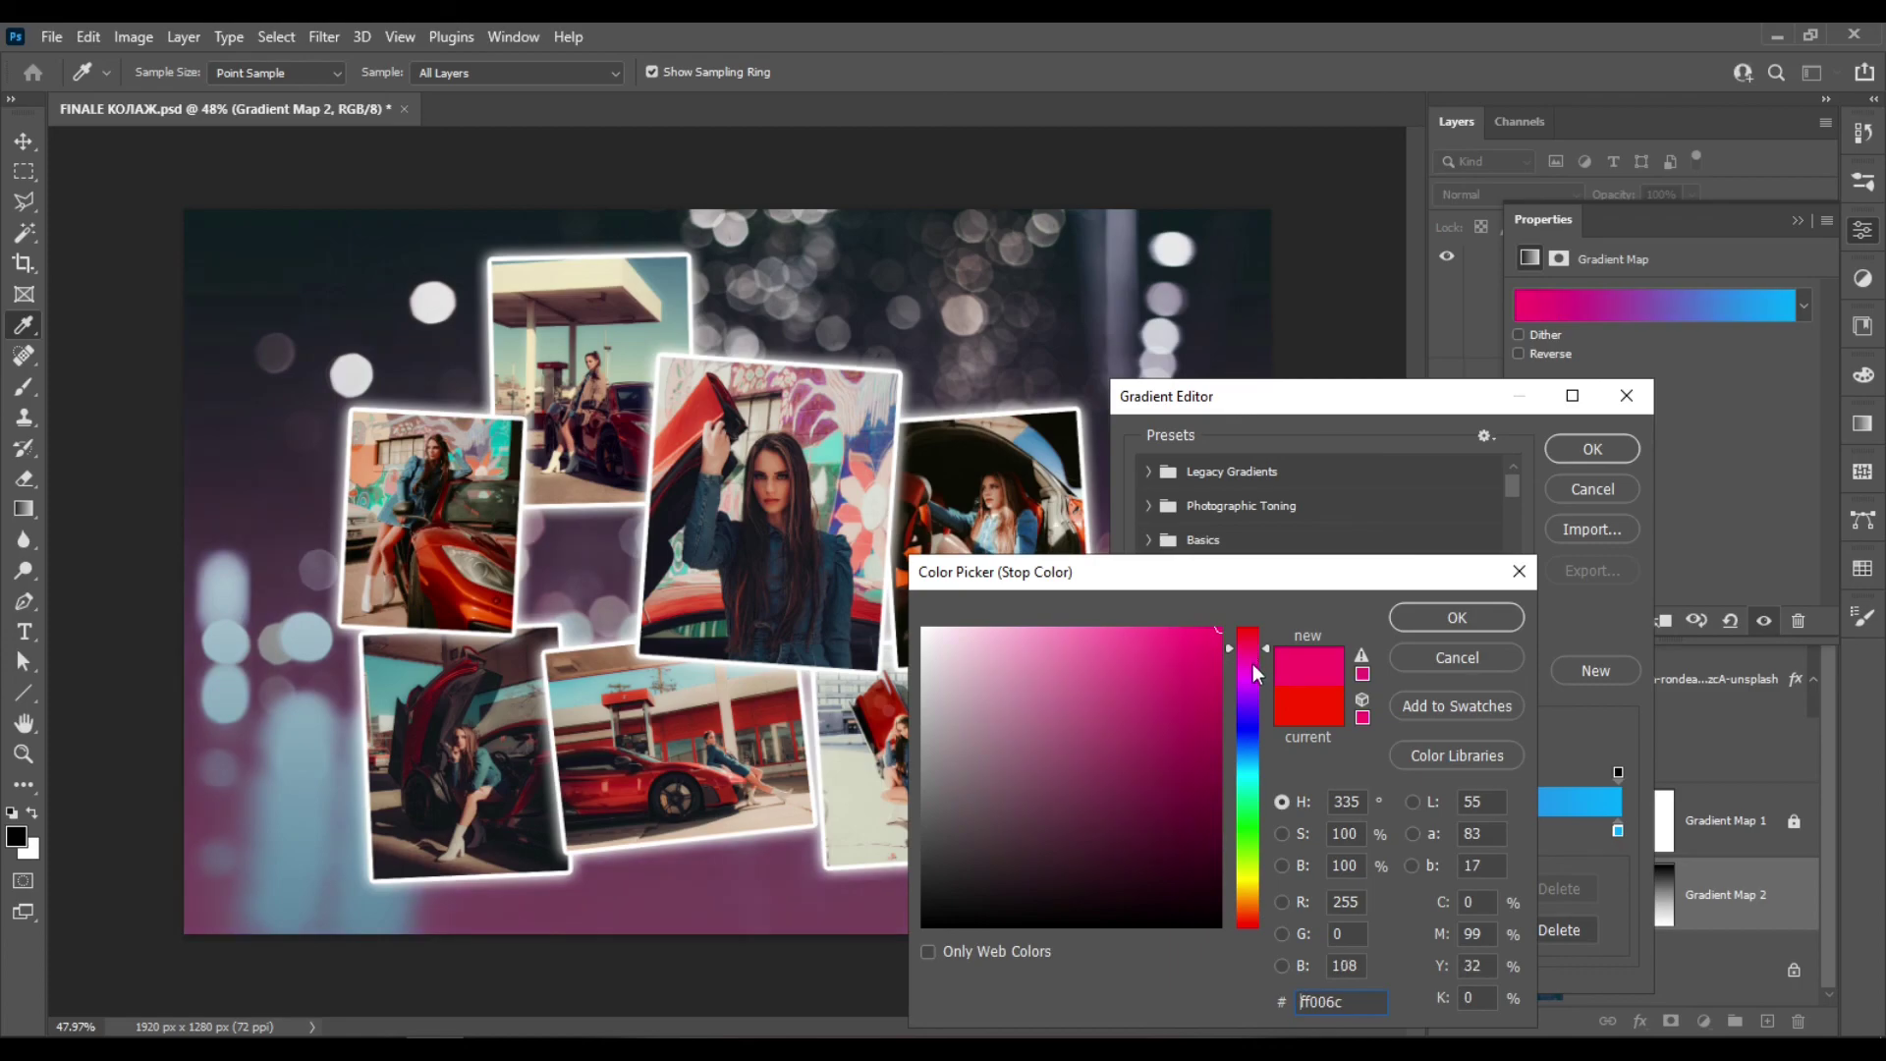
click(1255, 652)
click(1254, 646)
click(1257, 646)
drag(1256, 653, 1256, 655)
click(1462, 615)
click(1584, 444)
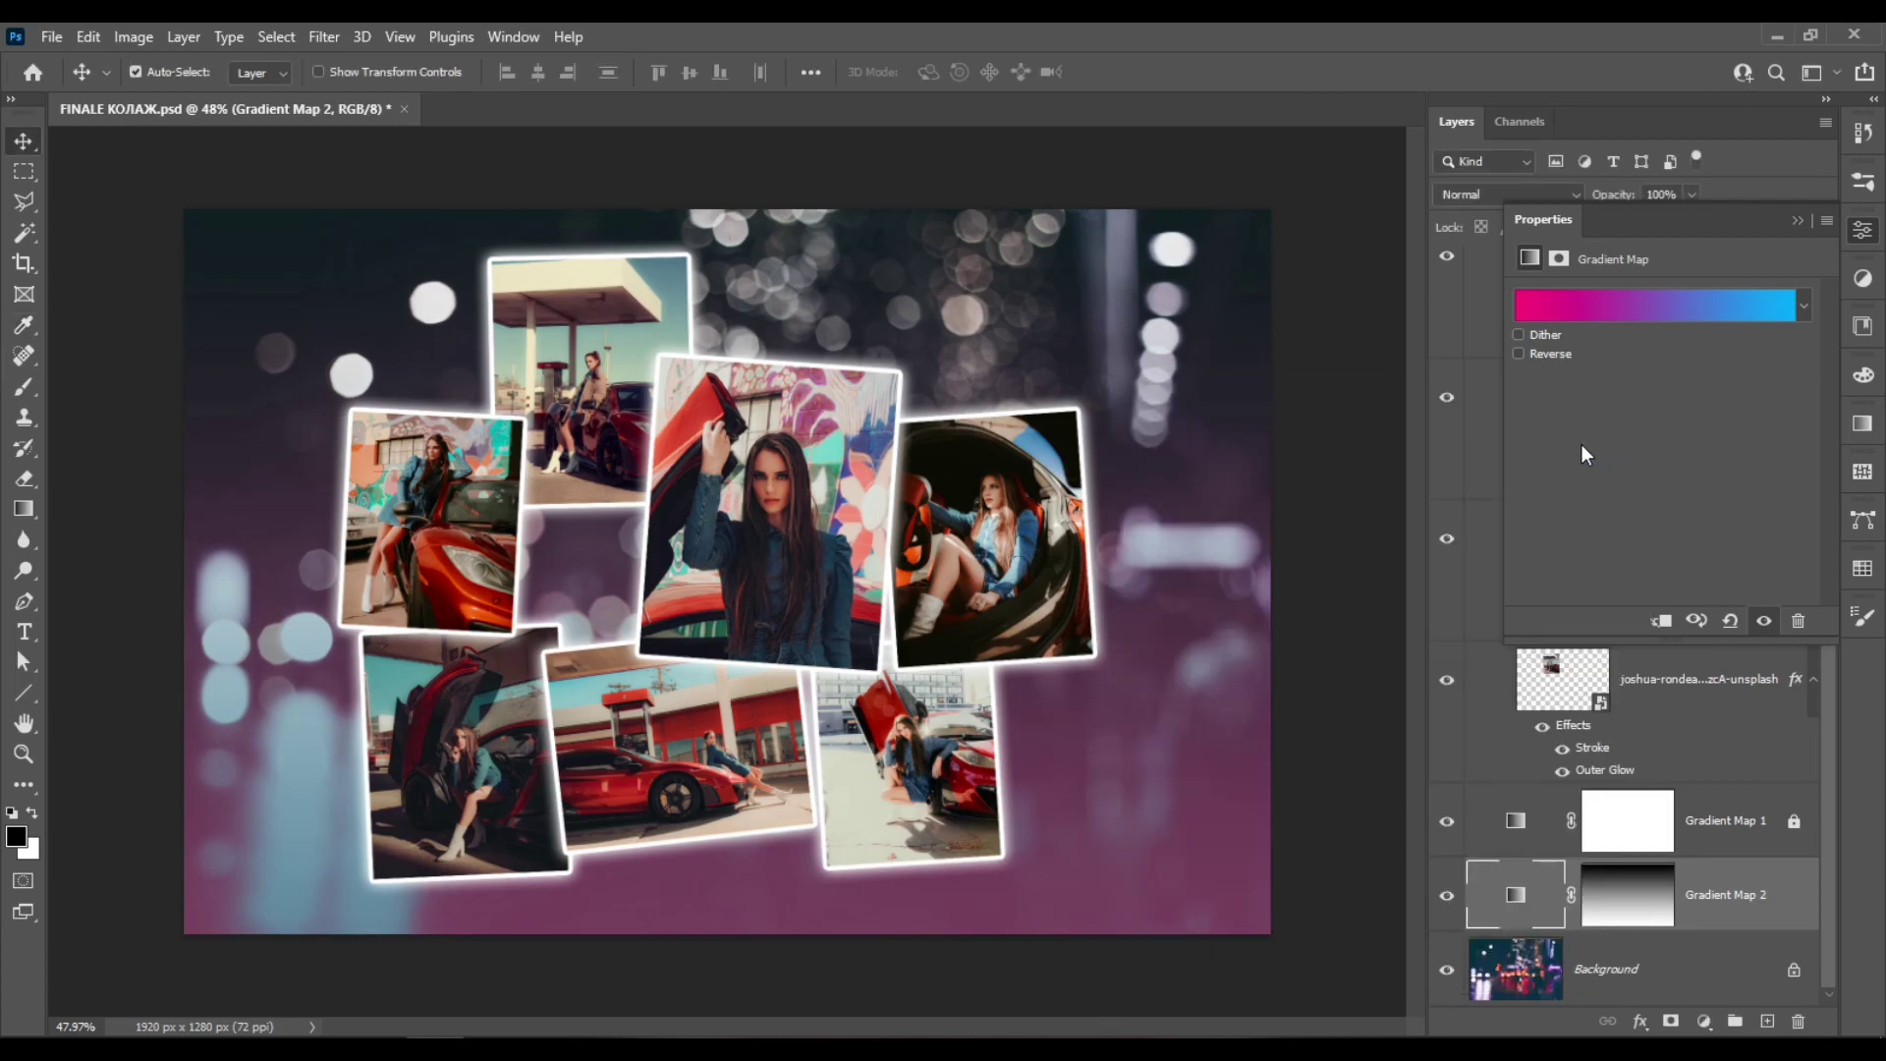